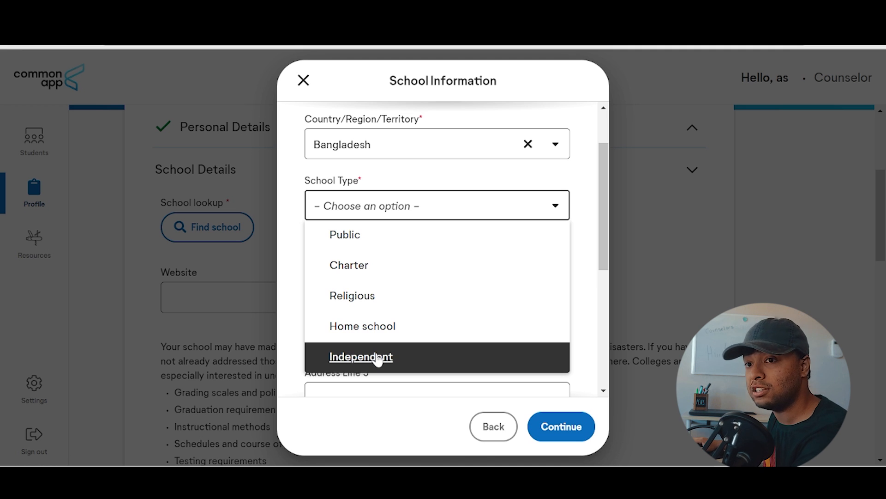
Set the school type to Independent, fill in the school's first address line, and submit the school information.
left_click(377, 358)
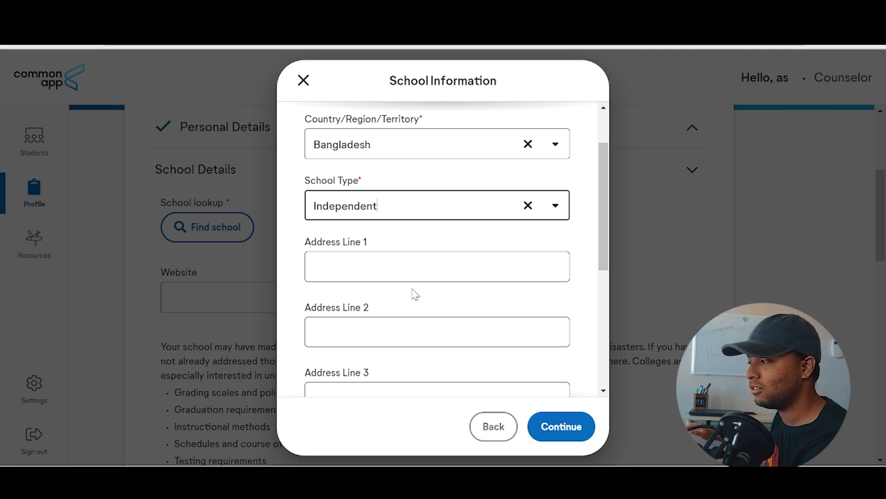
scroll(415, 258, "down", 3)
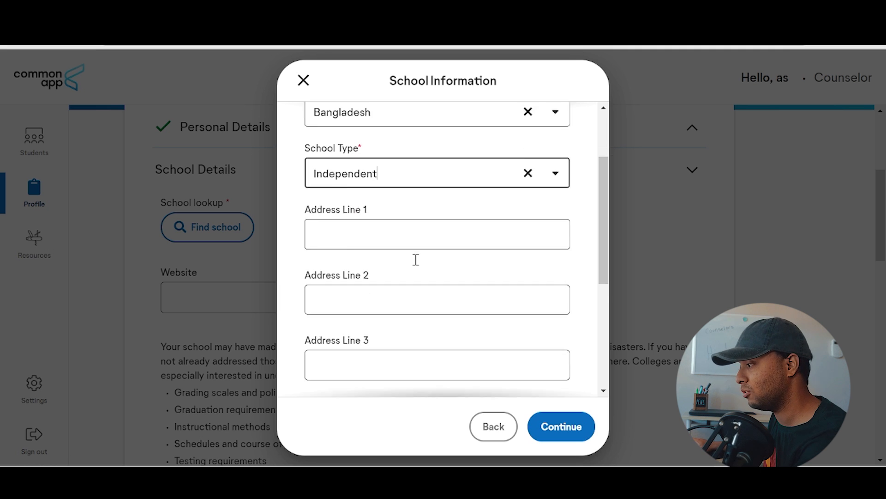
left_click(417, 195)
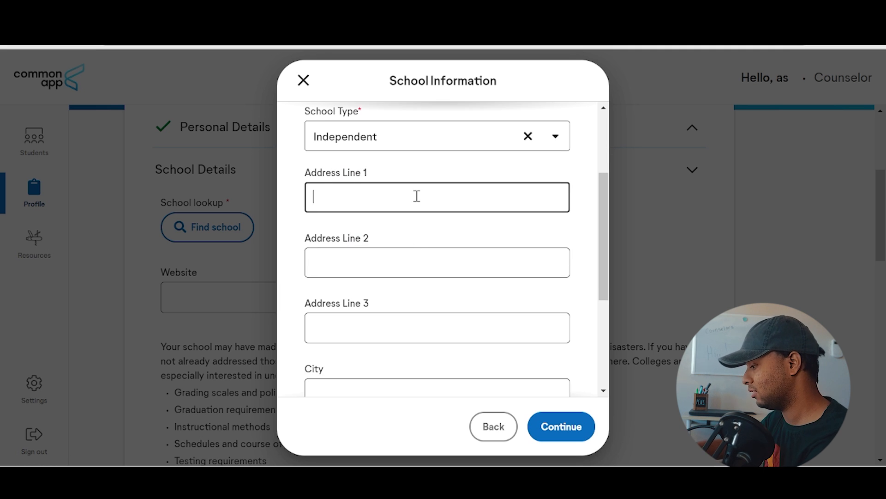
type("Gulshan, ")
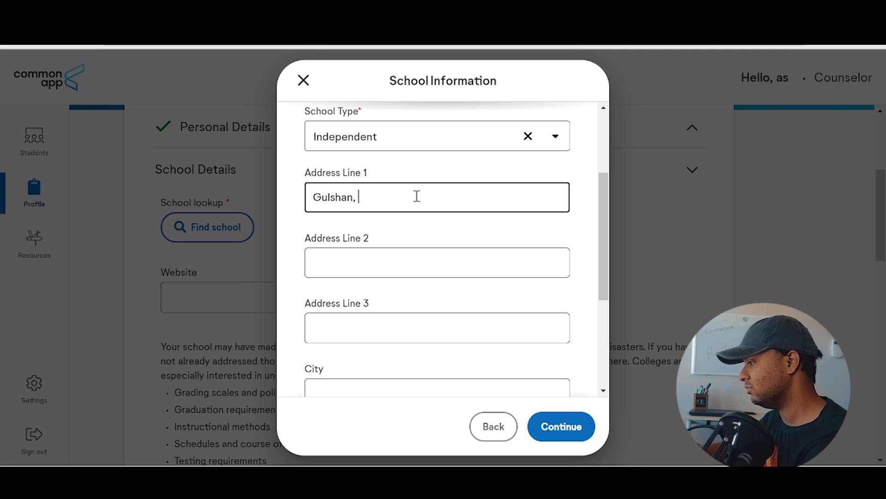
type("Dhaka, BD")
scroll(433, 273, "down", 5)
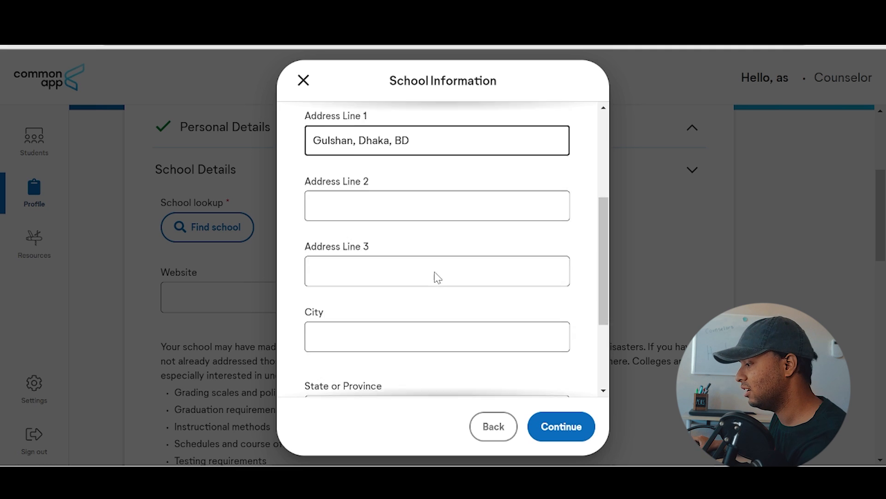
left_click(337, 265)
left_click(579, 428)
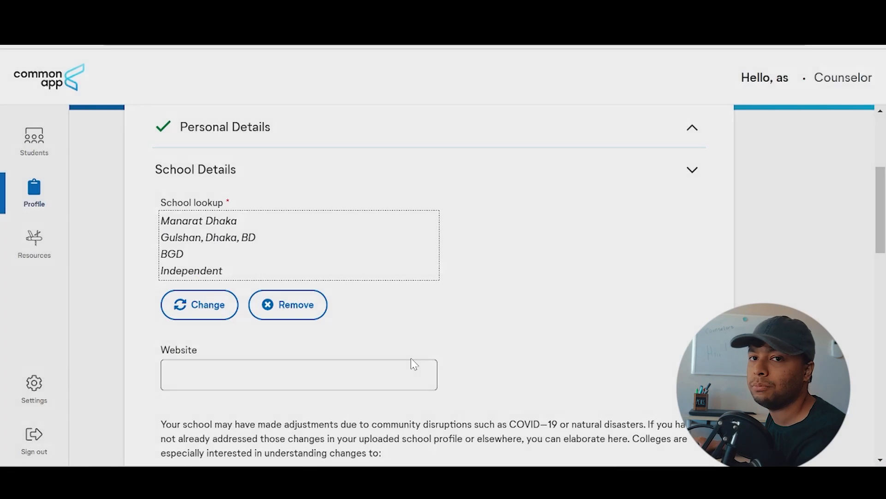
Examine the website field and the community disruptions question, including its listed topics and answer area, in School Details.
scroll(370, 361, "down", 5)
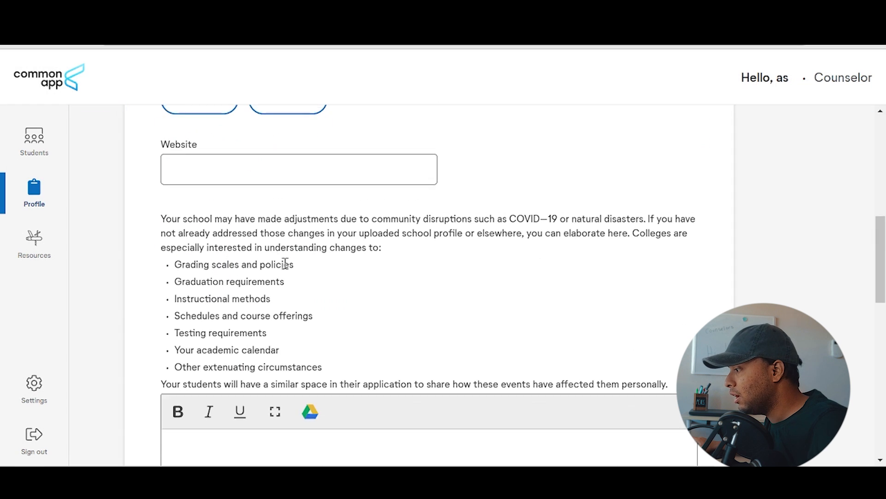
left_click(232, 162)
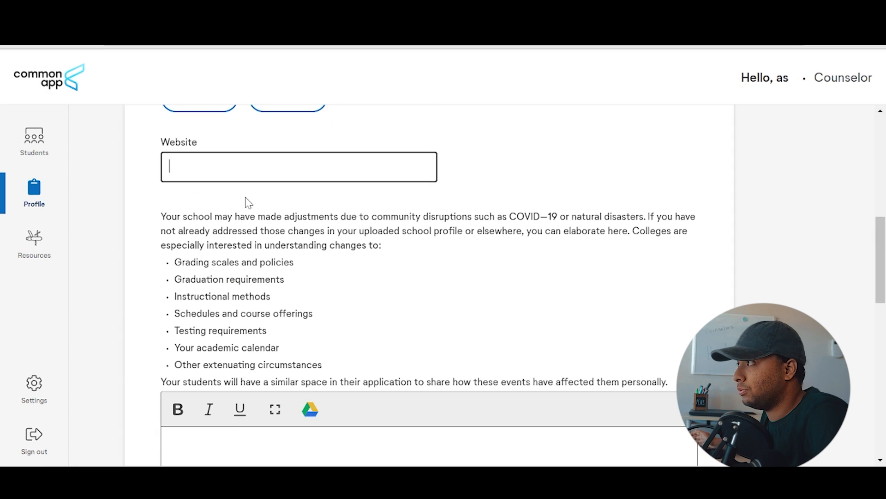
scroll(245, 203, "up", 9)
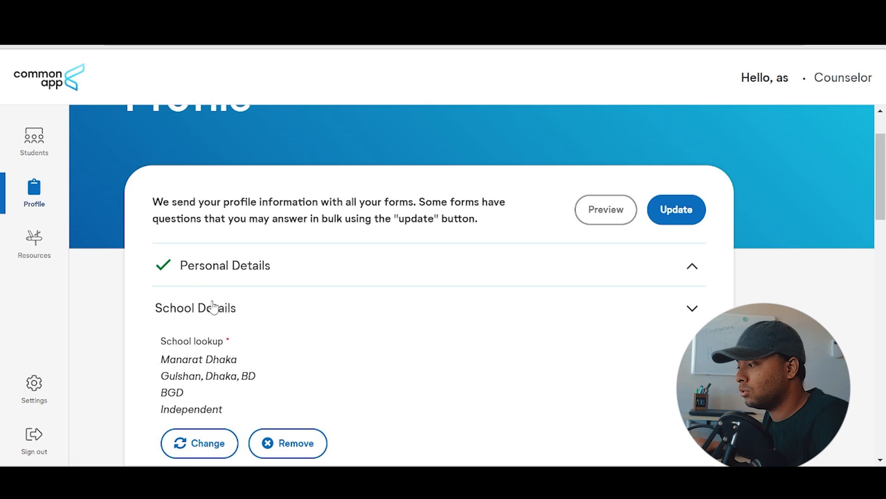
scroll(222, 322, "down", 10)
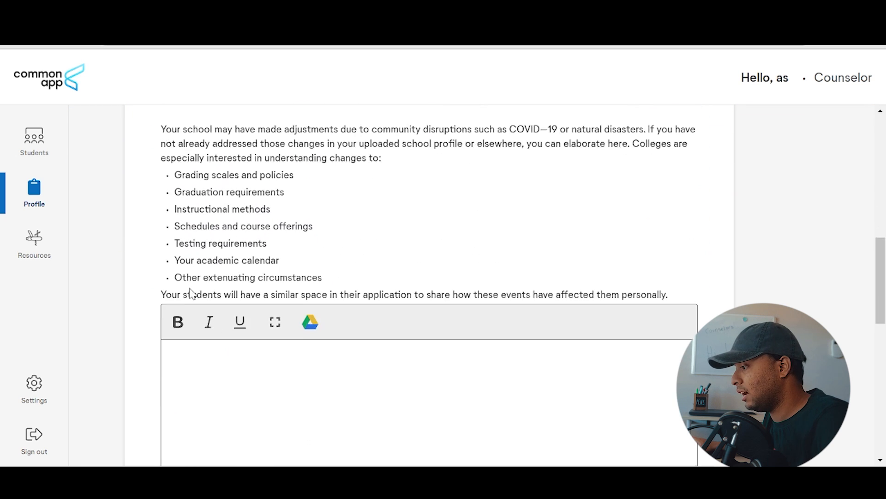
scroll(281, 306, "down", 2)
scroll(281, 306, "up", 5)
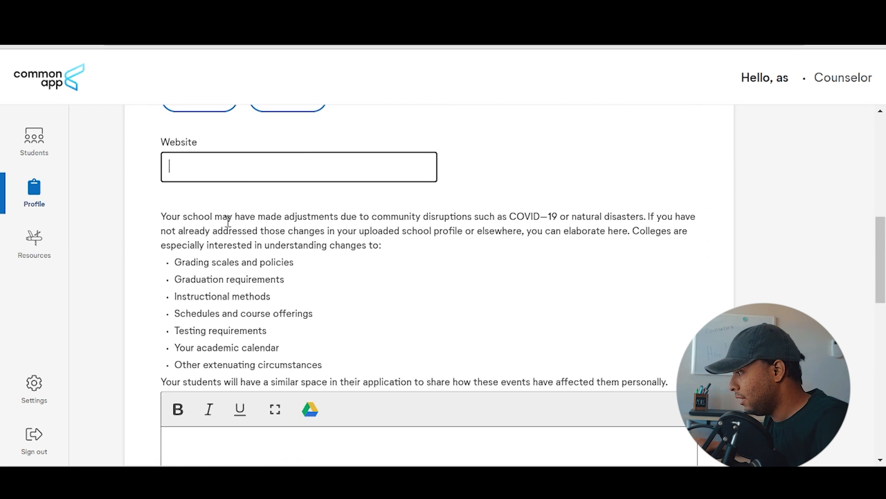
left_click_drag(189, 213, 161, 228)
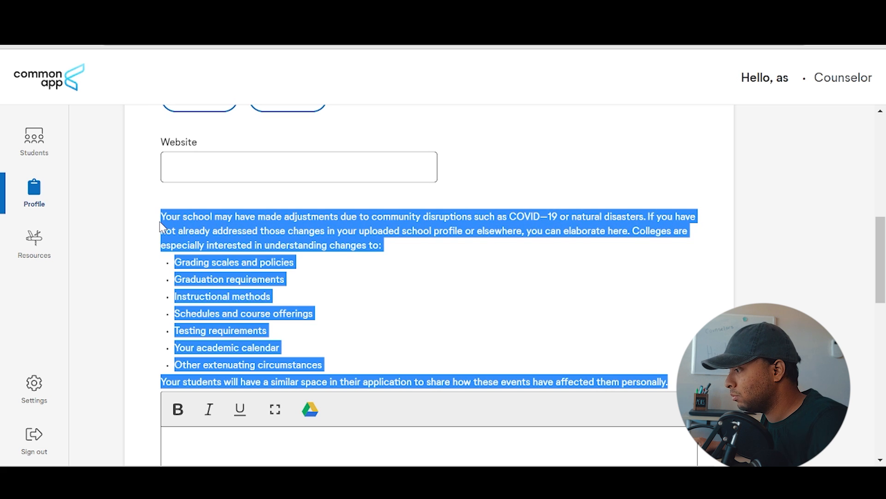
left_click(160, 226)
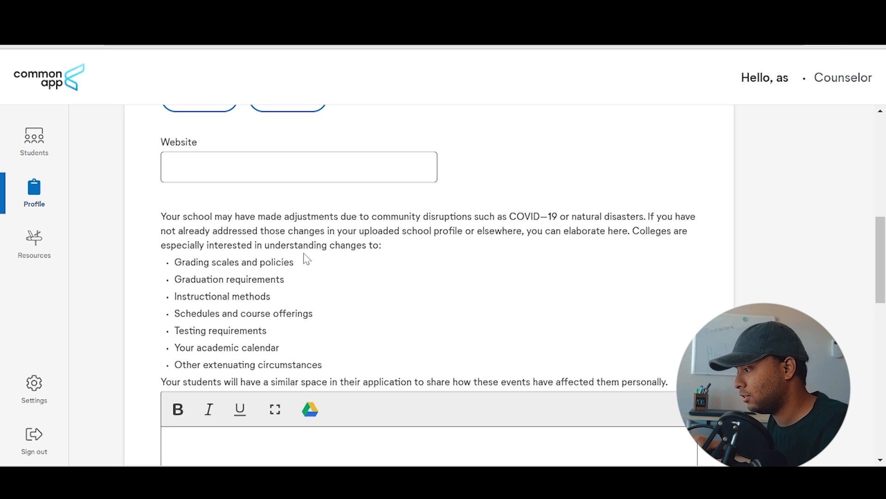
scroll(306, 258, "down", 2)
left_click_drag(322, 299, 184, 192)
left_click(190, 297)
left_click_drag(175, 295, 299, 295)
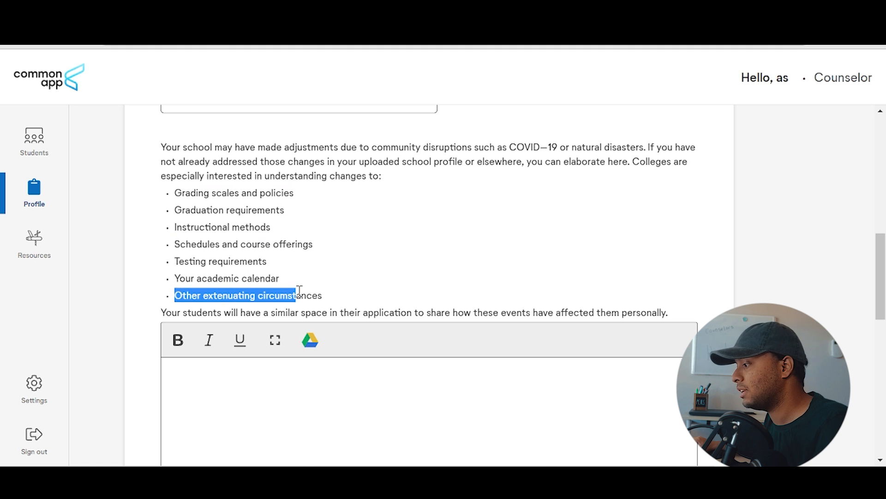
left_click(299, 296)
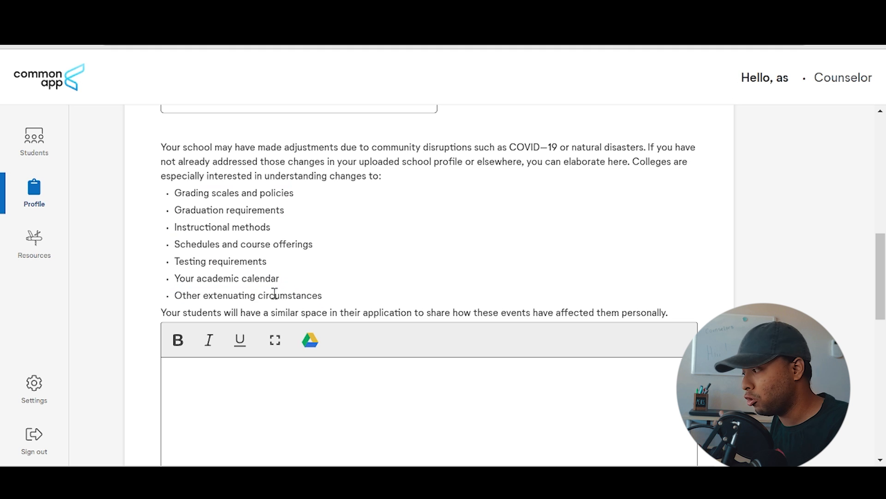
scroll(308, 322, "down", 2)
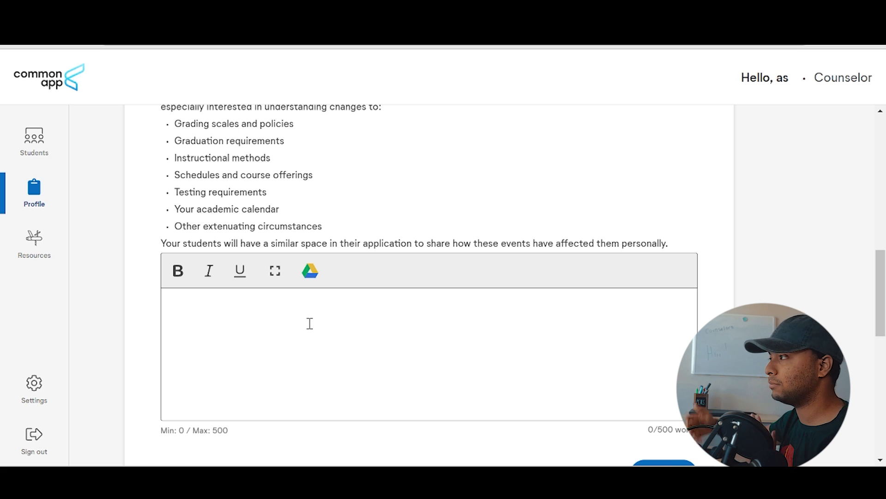
left_click(310, 323)
Continue from School Details to the School Profile section and look through its questions.
scroll(272, 387, "down", 2)
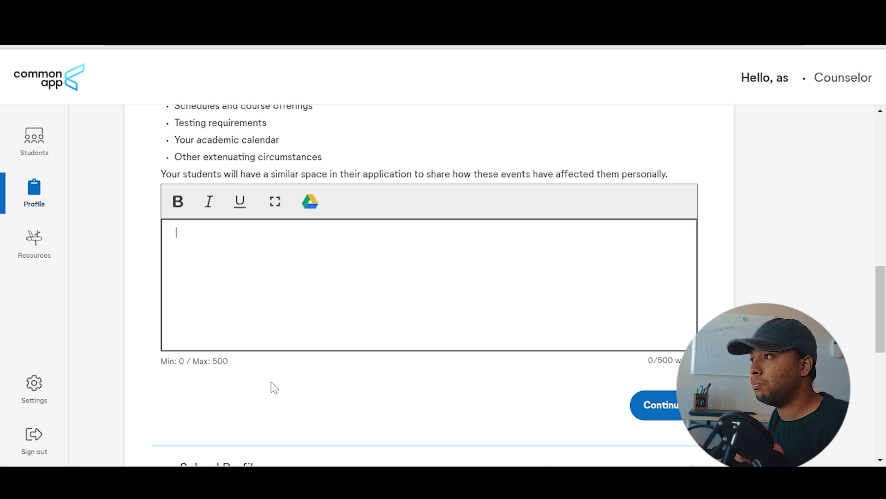
scroll(273, 386, "down", 15)
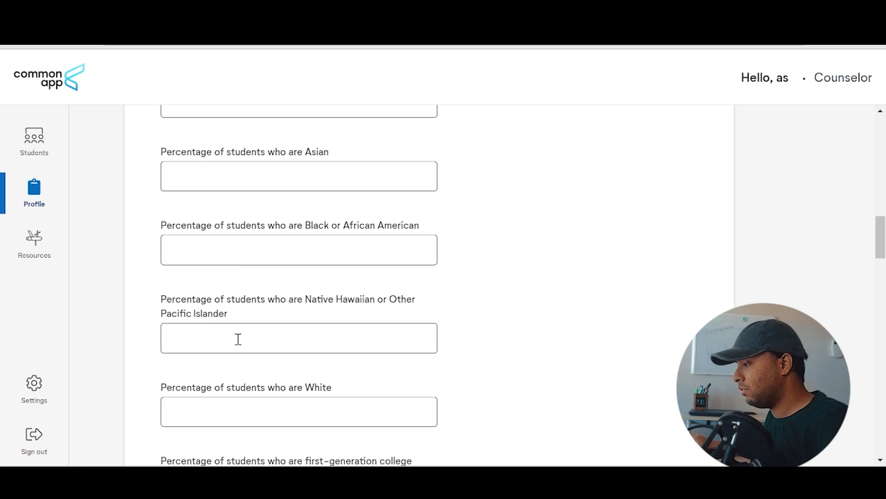
scroll(306, 233, "down", 7)
scroll(261, 242, "up", 13)
scroll(247, 256, "up", 7)
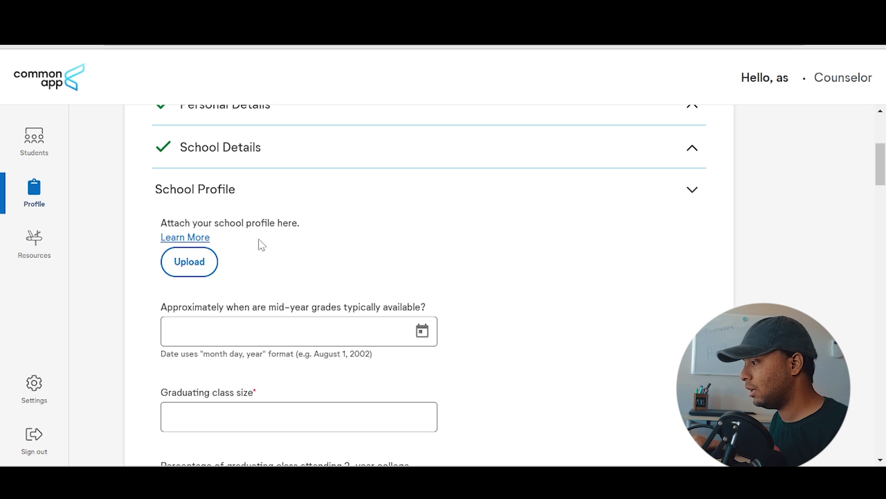
scroll(300, 245, "down", 1)
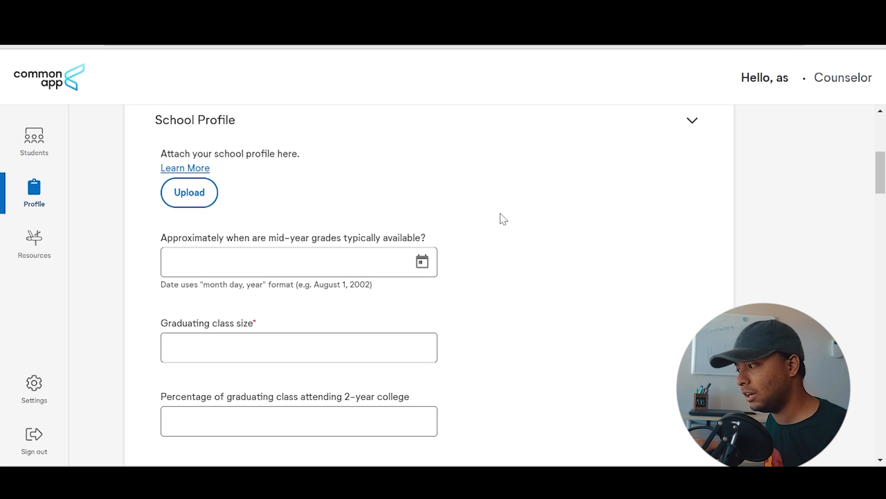
Set the approximate date when mid-year grades are typically available to December 30, 2021.
scroll(501, 218, "down", 1)
left_click(301, 200)
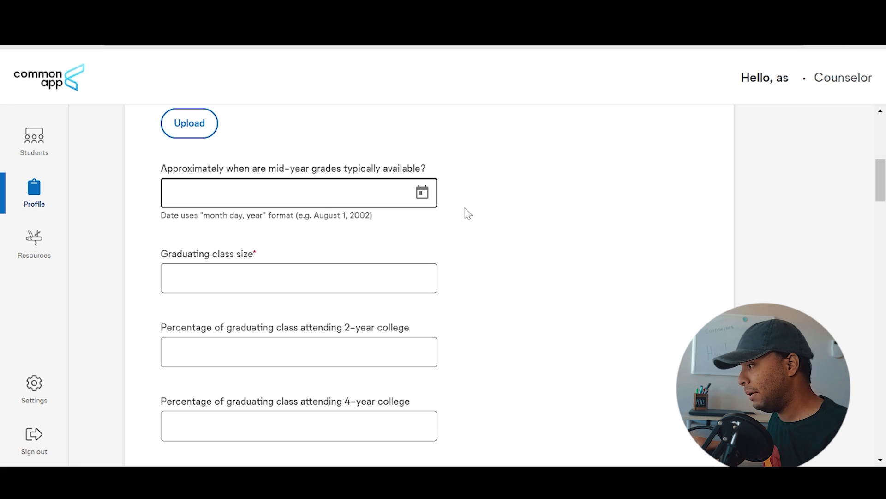
left_click(431, 199)
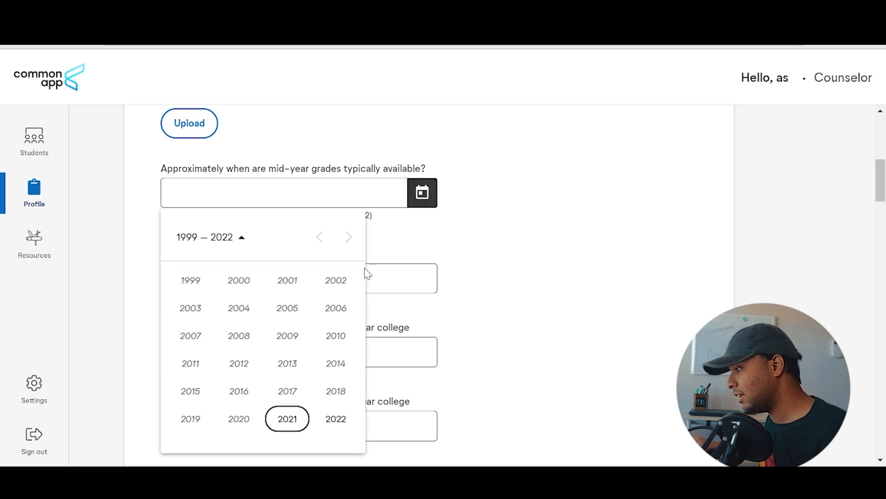
left_click(299, 425)
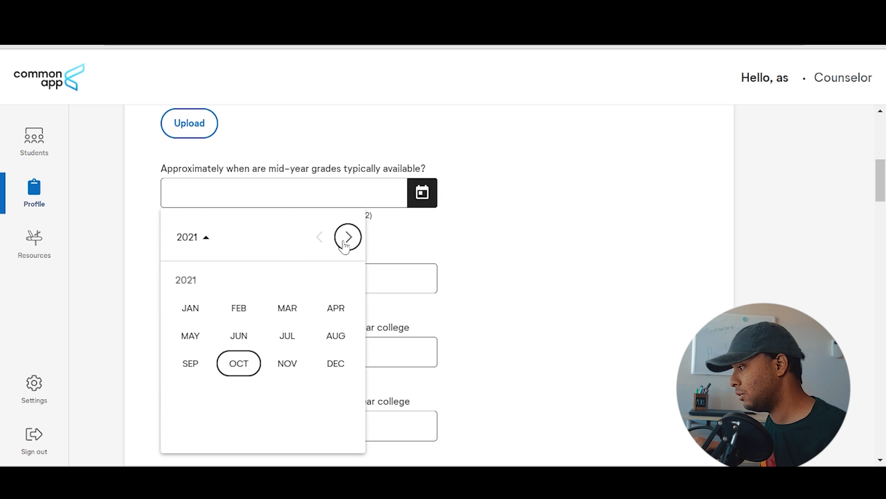
left_click(330, 373)
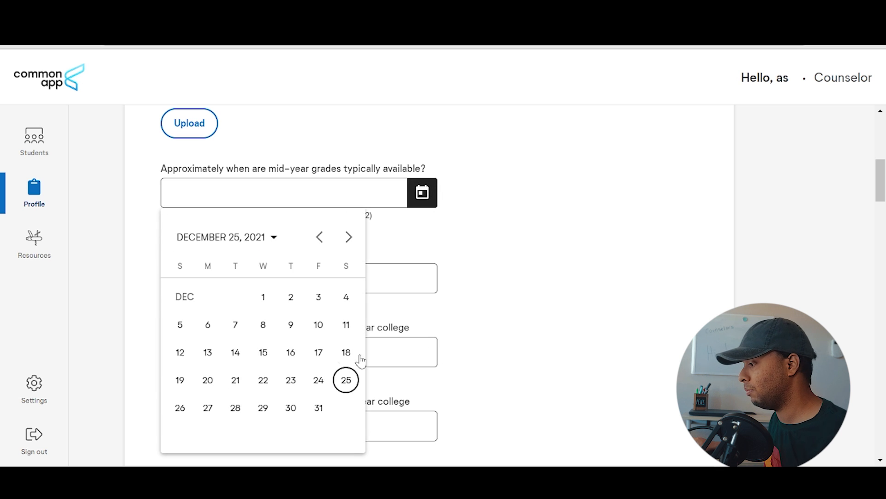
left_click(290, 407)
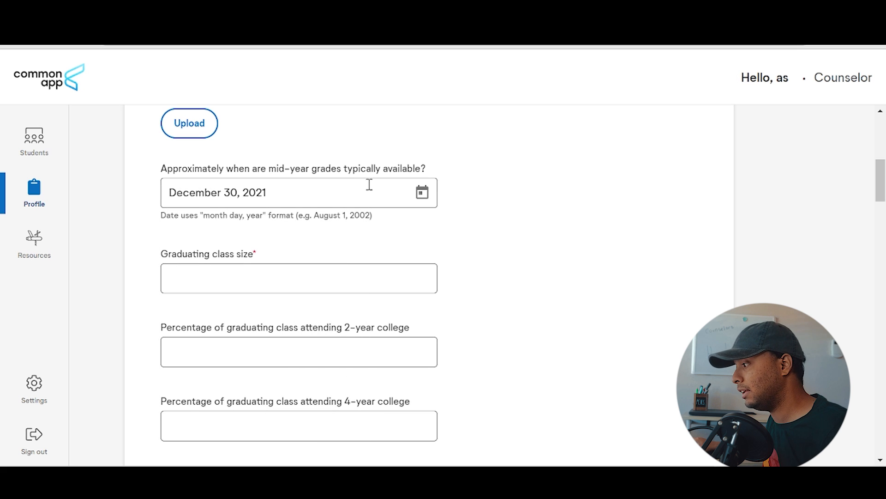
left_click_drag(343, 173, 379, 174)
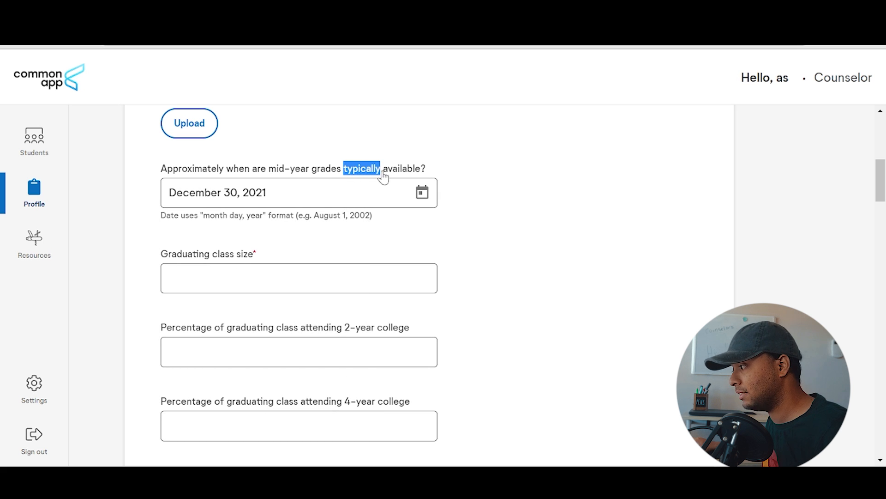
left_click(507, 237)
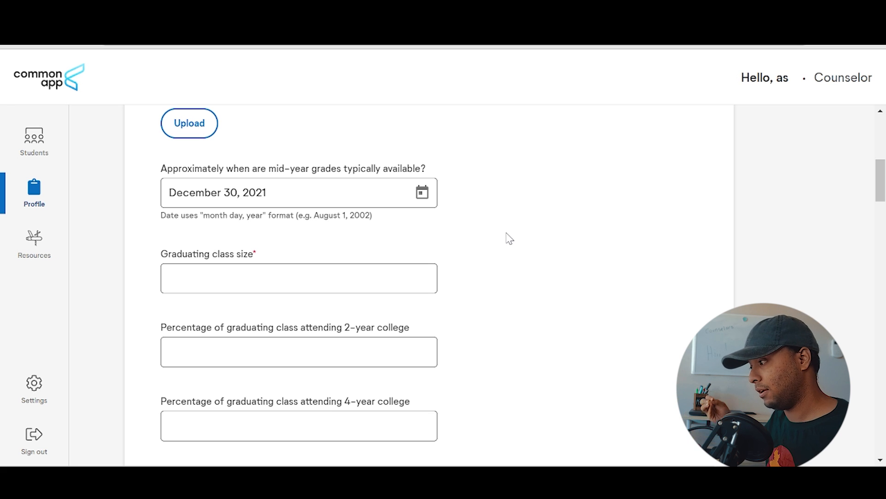
Enter 150 as the required graduating class size in the School Profile section.
left_click(304, 269)
left_click(515, 247)
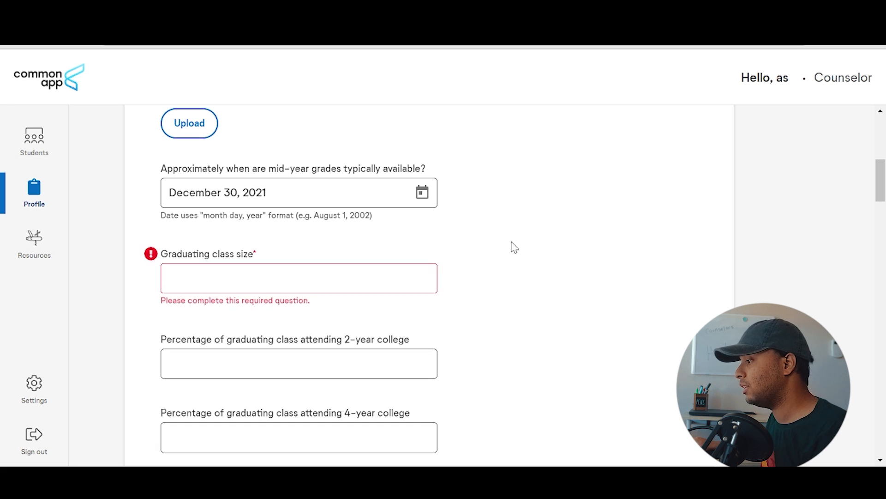
scroll(515, 247, "down", 2)
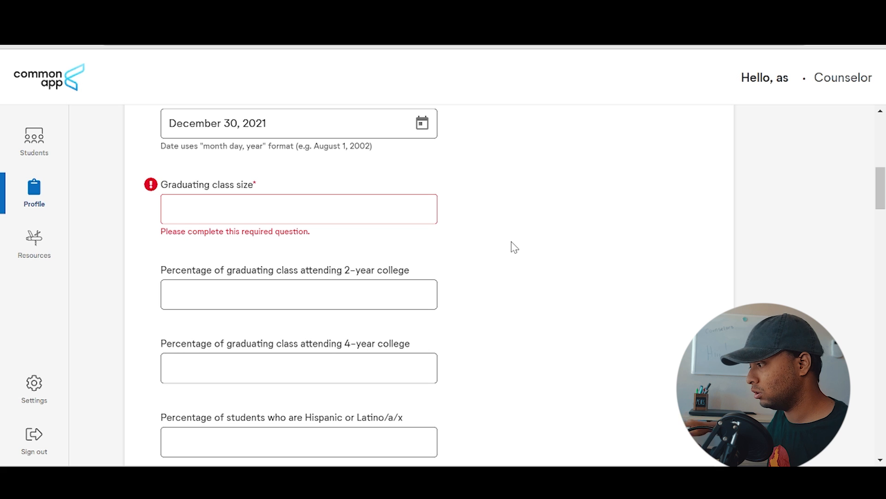
left_click(320, 215)
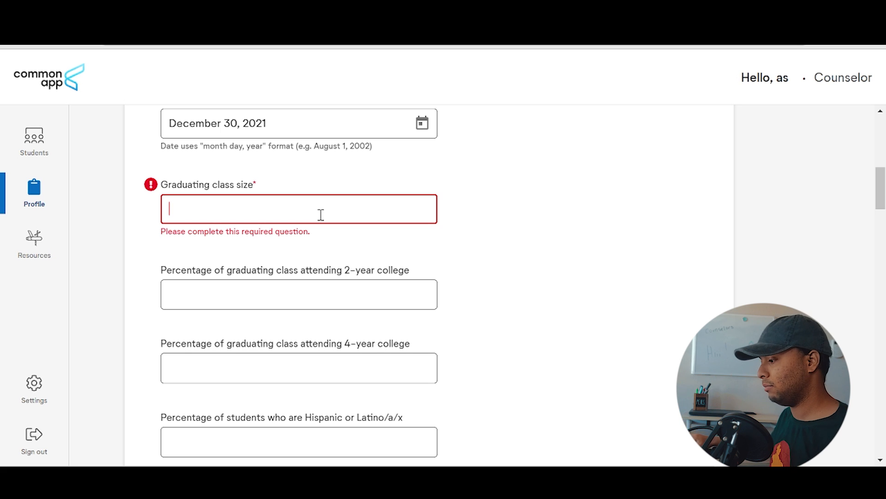
type("150")
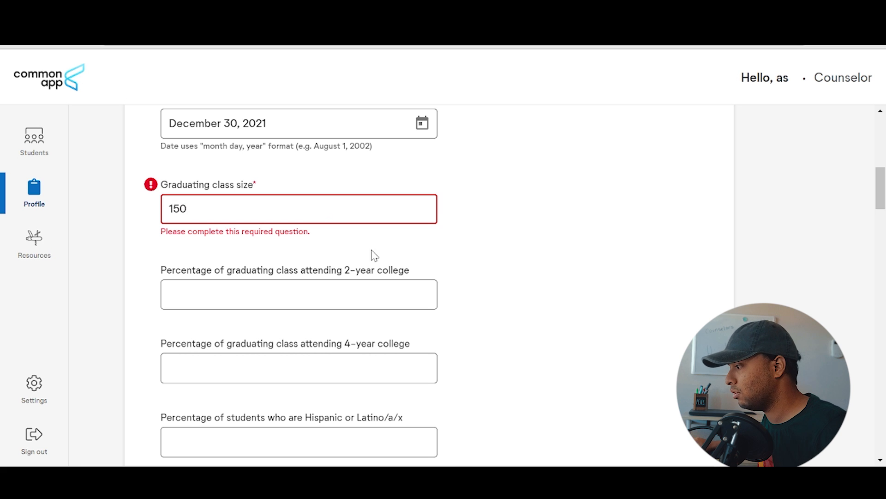
left_click(420, 246)
scroll(419, 246, "down", 1)
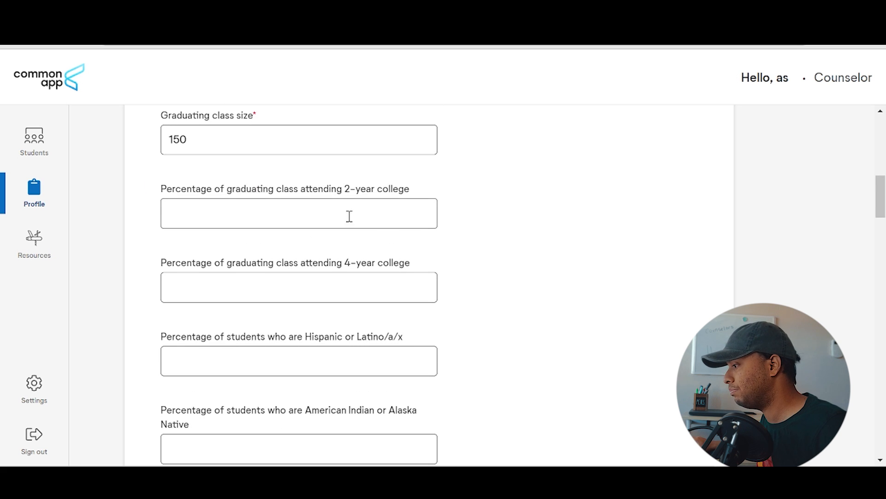
left_click_drag(155, 189, 437, 186)
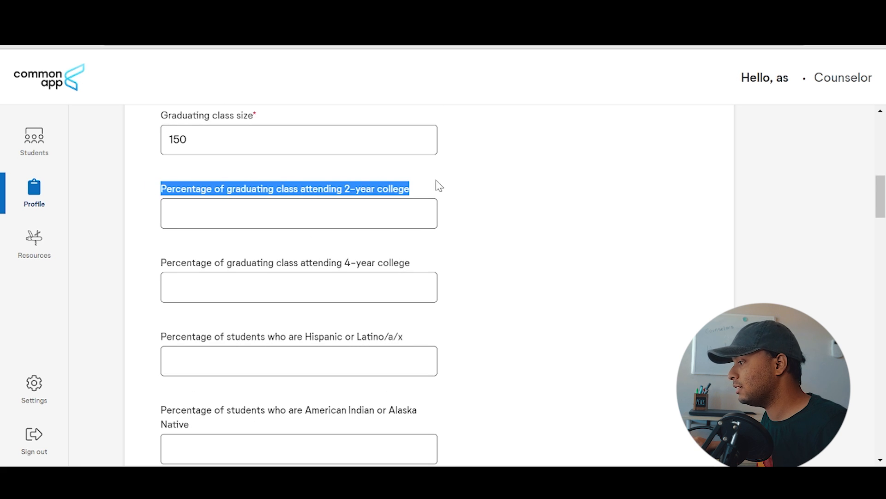
left_click(444, 185)
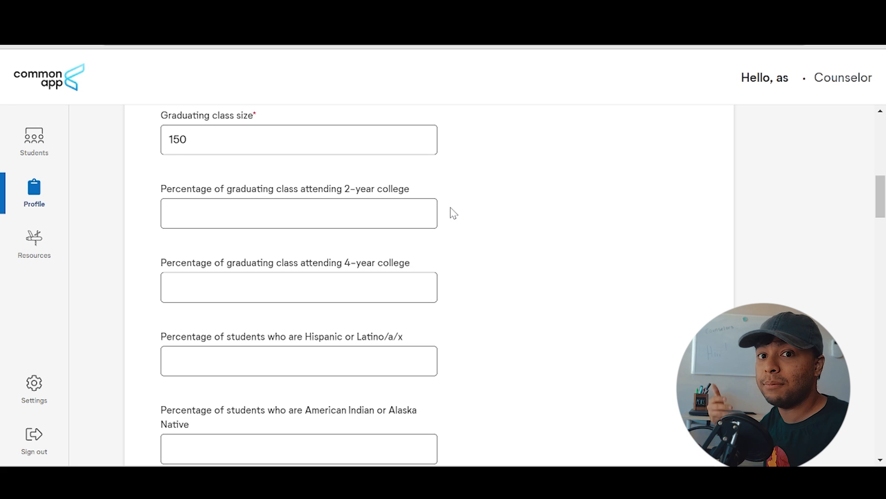
scroll(451, 211, "down", 2)
scroll(233, 190, "up", 2)
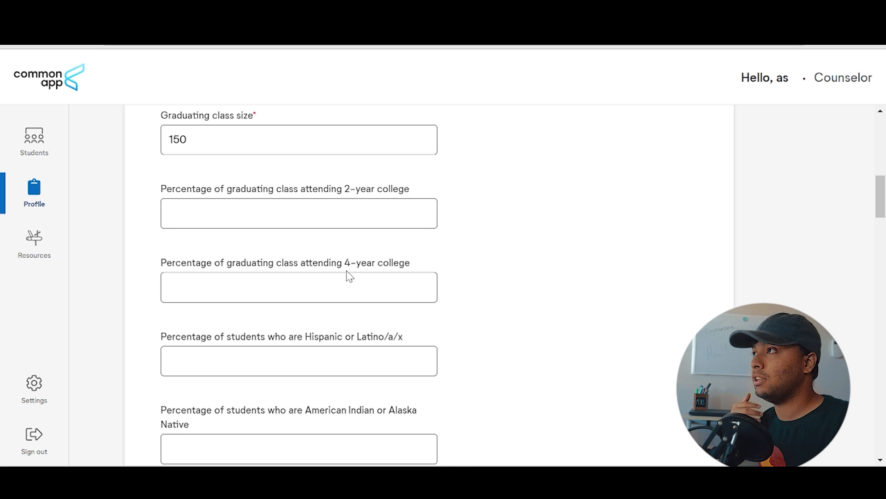
Set the percentage of the graduating class attending 4-year college to 98.
scroll(351, 277, "down", 3)
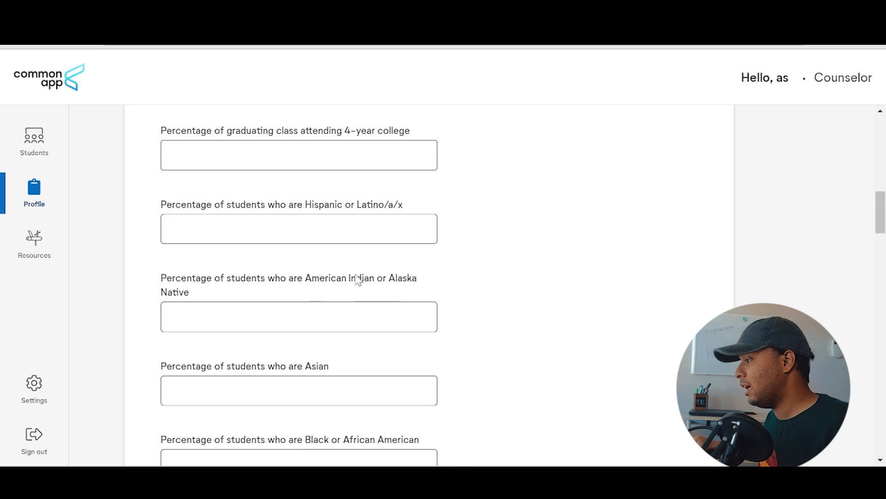
scroll(311, 243, "up", 3)
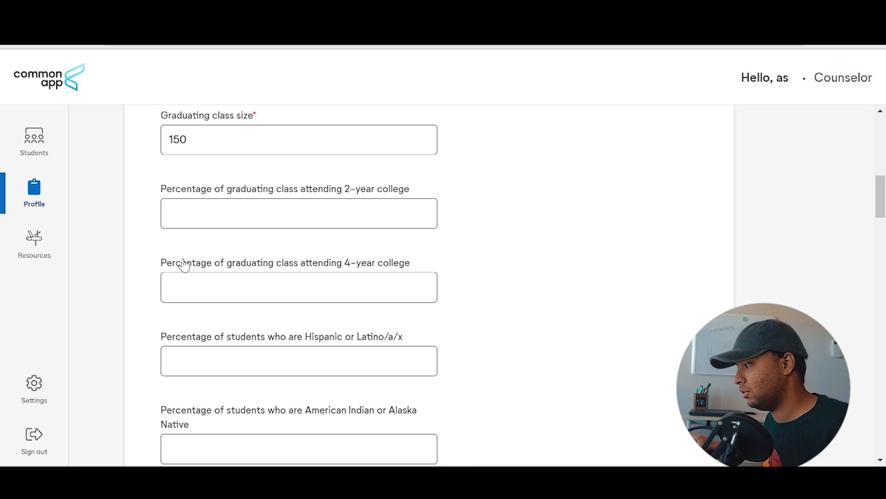
scroll(187, 259, "down", 2)
left_click(218, 234)
left_click(452, 295)
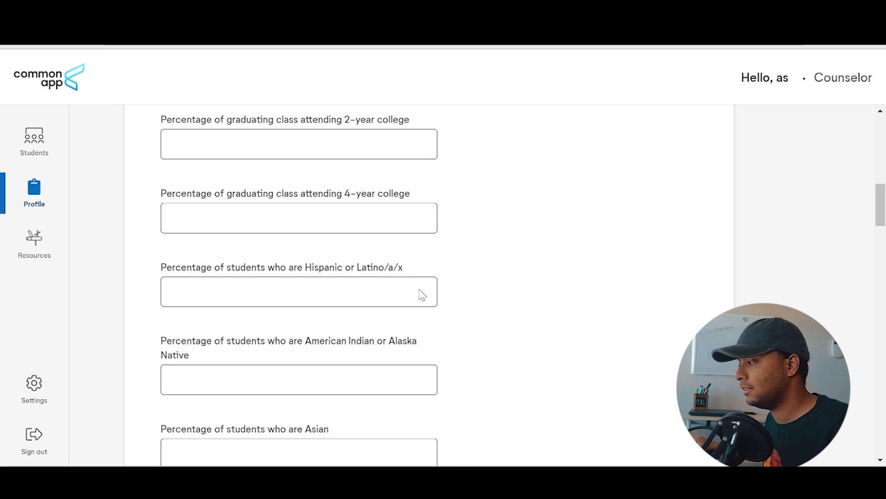
left_click(244, 211)
type("98")
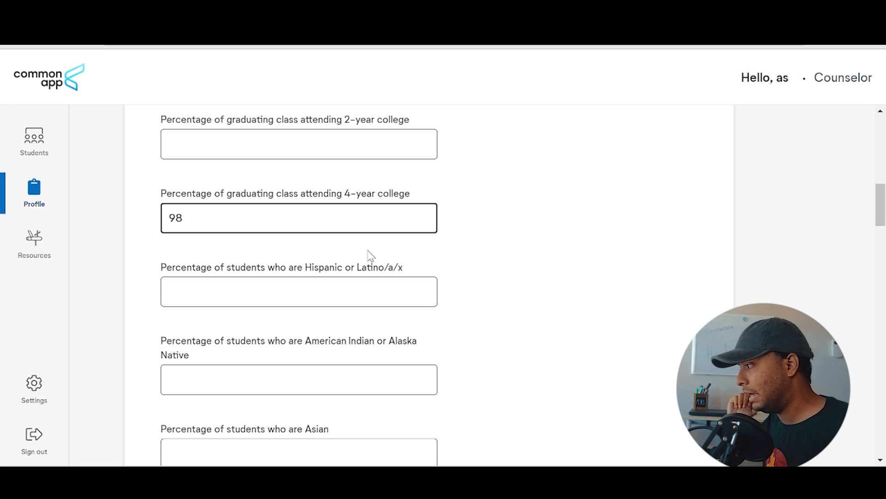
Set the percentages of Hispanic or Latino/a/x students and of American Indian or Alaska Native students to 0.
scroll(329, 241, "down", 2)
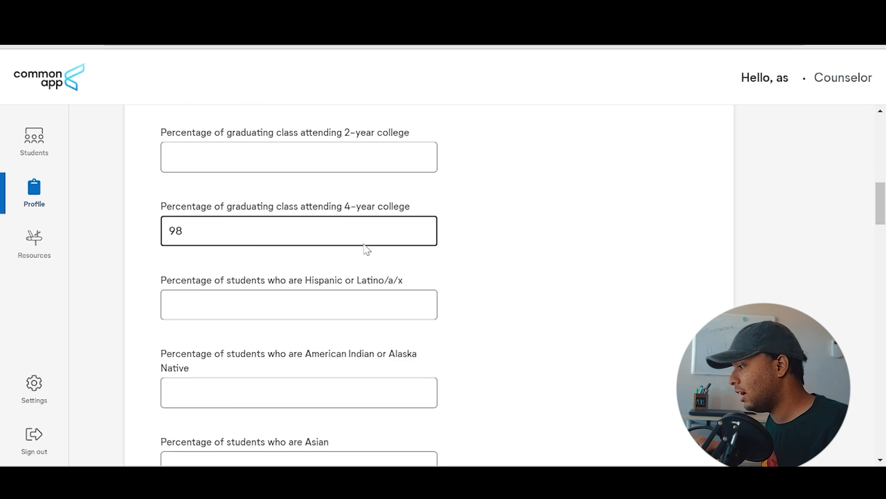
left_click_drag(317, 204, 383, 194)
left_click(405, 190)
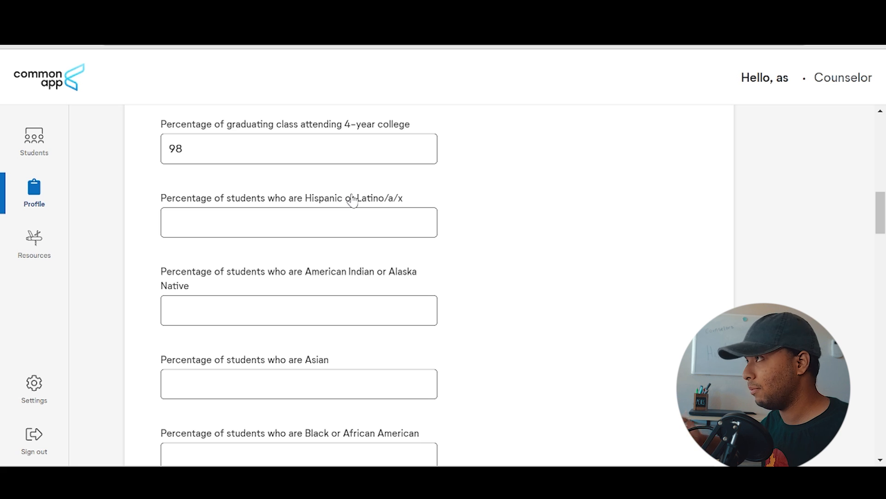
left_click(329, 218)
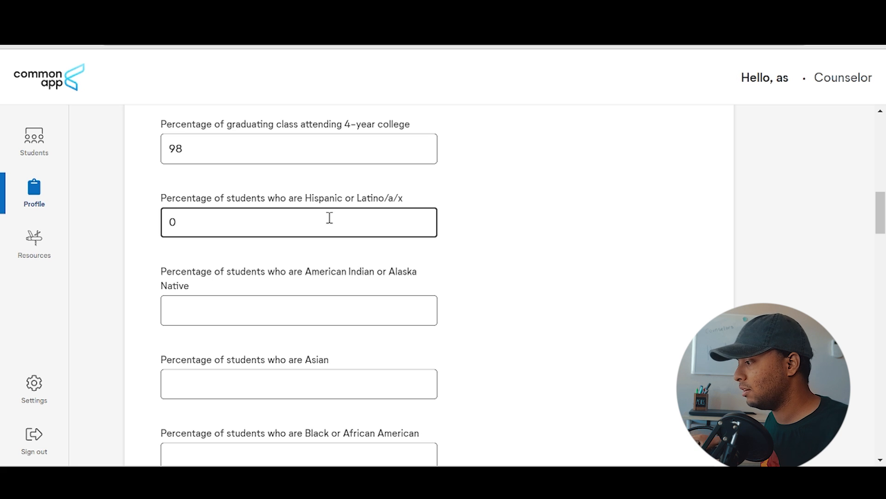
left_click(515, 250)
scroll(515, 250, "down", 1)
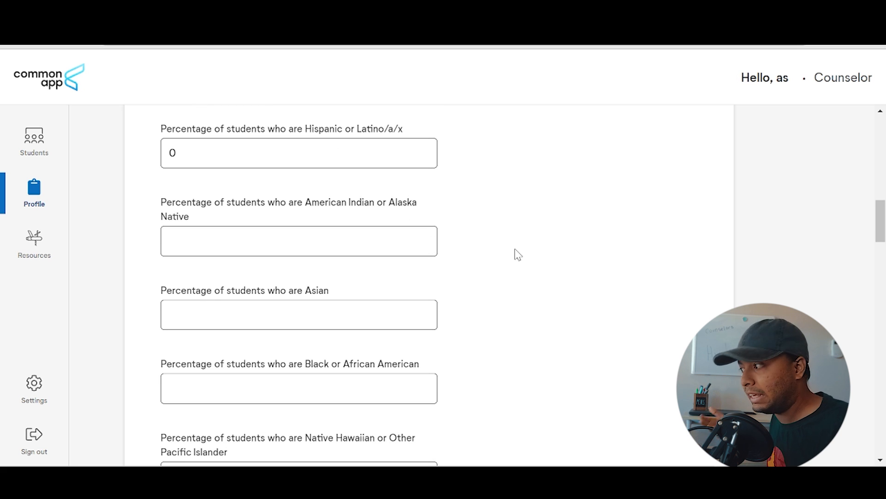
left_click(367, 238)
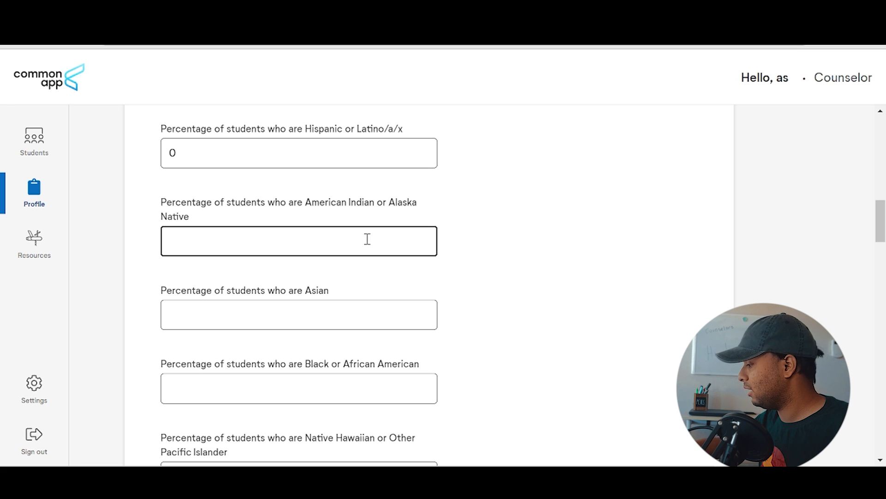
type("0")
left_click(502, 279)
Set the percentage of Asian students to 100 and of Black or African American students to 0.
scroll(502, 279, "down", 1)
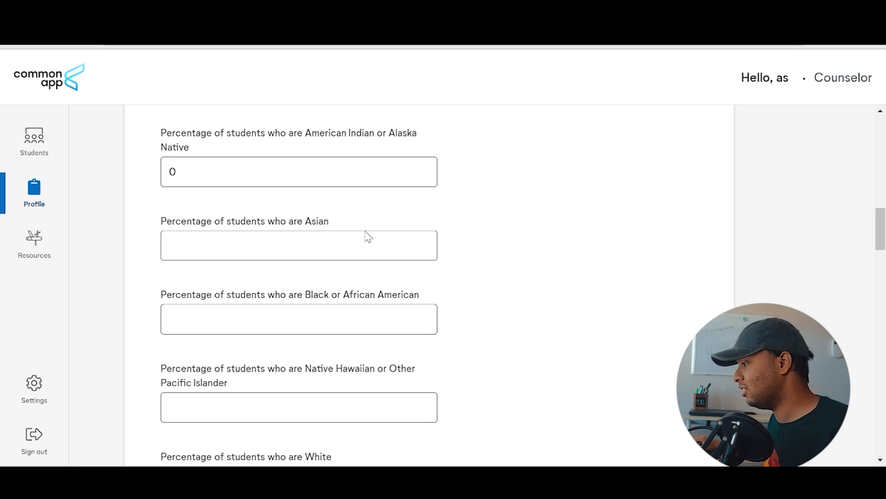
left_click(364, 243)
type("100")
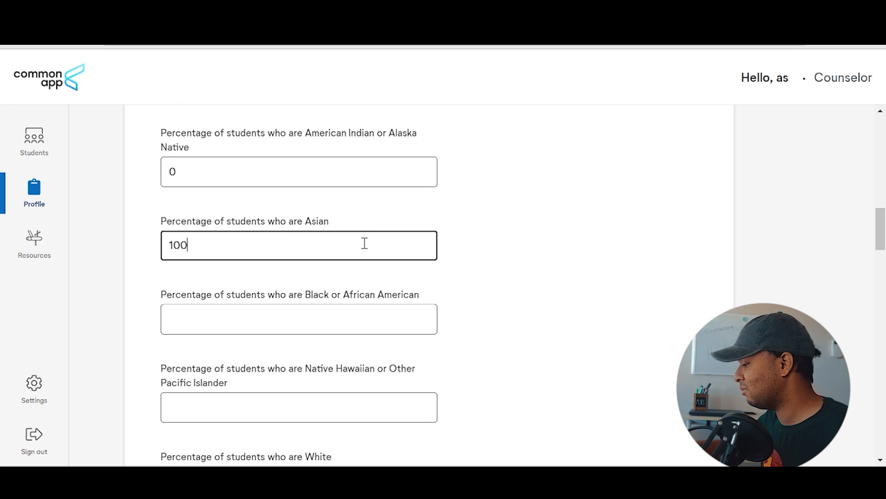
scroll(392, 217, "down", 1)
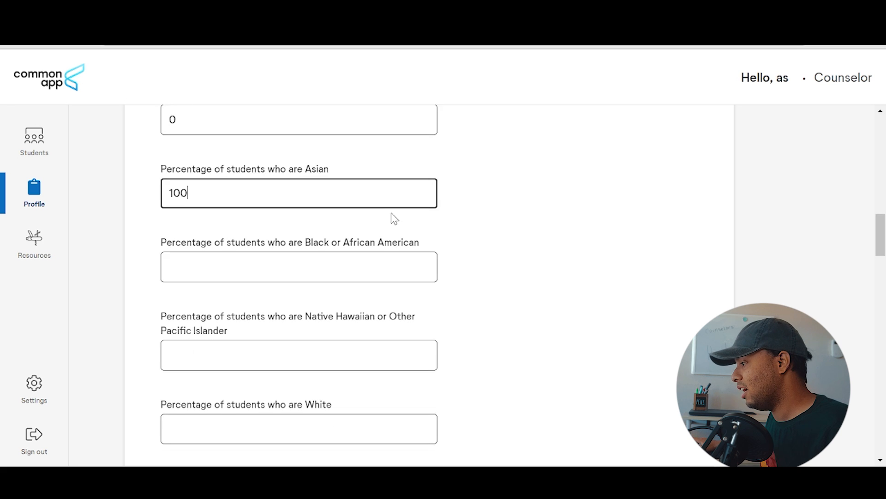
left_click(373, 243)
type("0")
Set the percentage of White students to 0, leaving the Native Hawaiian or Other Pacific Islander field blank.
scroll(318, 225, "down", 2)
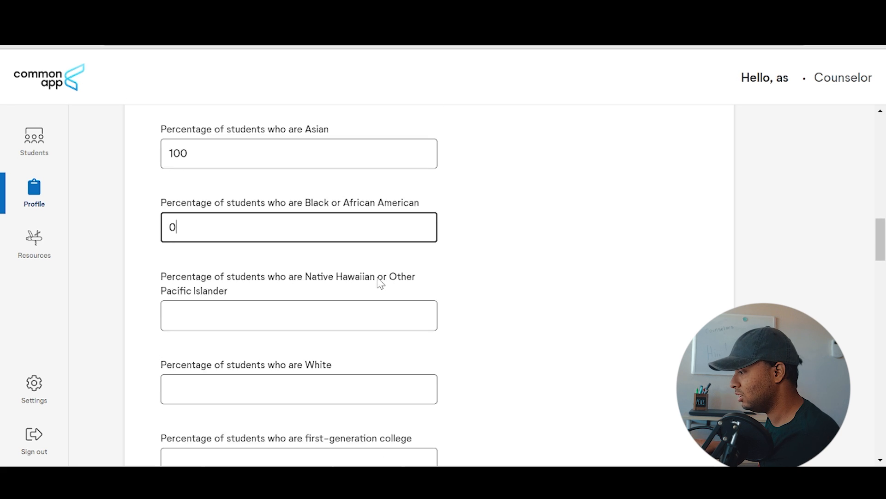
scroll(318, 225, "down", 1)
left_click(350, 204)
type("0")
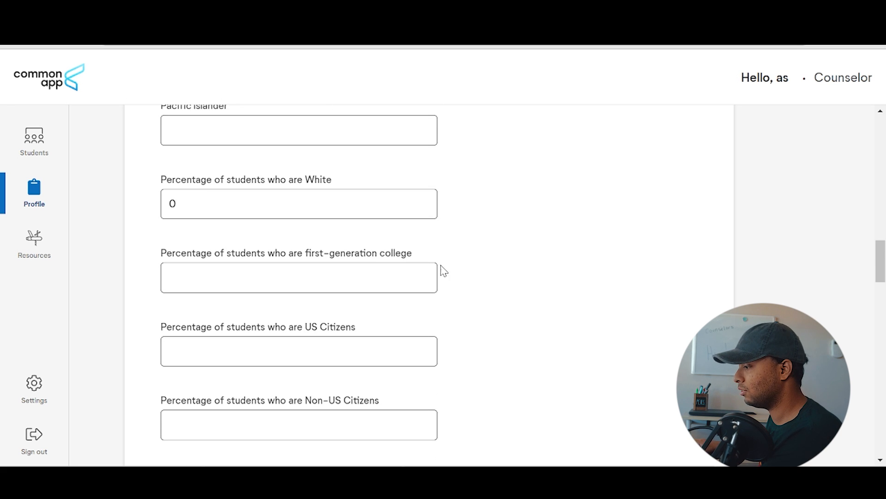
Look through the first-generation, citizenship and free-lunch percentage questions, the school setting and the course questions without answering them.
left_click(396, 274)
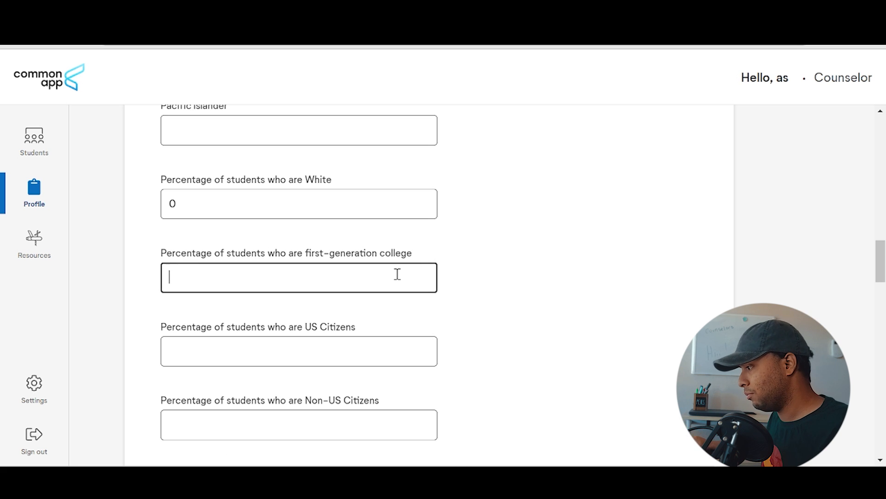
left_click(445, 257)
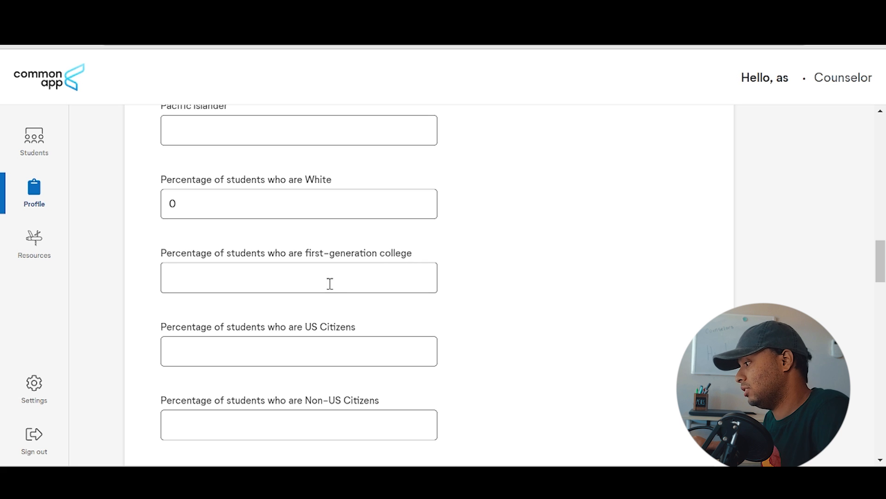
scroll(330, 283, "down", 7)
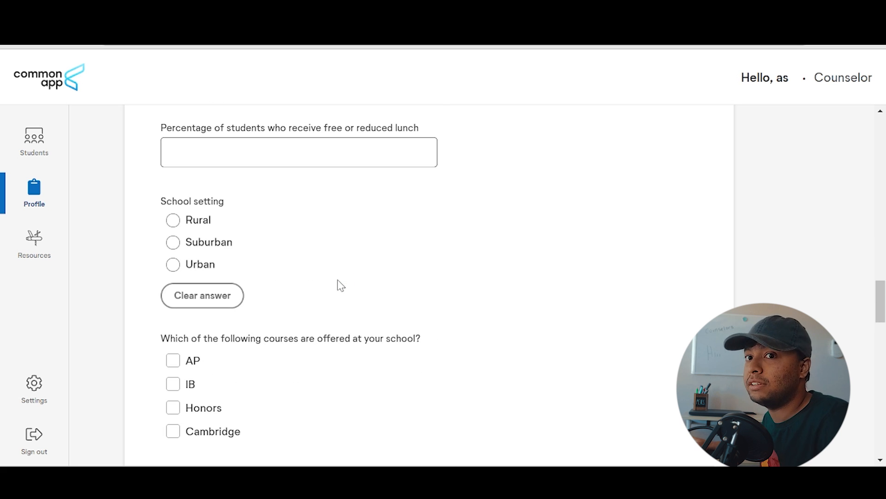
scroll(338, 282, "up", 6)
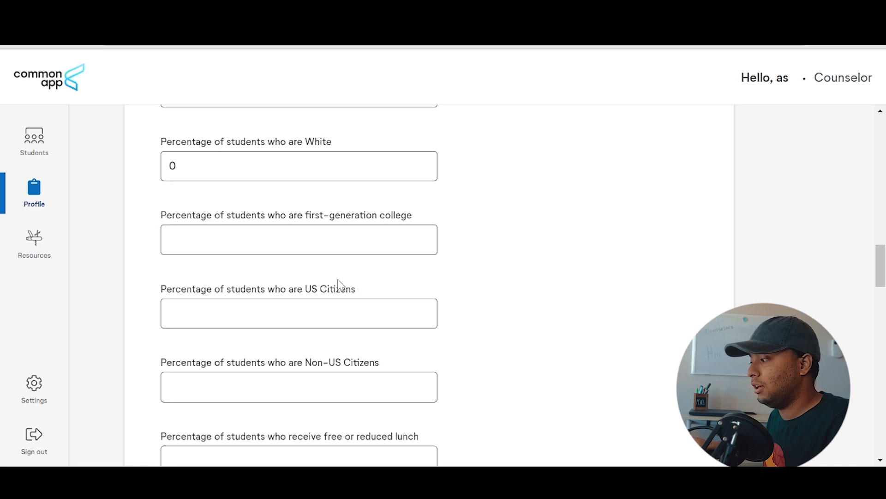
scroll(337, 279, "down", 6)
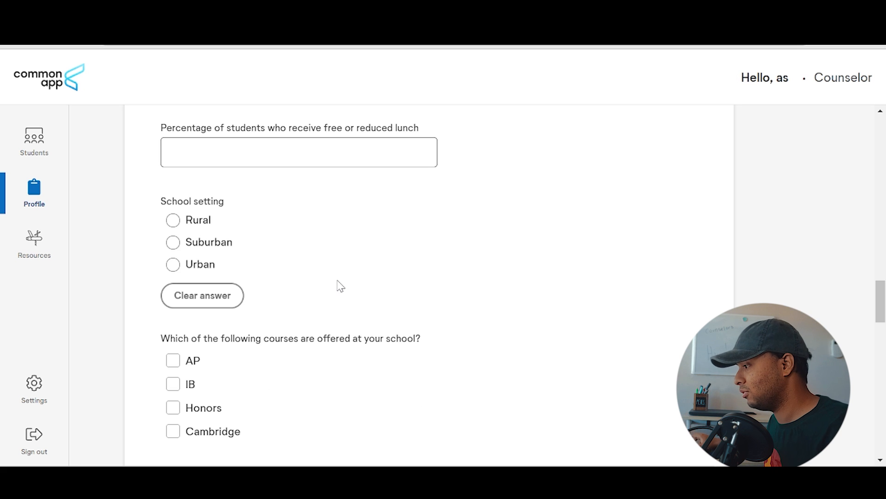
scroll(340, 287, "down", 7)
scroll(340, 286, "up", 7)
scroll(340, 286, "up", 1)
scroll(172, 286, "down", 1)
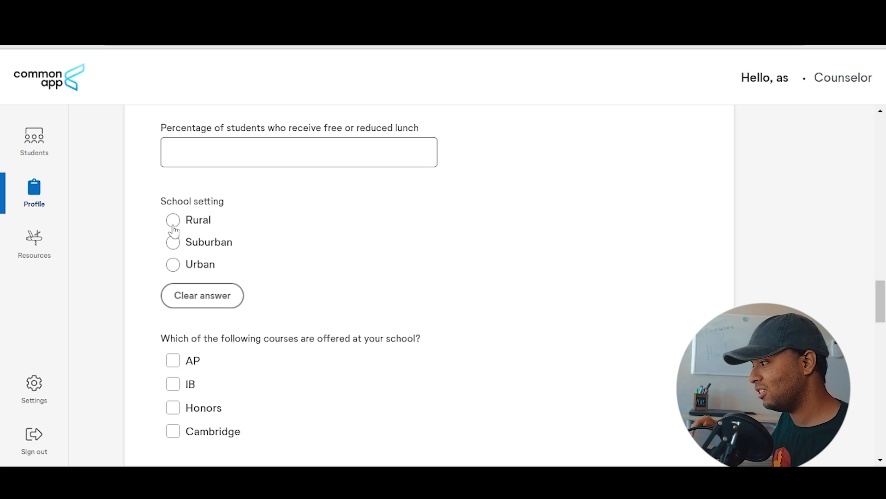
Try the AP and IB options one after the other under courses offered at the school, clearing each again.
scroll(230, 202, "down", 3)
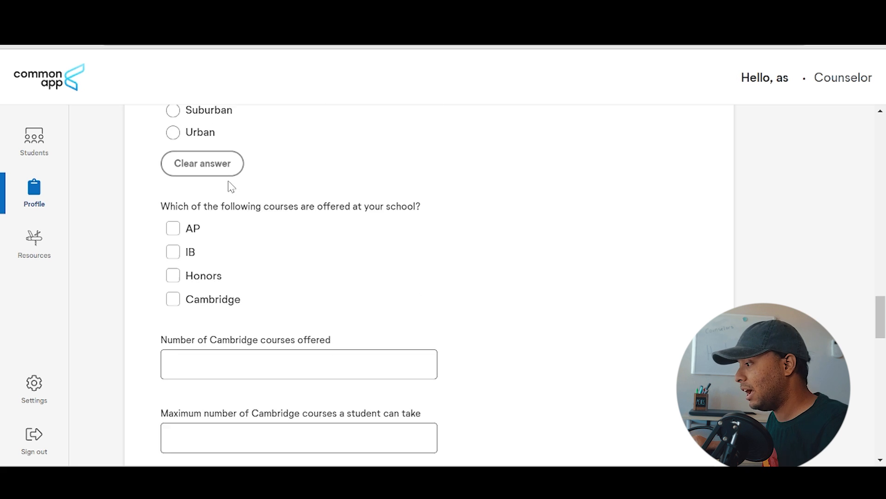
left_click_drag(204, 200, 355, 212)
left_click(398, 213)
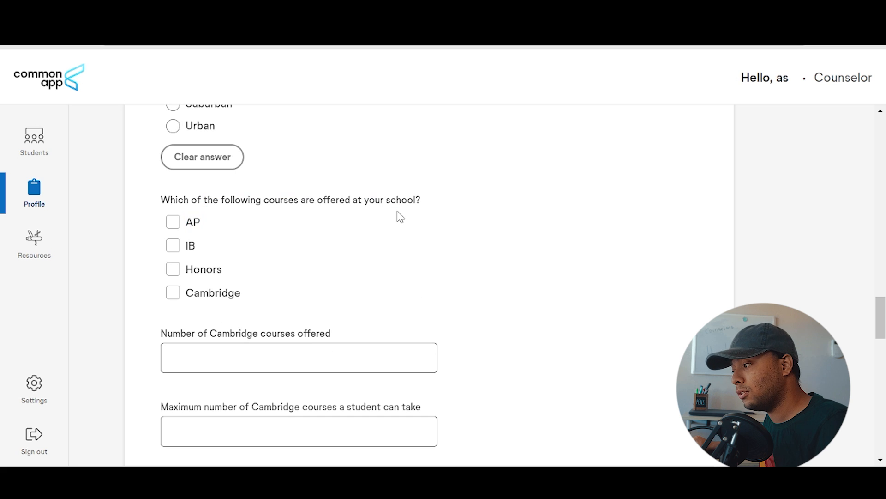
left_click(173, 224)
left_click(171, 224)
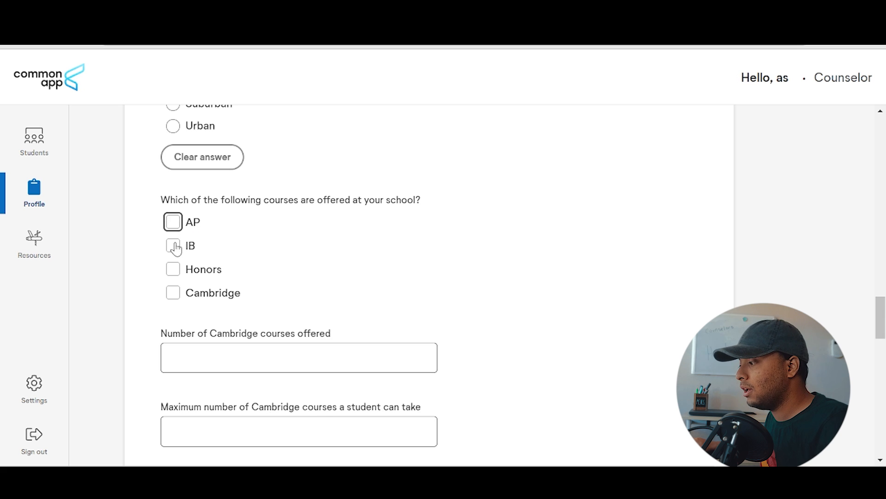
left_click(173, 246)
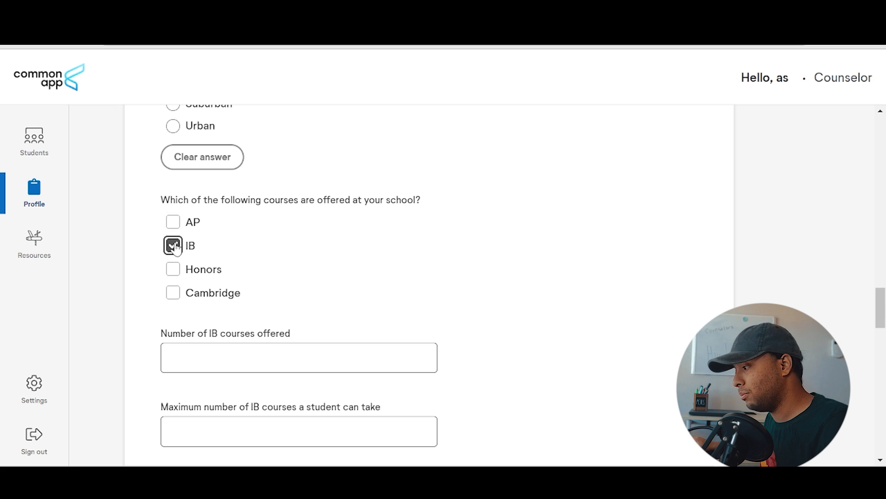
left_click(174, 246)
Try the Cambridge and Honors options under courses offered at the school, clearing each again.
left_click(170, 296)
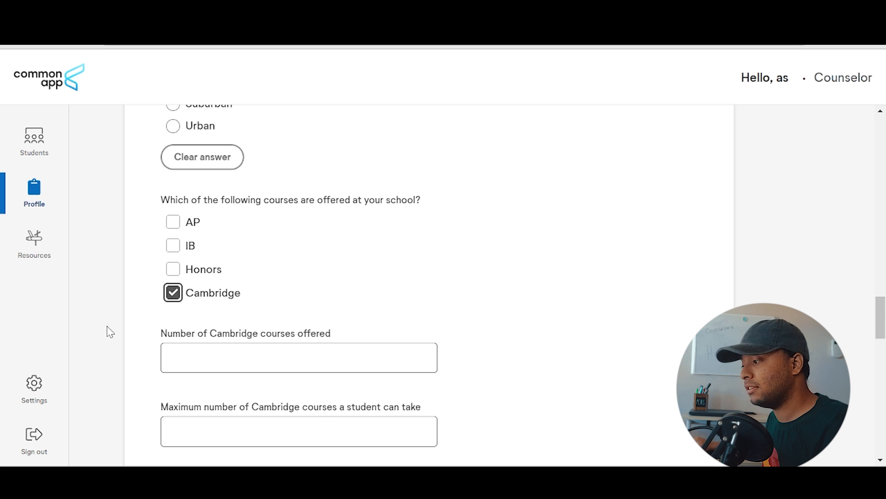
scroll(120, 319, "down", 3)
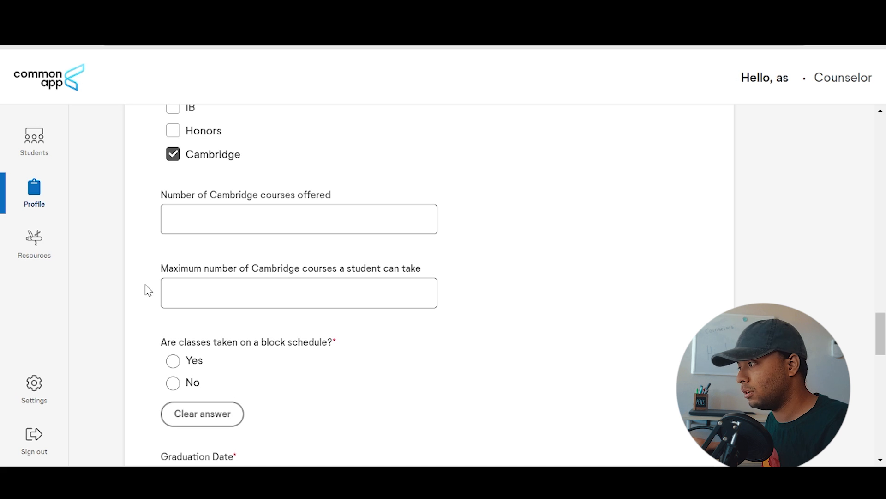
scroll(148, 290, "up", 2)
left_click(173, 224)
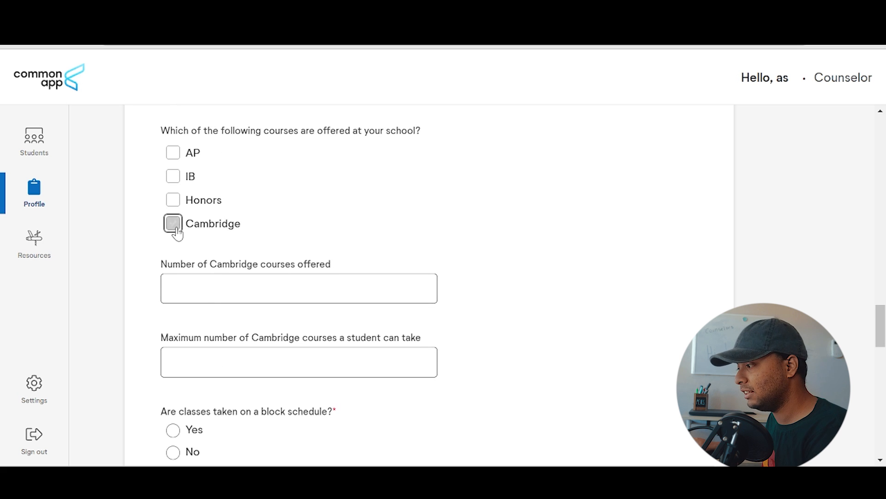
double_click(451, 245)
scroll(481, 233, "down", 2)
left_click(497, 235)
scroll(292, 241, "up", 1)
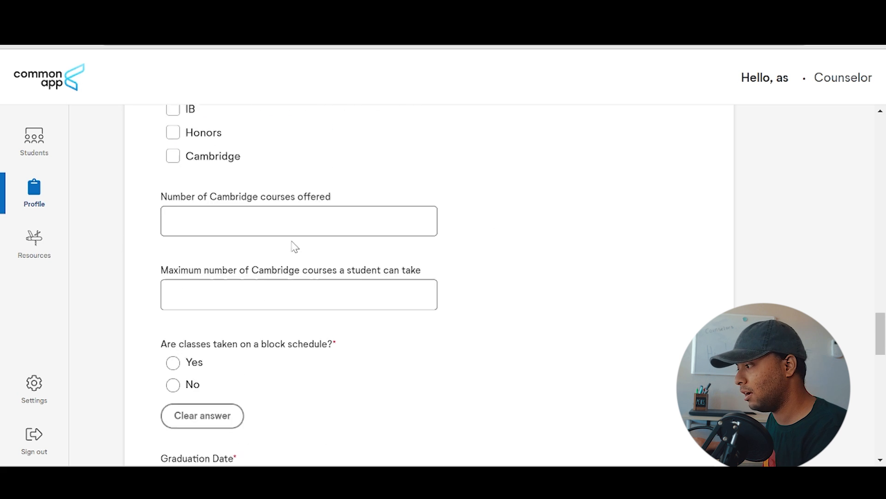
scroll(294, 247, "up", 4)
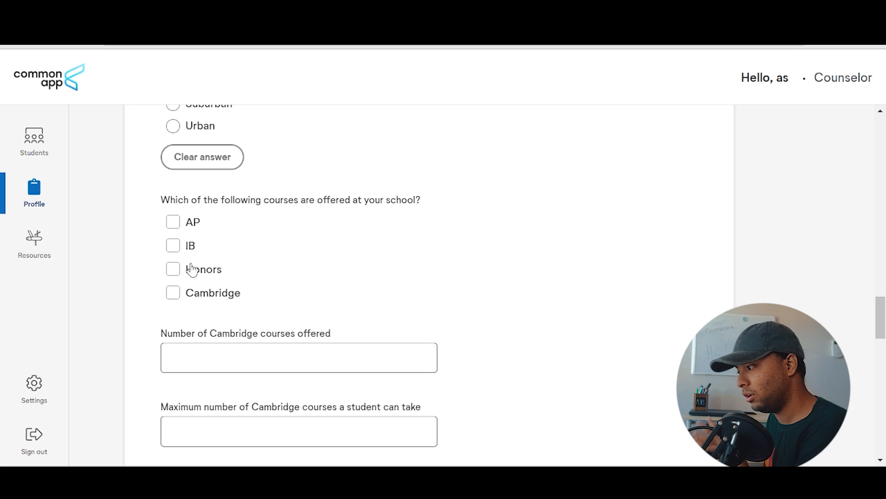
left_click(208, 275)
left_click(209, 273)
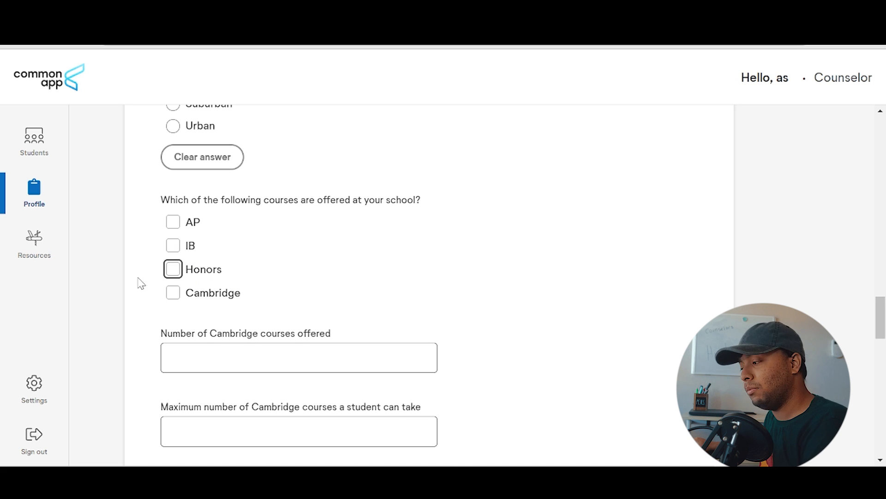
Mark Cambridge as a course type offered at the school and set the number of Cambridge courses offered to 10.
left_click(470, 287)
scroll(441, 265, "down", 3)
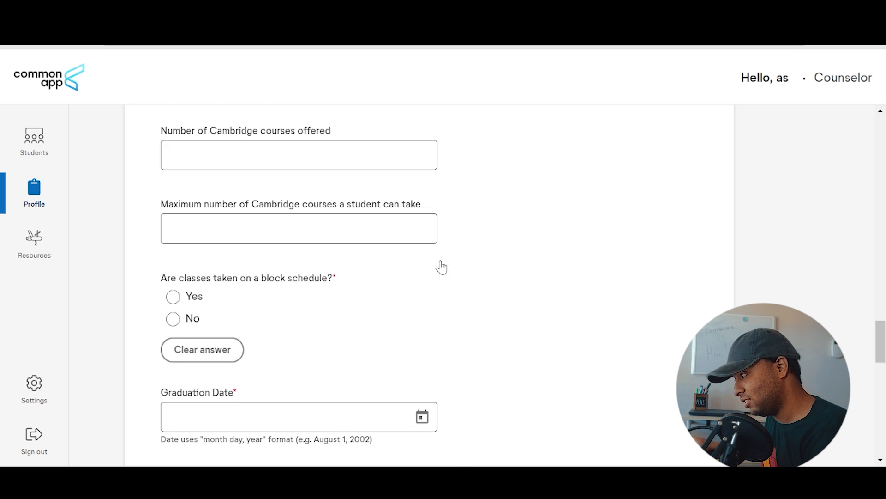
left_click(271, 155)
scroll(270, 154, "up", 2)
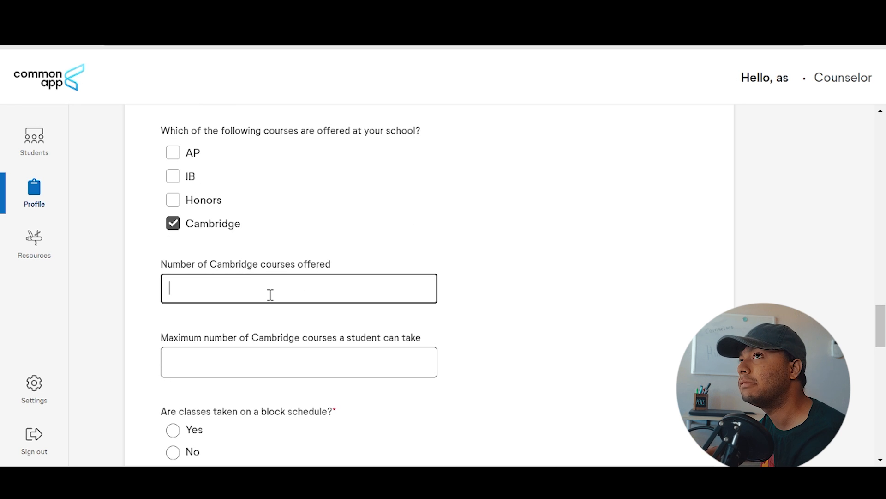
type("10")
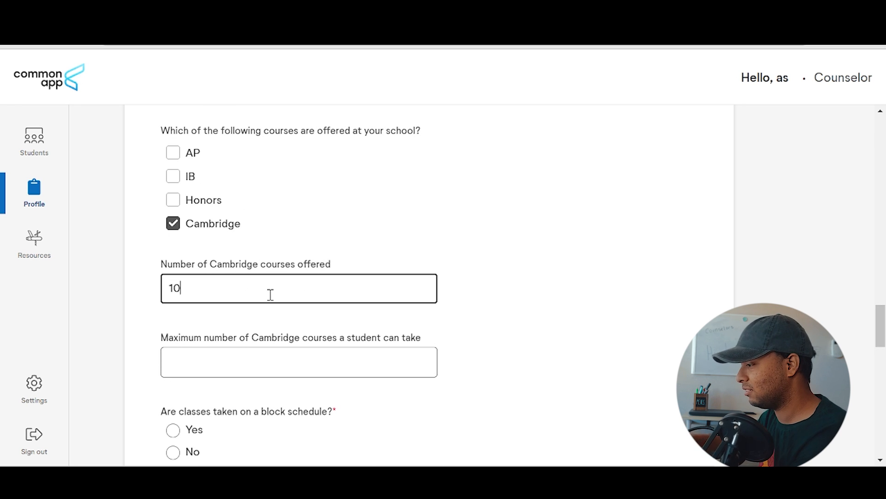
left_click(497, 312)
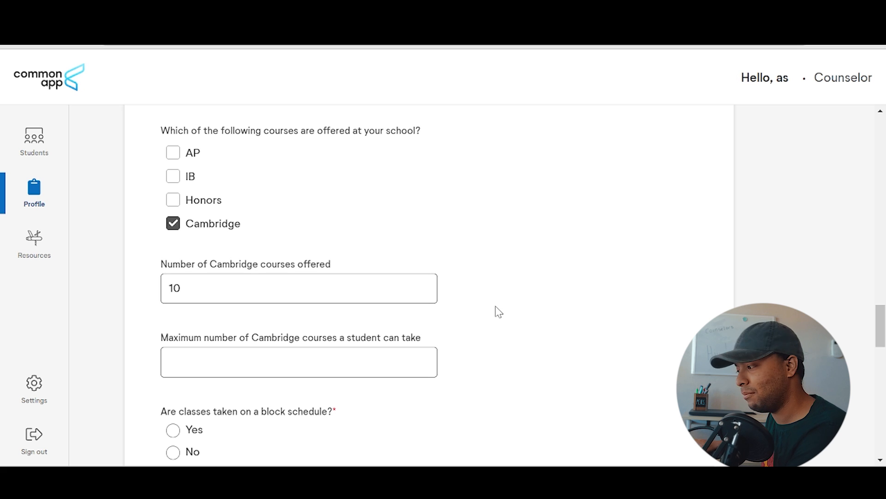
scroll(395, 287, "down", 3)
left_click(275, 220)
left_click(504, 258)
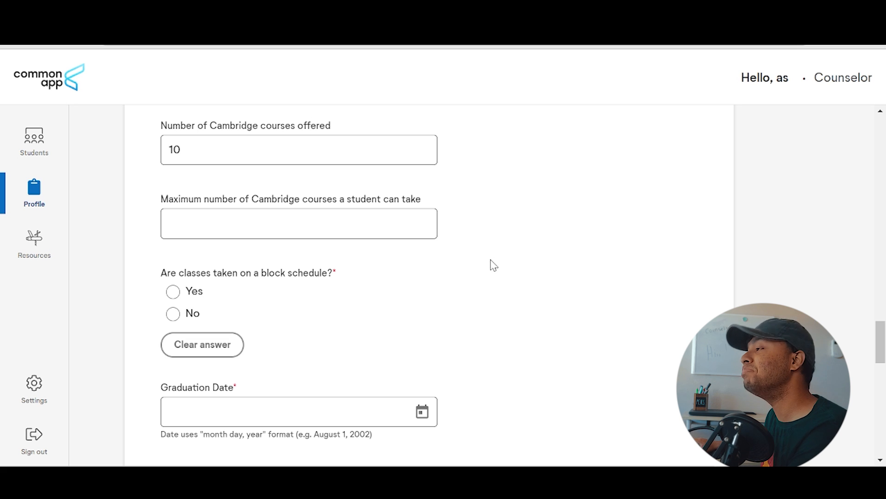
Set the maximum number of Cambridge courses a student can take to 6 and answer No to classes on a block schedule.
left_click(391, 233)
type("5")
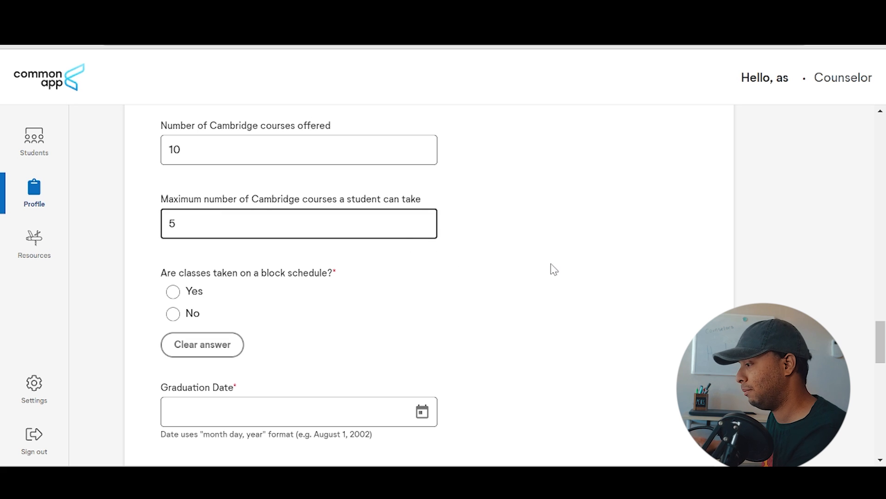
scroll(551, 269, "up", 3)
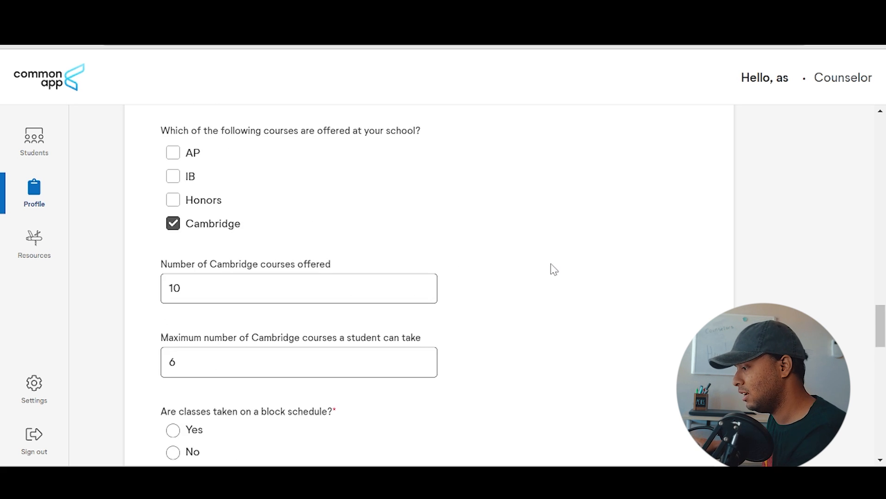
scroll(461, 254, "down", 6)
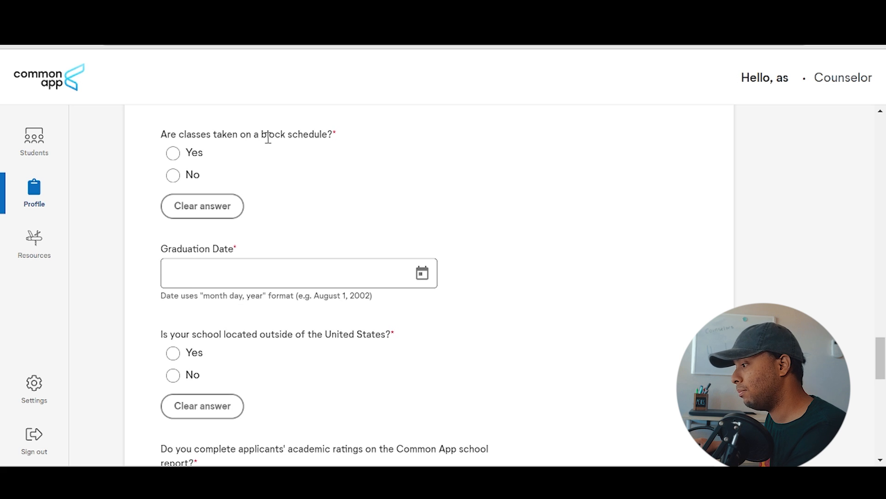
left_click_drag(268, 138, 307, 147)
left_click(192, 174)
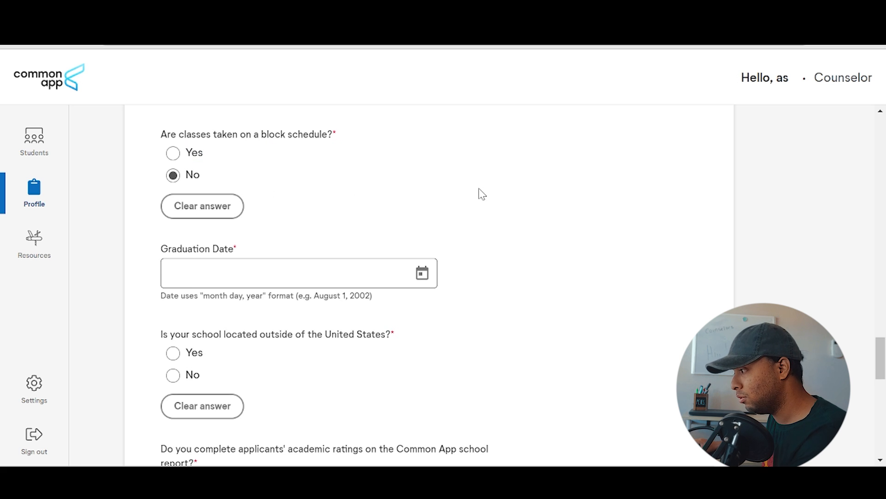
Set the school's graduation date to August 14, 2021 using the calendar picker.
left_click(422, 273)
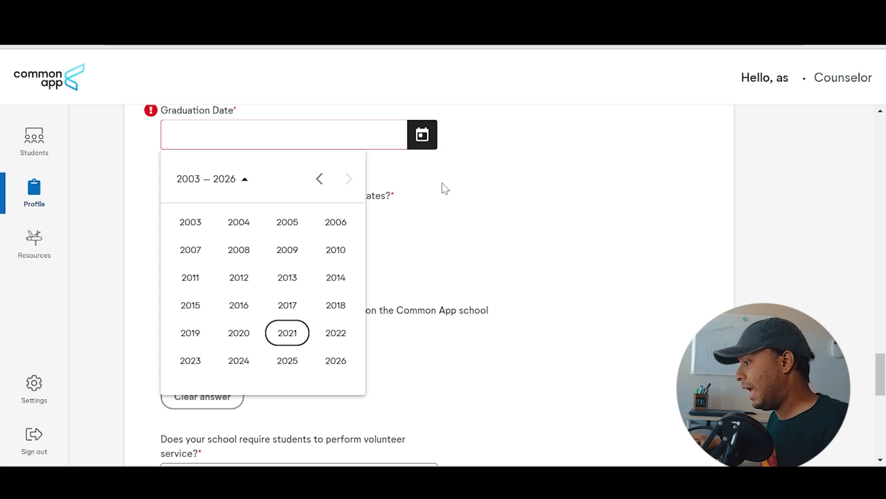
left_click(292, 344)
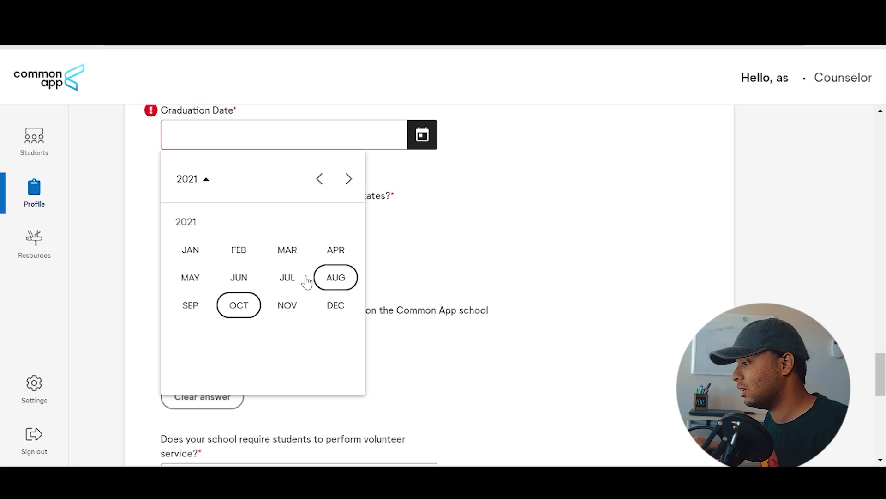
left_click(322, 277)
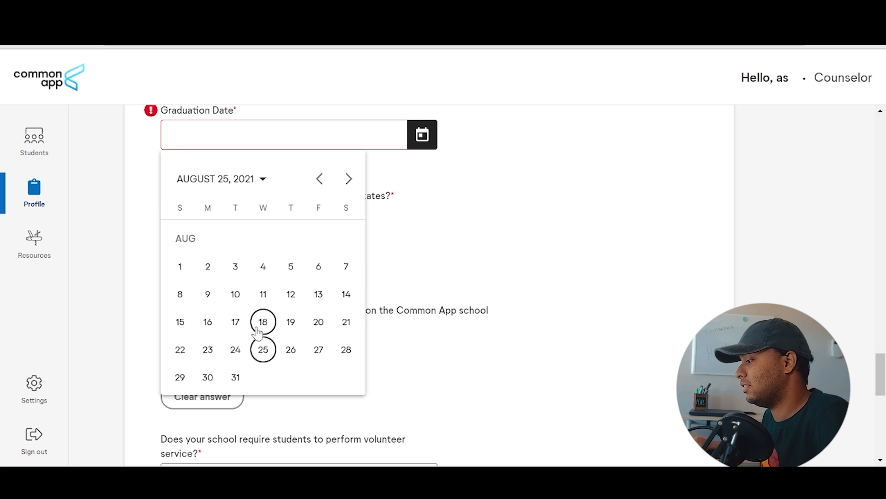
left_click(343, 303)
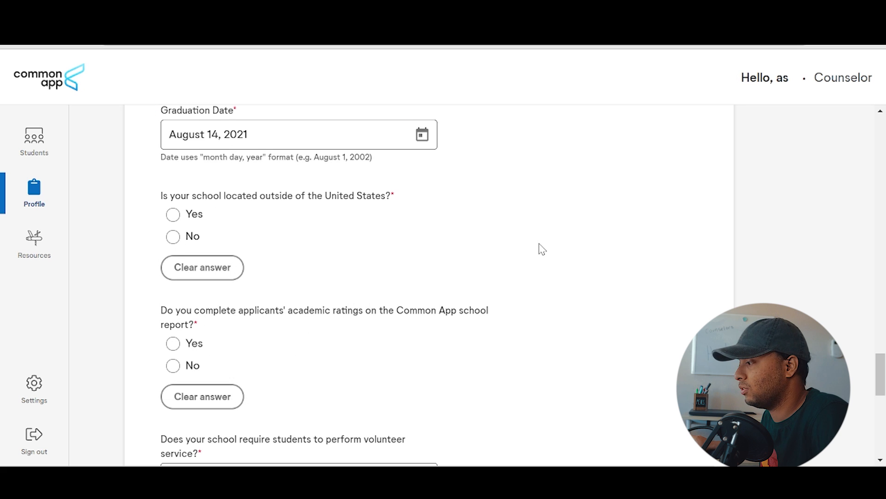
Answer Yes to the school being located outside the United States and No to using an AP curriculum.
left_click_drag(230, 196, 380, 190)
left_click(358, 190)
left_click(173, 214)
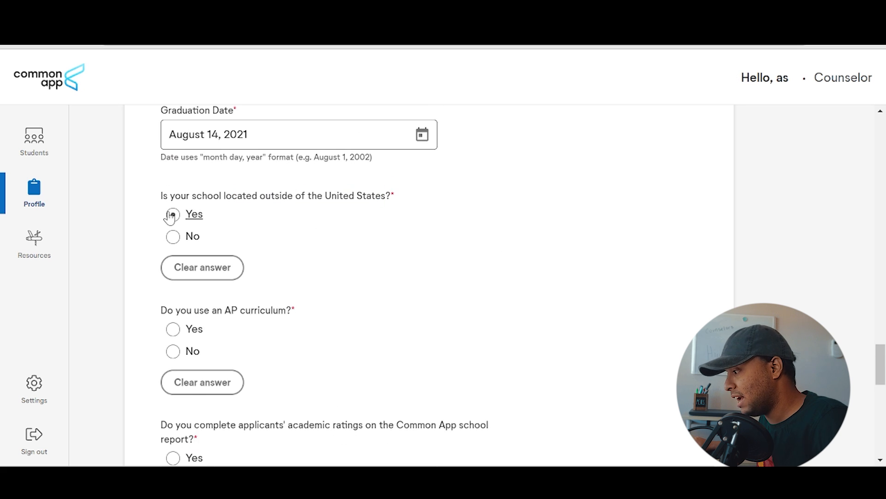
scroll(193, 228, "down", 3)
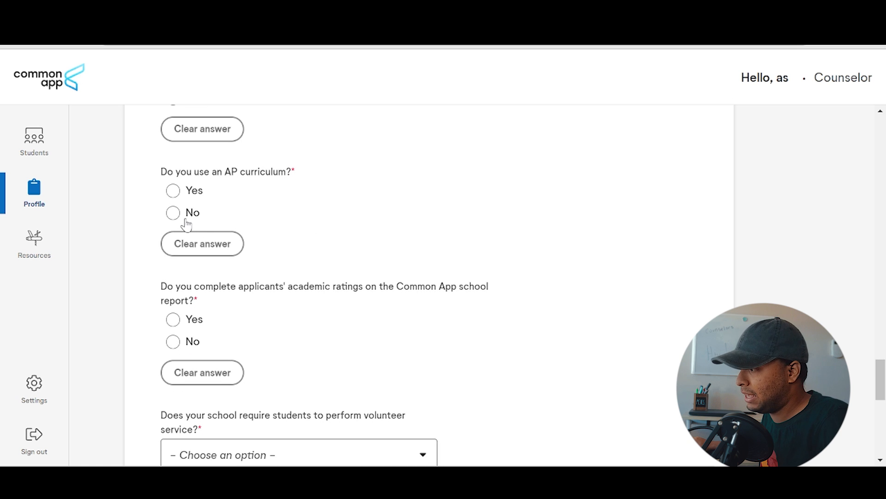
left_click(193, 193)
scroll(271, 279, "down", 5)
scroll(269, 279, "up", 5)
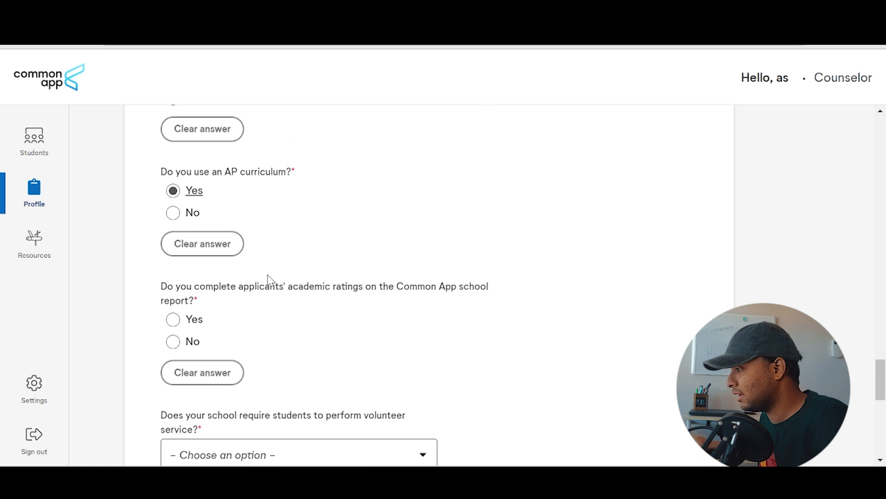
left_click(190, 212)
scroll(232, 232, "down", 2)
left_click_drag(231, 227, 227, 214)
left_click(312, 230)
left_click_drag(376, 233, 396, 214)
left_click(384, 212)
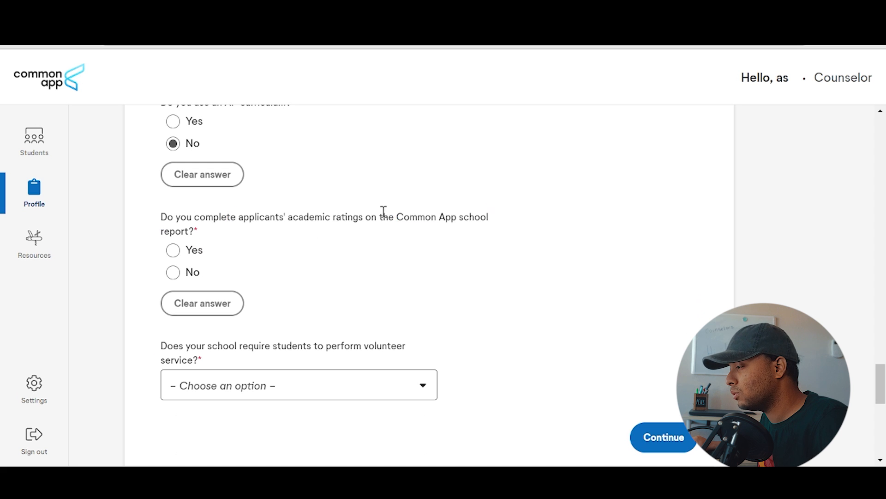
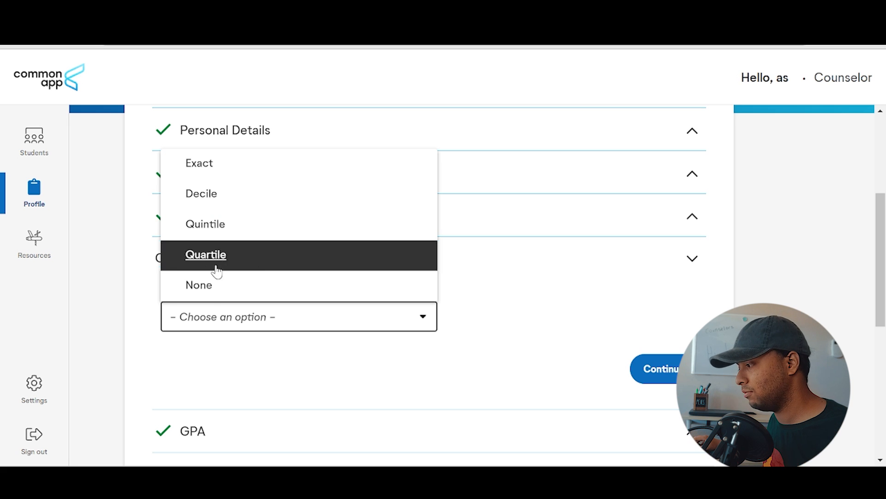
Choose None in the Class Rank section and continue to the GPA section.
left_click(215, 285)
scroll(599, 245, "down", 3)
left_click(664, 227)
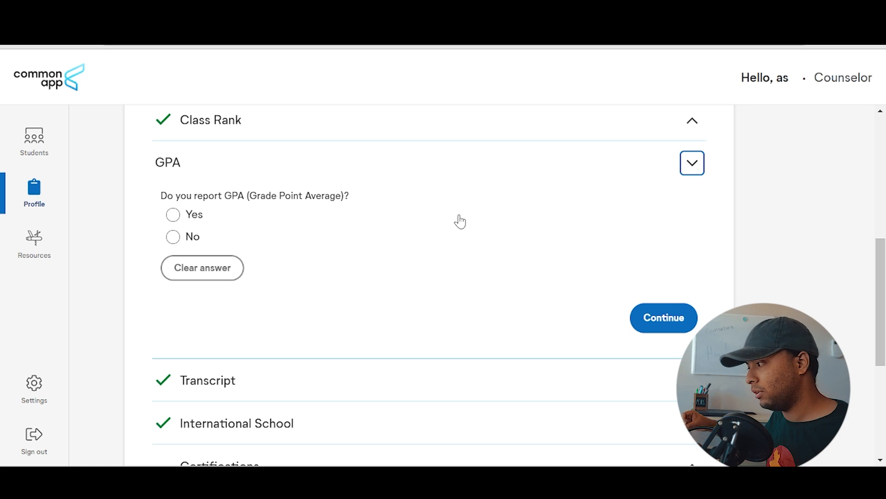
Answer Yes to reporting GPA so that the detailed GPA questions can be filled in.
scroll(432, 216, "down", 2)
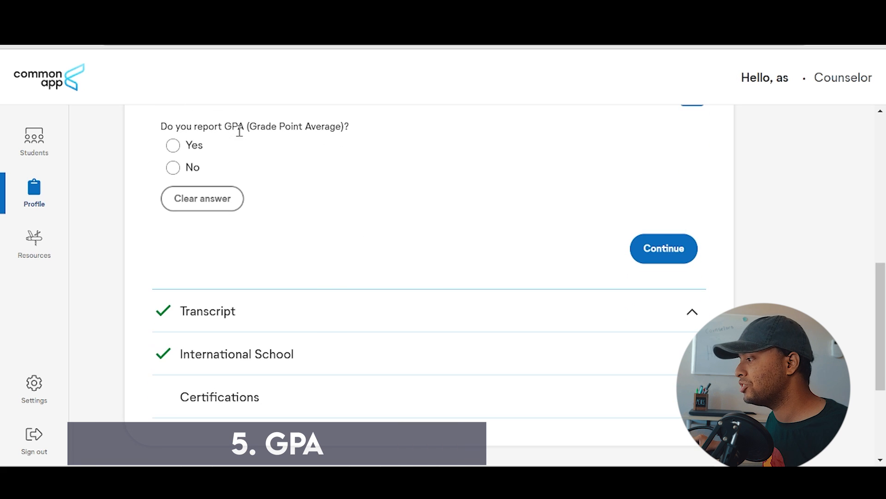
left_click(190, 168)
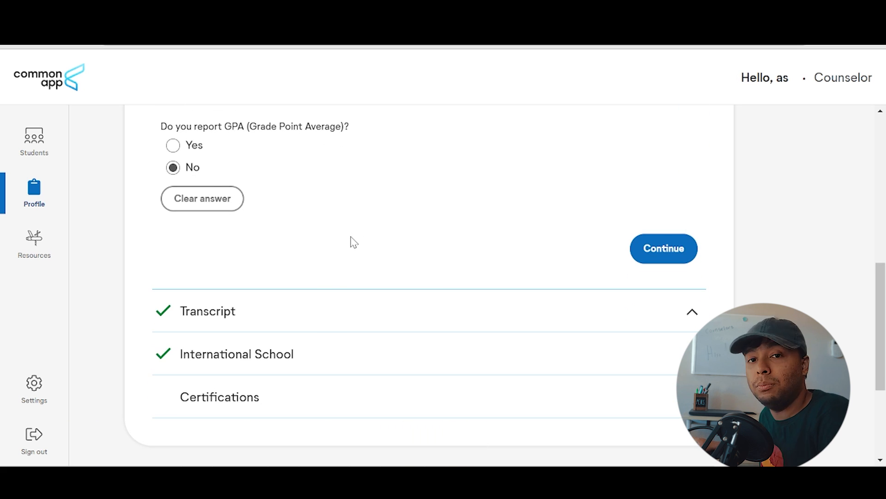
left_click(173, 145)
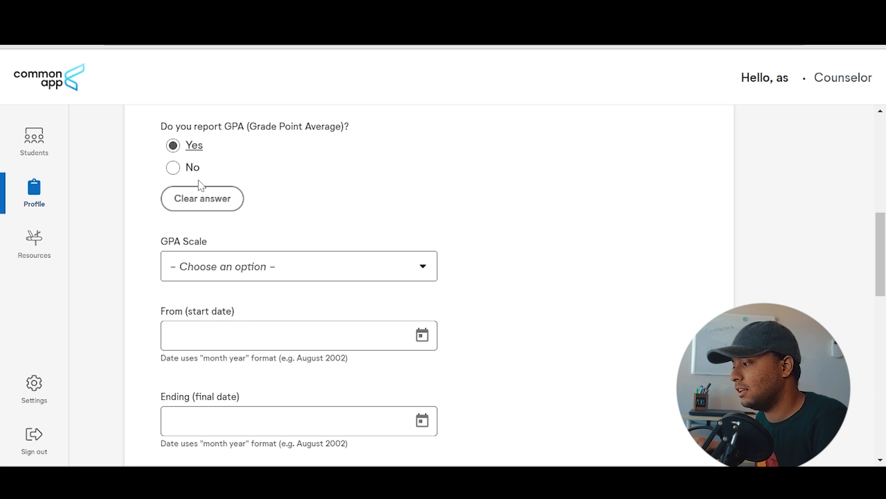
scroll(202, 201, "down", 5)
scroll(342, 224, "up", 3)
scroll(241, 212, "down", 1)
scroll(240, 180, "up", 1)
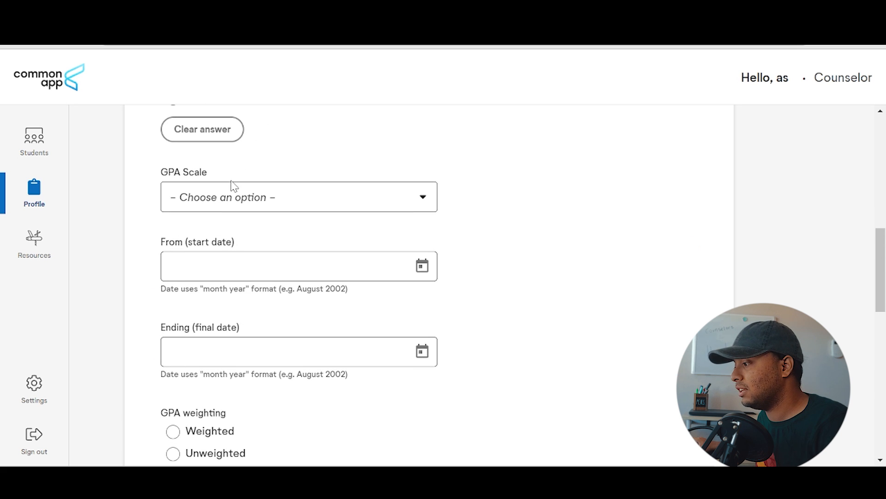
Set the GPA scale to 4 after looking over the GPA date and weighting fields.
left_click(324, 197)
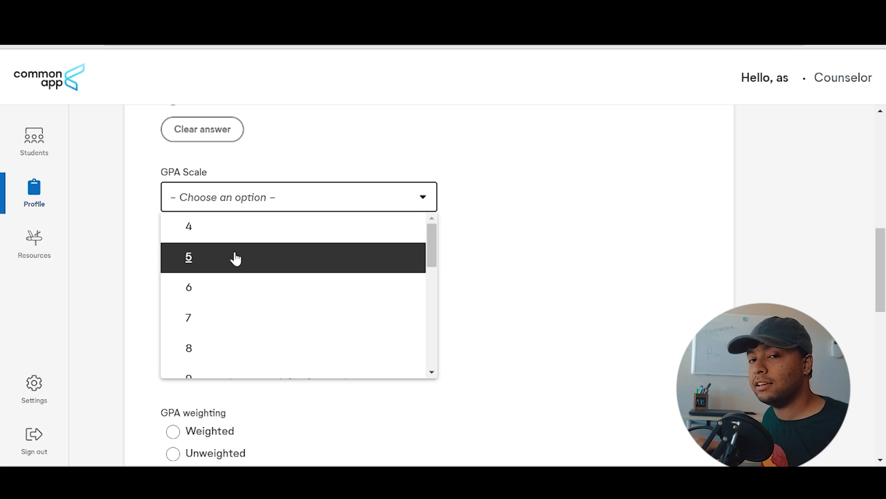
left_click(528, 235)
scroll(492, 226, "down", 2)
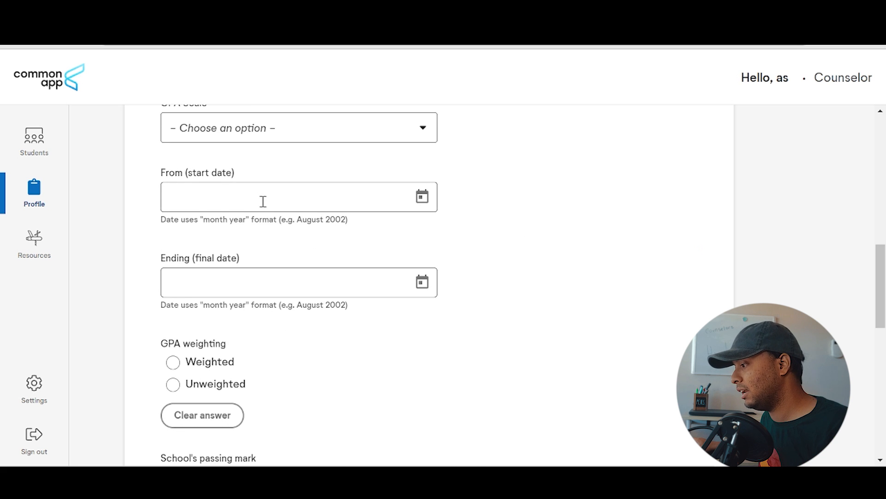
scroll(285, 223, "down", 2)
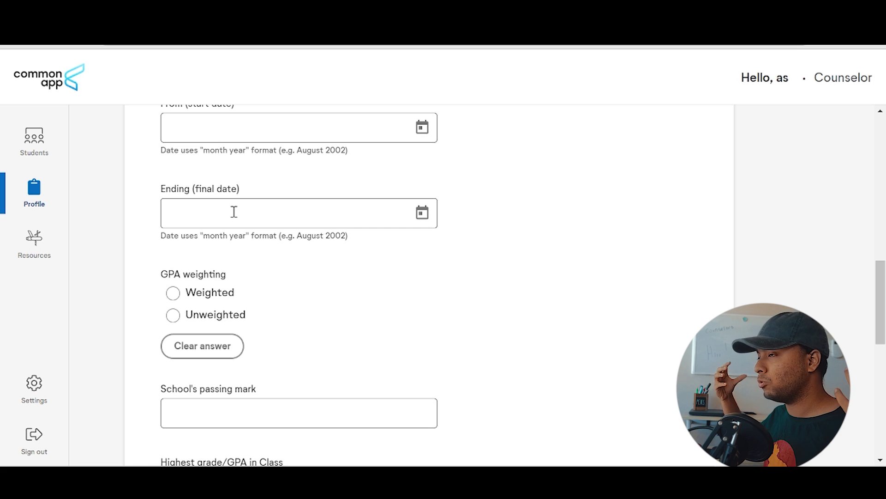
scroll(234, 214, "up", 4)
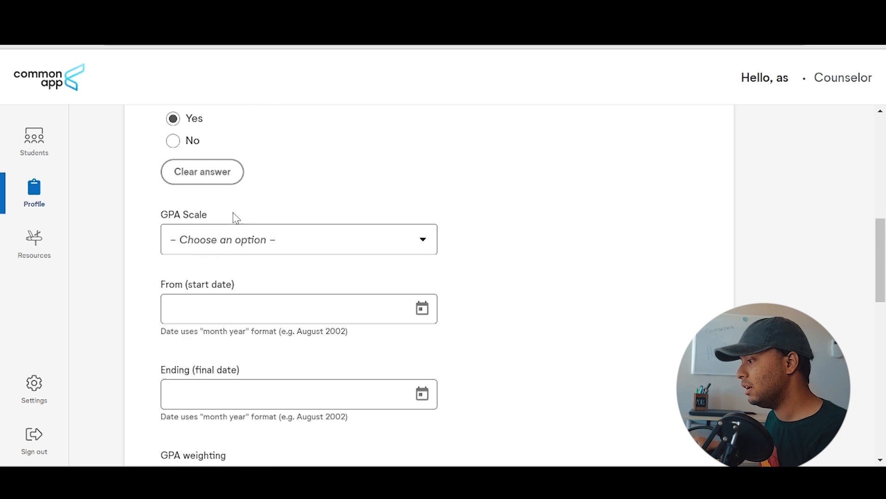
left_click(238, 264)
left_click(228, 298)
left_click(230, 336)
type("3.7")
left_click(465, 275)
scroll(501, 263, "down", 3)
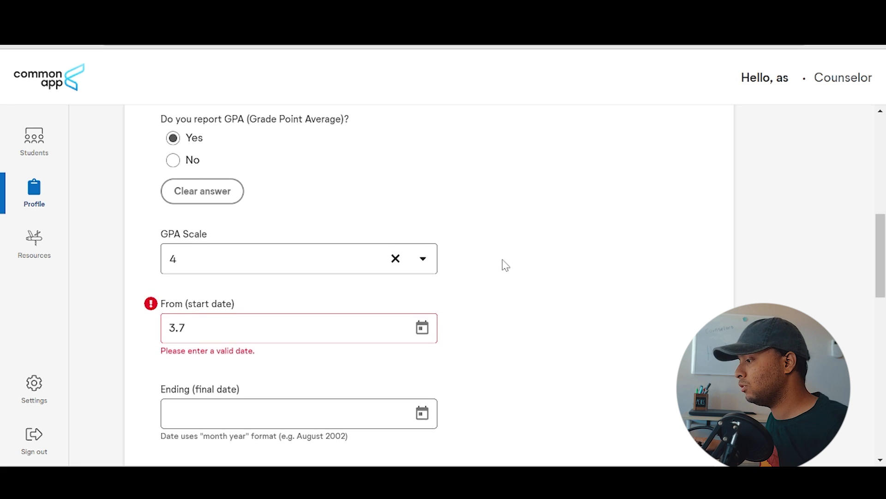
left_click(285, 190)
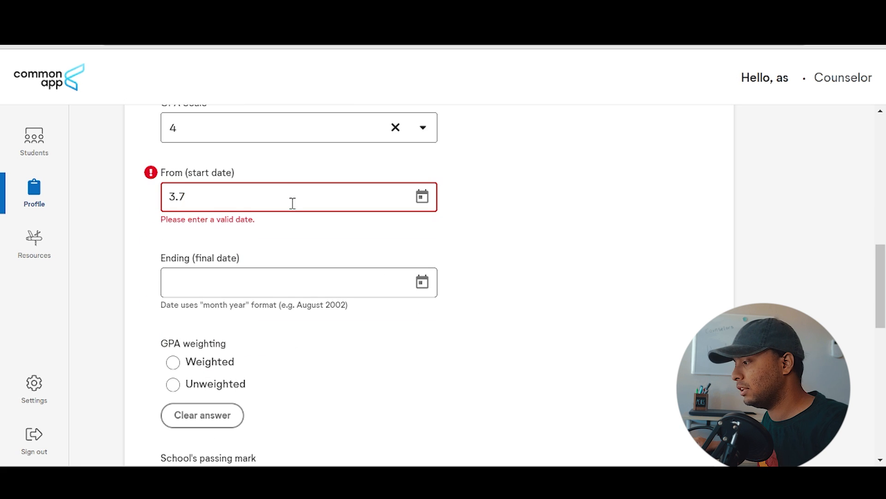
key("ctrl+a")
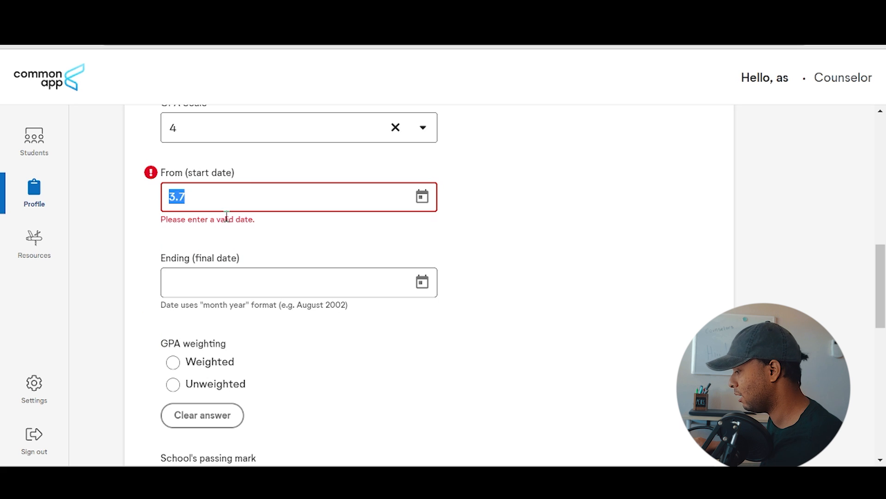
key("BackSpace")
left_click(510, 203)
scroll(511, 204, "up", 3)
scroll(224, 171, "down", 2)
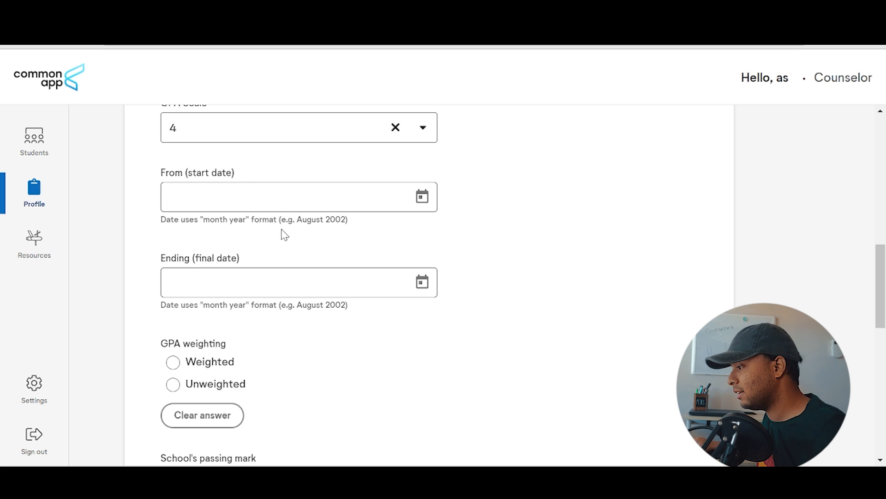
Set the GPA period's start date to October 2018 and its final date to June 2020.
left_click(427, 203)
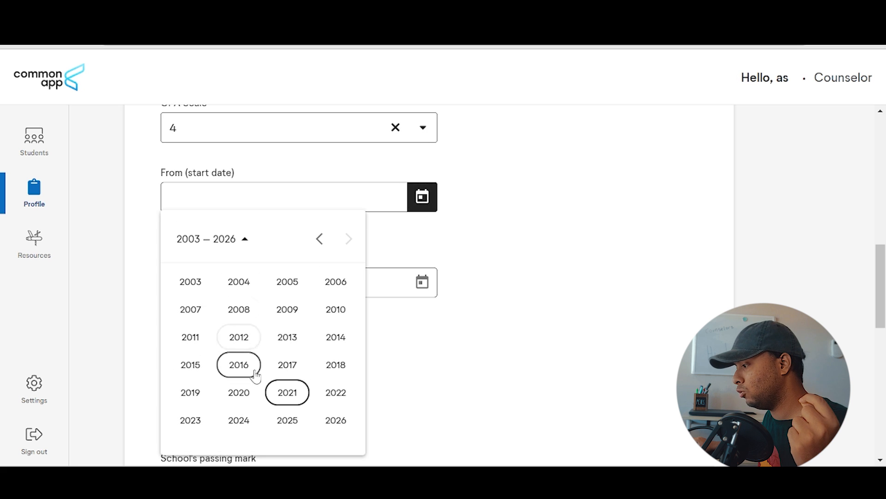
left_click(335, 365)
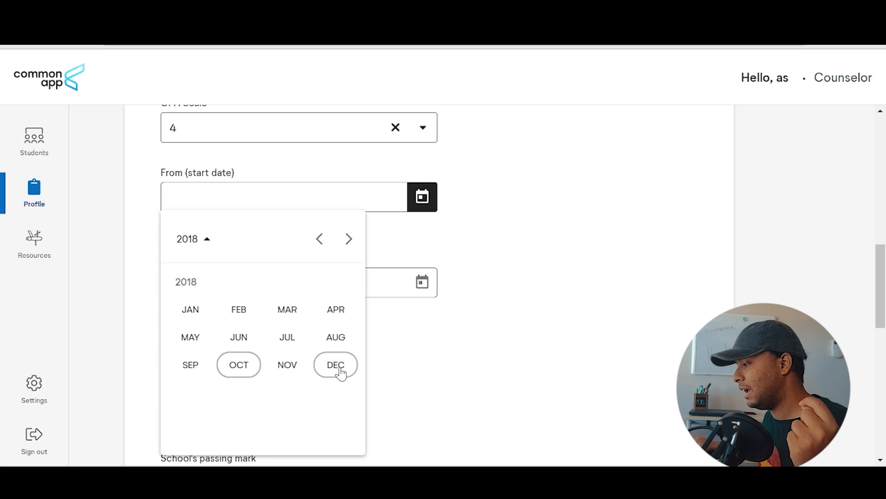
left_click(257, 369)
left_click(415, 291)
left_click(246, 242)
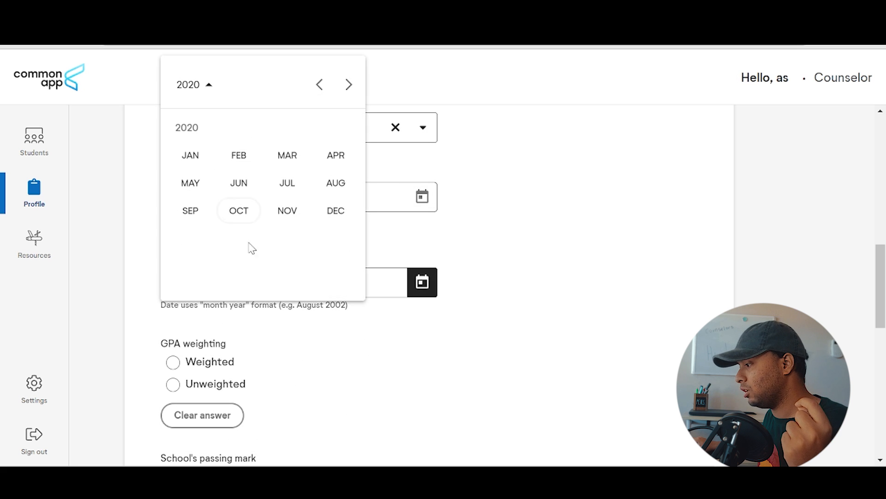
left_click(258, 185)
scroll(168, 171, "up", 3)
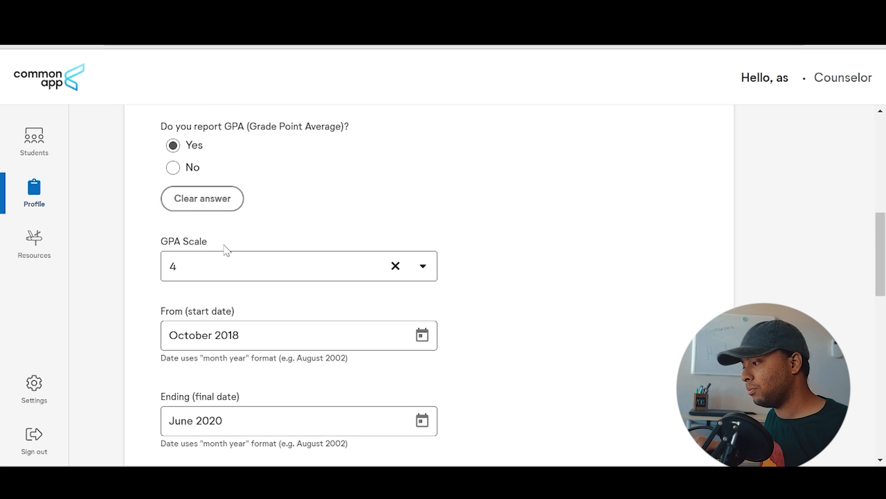
Set the GPA weighting to Unweighted.
scroll(253, 268, "down", 4)
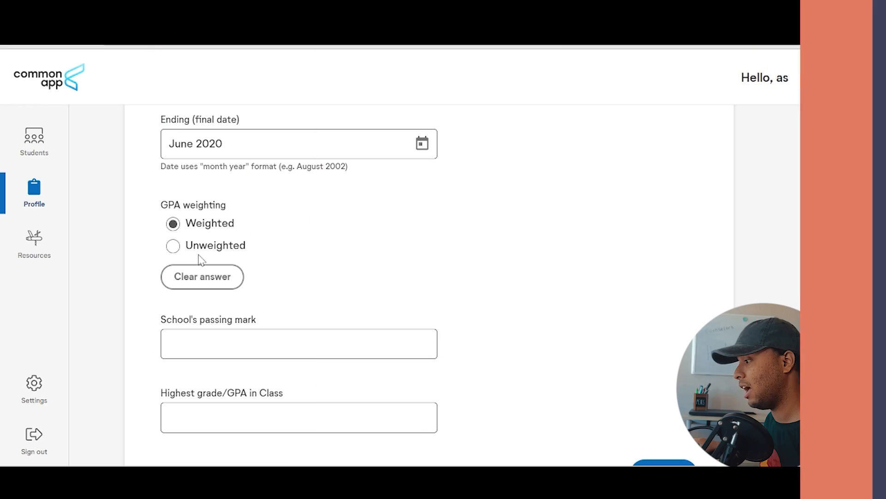
left_click(199, 253)
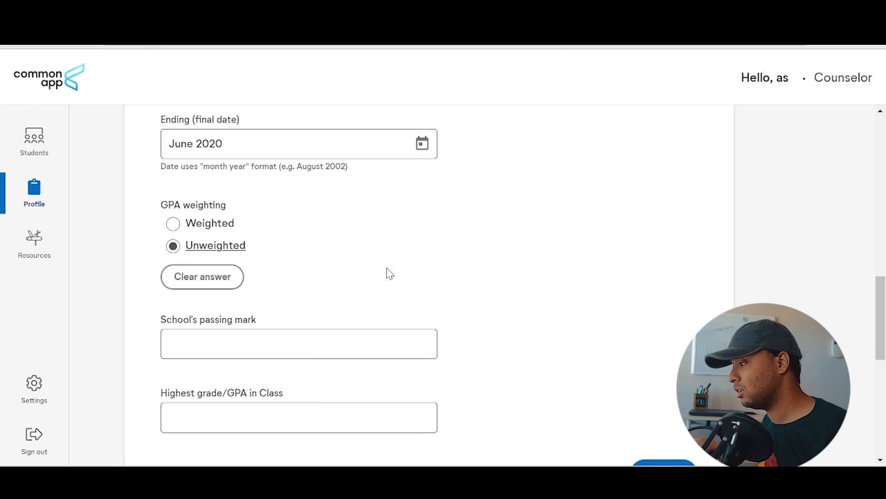
scroll(466, 272, "down", 2)
scroll(390, 226, "up", 2)
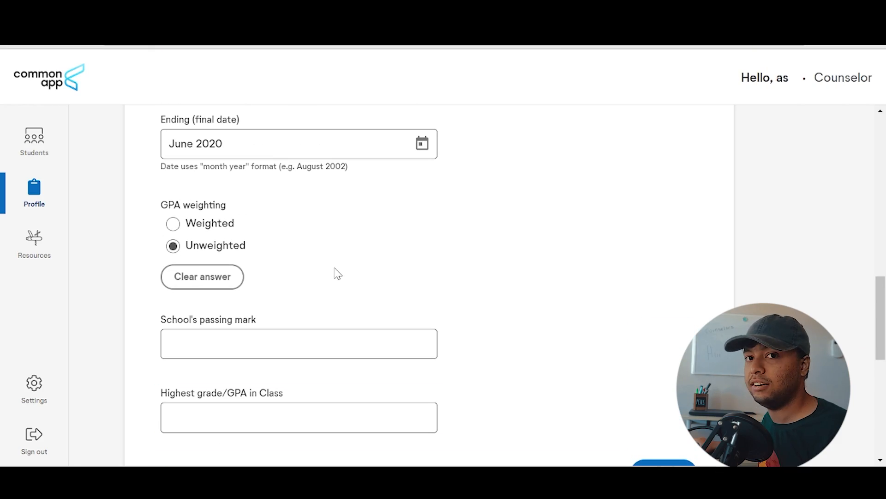
scroll(341, 270, "down", 2)
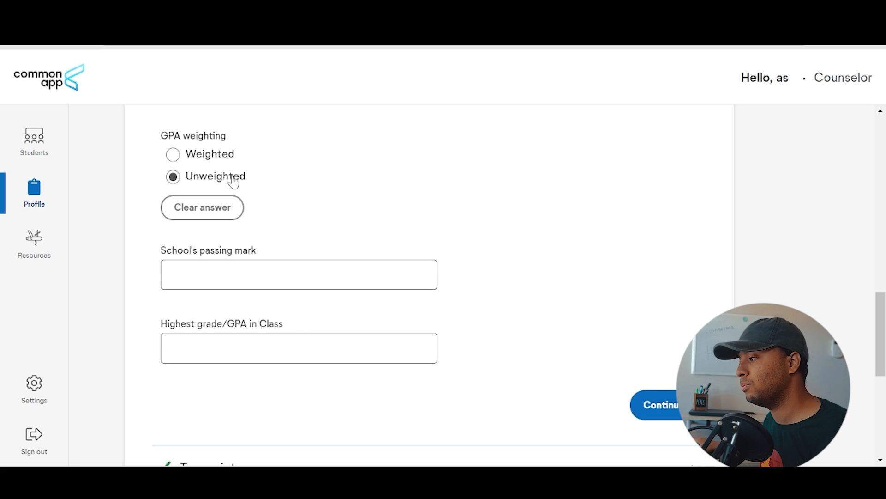
Set the school's passing mark to 50 and the highest grade/GPA in class to 4.00.
left_click(287, 267)
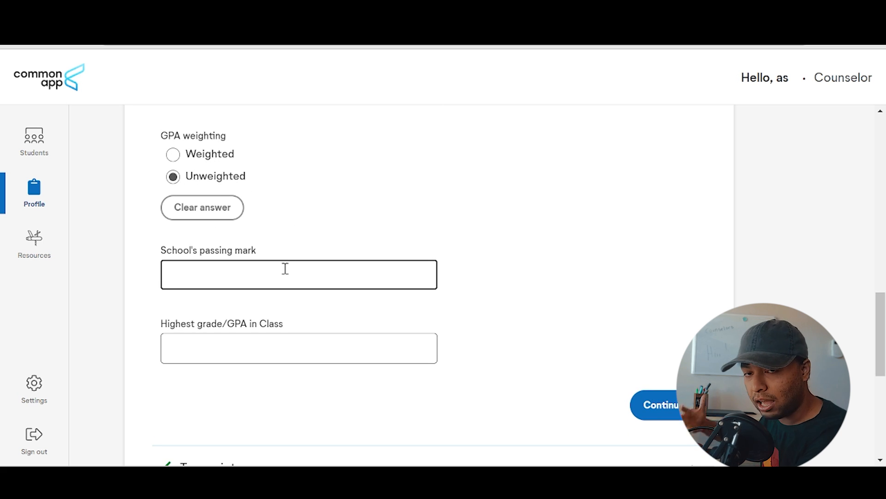
type("50")
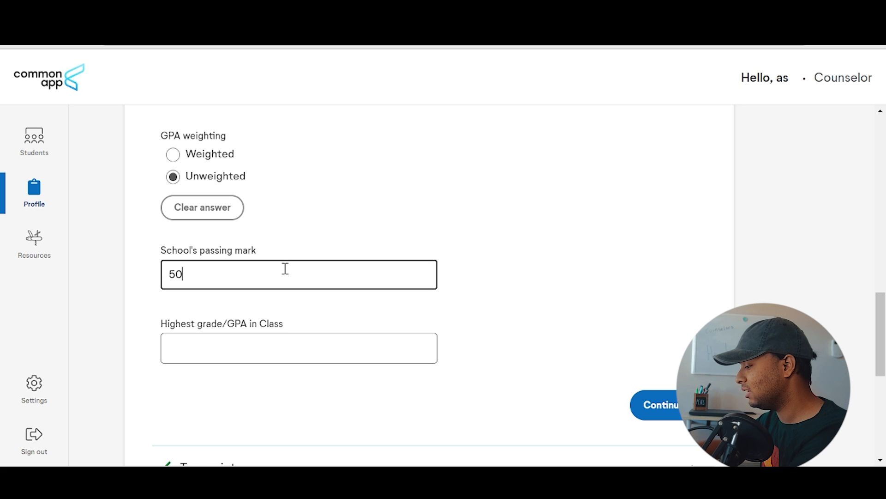
left_click(288, 344)
type("4.00")
Change the GPA reporting answer to No and continue to the Transcript section.
scroll(288, 344, "up", 8)
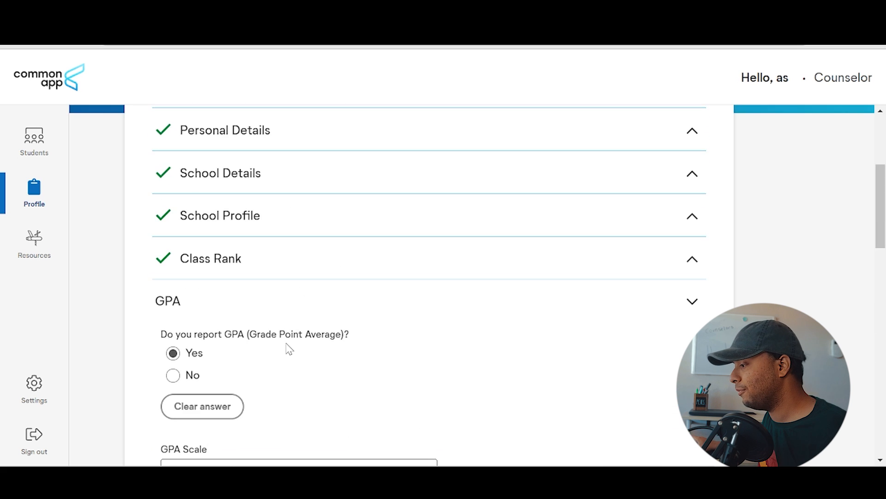
scroll(288, 349, "down", 2)
left_click(173, 306)
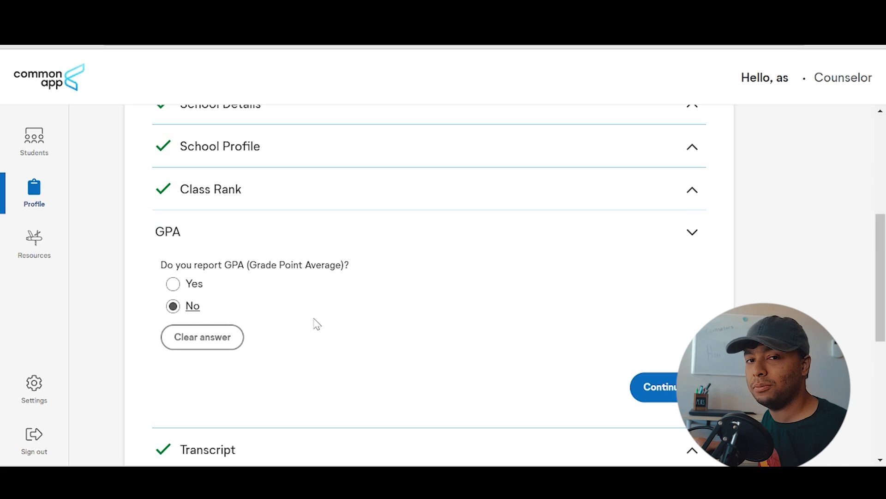
left_click(659, 387)
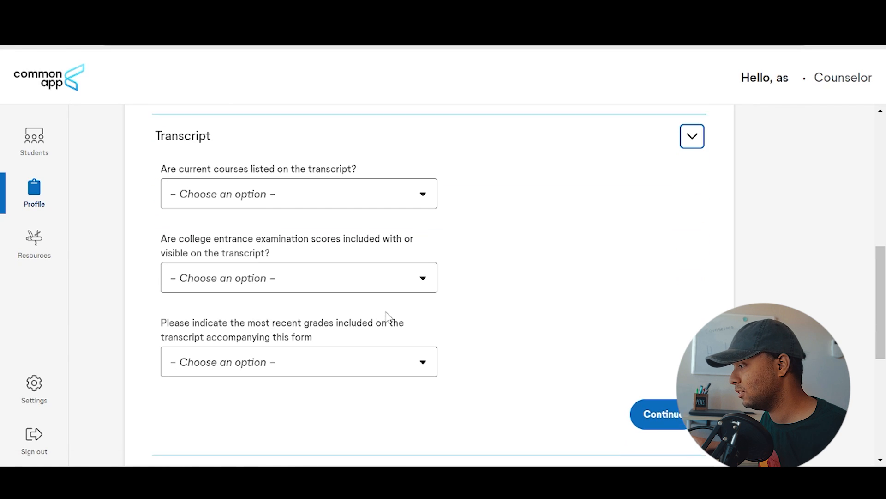
Answer Yes to current courses being listed on the transcript and No to college entrance examination scores being included.
left_click(256, 191)
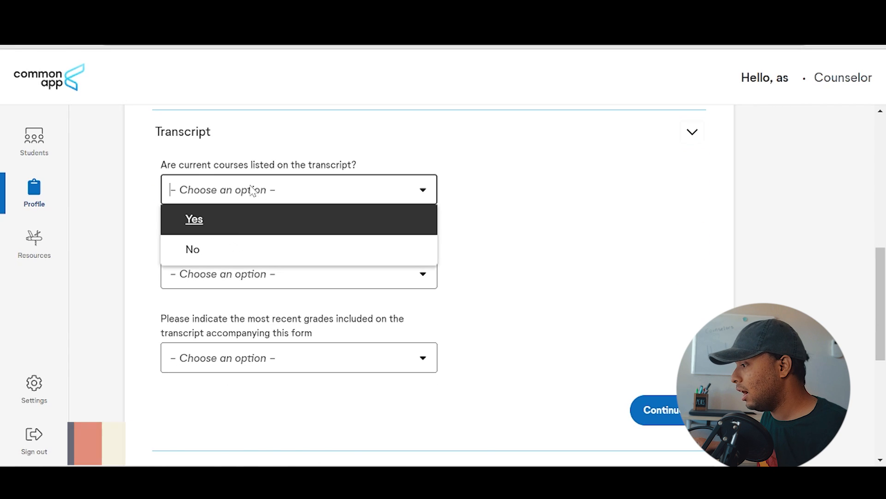
left_click(266, 227)
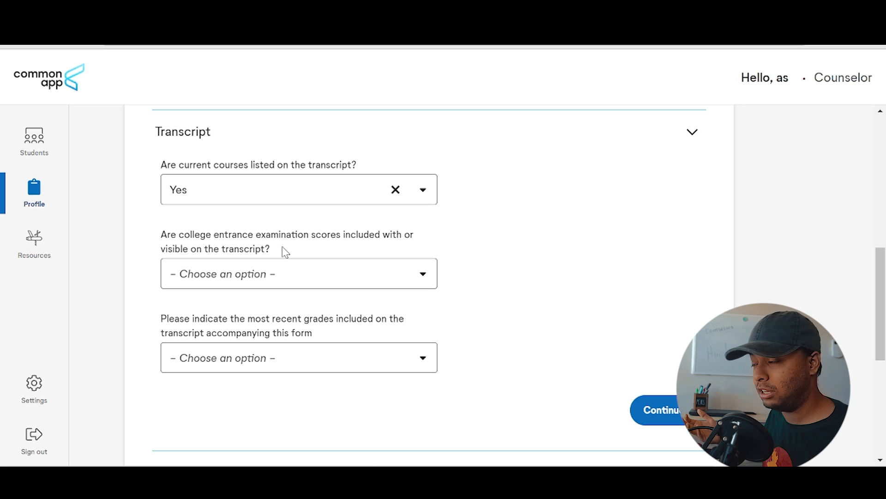
left_click(271, 275)
left_click(226, 303)
left_click(238, 282)
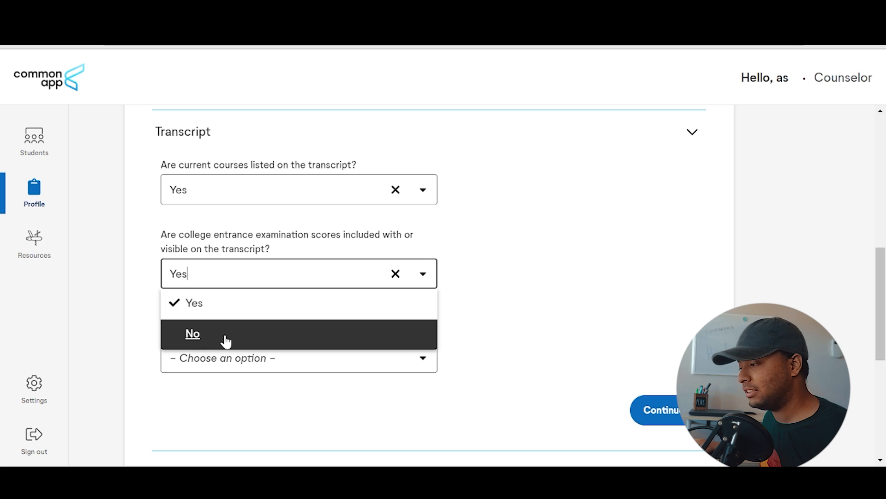
left_click(225, 341)
Look through the options for the most recent grades included on the transcript without choosing one.
scroll(480, 316, "down", 2)
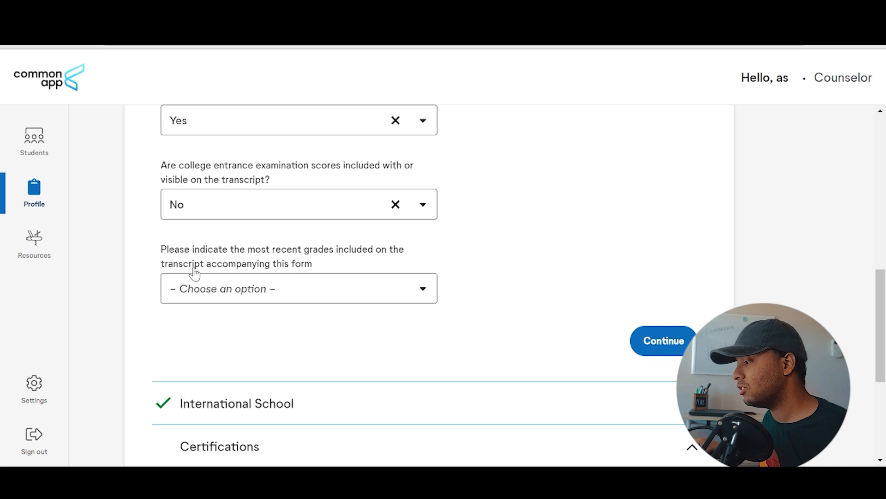
left_click(286, 288)
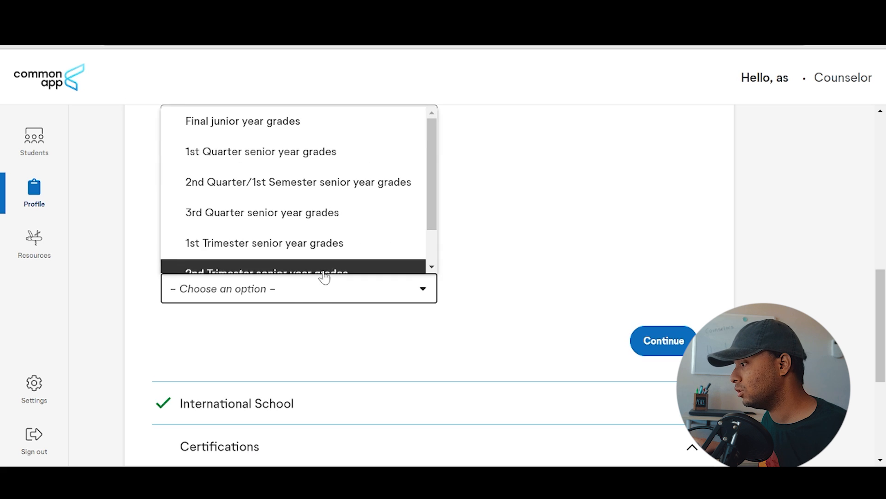
scroll(659, 414, "up", 5)
scroll(659, 414, "up", 4)
scroll(481, 341, "down", 9)
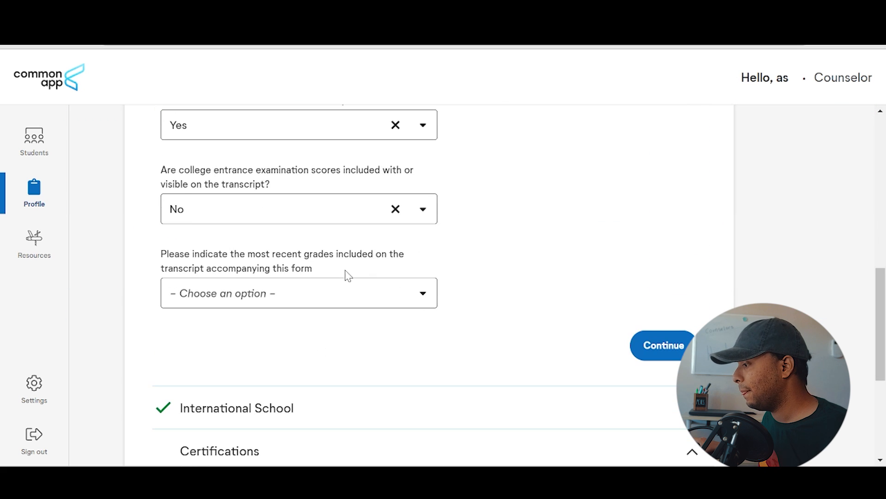
left_click(330, 284)
scroll(338, 200, "down", 1)
left_click(558, 326)
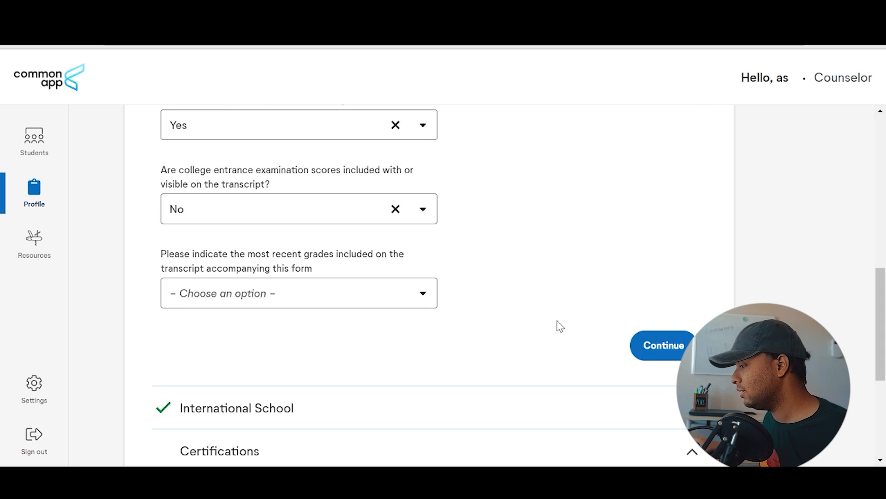
scroll(325, 239, "up", 5)
scroll(271, 232, "down", 5)
left_click(309, 289)
left_click(483, 306)
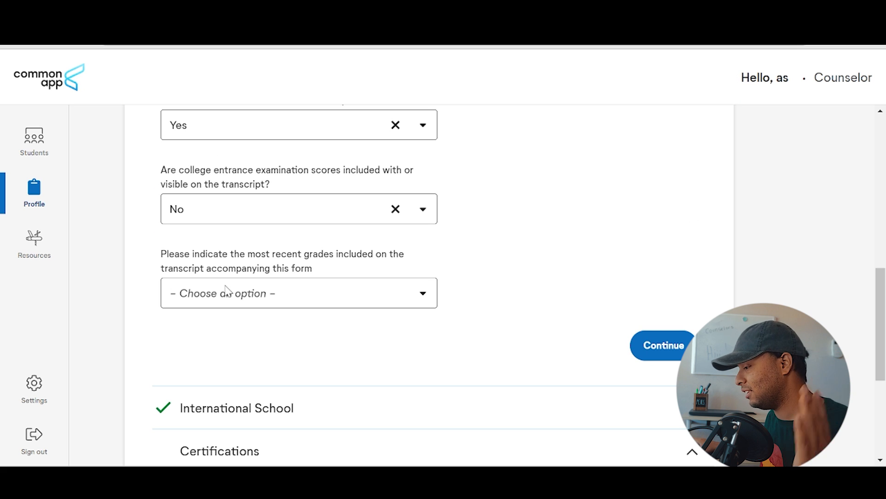
Continue to the International School section and set the primary language of instruction to English.
left_click(663, 346)
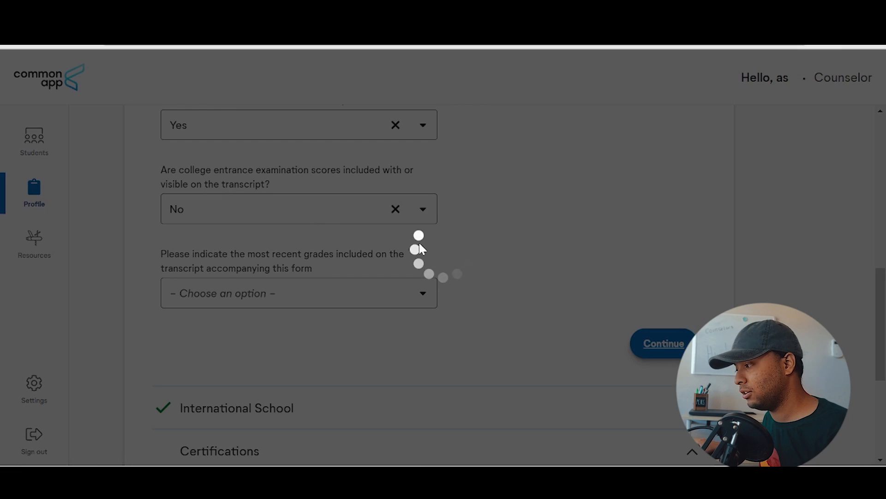
scroll(455, 307, "up", 2)
scroll(454, 307, "down", 1)
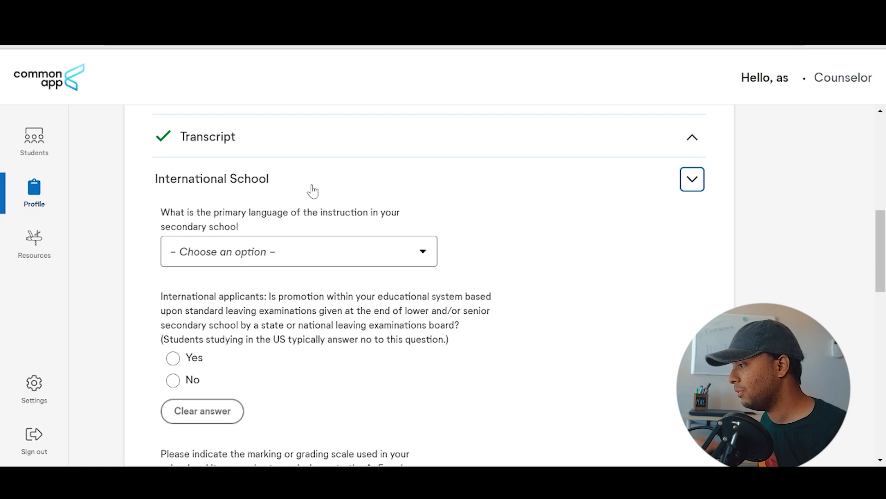
left_click(213, 251)
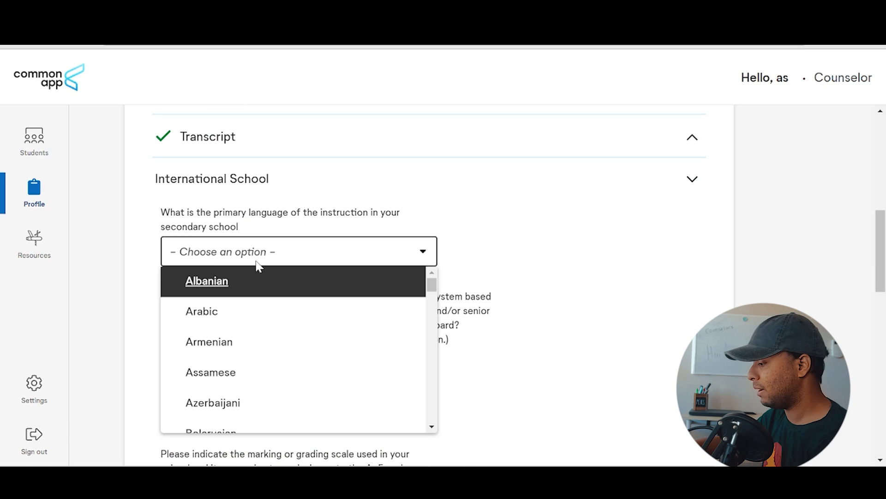
type("Eng")
key("Down")
key("Return")
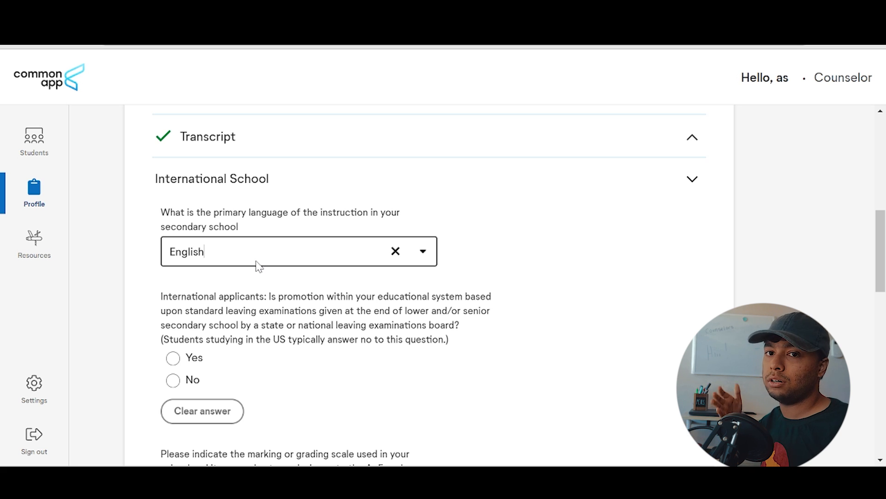
Read the question on promotion by state or national leaving examinations and answer it Yes.
scroll(259, 267, "down", 2)
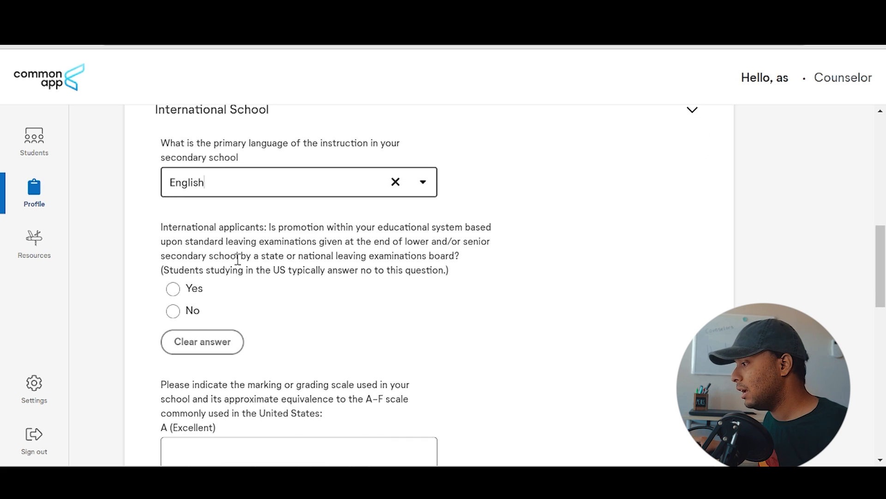
left_click_drag(273, 225, 374, 241)
left_click(371, 240)
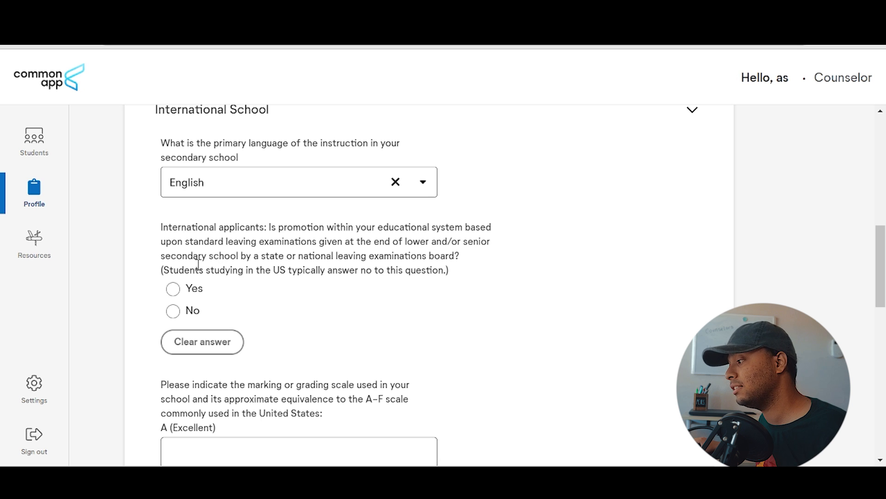
left_click_drag(476, 259, 367, 263)
left_click(367, 263)
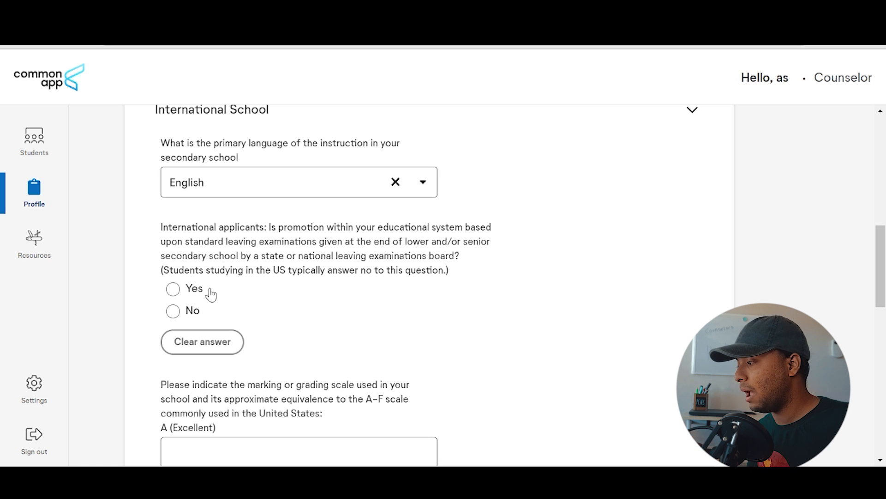
left_click(172, 312)
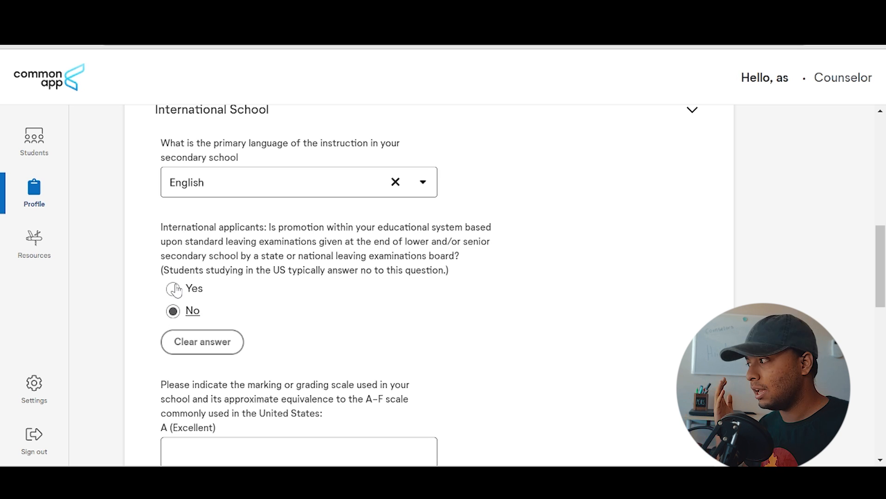
left_click(174, 290)
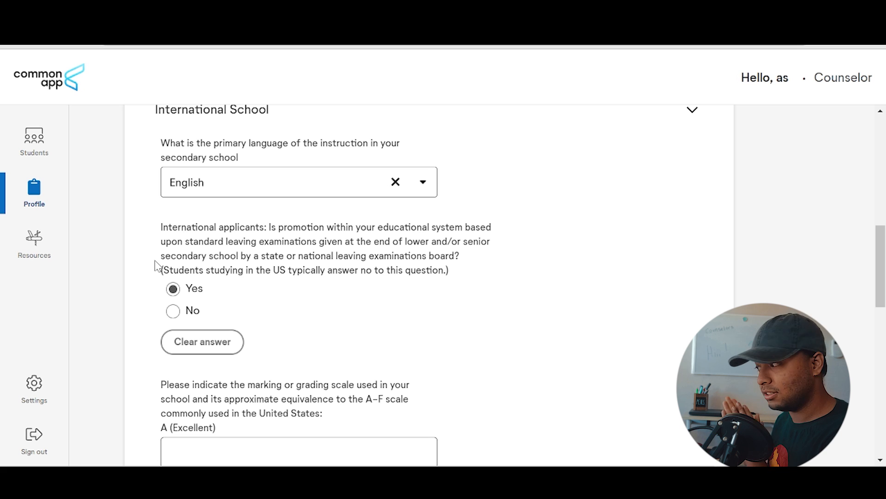
Enter 95-100 as the grading equivalent for A (Excellent) and 85-95 for B (Very Good).
scroll(135, 279, "down", 9)
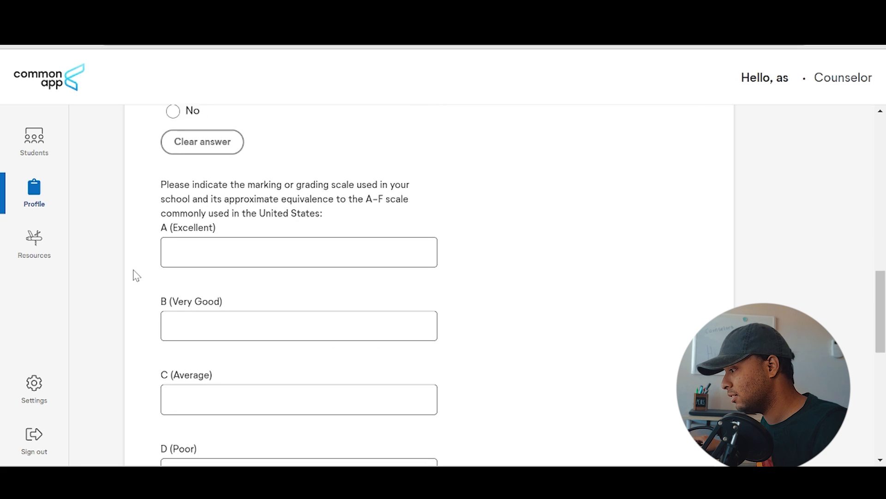
scroll(155, 224, "up", 2)
scroll(185, 240, "up", 4)
scroll(178, 263, "down", 6)
scroll(189, 247, "up", 4)
left_click(192, 244)
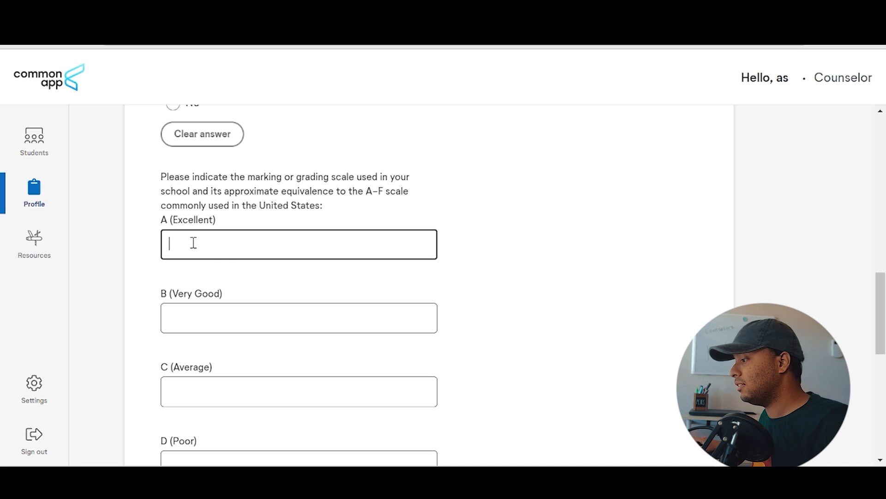
left_click(508, 292)
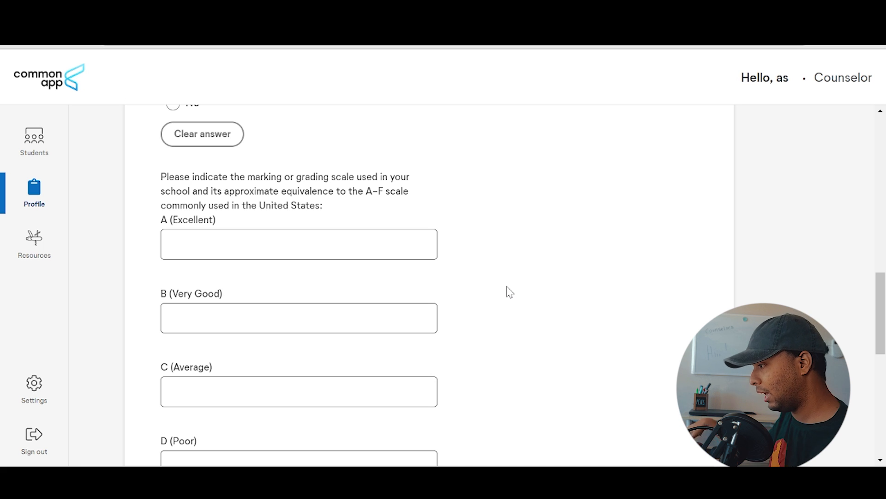
left_click(226, 245)
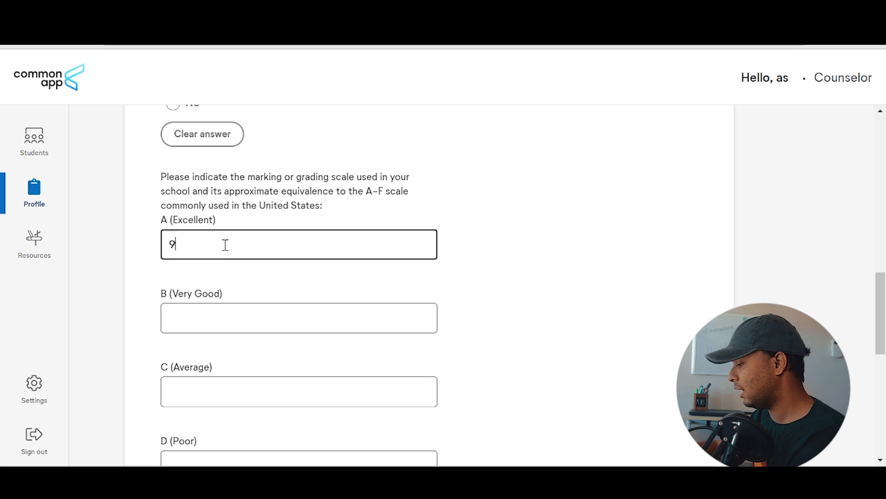
left_click(222, 322)
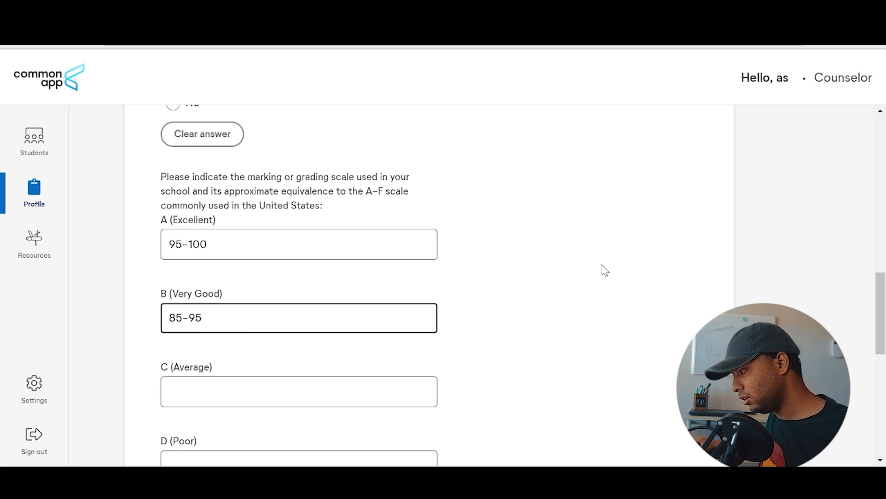
left_click(577, 265)
Replace the grading equivalents for A (Excellent) and B (Very Good) with the letters A and B.
left_click_drag(255, 227, 167, 253)
left_click(208, 253)
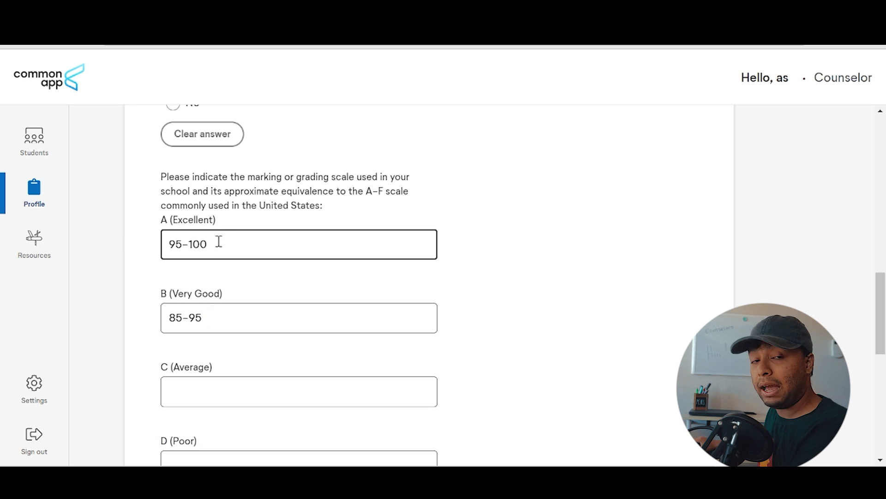
key("ctrl+a")
type("A")
key("Tab")
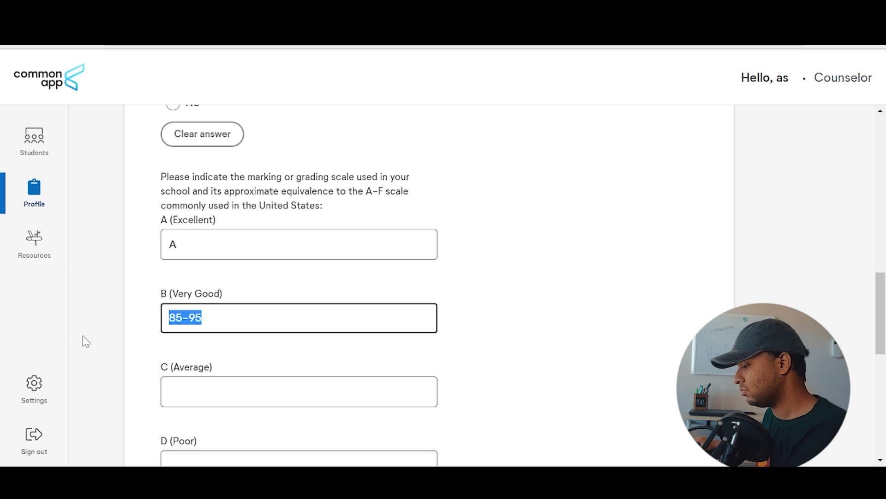
type("B")
Enter C for C (Average), D for D (Poor) and U for F (Failing) in the grading scale.
scroll(313, 342, "down", 1)
scroll(313, 342, "down", 1)
left_click(227, 249)
type("C")
left_click(228, 330)
type("D")
left_click(605, 275)
left_click(232, 404)
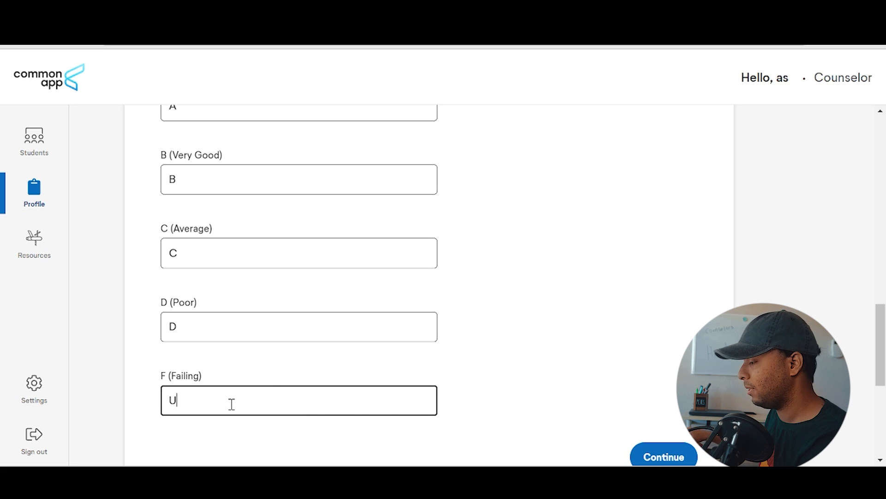
left_click(510, 365)
Review the completed A–F grading equivalents and continue from the International School section.
scroll(510, 365, "up", 3)
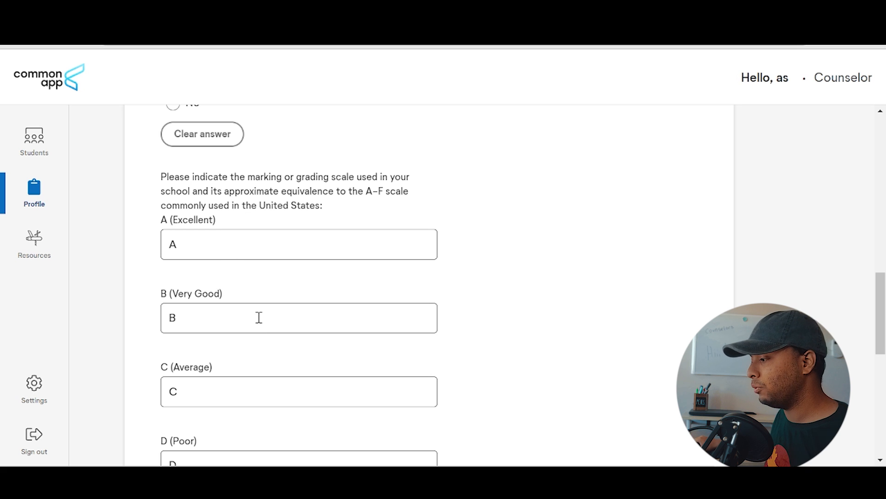
scroll(240, 358, "down", 3)
scroll(229, 377, "up", 3)
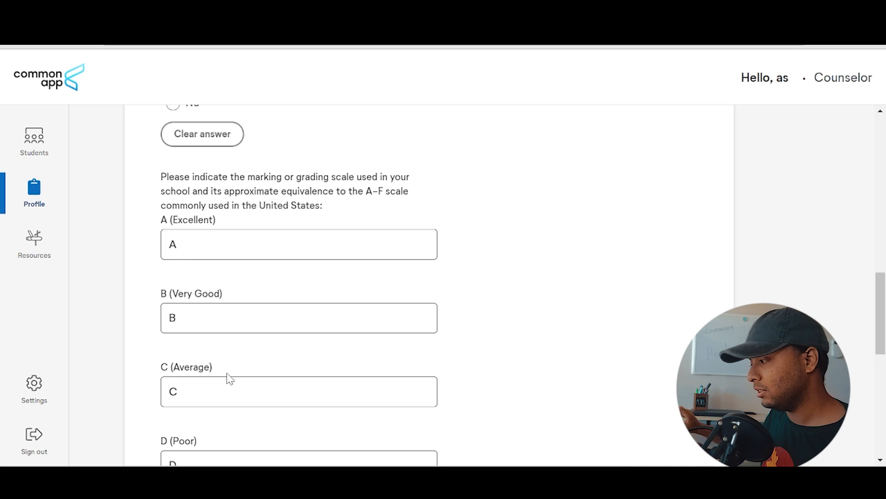
scroll(230, 377, "down", 3)
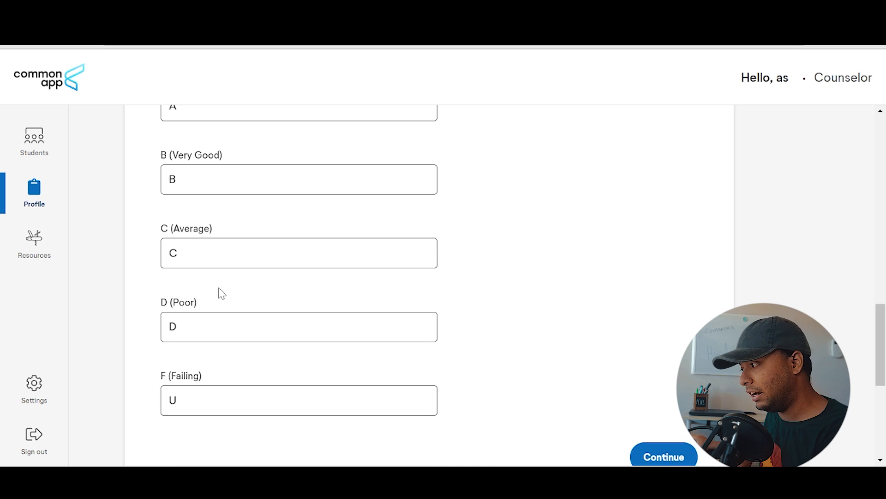
scroll(146, 196, "down", 2)
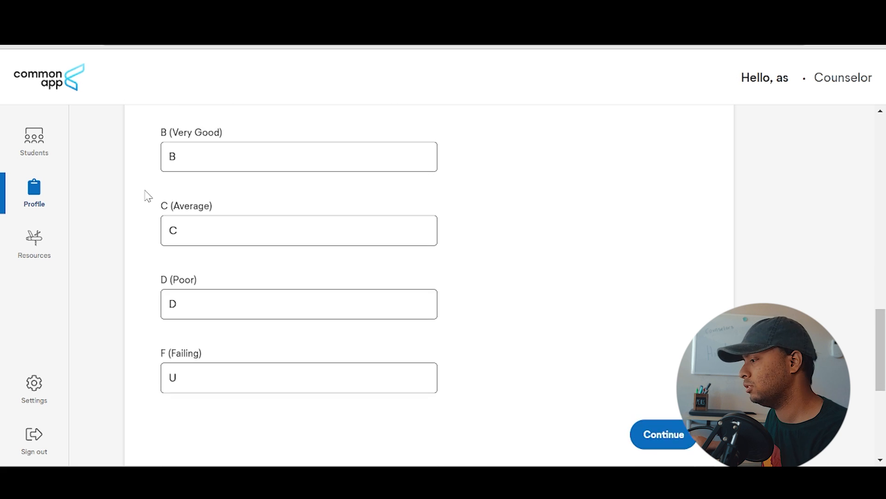
scroll(146, 195, "down", 1)
left_click(655, 316)
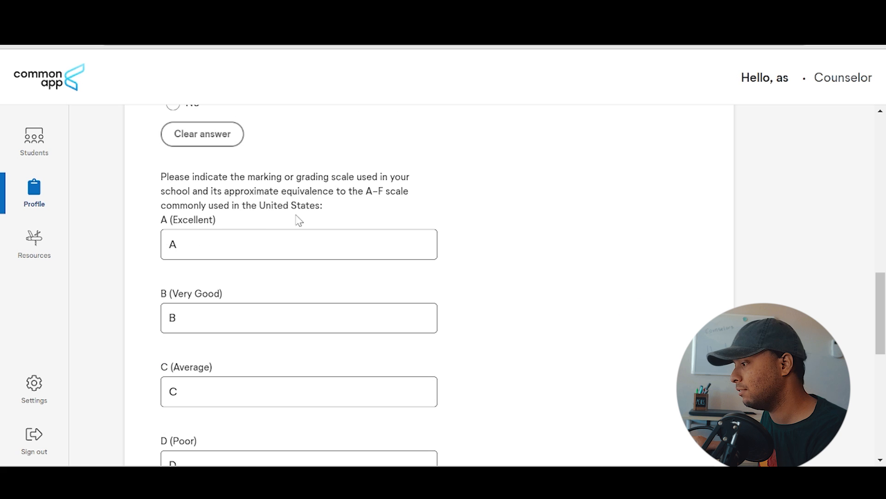
Search Google for "grading system in america high schools" and read the weighted GPA values for the letter grades.
scroll(295, 263, "down", 2)
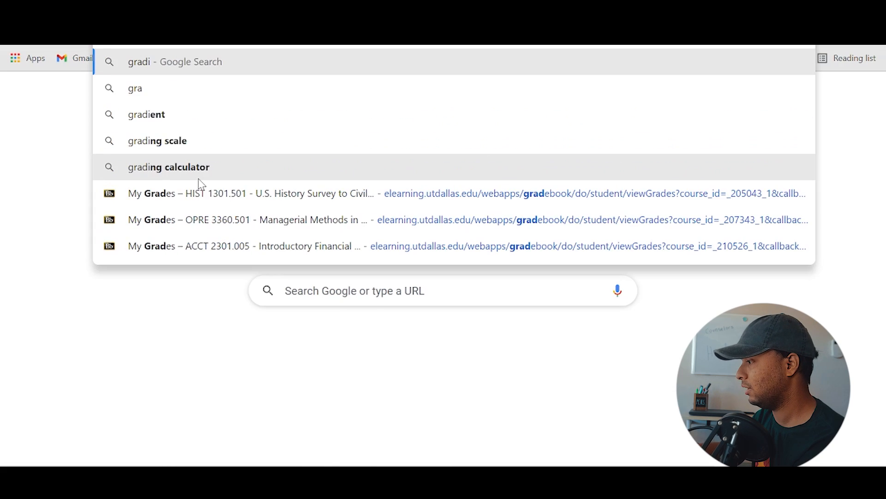
type("ng system in ame")
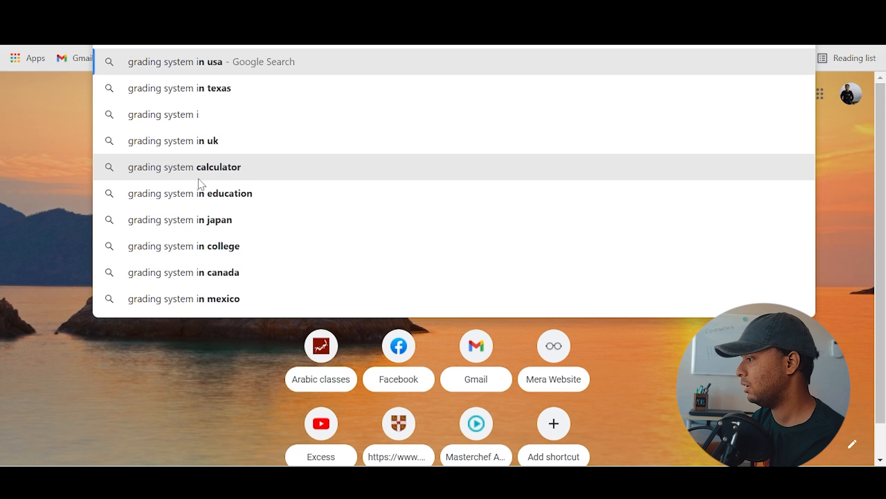
type("rica high schools")
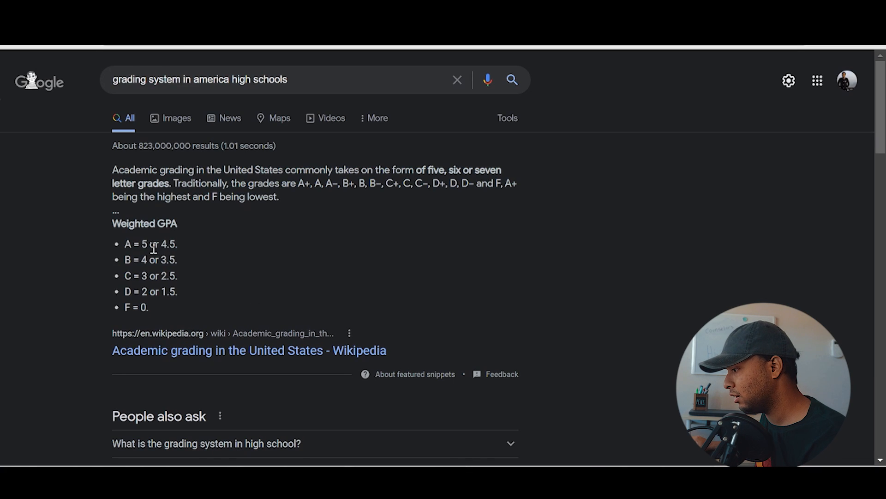
left_click_drag(140, 244, 168, 278)
left_click(169, 278)
Examine the High School Grading Scale chart in the image results, then return to Common App.
left_click(176, 119)
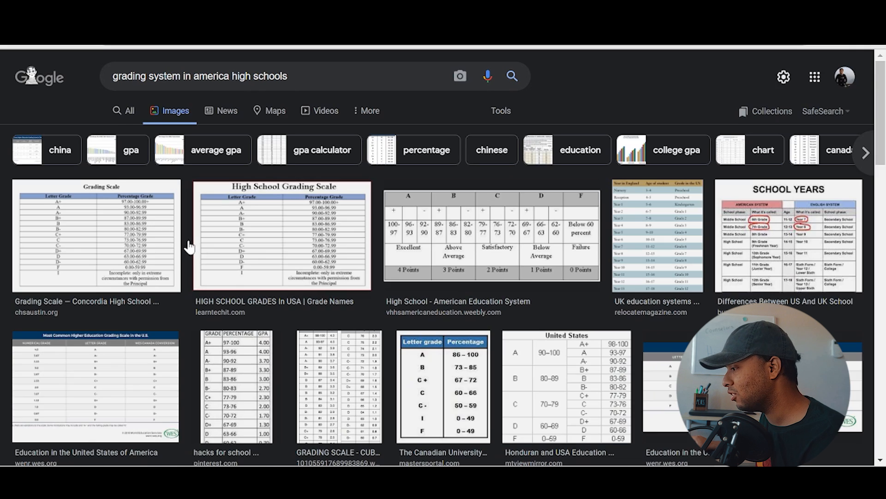
scroll(187, 247, "down", 2)
left_click(208, 217)
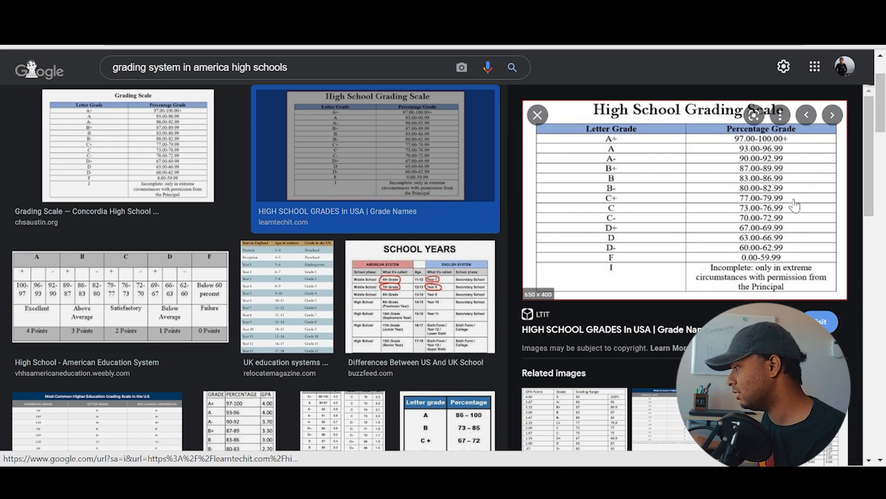
left_click(408, 213)
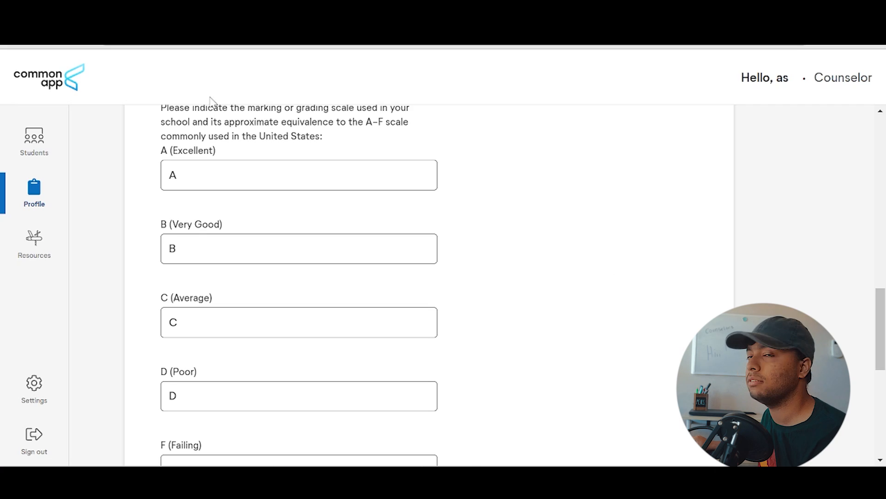
Continue from the International School section and read the Transcript Affirmation and Communication statements under Certifications.
scroll(441, 195, "down", 6)
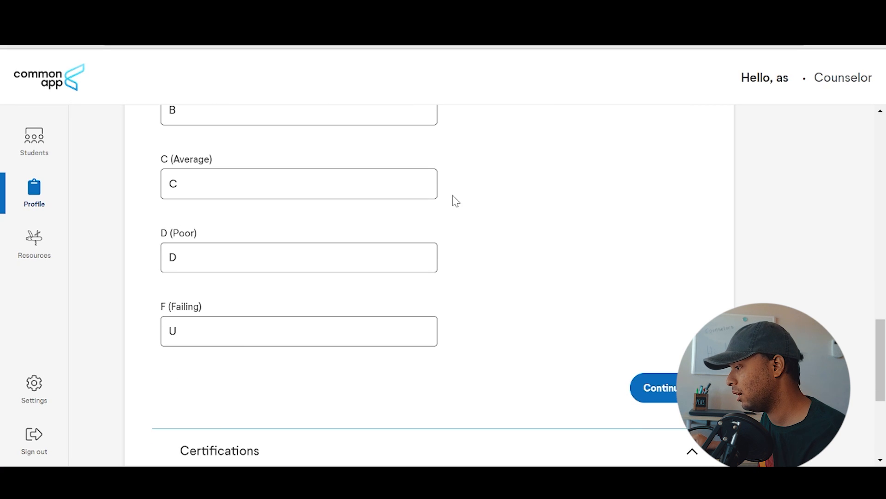
left_click(662, 250)
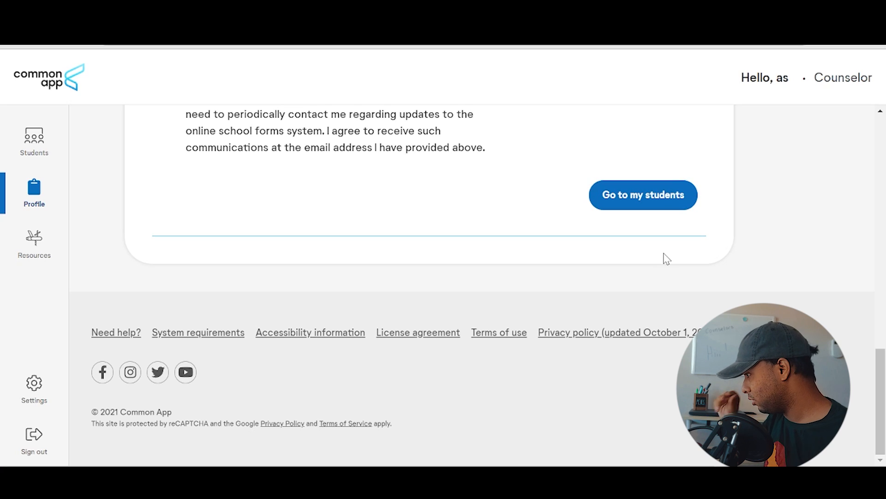
scroll(600, 282, "up", 9)
scroll(519, 307, "down", 2)
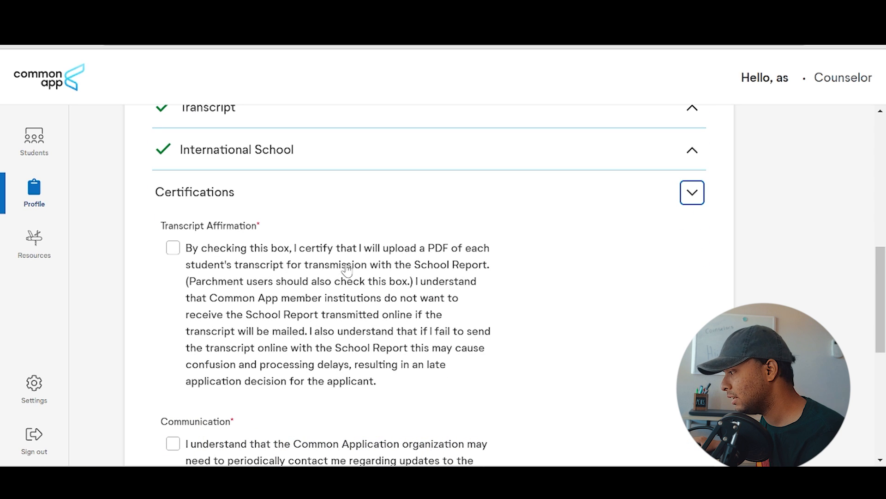
scroll(347, 270, "down", 2)
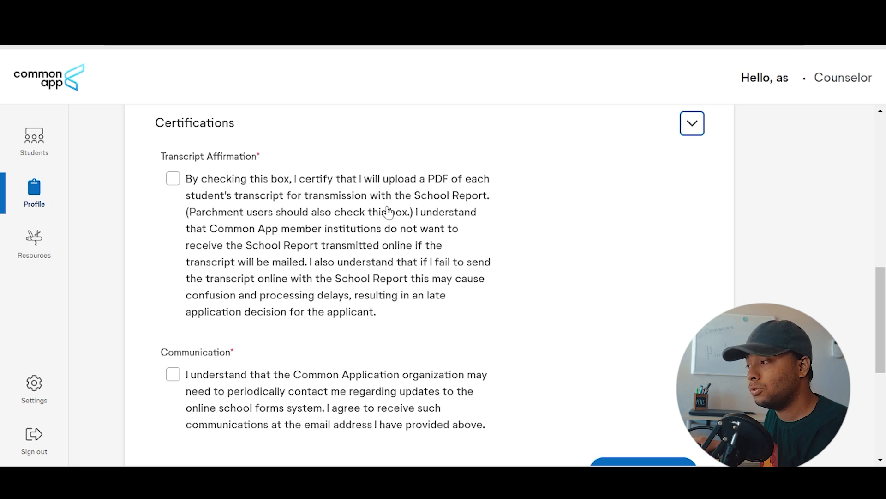
Agree to the Transcript Affirmation and Communication certifications.
left_click(396, 228)
scroll(277, 259, "down", 4)
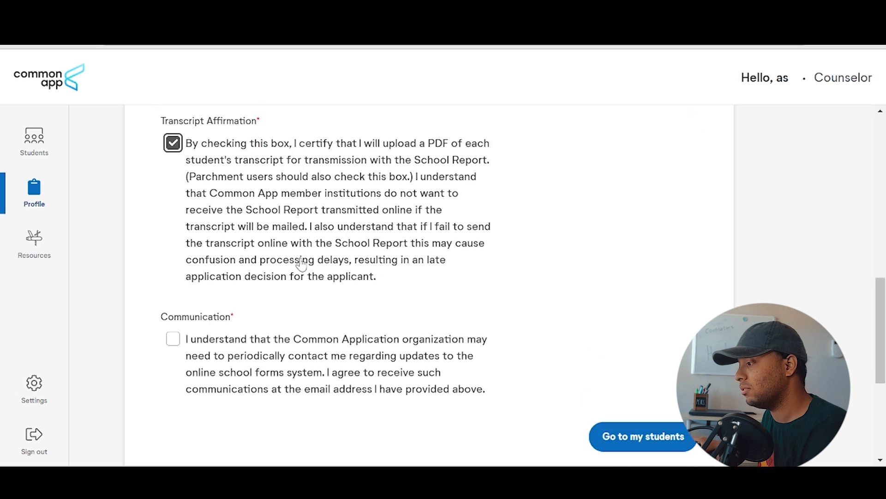
scroll(275, 233, "up", 3)
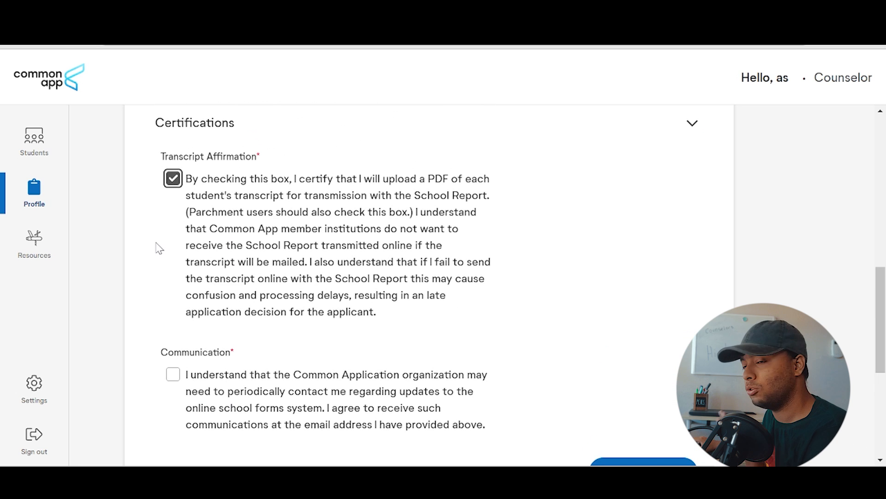
scroll(284, 277, "down", 3)
left_click(294, 267)
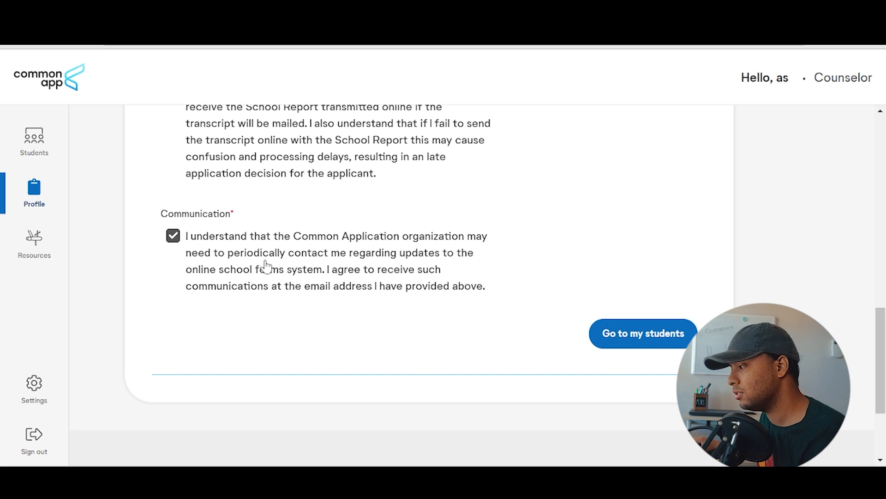
Proceed from the certified profile to the My students page and look over its student list and to-do list.
left_click(598, 324)
scroll(332, 275, "down", 3)
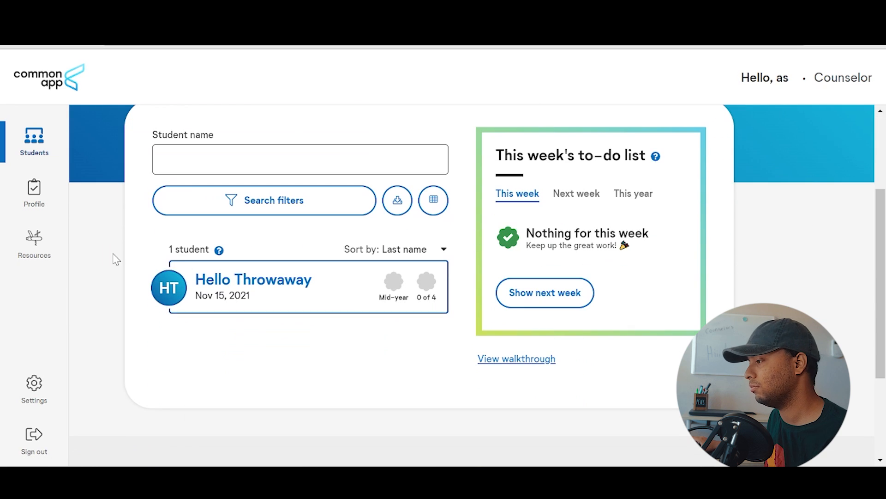
scroll(300, 234, "up", 3)
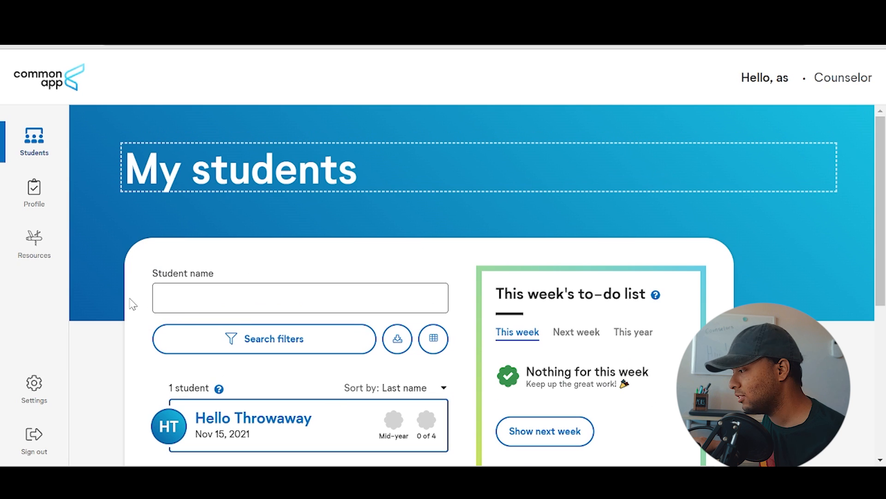
scroll(191, 317, "down", 2)
scroll(258, 243, "up", 2)
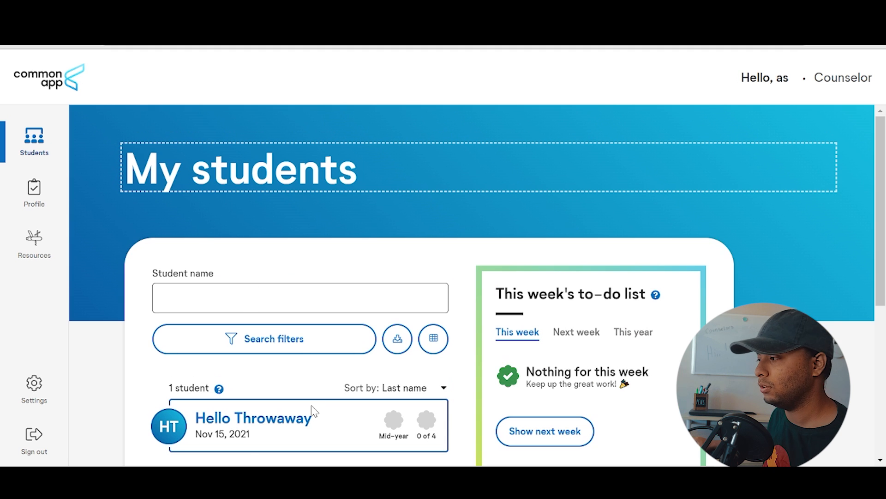
Look through the counselor profile once more and return to the My students list.
left_click(35, 192)
scroll(260, 225, "down", 15)
scroll(260, 225, "up", 20)
left_click(18, 157)
scroll(300, 233, "down", 1)
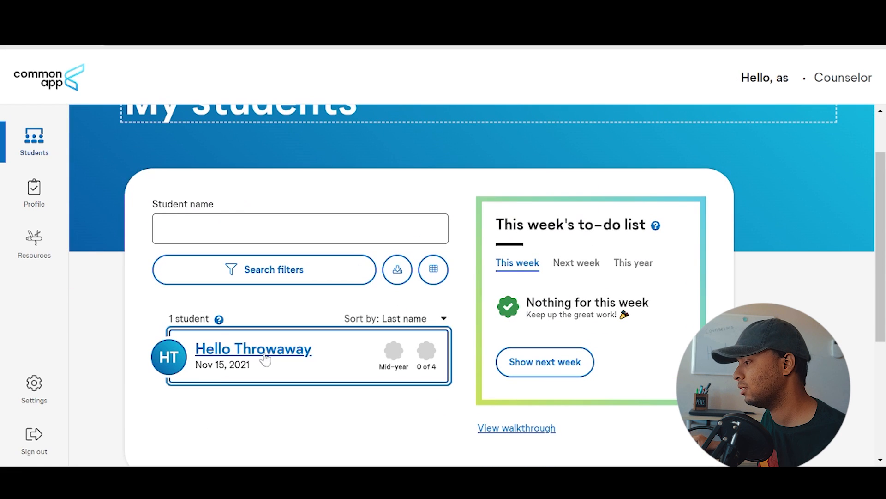
Check the number of listed students and open the only student's record.
left_click_drag(167, 319, 212, 318)
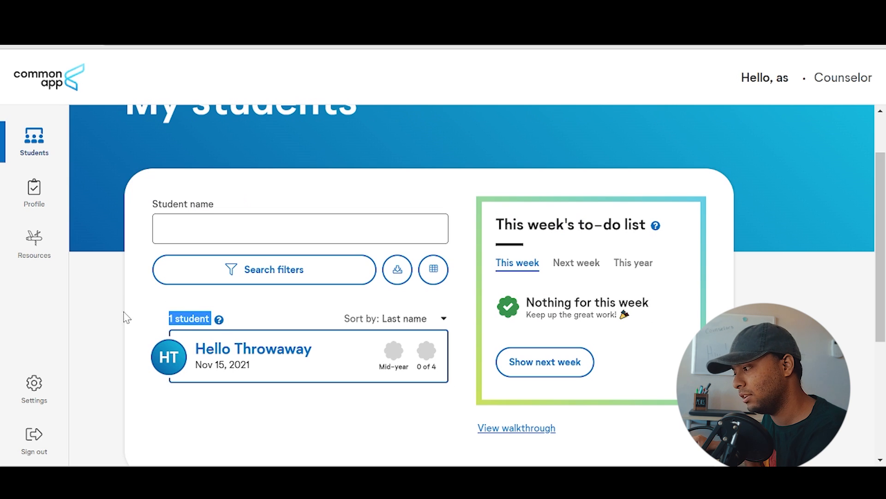
left_click(161, 327)
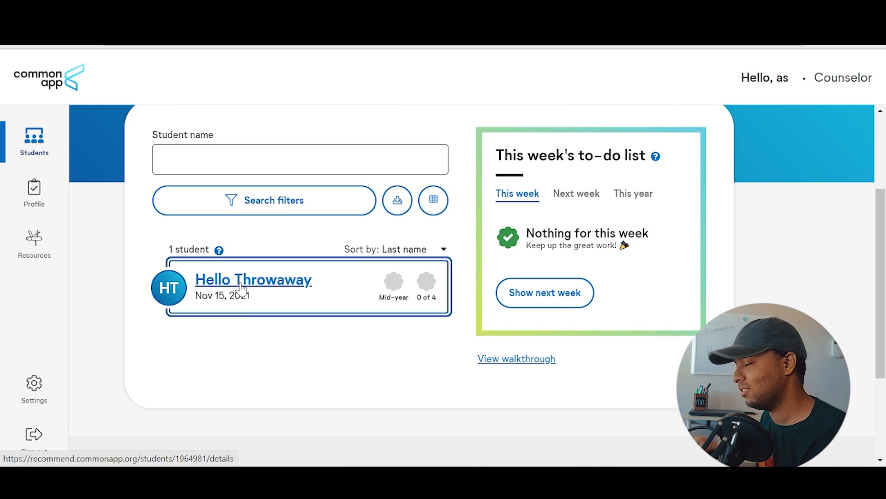
left_click(243, 290)
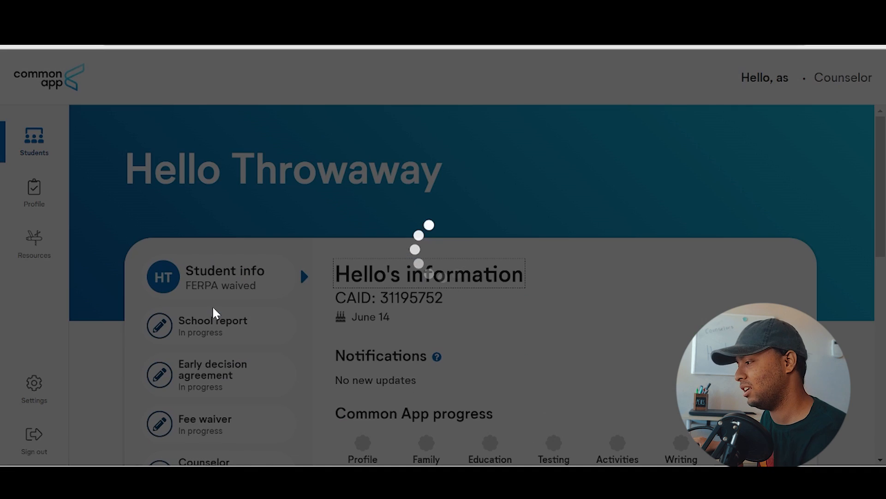
scroll(213, 314, "down", 3)
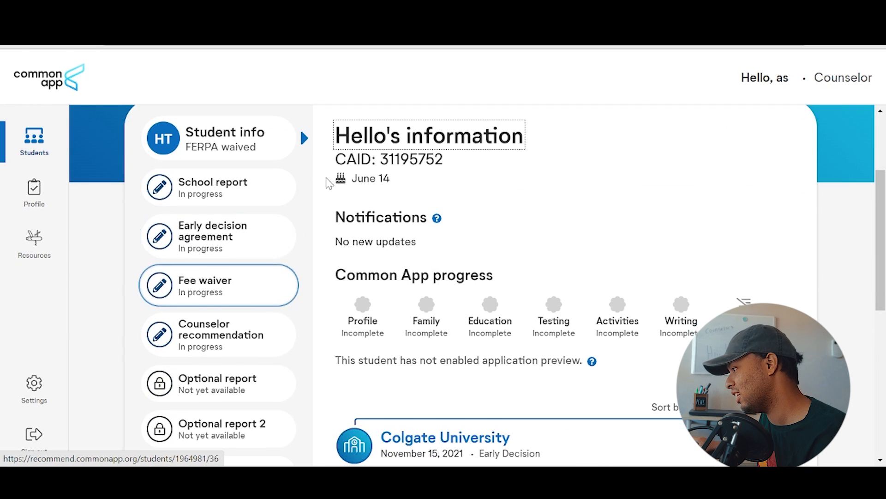
scroll(323, 200, "up", 3)
left_click_drag(123, 167, 447, 194)
left_click(448, 194)
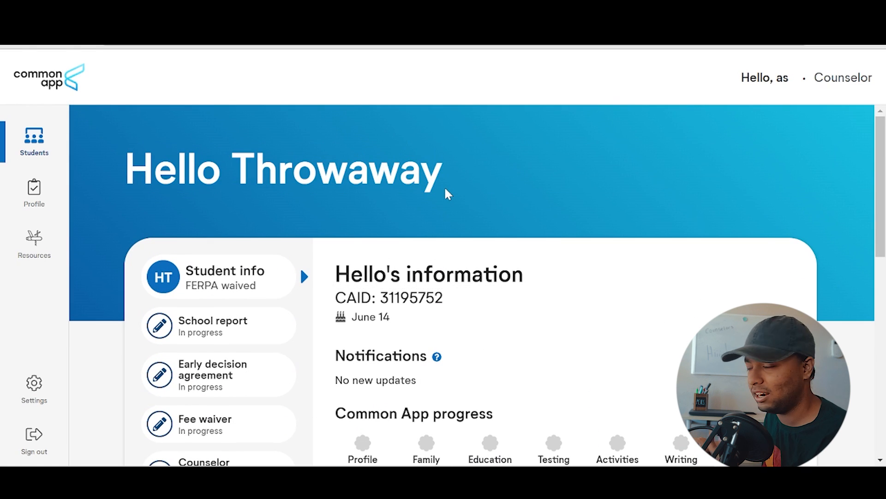
Examine the student's required forms from School report to Final report, along with the application progress and college list.
scroll(447, 194, "down", 3)
scroll(446, 193, "up", 1)
scroll(439, 187, "down", 3)
scroll(243, 224, "up", 4)
scroll(231, 323, "down", 7)
scroll(214, 430, "up", 6)
scroll(234, 258, "down", 3)
scroll(233, 258, "down", 3)
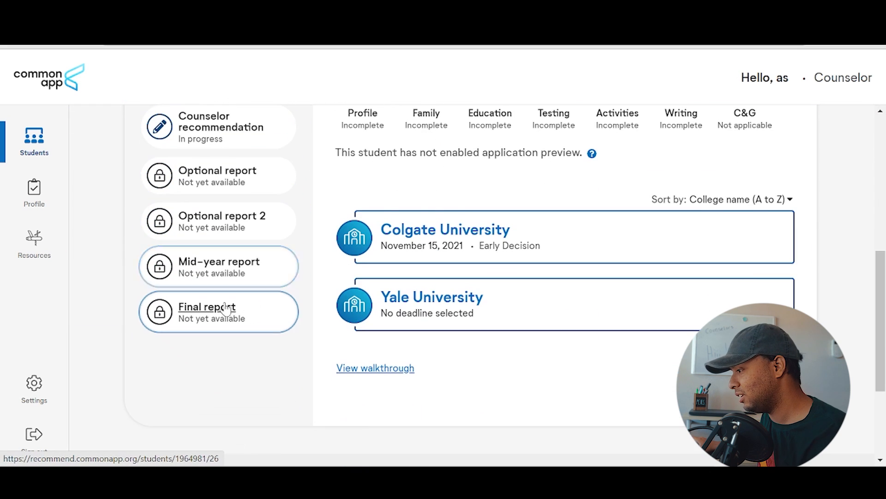
scroll(225, 228, "up", 2)
scroll(224, 228, "up", 5)
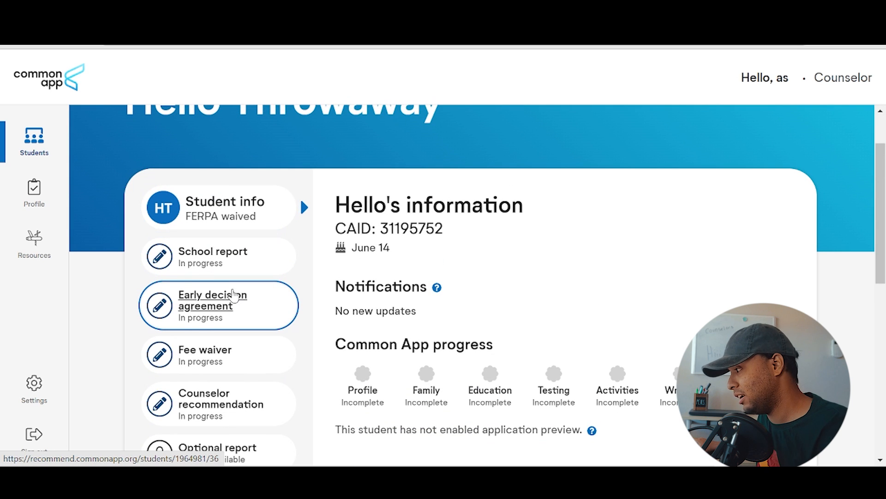
Check the student's birth date, Common App progress and the colleges on the student's list.
scroll(234, 295, "down", 1)
mouse_move(391, 180)
left_mouse_down()
mouse_move(359, 176)
mouse_move(390, 179)
left_mouse_up()
left_click(358, 175)
left_click(389, 177)
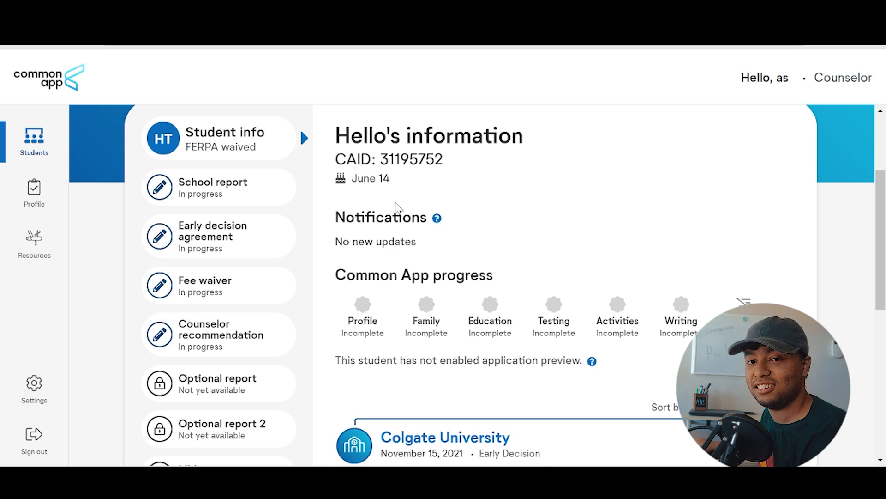
scroll(396, 207, "down", 3)
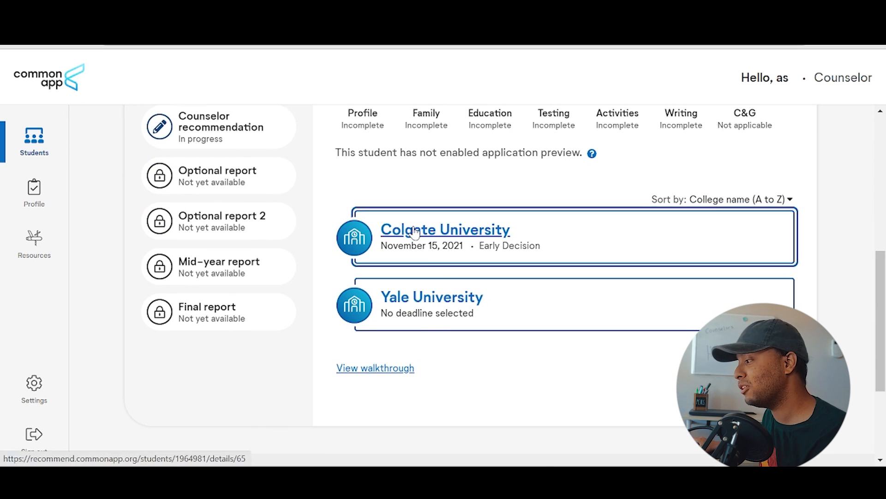
scroll(414, 232, "up", 1)
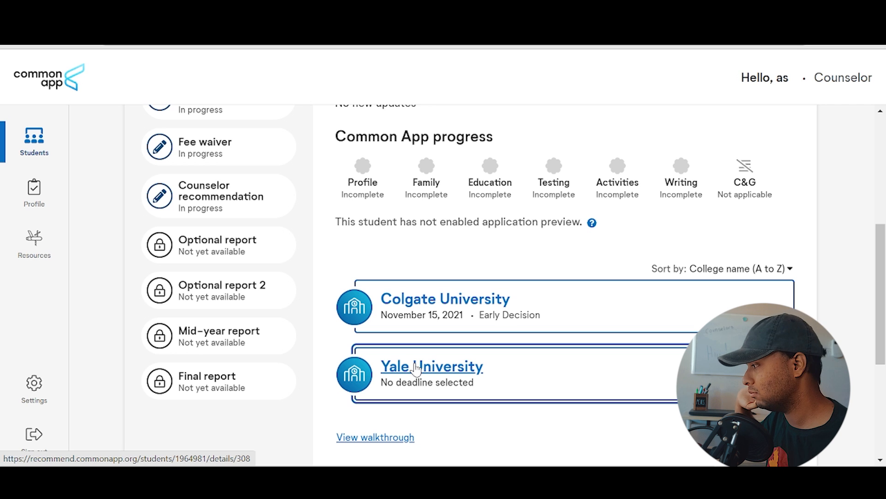
scroll(439, 330, "up", 1)
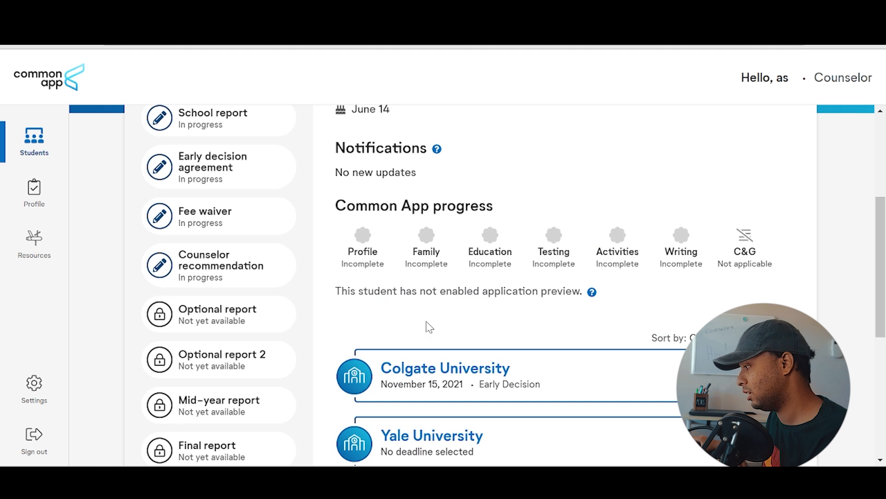
scroll(427, 323, "down", 1)
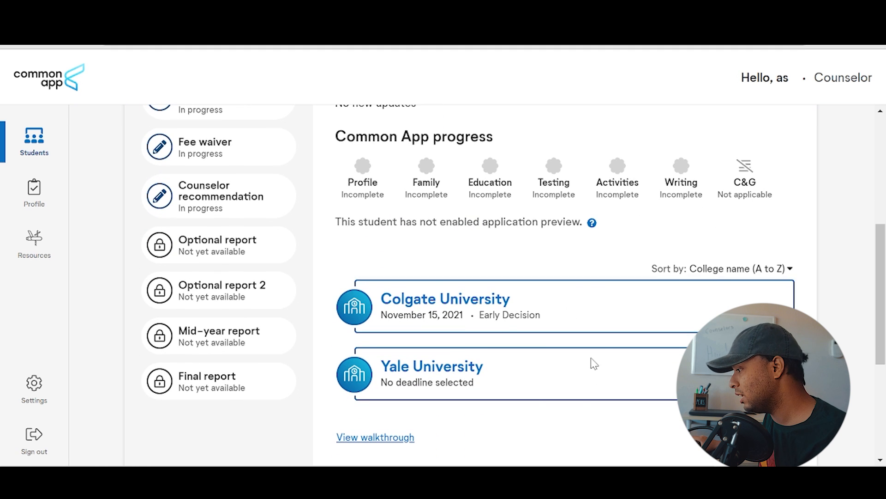
Check the application deadlines and decision plan shown for Yale University and Colgate University.
scroll(369, 347, "down", 1)
left_click_drag(393, 313, 416, 313)
left_click(489, 323)
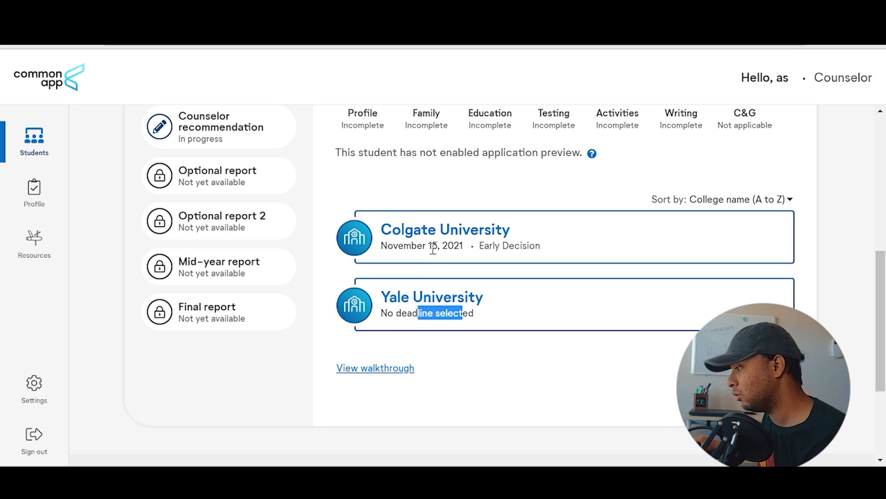
left_click(486, 245)
left_click_drag(488, 248, 541, 250)
left_click(544, 257)
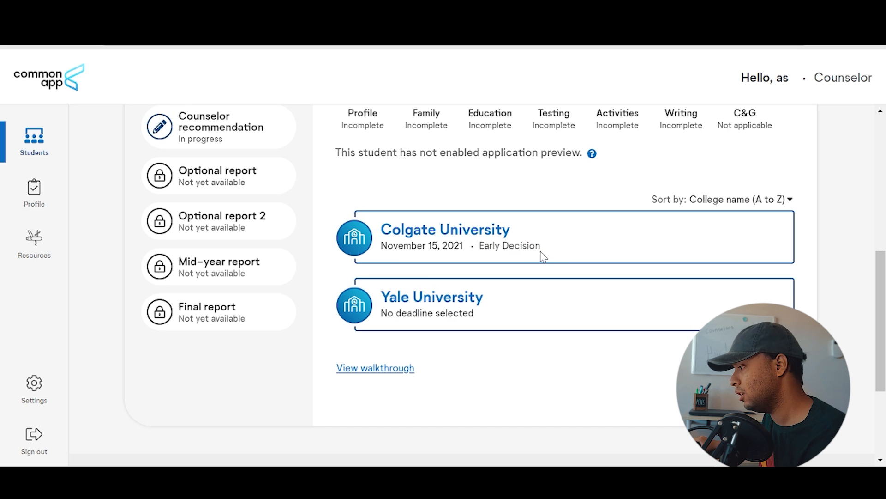
Review the student's information page and its list of counselor forms, starting with School report.
scroll(543, 257, "up", 2)
scroll(541, 252, "up", 3)
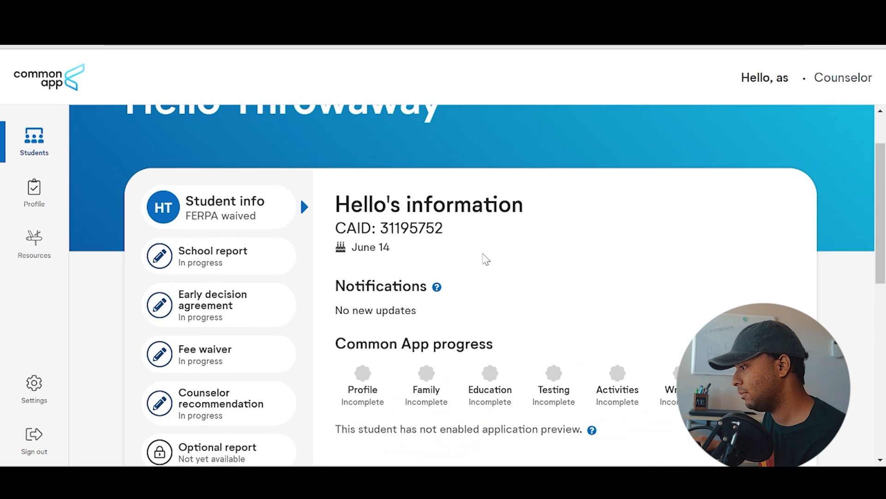
scroll(483, 239, "down", 4)
scroll(484, 239, "up", 1)
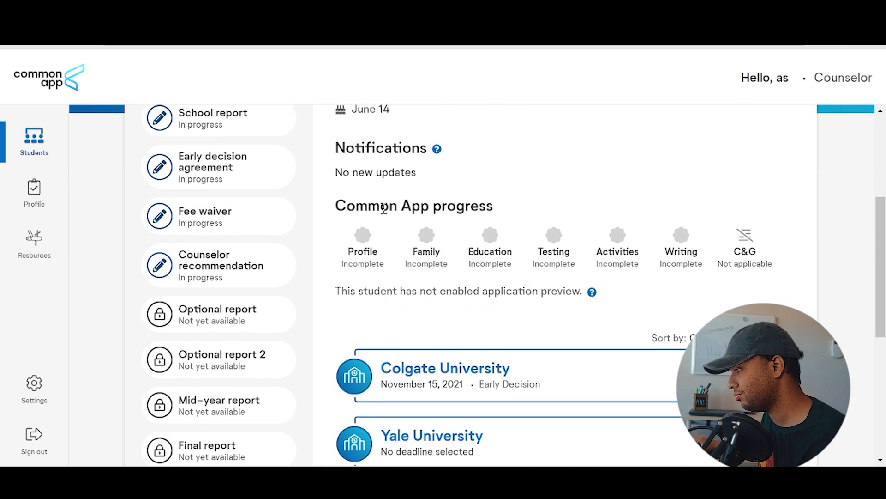
scroll(249, 182, "up", 2)
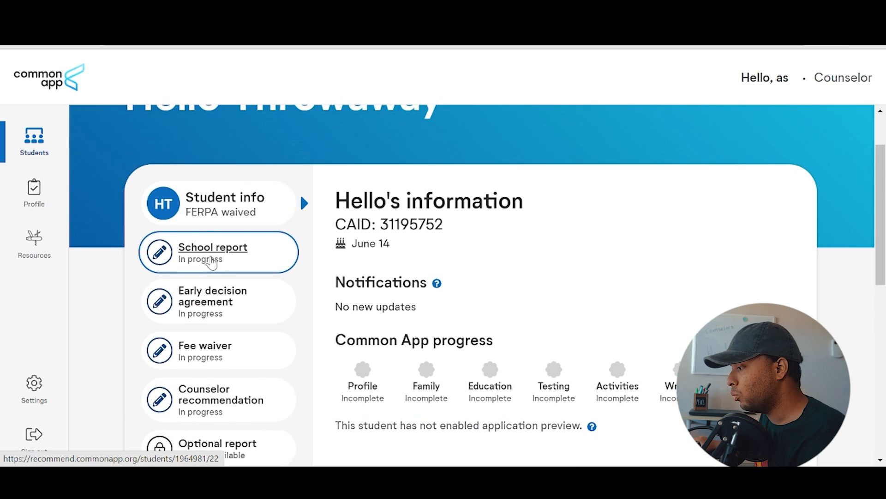
scroll(217, 258, "down", 1)
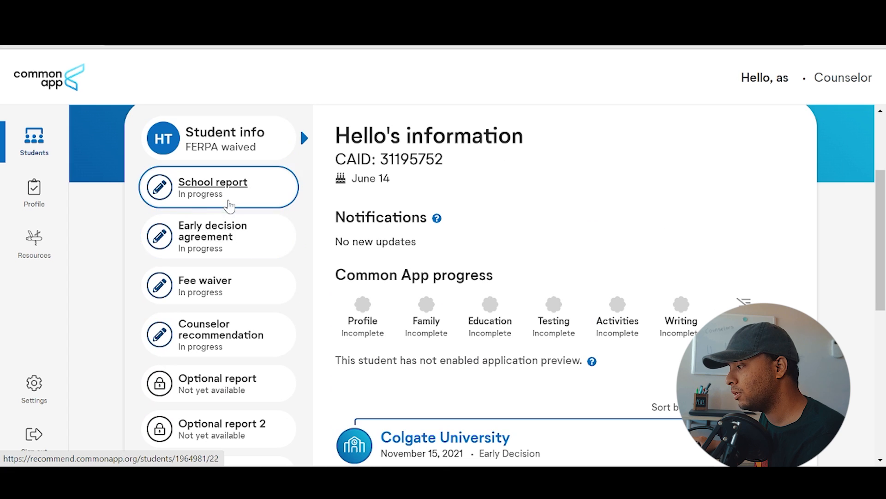
Open the student's Fee waiver form and read through the economic need indicators.
left_click(228, 286)
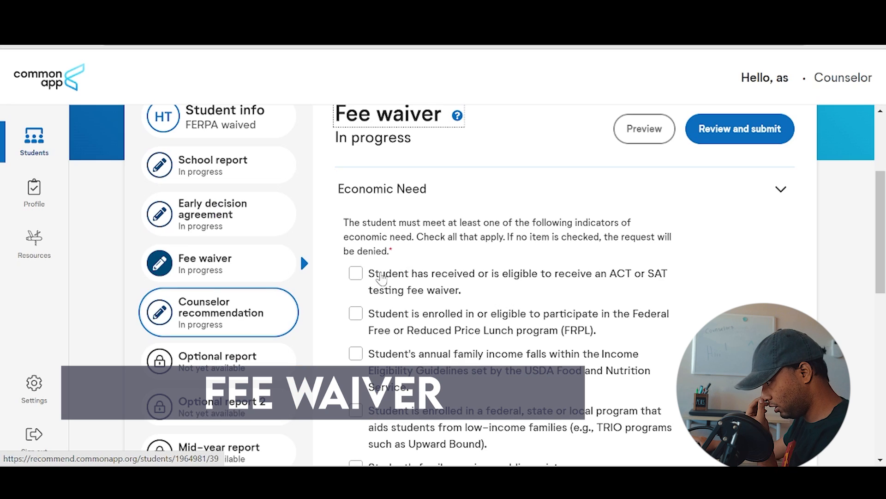
scroll(452, 220, "up", 3)
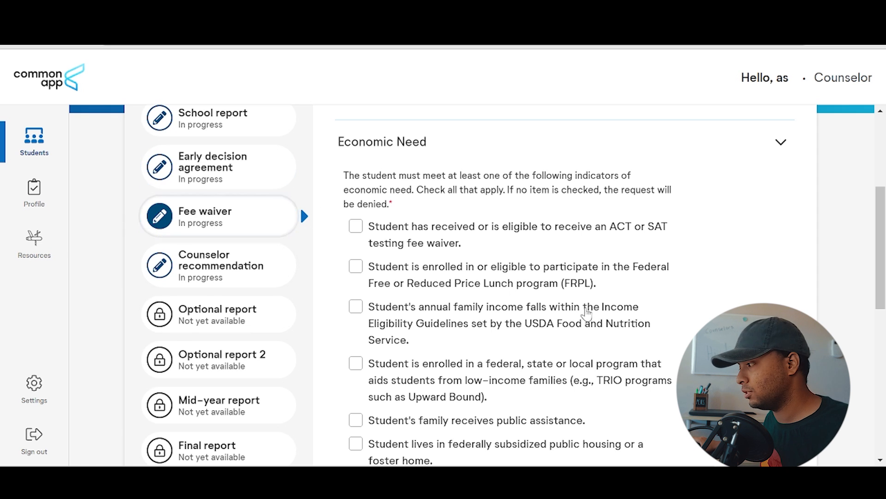
scroll(586, 309, "up", 3)
scroll(471, 293, "down", 5)
scroll(470, 293, "up", 1)
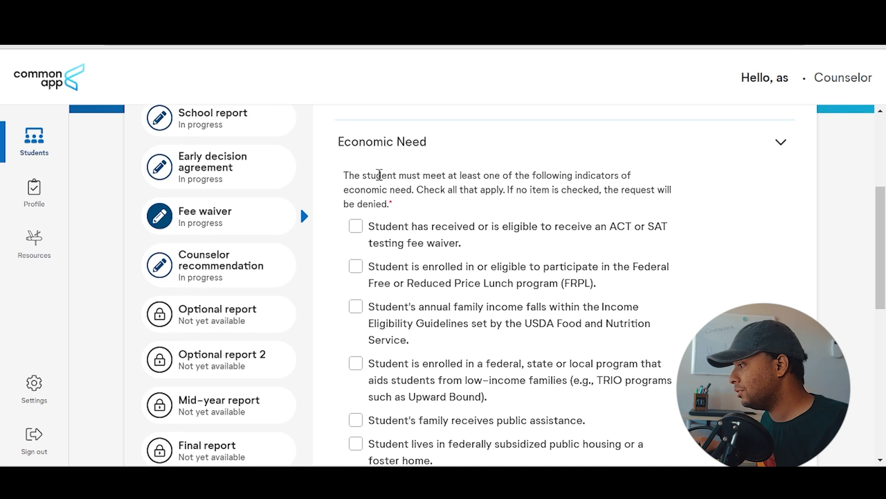
left_click_drag(344, 175, 428, 187)
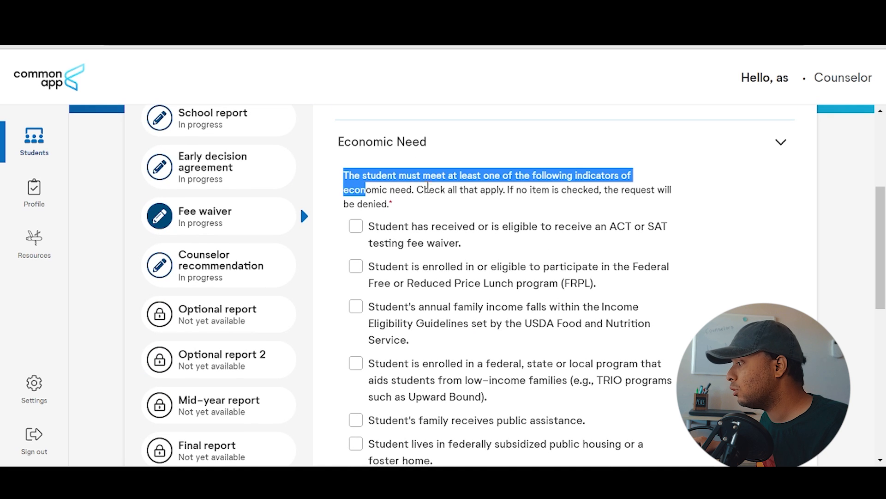
left_click(485, 188)
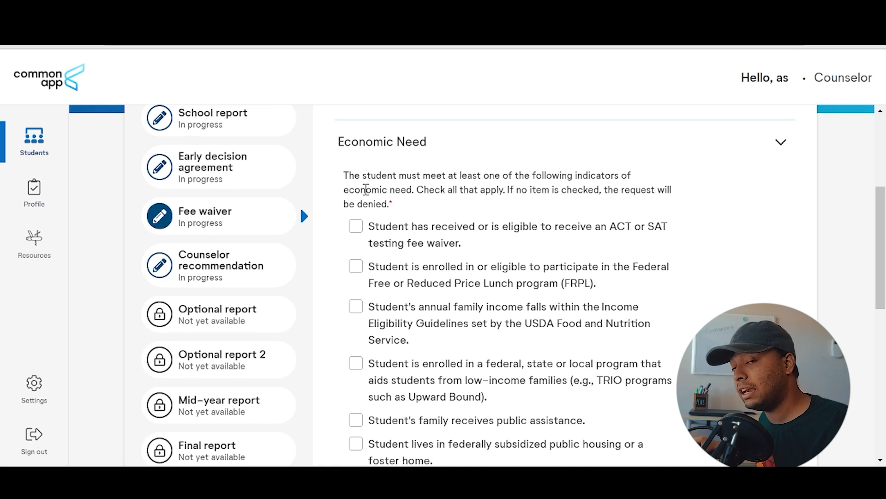
scroll(369, 198, "down", 3)
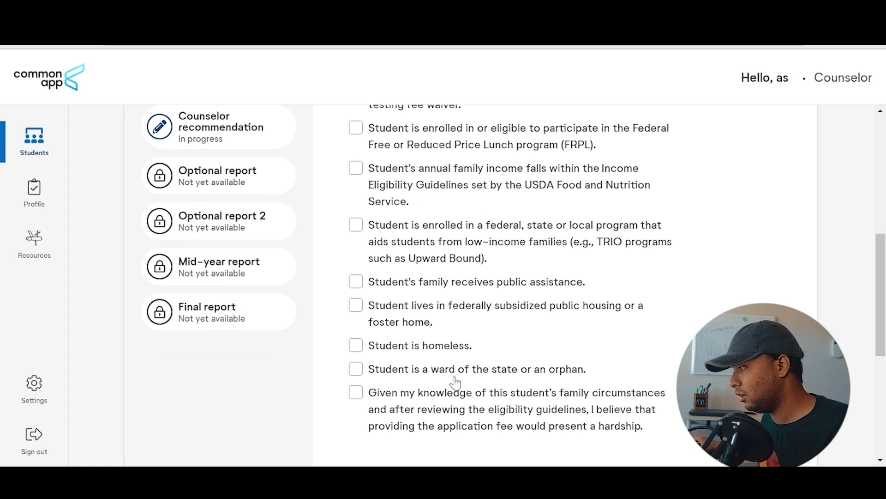
scroll(480, 360, "up", 5)
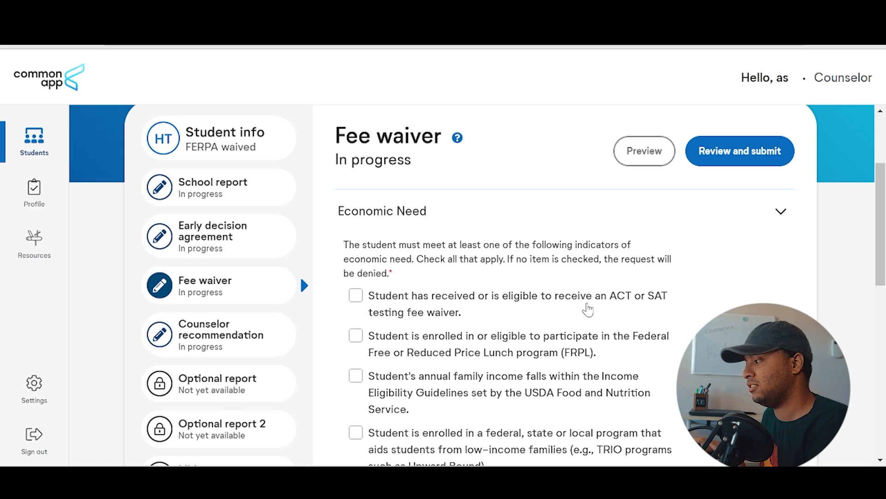
left_click(358, 299)
left_click(358, 299)
scroll(573, 303, "down", 2)
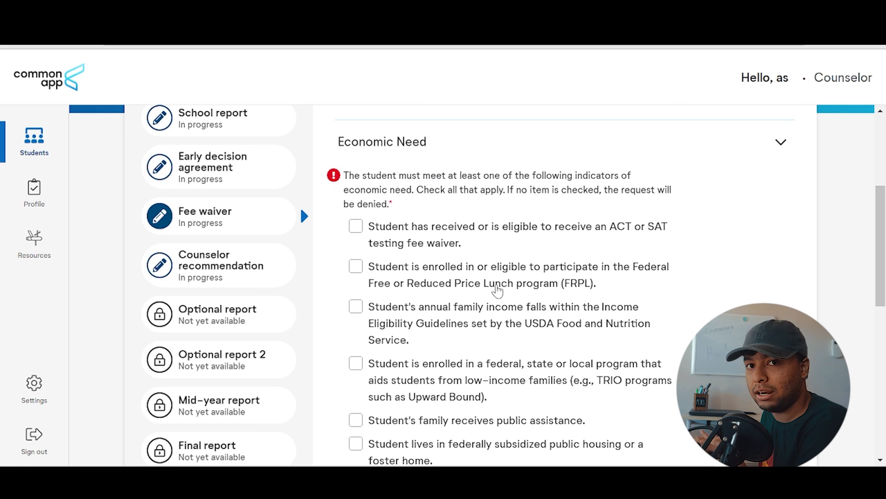
scroll(461, 286, "down", 3)
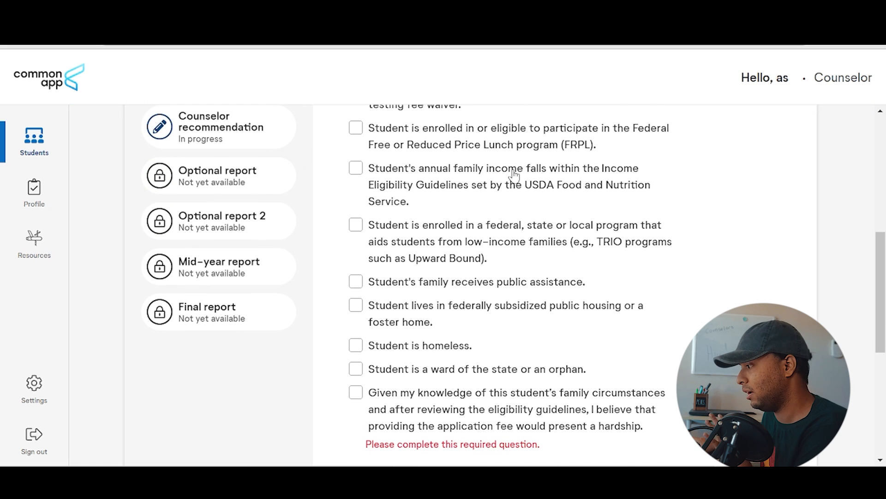
scroll(470, 193, "down", 2)
scroll(553, 167, "up", 1)
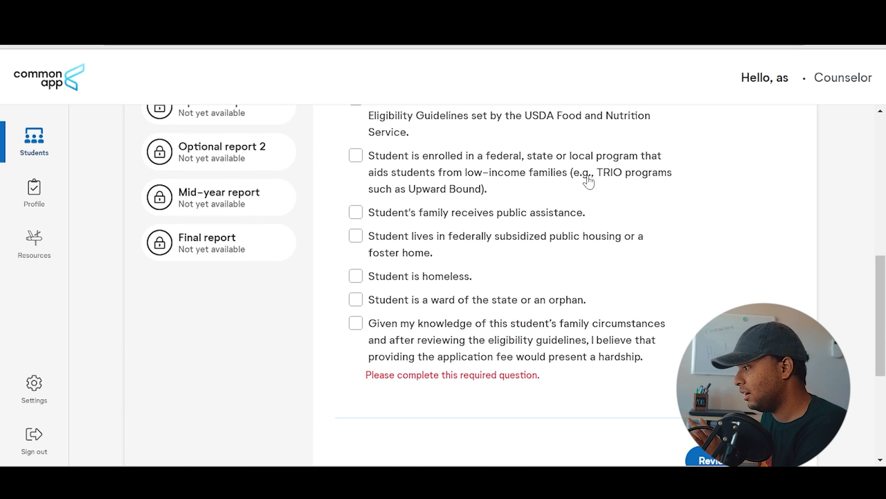
left_click(465, 218)
left_click(464, 218)
left_click(720, 245)
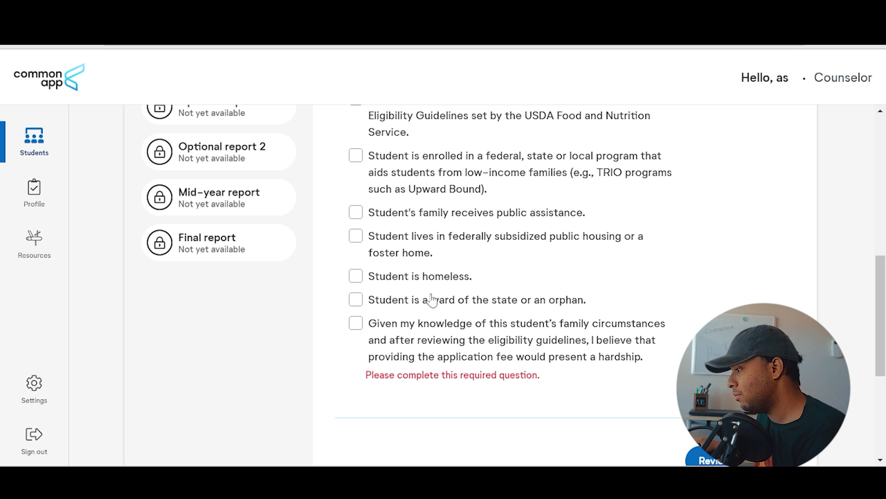
left_click(395, 279)
left_click(394, 279)
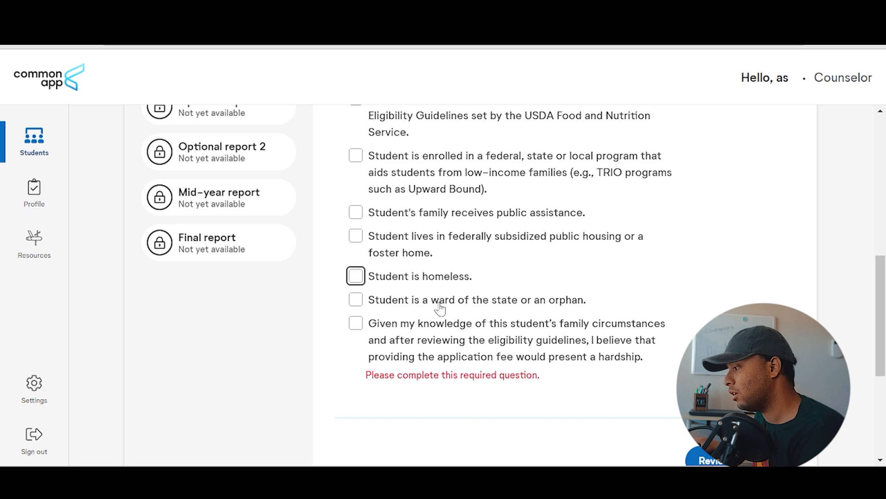
Mark the economic need indicator stating that, given the counselor's knowledge of the family circumstances, providing the application fee would present a hardship.
scroll(439, 309, "up", 6)
scroll(401, 311, "down", 3)
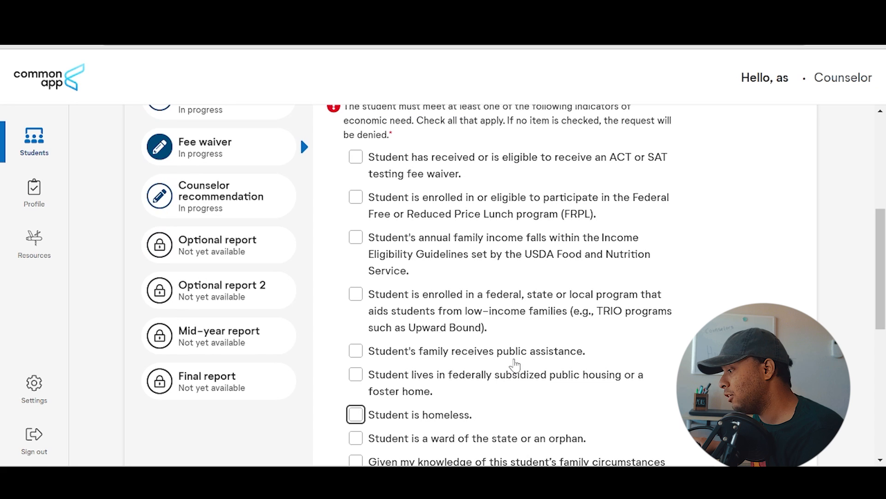
scroll(458, 200, "down", 3)
left_click(467, 411)
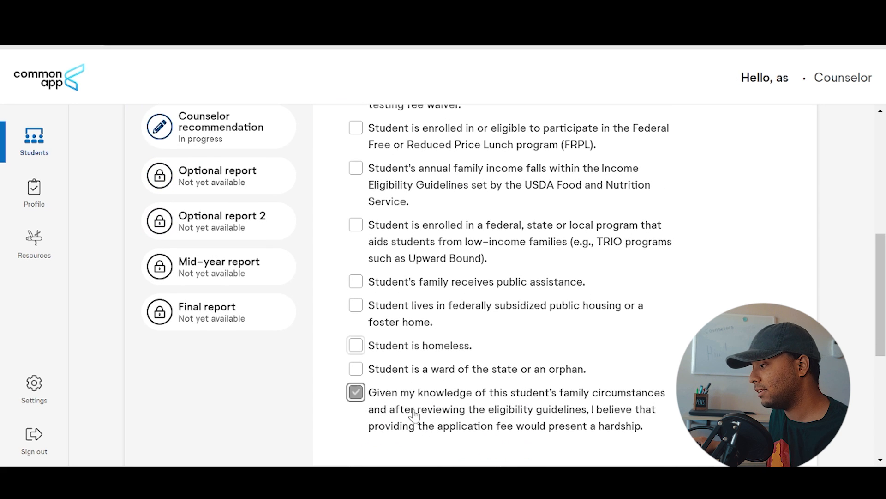
scroll(423, 351, "down", 3)
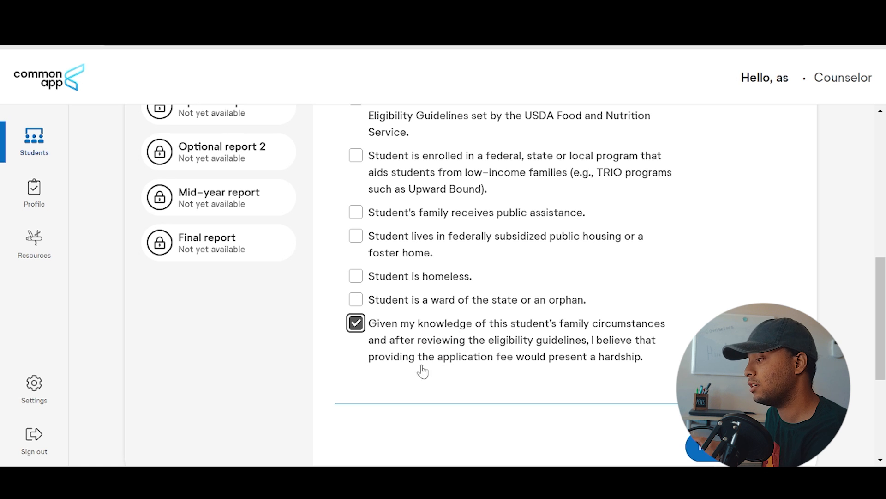
scroll(510, 283, "up", 5)
scroll(461, 224, "down", 5)
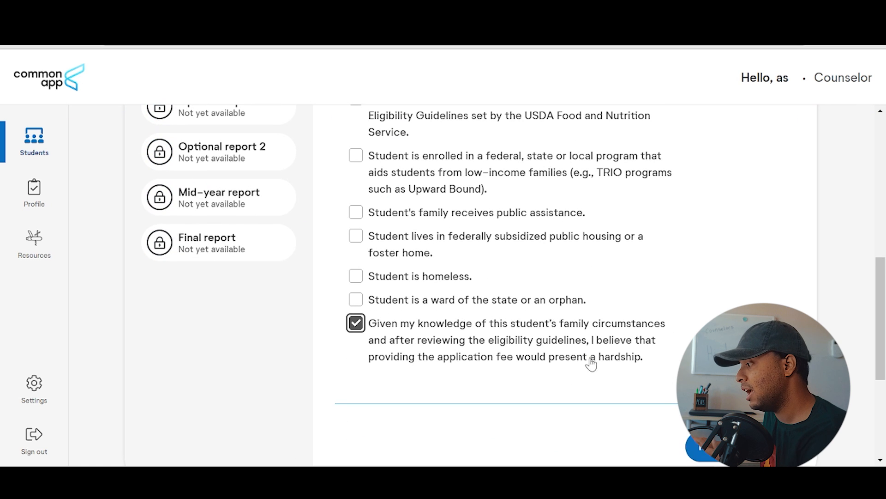
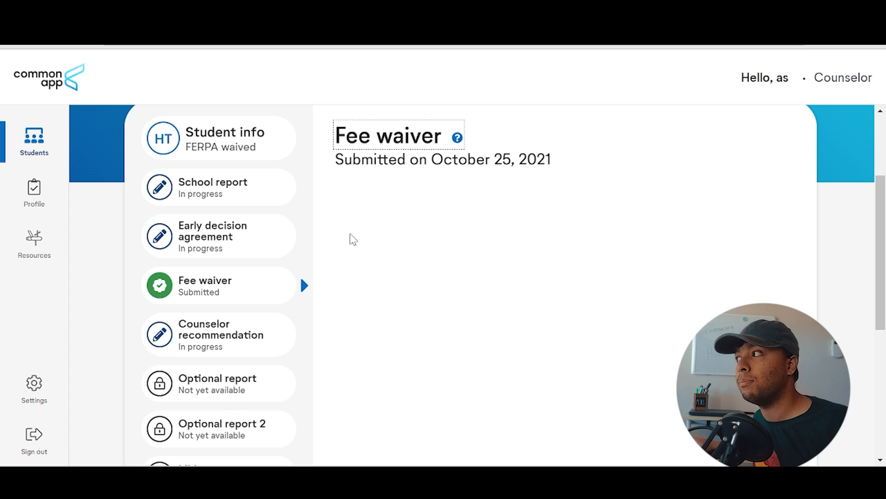
Open the student's Counselor recommendation form at its Written Evaluation questions.
scroll(352, 238, "down", 2)
scroll(352, 238, "up", 2)
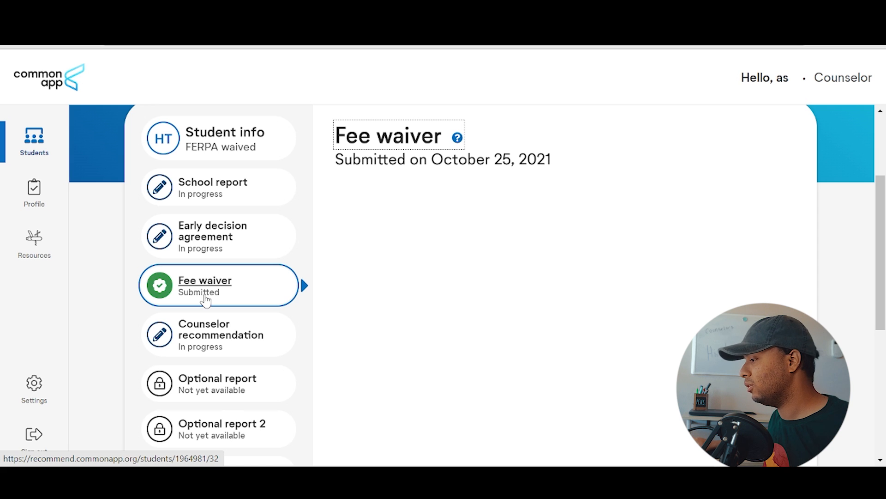
scroll(205, 300, "down", 3)
scroll(330, 251, "up", 2)
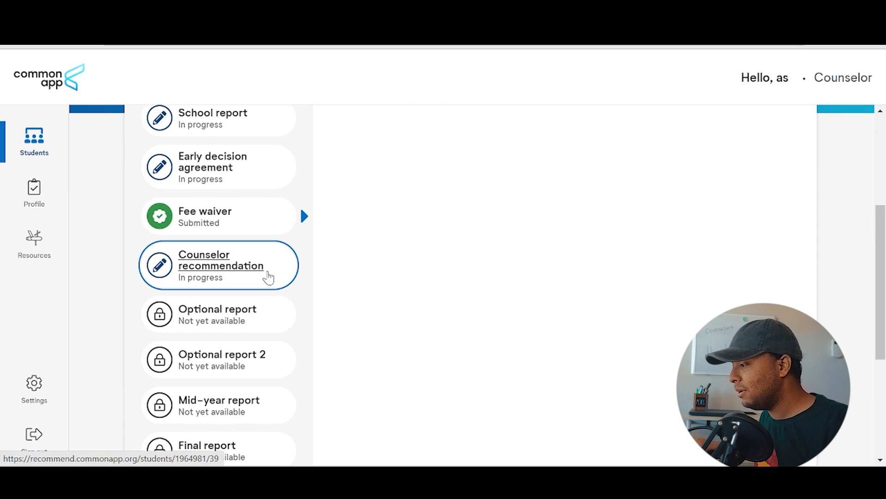
scroll(265, 277, "down", 2)
left_click(236, 213)
scroll(302, 240, "down", 7)
scroll(324, 277, "up", 5)
scroll(348, 263, "down", 3)
Answer how long and in what context the student has been known with "5 years, as his debate moderator".
left_click(453, 281)
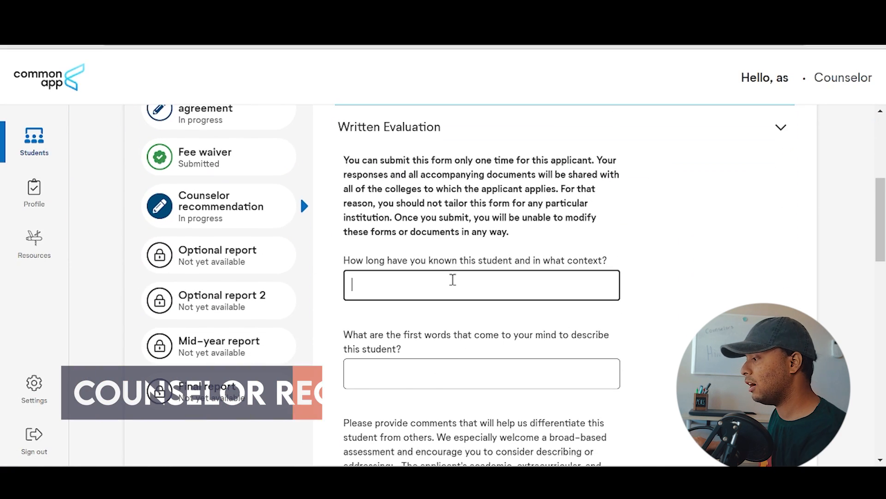
scroll(485, 279, "up", 3)
scroll(485, 280, "down", 3)
type("5 y")
type("ears, as a")
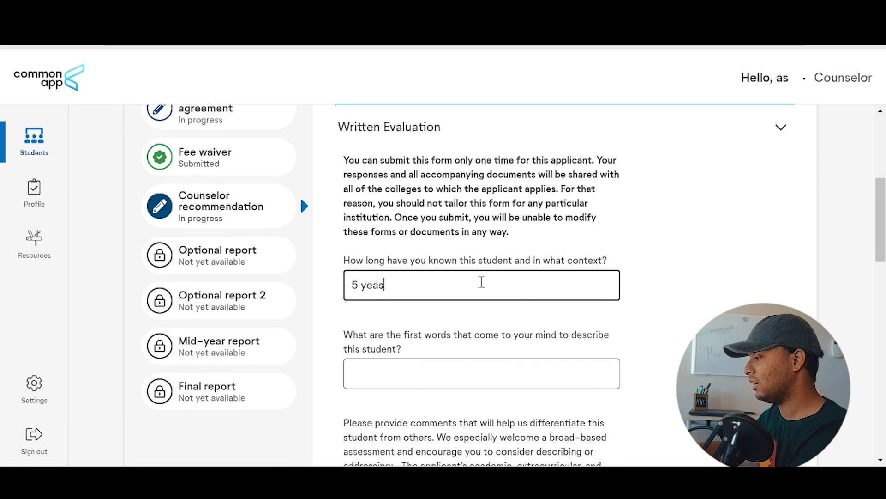
key("BackSpace")
type("his deb")
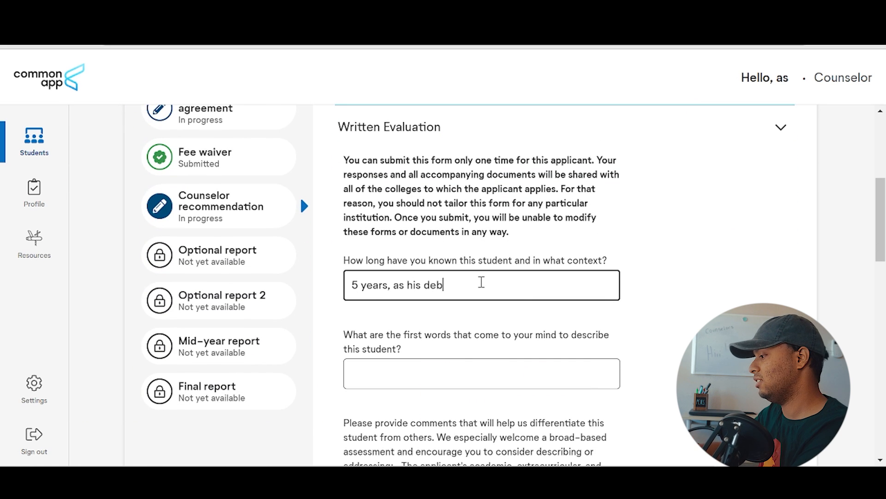
type("ate moderator")
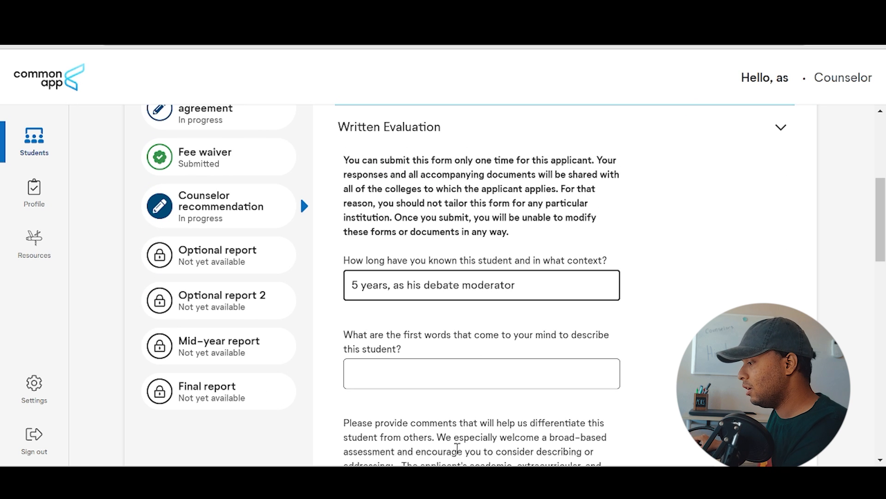
Enter "Dumb, Boring, Stupid" as the first words that come to mind to describe the student.
scroll(457, 449, "down", 3)
left_click_drag(420, 200, 395, 197)
left_click(388, 209)
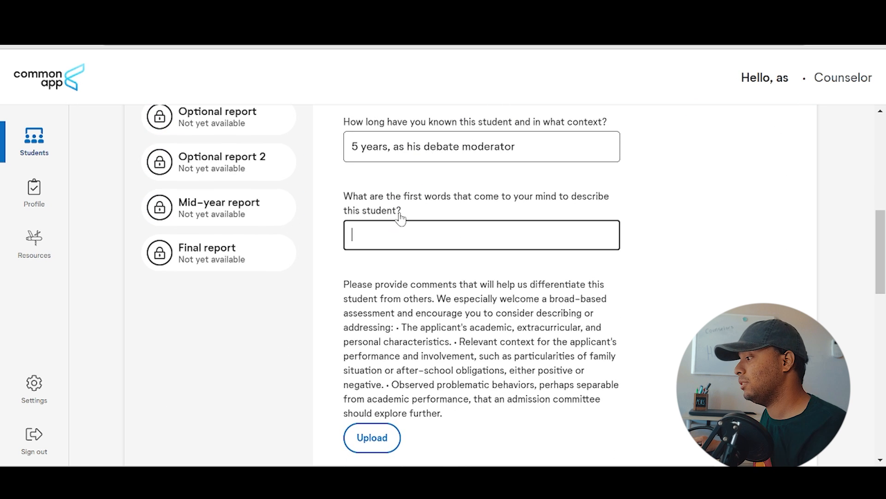
scroll(382, 218, "up", 3)
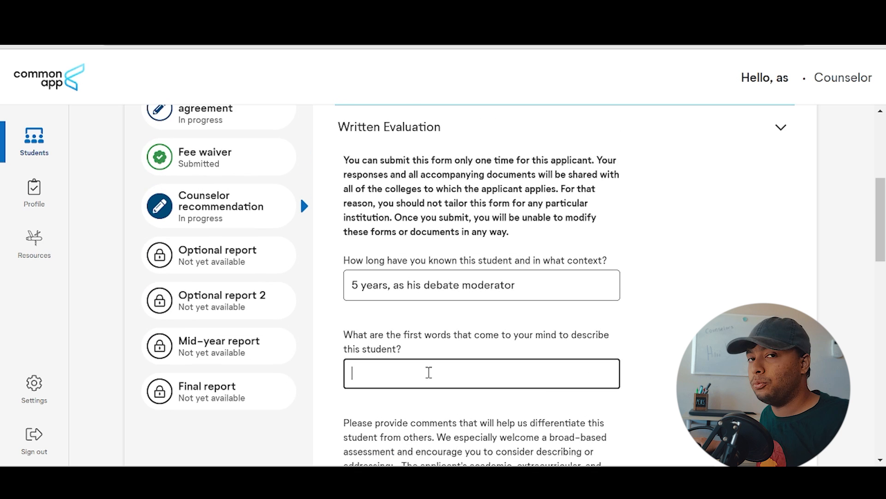
scroll(429, 370, "down", 2)
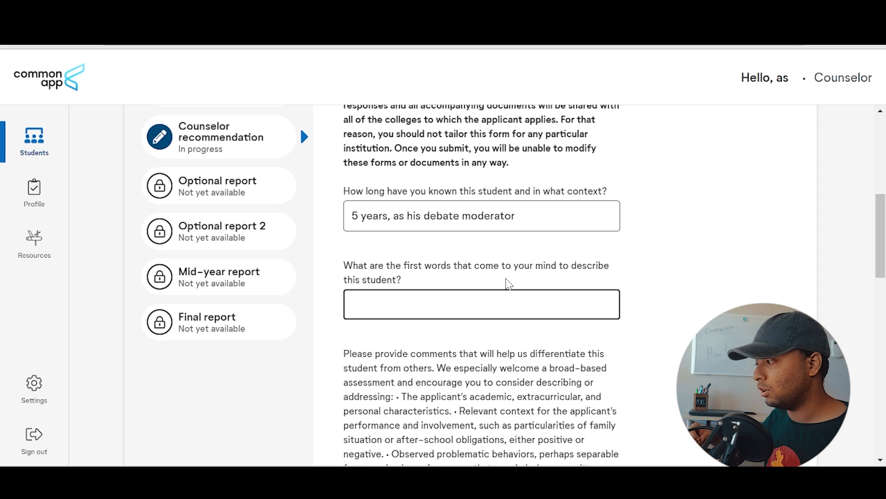
type("Du")
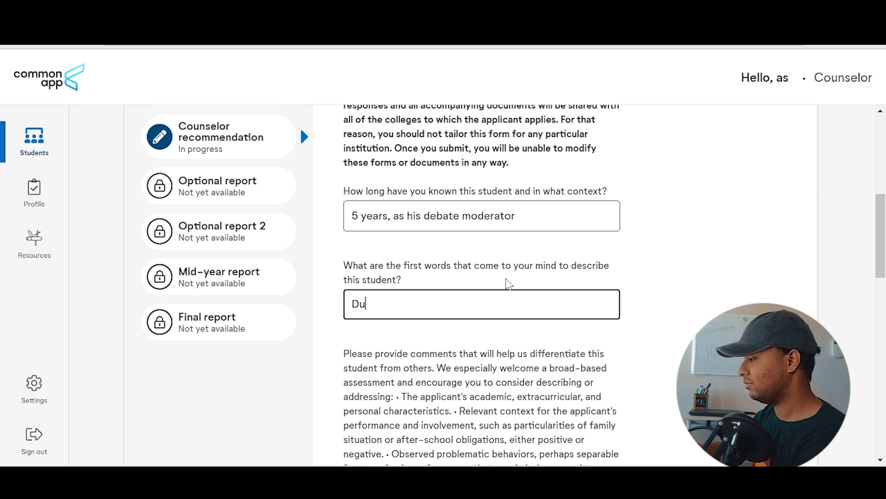
type("mb, Boring, ")
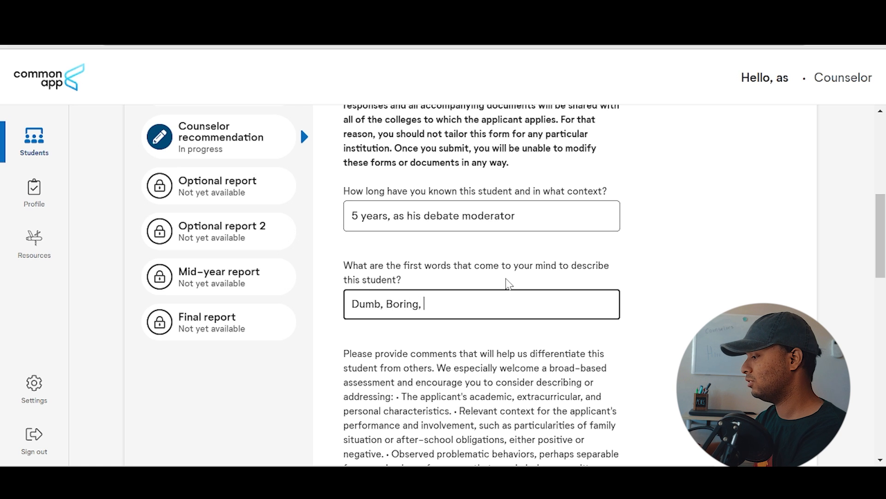
type("Stupid")
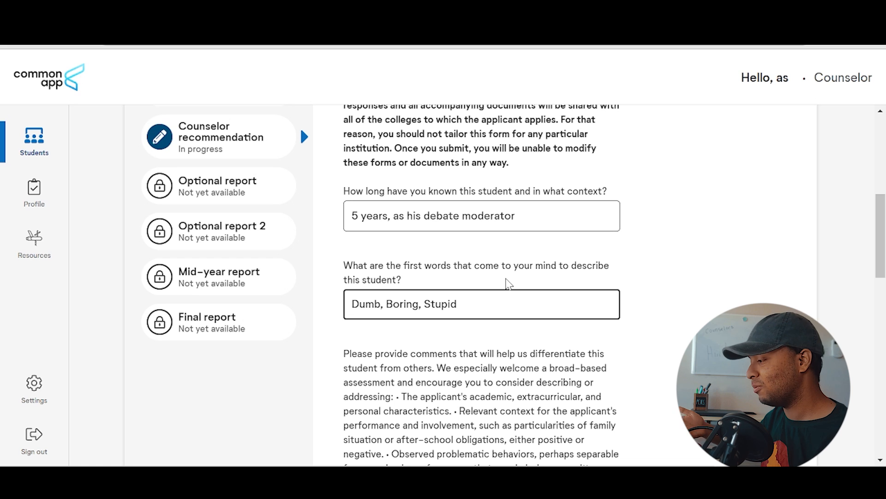
Replace the words describing the student with "Smart, Intellectual, Hardworking".
key("ctrl+a")
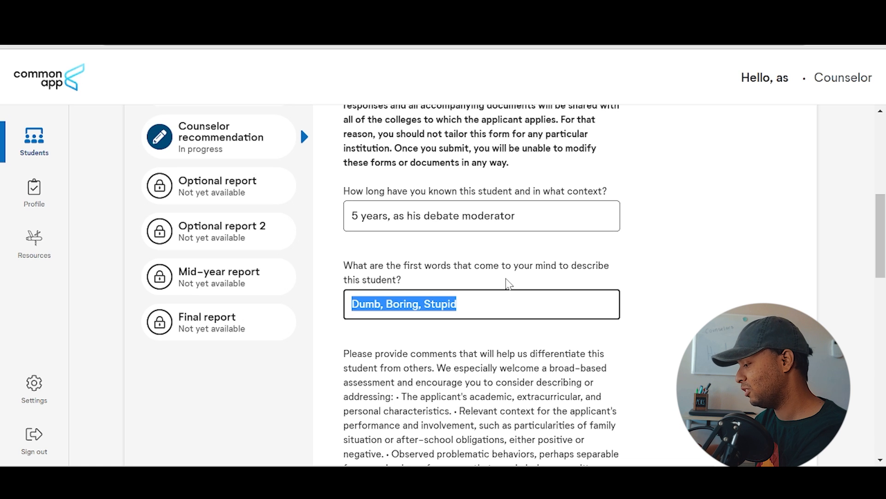
type("Smart, Ed")
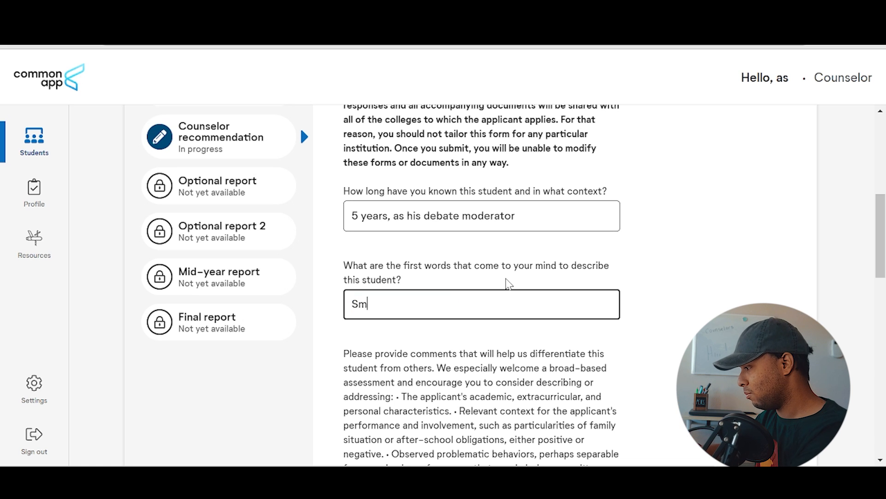
key("BackSpace")
key("BackSpace")
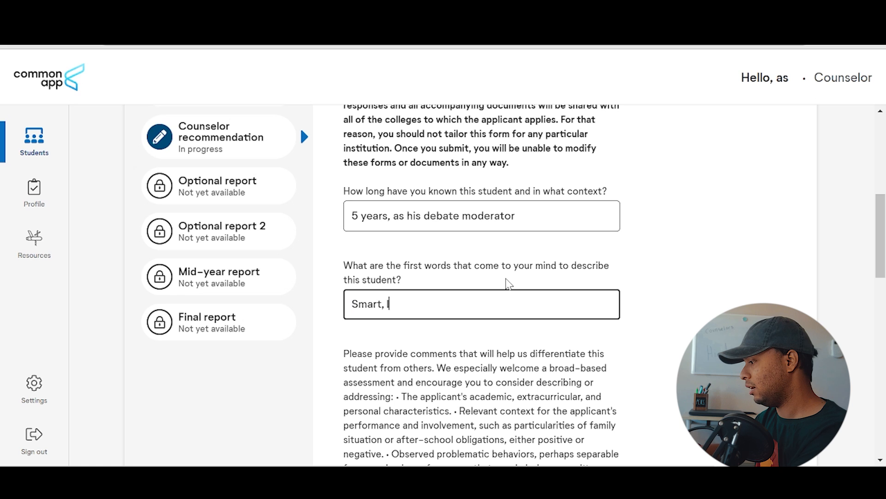
type("Intellectu")
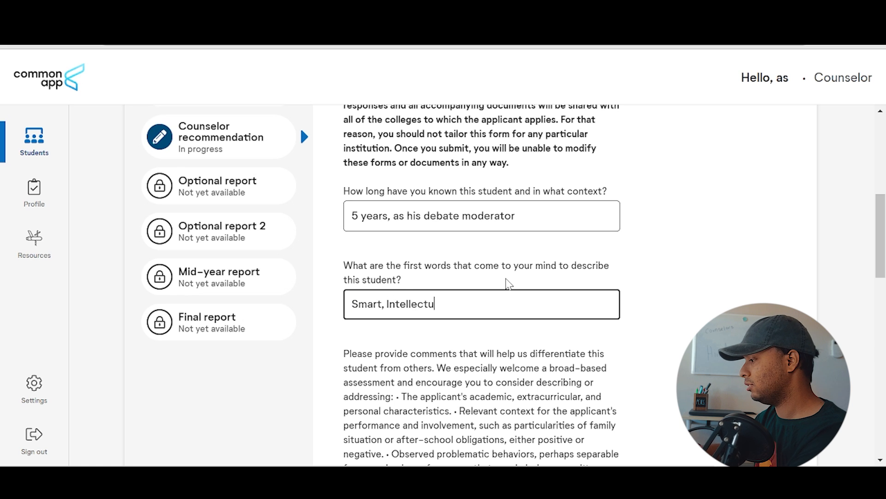
type("al, Hardworking")
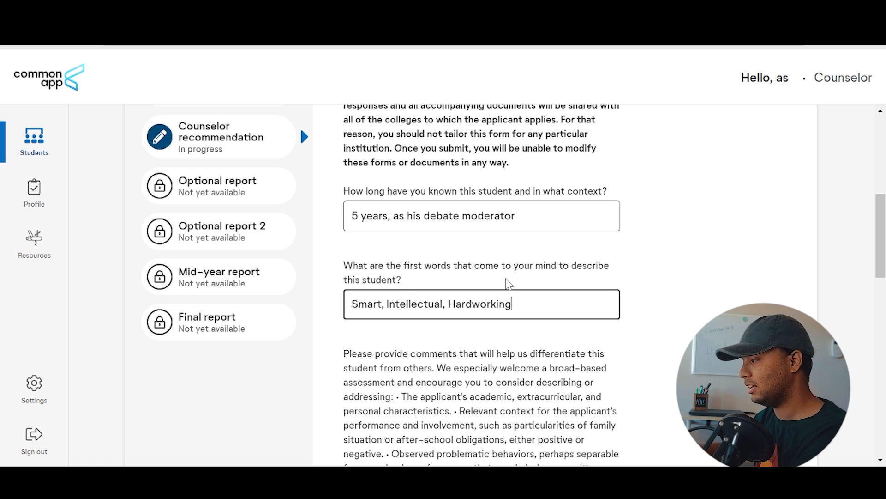
Replace the first words that come to mind to describe the student with "dumb".
key("ctrl+a")
type("dumb")
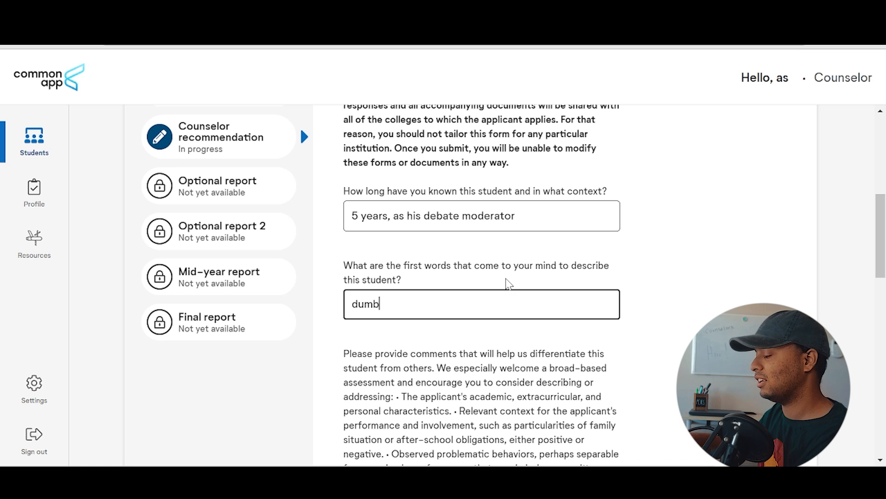
left_click(594, 250)
Examine the differentiating comments prompt, its upload option, the short evaluation box and the no-evaluation statement.
scroll(594, 250, "down", 3)
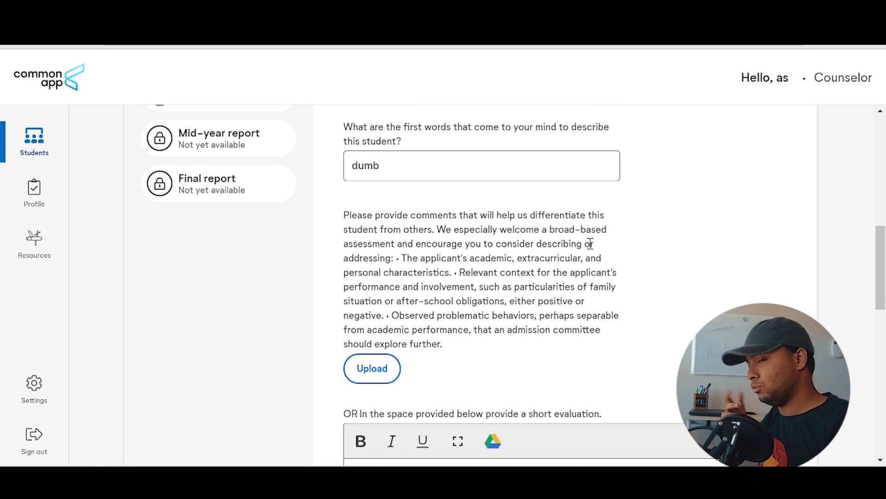
scroll(589, 240, "down", 4)
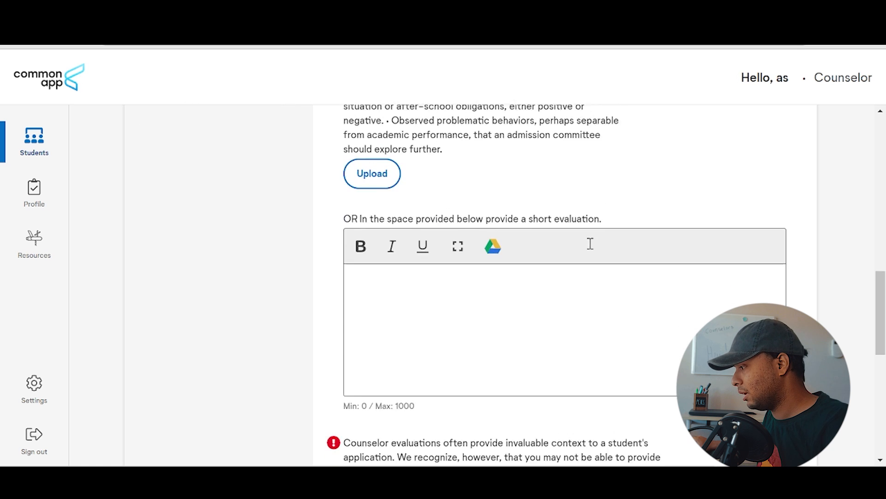
scroll(587, 243, "up", 4)
scroll(364, 240, "down", 3)
scroll(448, 227, "down", 3)
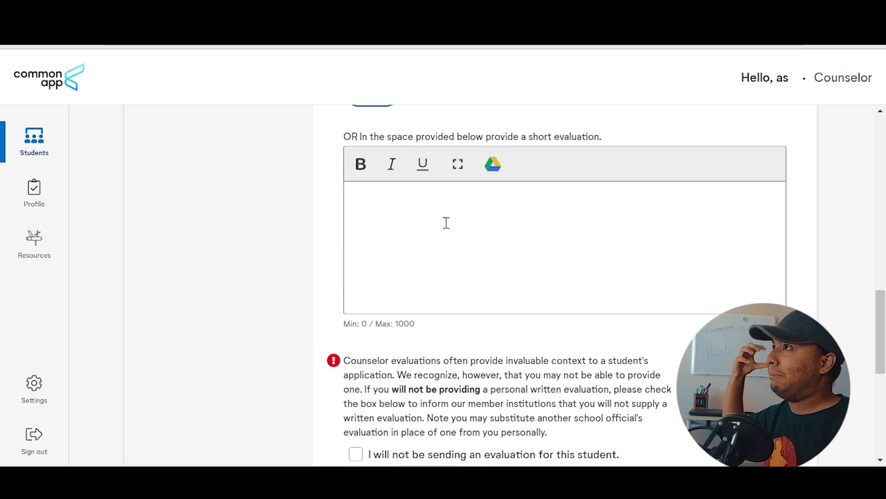
scroll(630, 279, "up", 7)
scroll(405, 257, "down", 3)
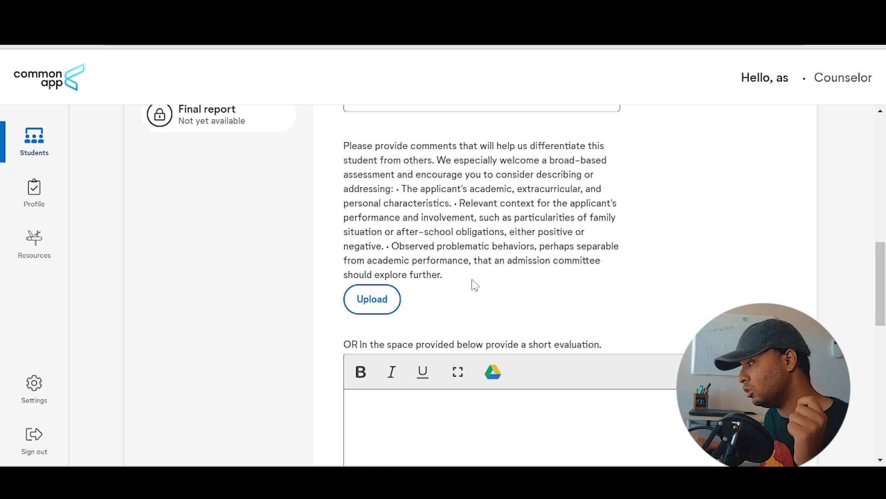
scroll(472, 279, "up", 3)
scroll(479, 278, "down", 3)
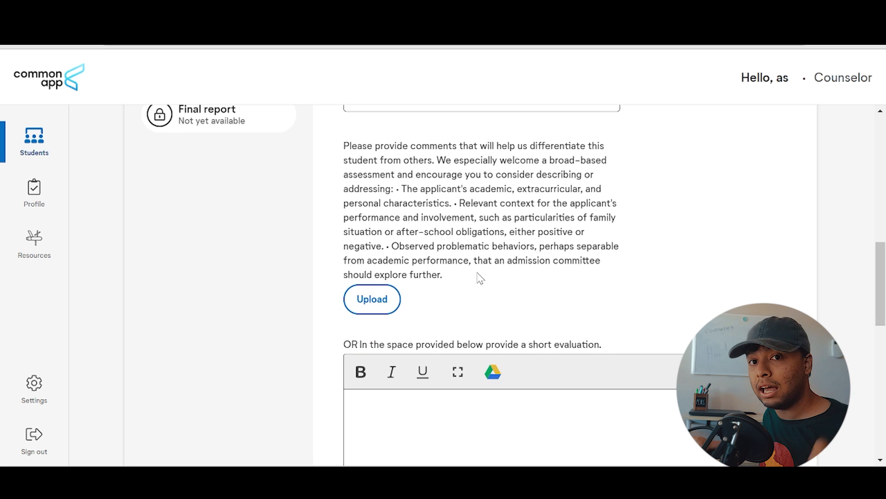
scroll(479, 277, "up", 10)
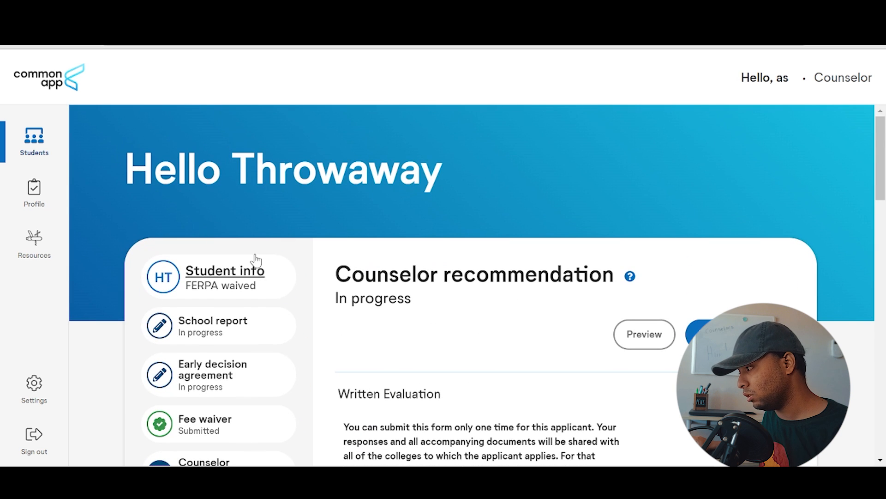
left_click_drag(125, 170, 458, 154)
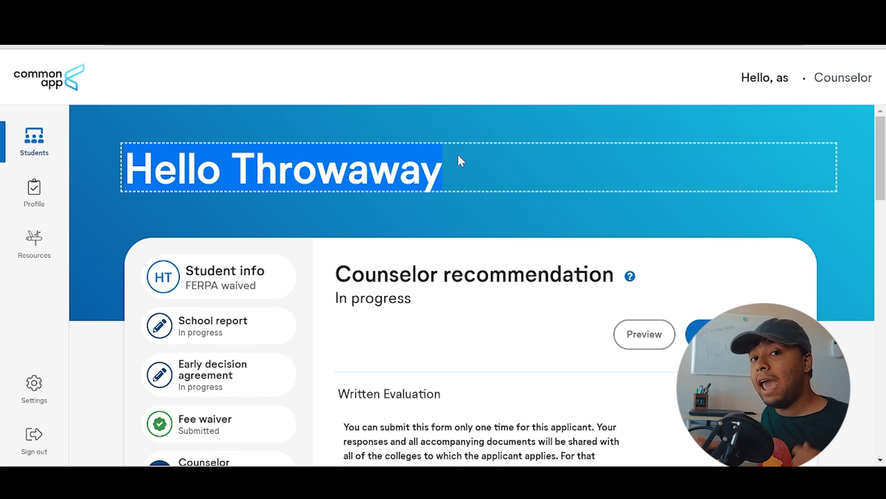
left_click(458, 154)
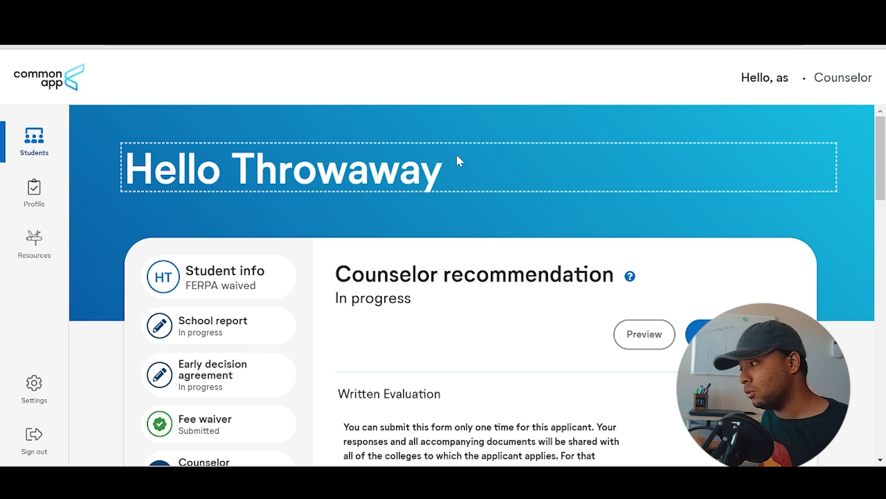
Try starting the student's short evaluation with "Yale" and clear the text again.
scroll(458, 161, "down", 10)
scroll(417, 330, "down", 4)
left_click(408, 255)
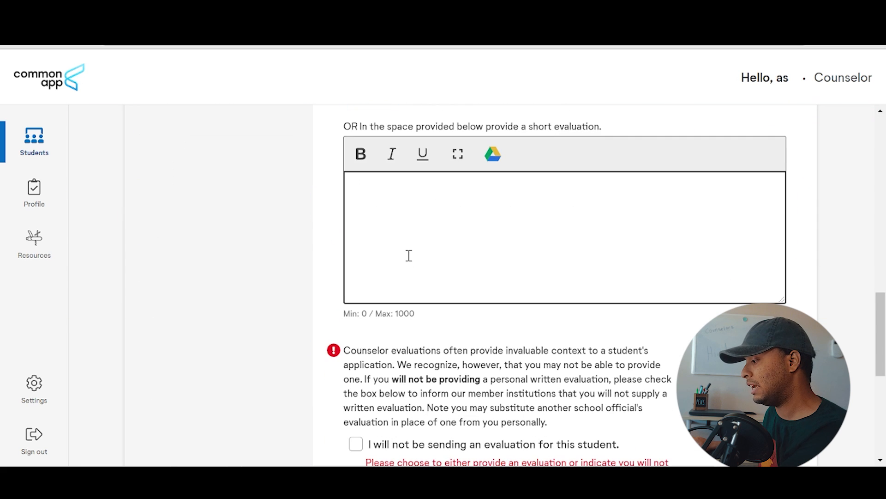
type("Yale")
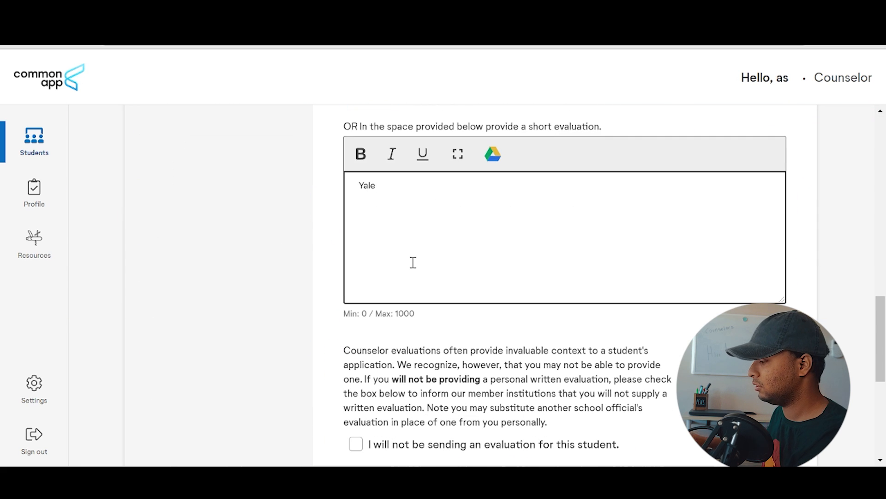
key("BackSpace")
key("BackSpace")
key("BackSpace")
key("BackSpace")
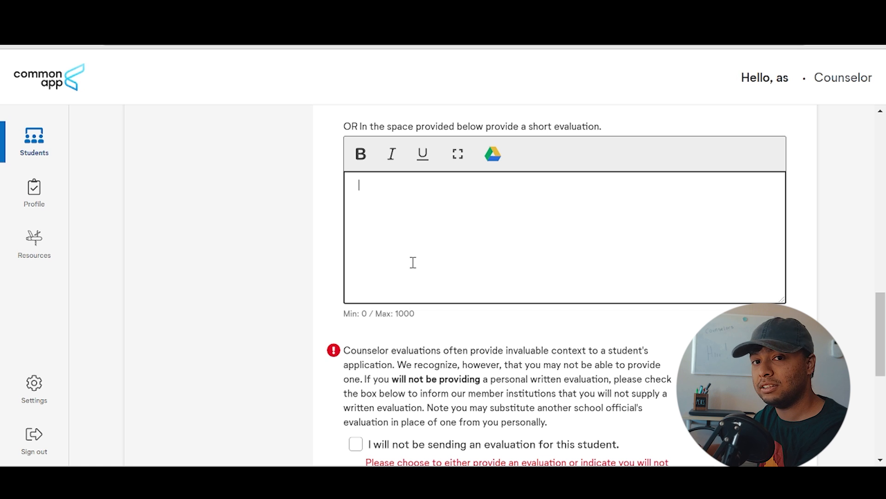
type("Yale Col")
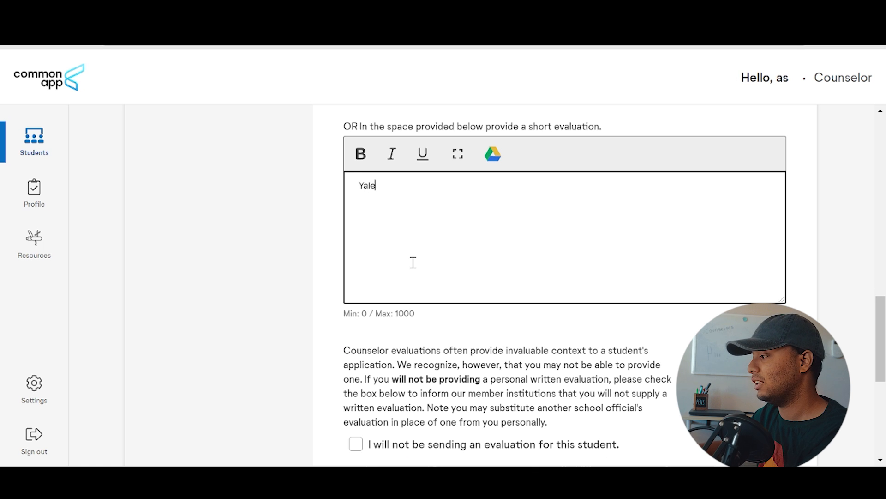
key("BackSpace")
key("BackSpace")
key("BackSpace")
key("BackSpace")
key("BackSpace")
key("BackSpace")
key("BackSpace")
key("BackSpace")
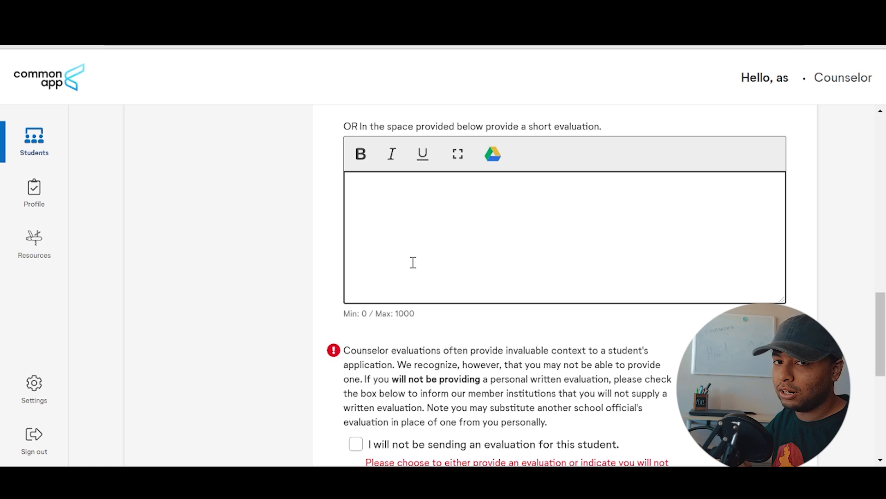
left_click(297, 245)
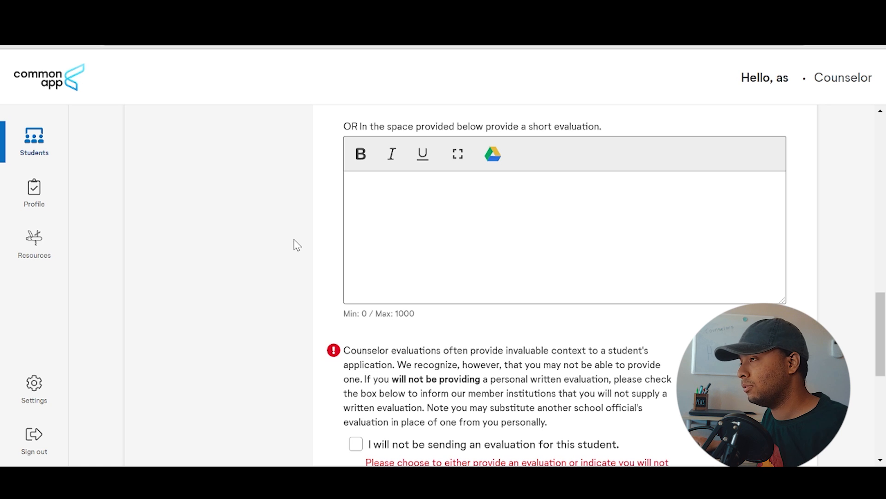
scroll(297, 244, "up", 3)
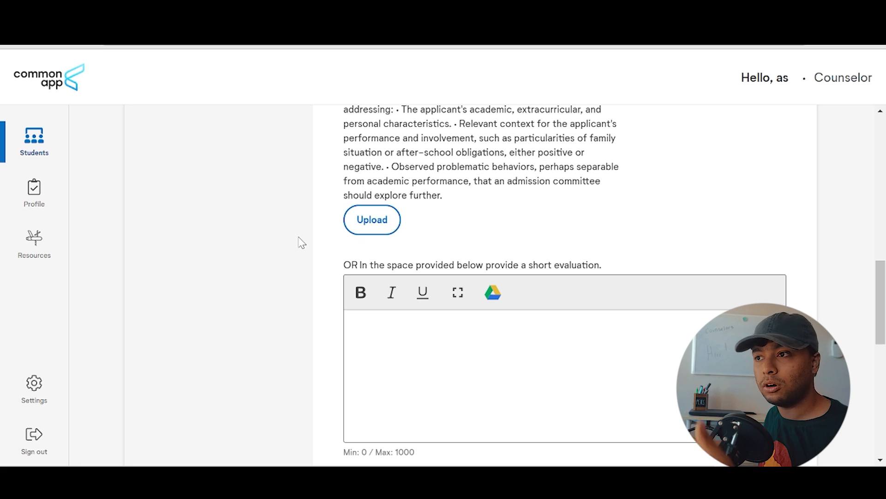
scroll(301, 242, "up", 3)
scroll(487, 203, "down", 3)
scroll(467, 180, "up", 2)
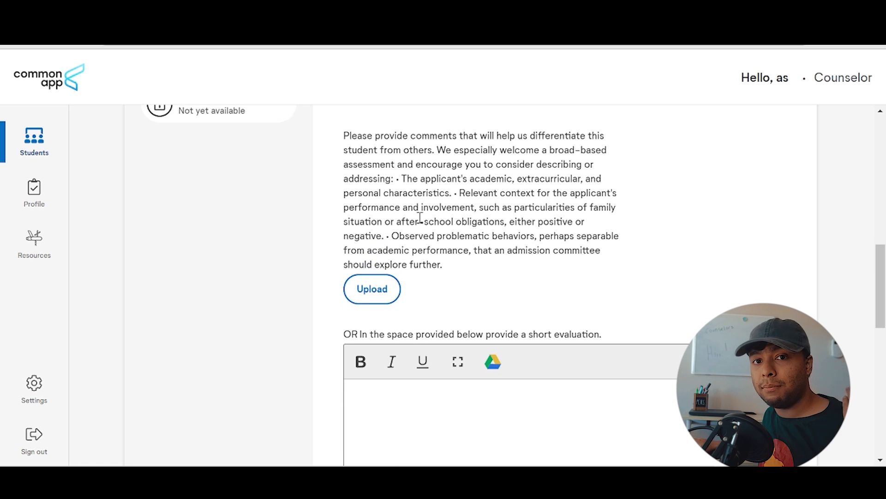
scroll(420, 217, "down", 2)
left_click(463, 362)
type("kasjajssajaknjaskjaskjasasa")
key("BackSpace")
key("BackSpace")
key("BackSpace")
key("BackSpace")
key("BackSpace")
key("BackSpace")
key("BackSpace")
key("BackSpace")
key("BackSpace")
key("BackSpace")
key("BackSpace")
key("BackSpace")
key("BackSpace")
key("BackSpace")
key("BackSpace")
key("BackSpace")
key("BackSpace")
key("BackSpace")
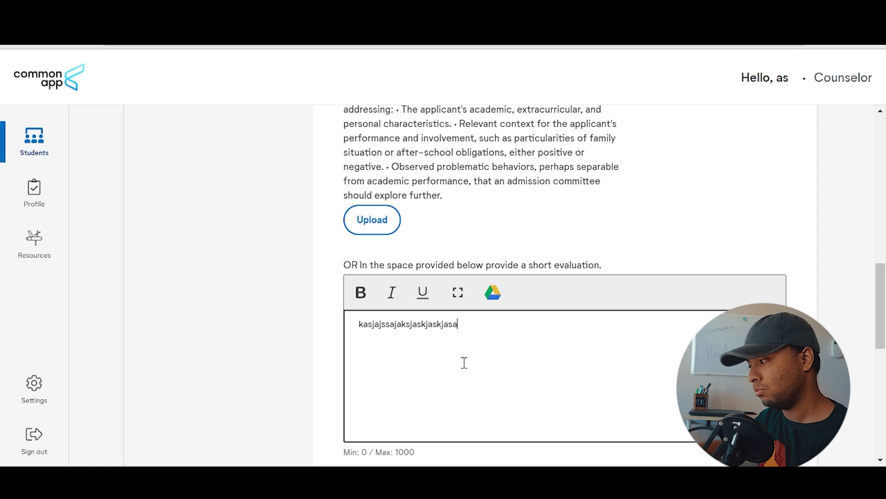
key("BackSpace")
key("BackSpace")
key("BackSpace")
key("BackSpace")
key("BackSpace")
key("BackSpace")
key("BackSpace")
key("BackSpace")
key("BackSpace")
left_click(270, 343)
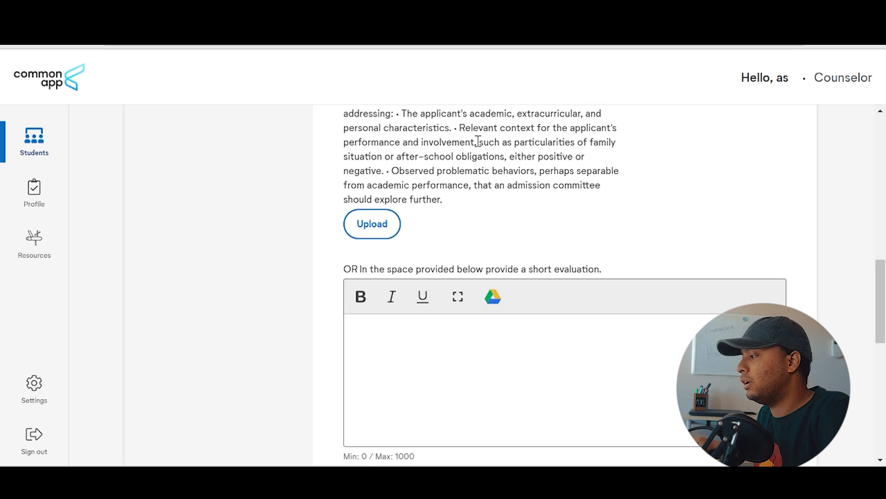
Try marking that no evaluation will be sent for this student, and withdraw that choice.
scroll(446, 210, "up", 2)
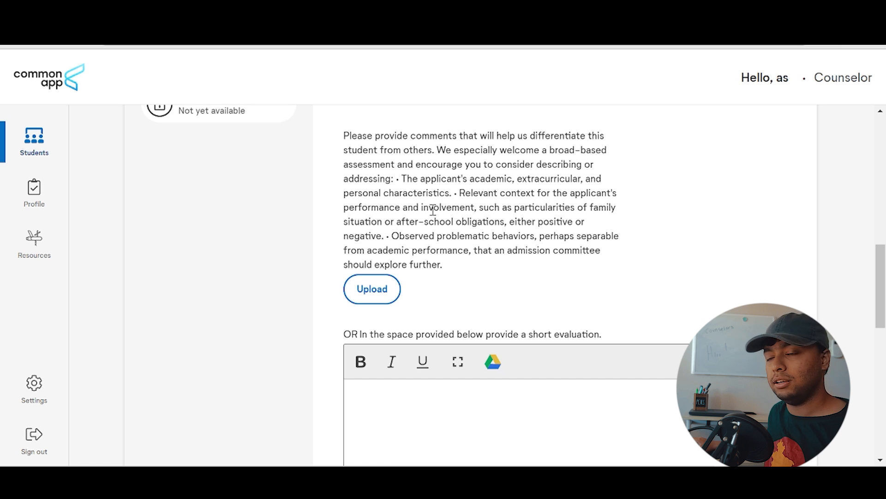
scroll(433, 210, "down", 6)
scroll(449, 270, "down", 2)
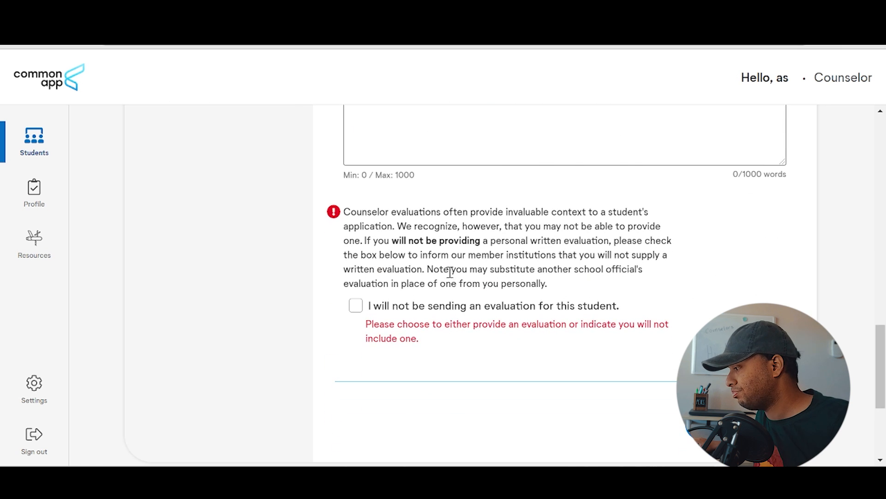
scroll(448, 305, "up", 6)
scroll(376, 254, "down", 7)
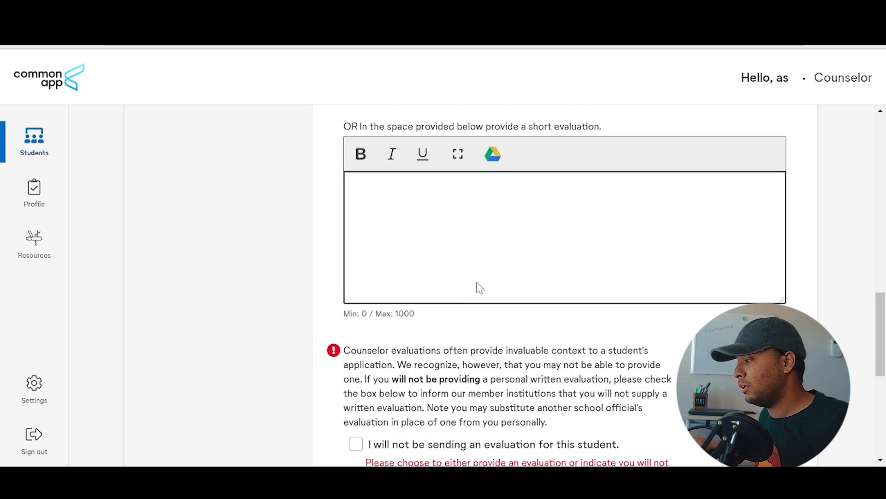
left_click(398, 305)
scroll(297, 316, "down", 2)
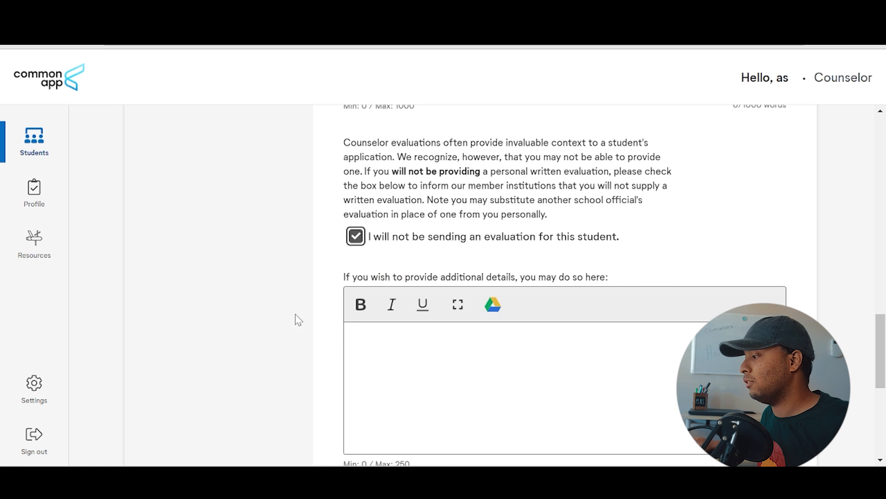
left_click(475, 336)
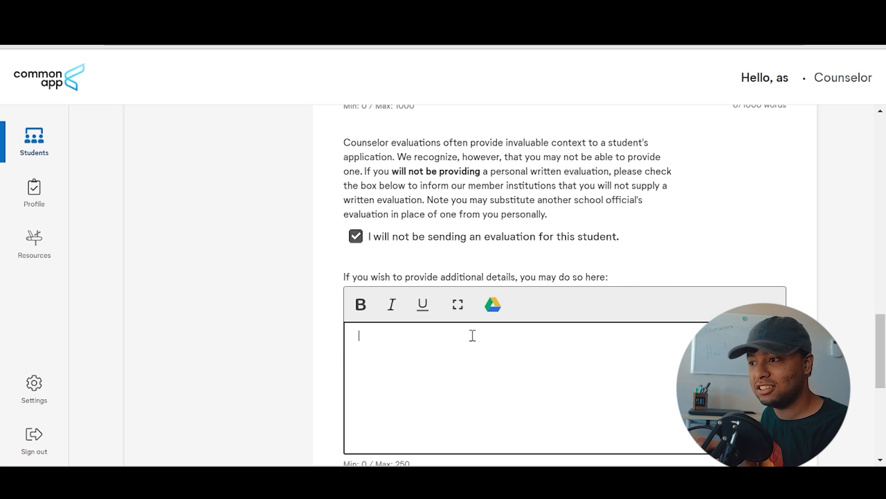
left_click(475, 236)
left_click(268, 228)
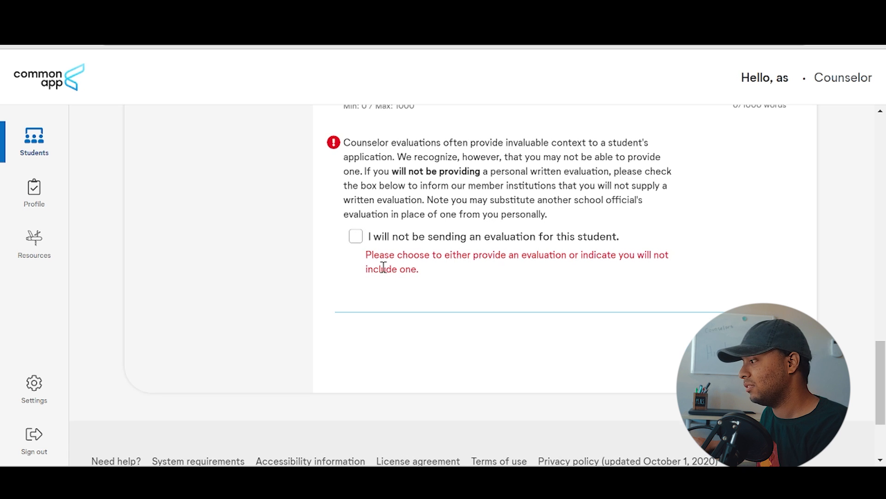
Review the PDF preview of the Counselor recommendation, including its personal, school and written evaluation details.
scroll(383, 268, "up", 1)
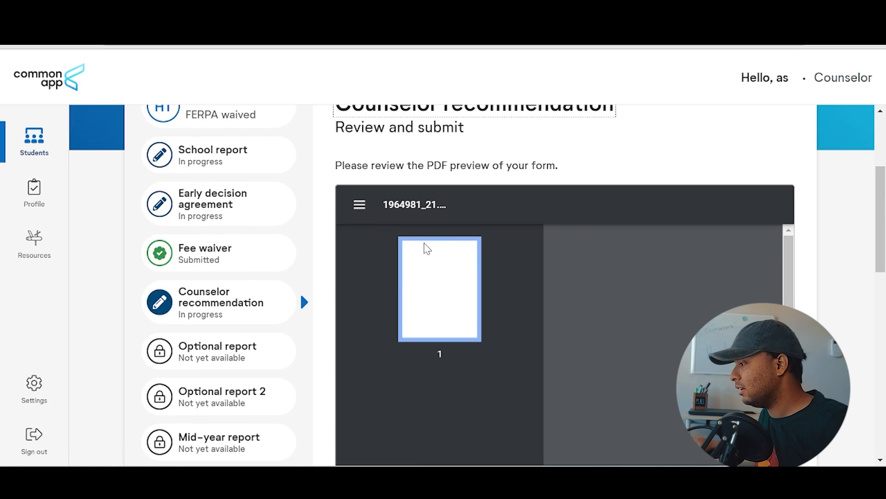
scroll(697, 284, "down", 3)
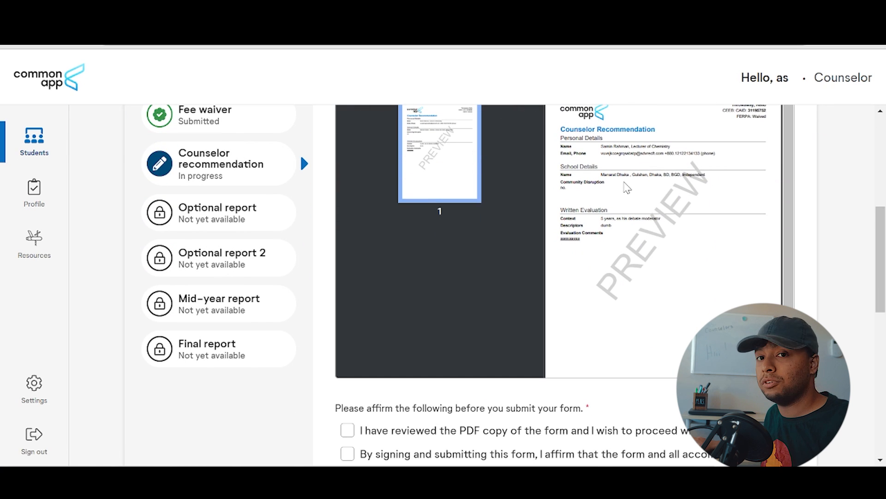
left_click_drag(714, 179, 618, 294)
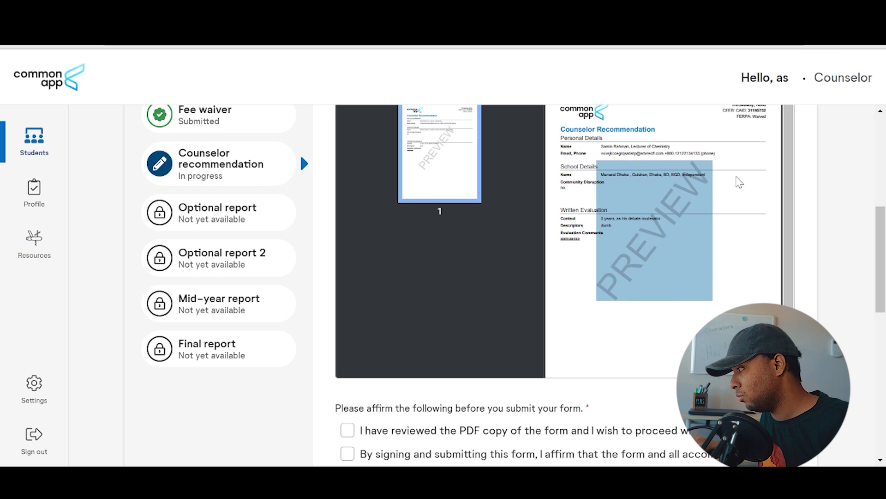
left_click(734, 280)
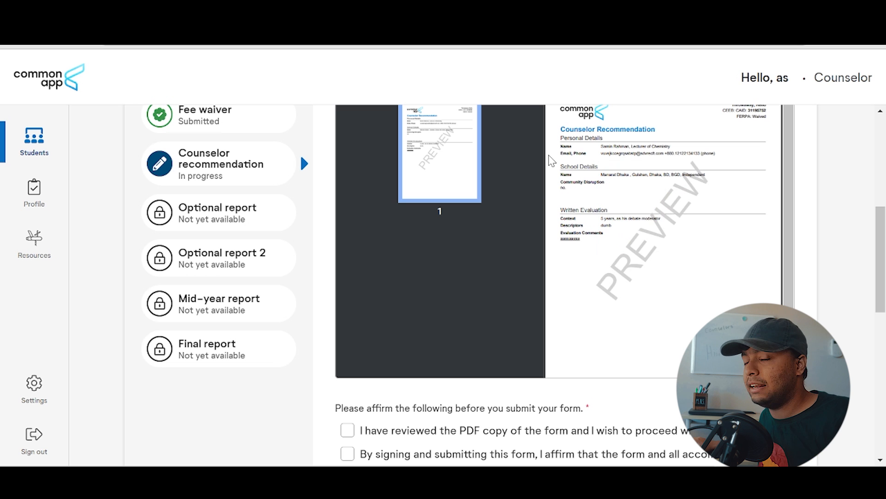
scroll(551, 160, "up", 5)
scroll(613, 277, "down", 3)
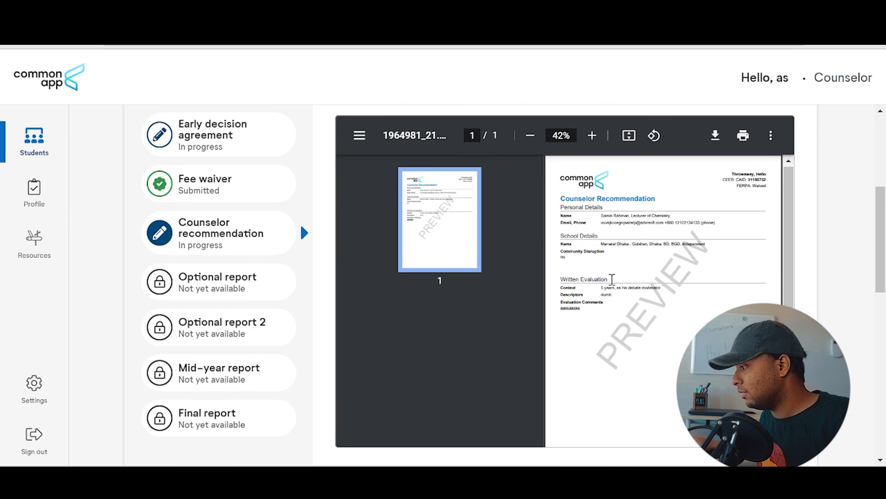
Confirm both submission affirmations for the Counselor recommendation and enter "qwas" as the signature.
scroll(613, 277, "down", 5)
left_click(406, 294)
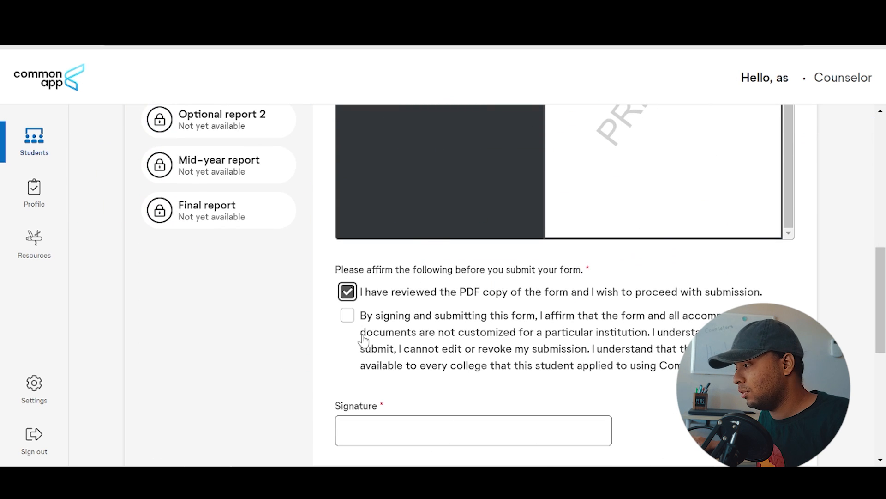
scroll(404, 342, "down", 3)
left_click(407, 299)
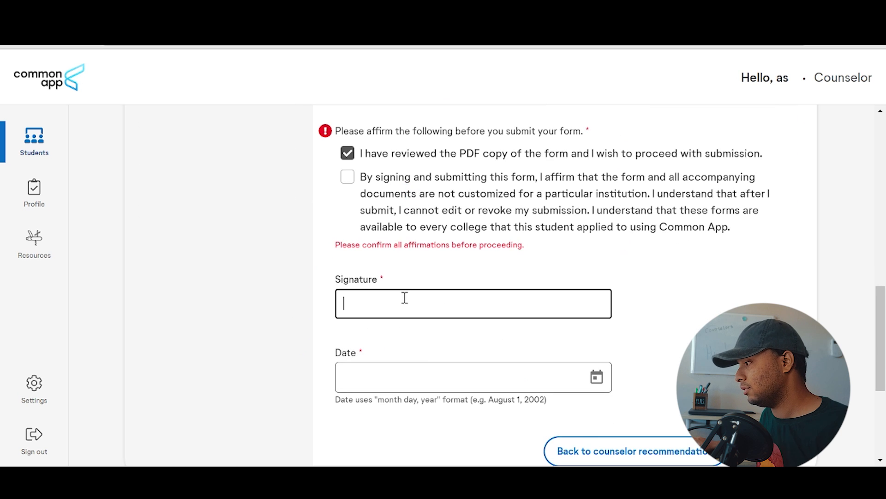
type("qwas")
left_click(392, 230)
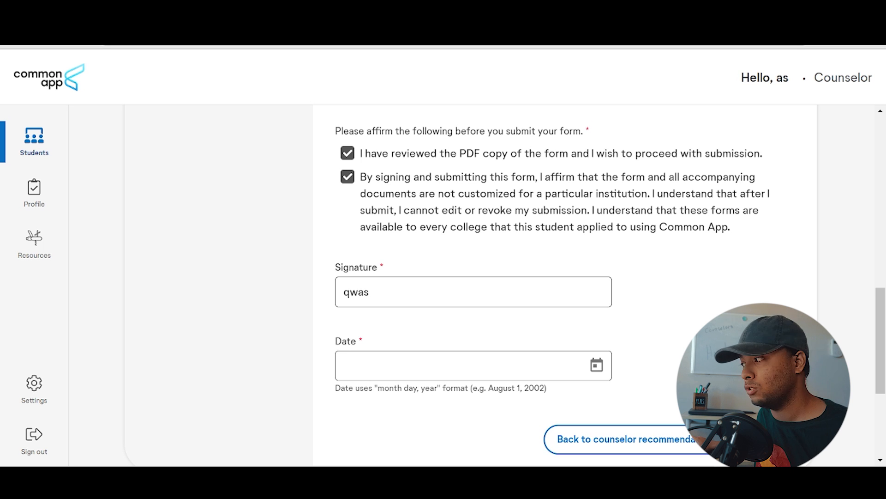
Check the written evaluation in the Counselor recommendation's PDF preview once more.
scroll(643, 322, "up", 4)
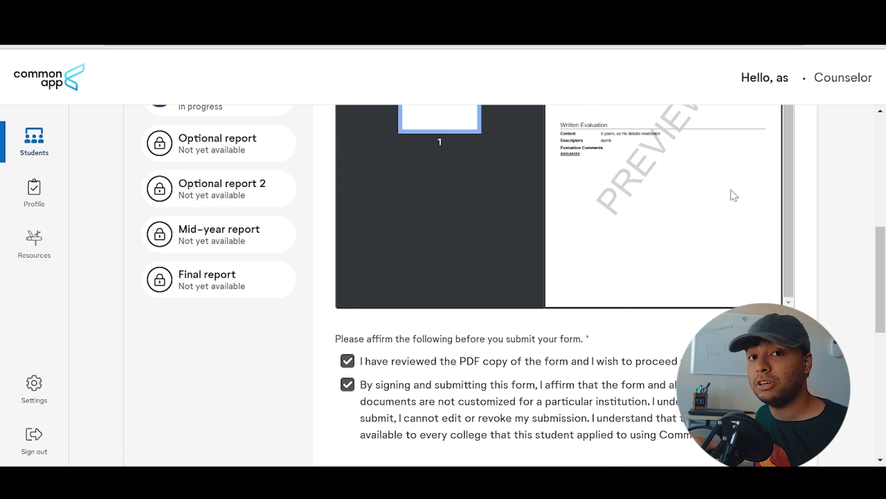
scroll(733, 194, "up", 1)
scroll(805, 212, "up", 3)
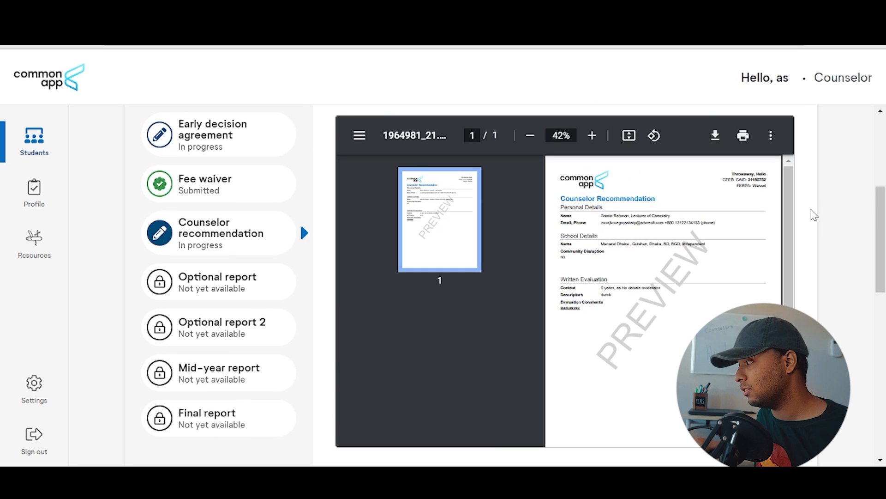
Examine the Counselor recommendation's submission affirmations, signature and date fields against its PDF preview.
scroll(803, 213, "down", 1)
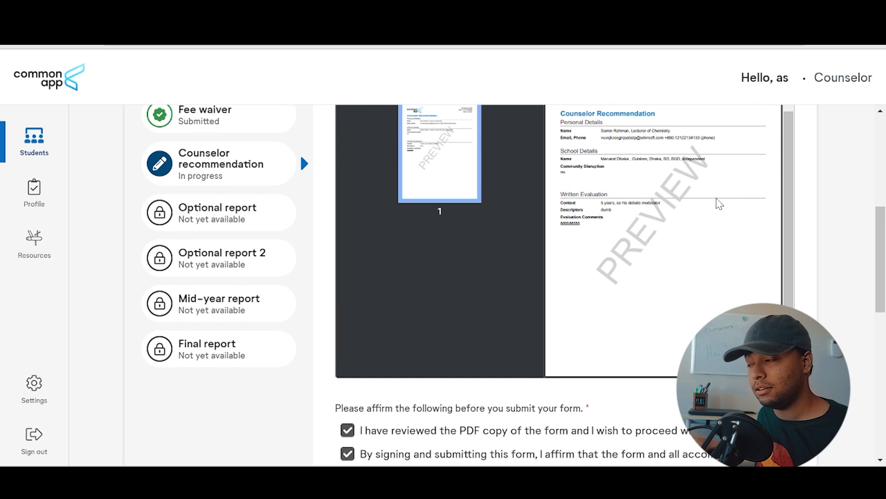
scroll(719, 204, "down", 5)
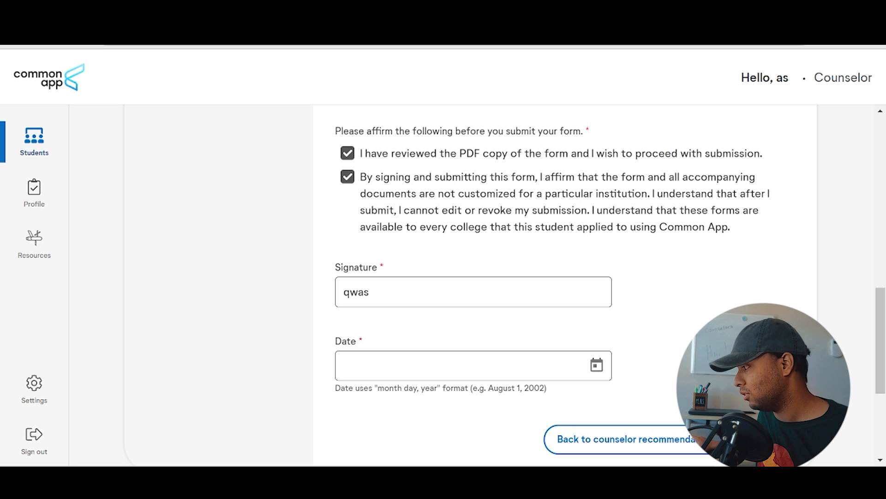
scroll(462, 277, "up", 3)
scroll(462, 277, "down", 4)
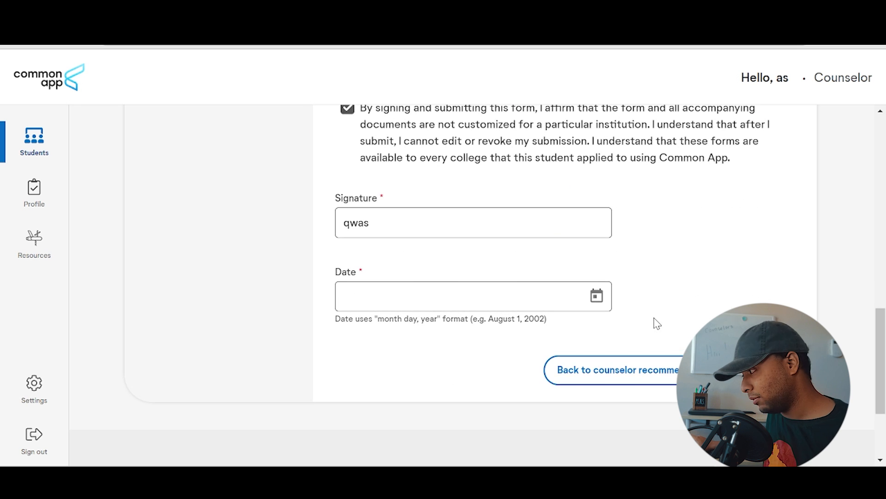
scroll(653, 317, "up", 6)
scroll(597, 291, "down", 5)
scroll(661, 327, "up", 5)
scroll(480, 252, "down", 4)
scroll(495, 272, "up", 5)
scroll(359, 267, "up", 2)
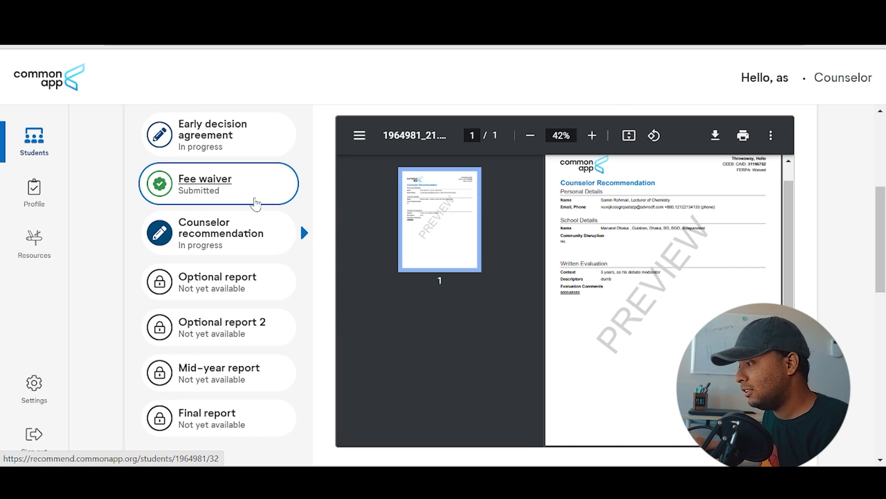
Open the student's Early decision agreement and view the counselor's commitment statement.
scroll(254, 203, "up", 2)
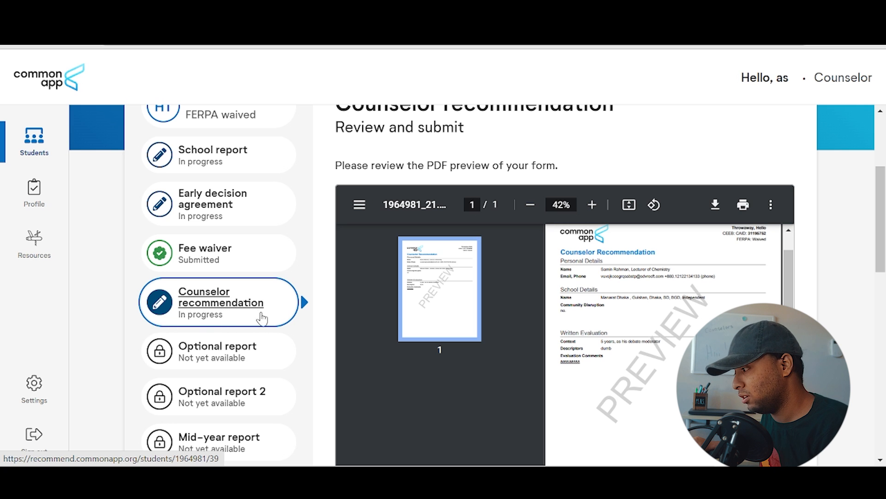
scroll(220, 317, "down", 1)
scroll(218, 314, "up", 3)
left_click(217, 302)
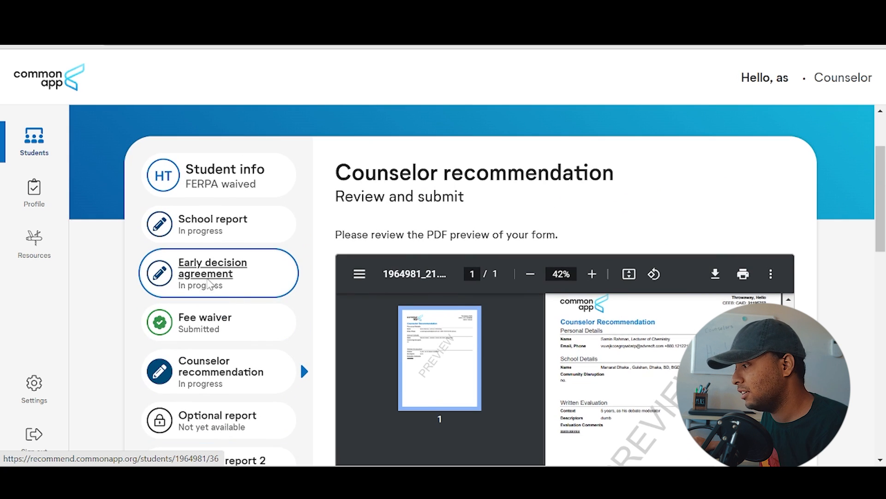
scroll(322, 273, "down", 2)
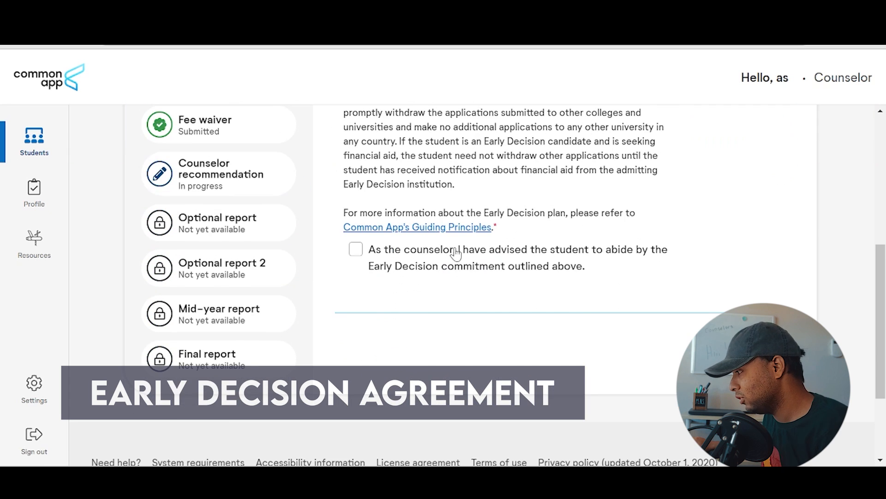
Confirm that, as the counselor, you have advised the student to abide by the Early Decision commitment for Colgate University.
scroll(456, 253, "up", 5)
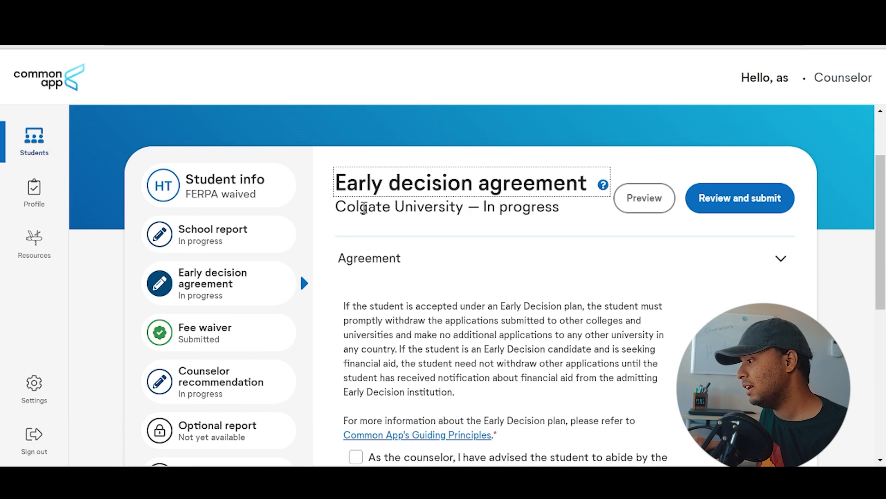
left_click_drag(334, 206, 467, 221)
left_click(453, 209)
scroll(453, 212, "down", 3)
left_click(356, 318)
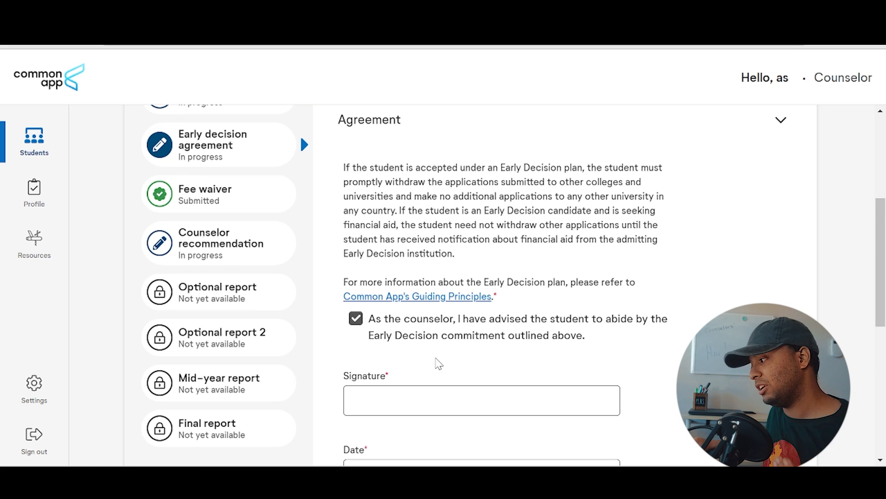
Read the Early Decision agreement paragraph and look over the required signature and date fields.
left_click_drag(491, 259, 344, 155)
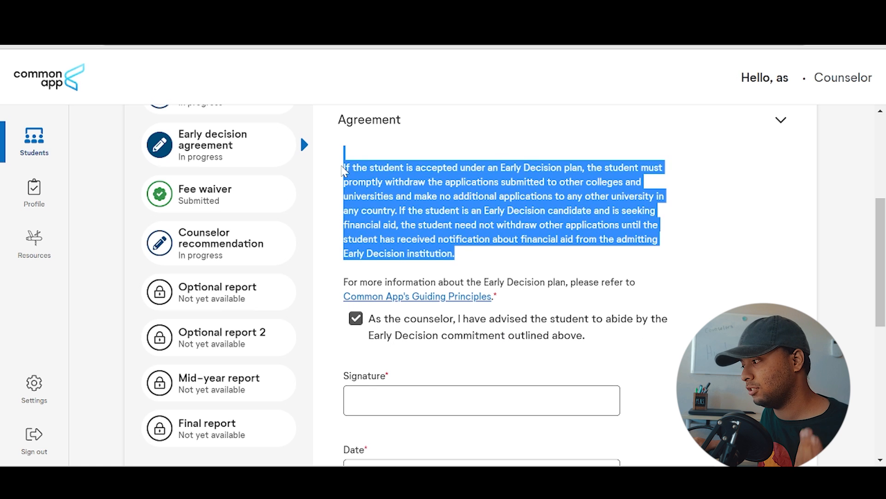
left_click(344, 171)
scroll(378, 184, "down", 3)
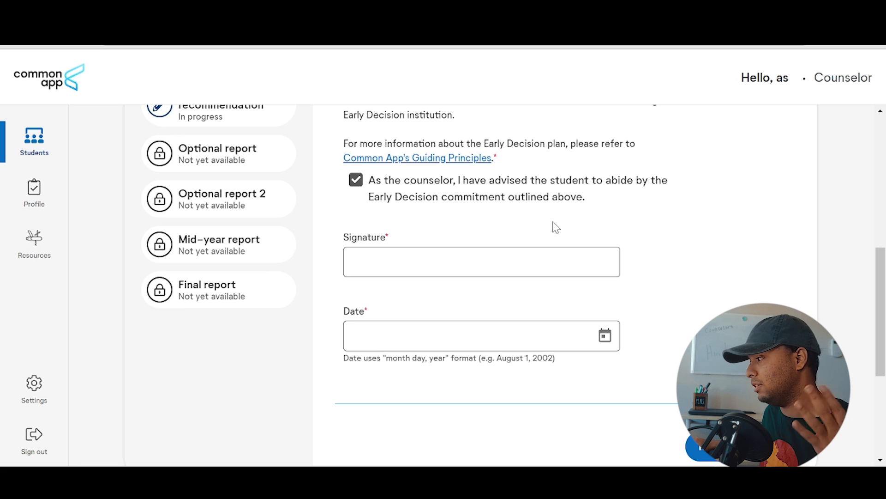
scroll(603, 200, "up", 3)
scroll(531, 233, "down", 3)
scroll(414, 280, "up", 4)
scroll(467, 275, "up", 1)
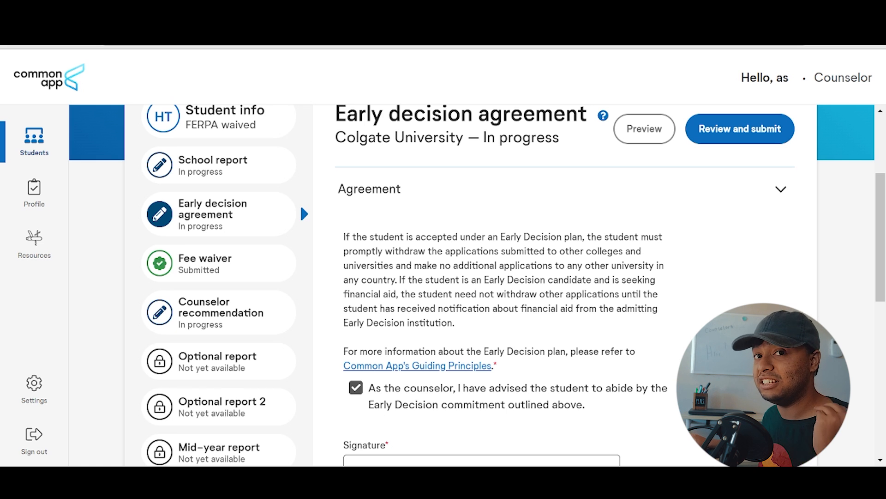
Enter "zz" as the signature on the Early Decision agreement and activate the date field.
scroll(832, 310, "down", 3)
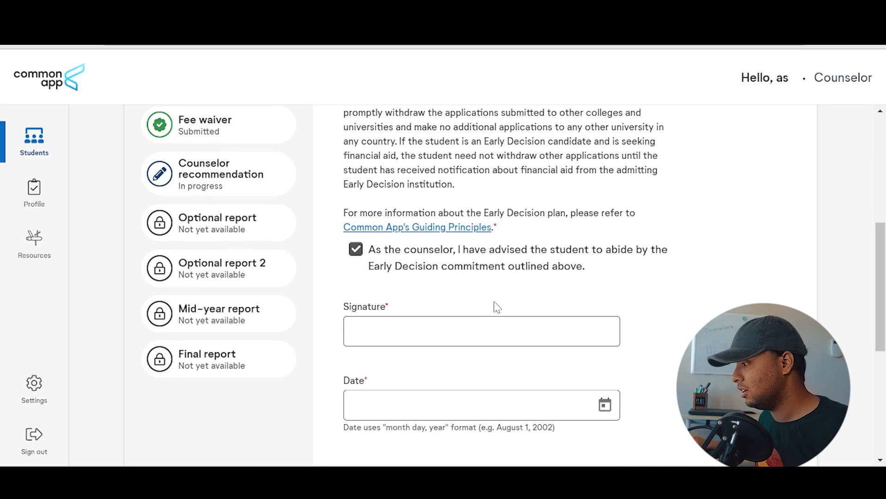
left_click(436, 325)
type("zz")
left_click(414, 393)
scroll(414, 393, "down", 4)
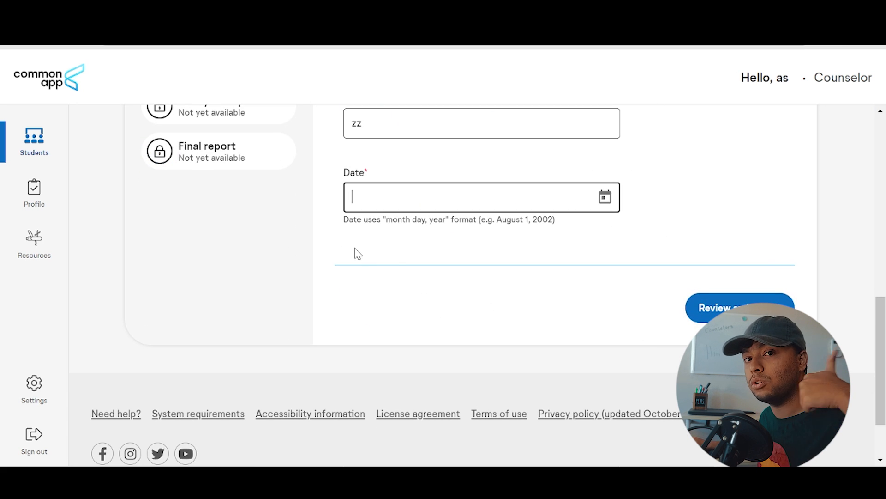
Reread the agreement's terms on withdrawing other applications and on Early Decision candidates seeking financial aid.
scroll(358, 254, "up", 10)
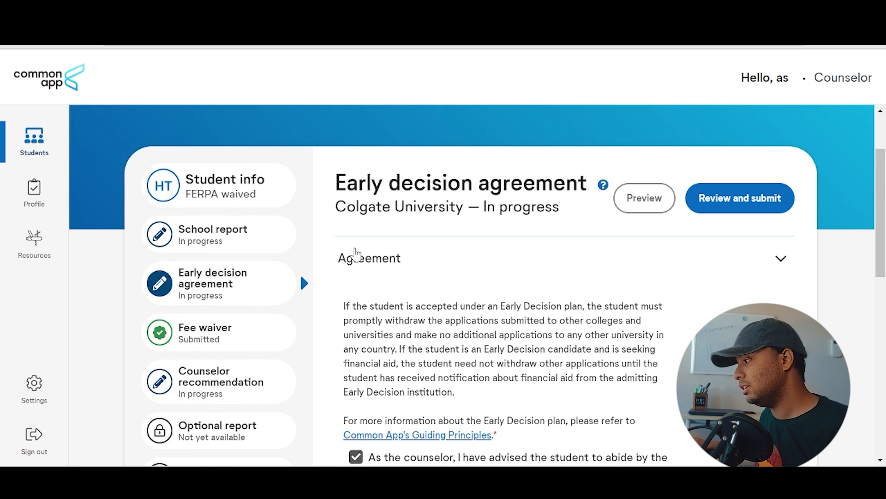
scroll(439, 221, "down", 1)
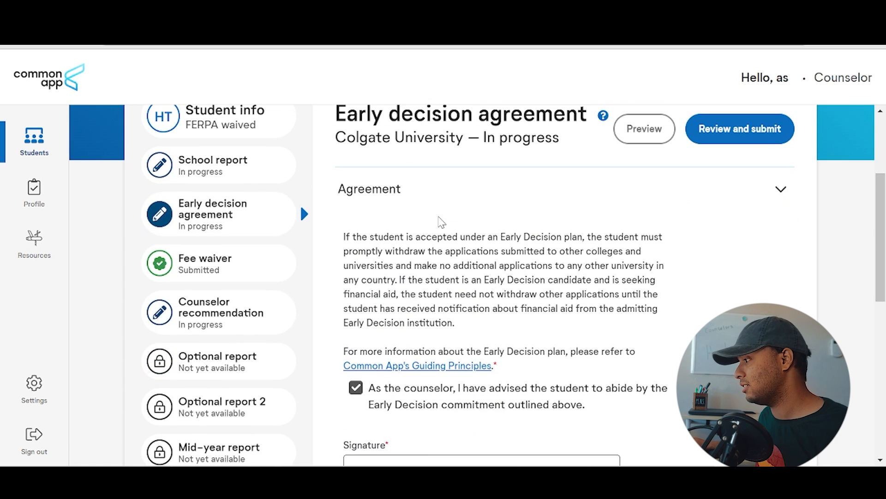
scroll(439, 222, "down", 1)
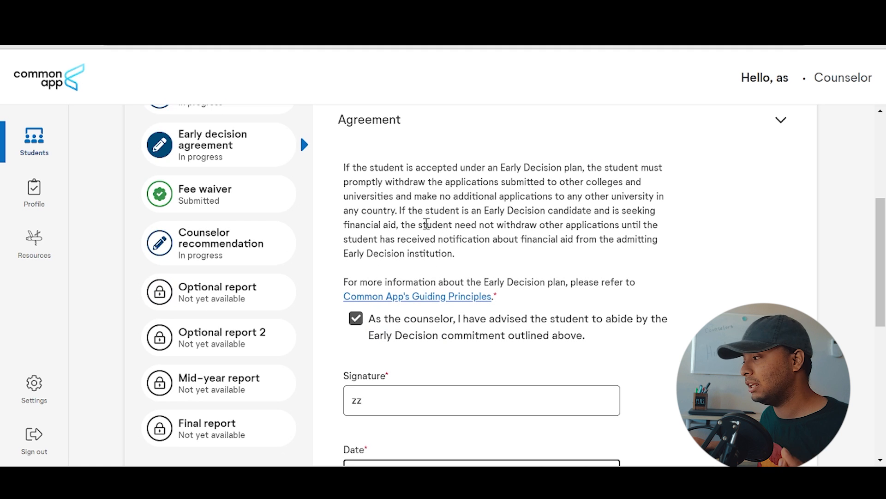
scroll(437, 208, "up", 1)
left_click_drag(414, 236, 487, 275)
left_click(436, 312)
left_click(487, 275)
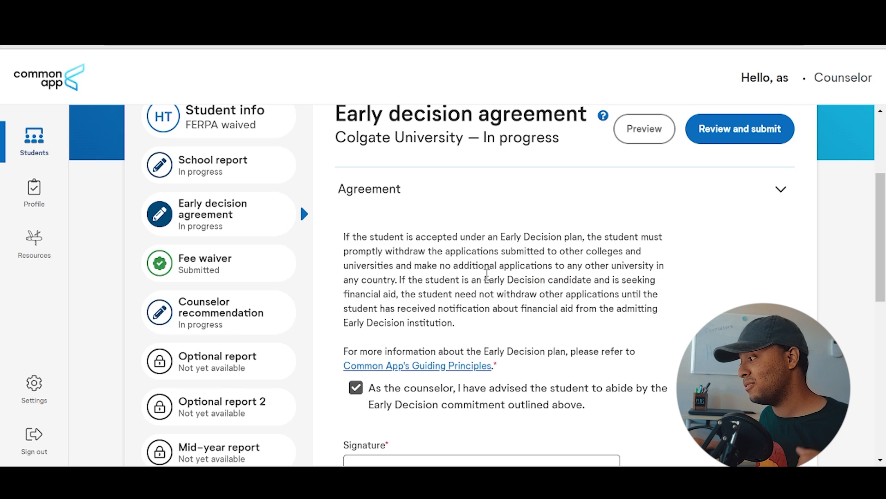
scroll(487, 275, "down", 3)
scroll(482, 266, "up", 2)
scroll(483, 266, "up", 4)
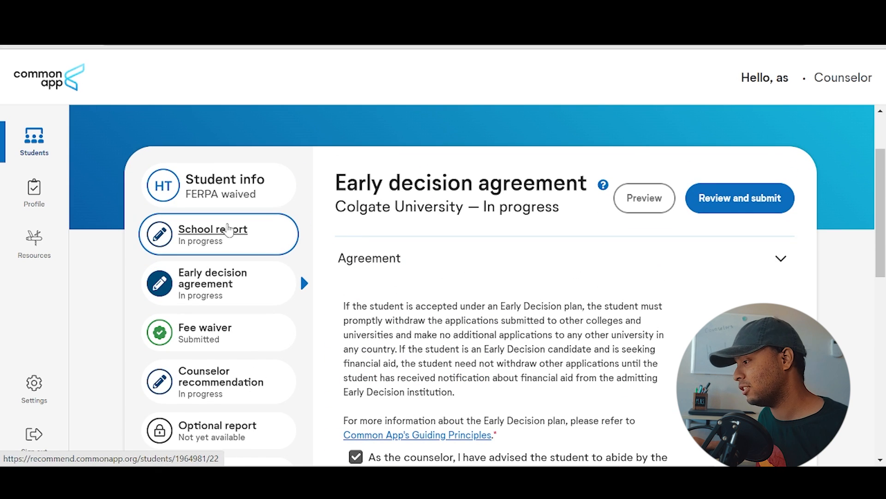
Review the student's list of counselor forms, from the School report through the Final report.
scroll(228, 231, "down", 2)
scroll(205, 263, "up", 2)
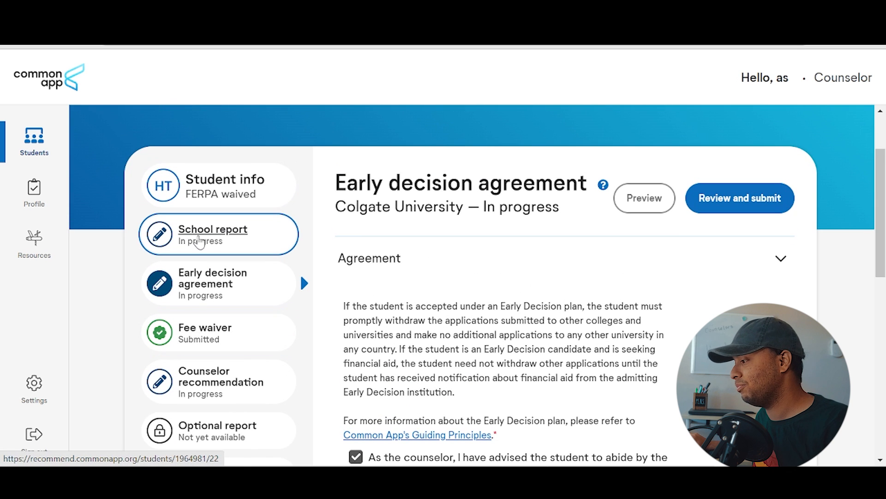
scroll(200, 240, "down", 2)
scroll(193, 239, "up", 2)
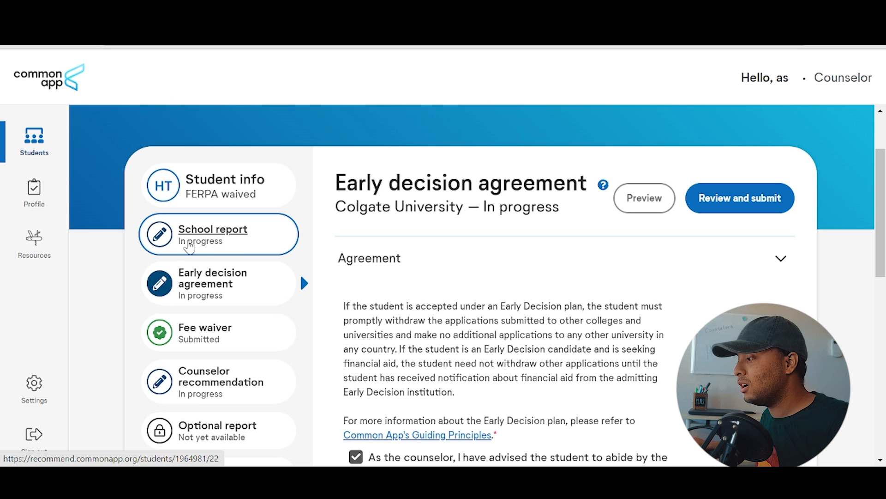
scroll(194, 240, "down", 4)
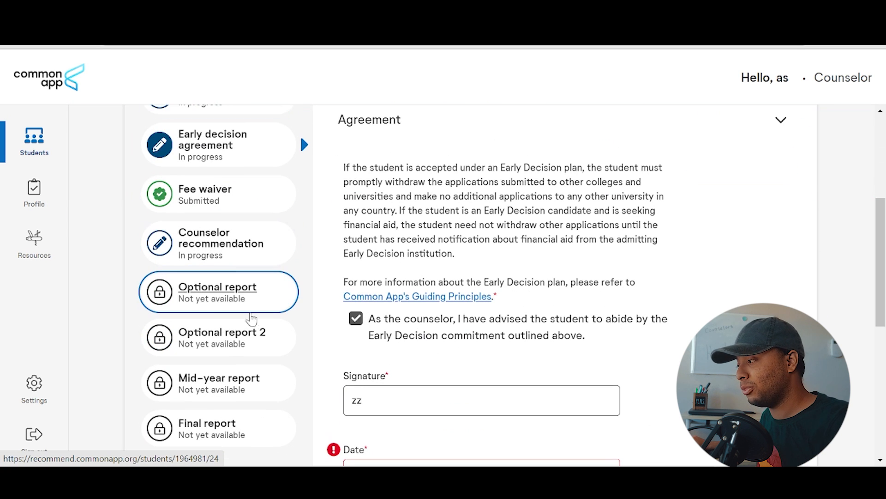
scroll(243, 303, "down", 2)
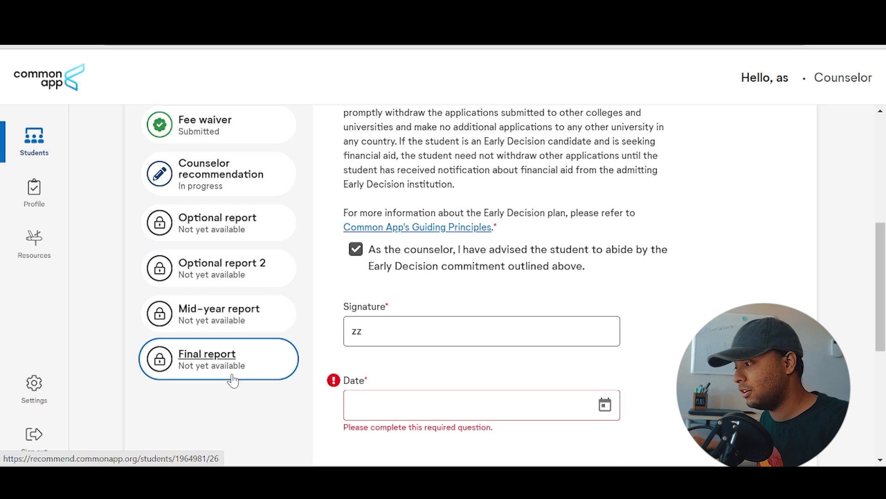
scroll(231, 373, "up", 6)
scroll(188, 236, "down", 10)
scroll(152, 416, "up", 8)
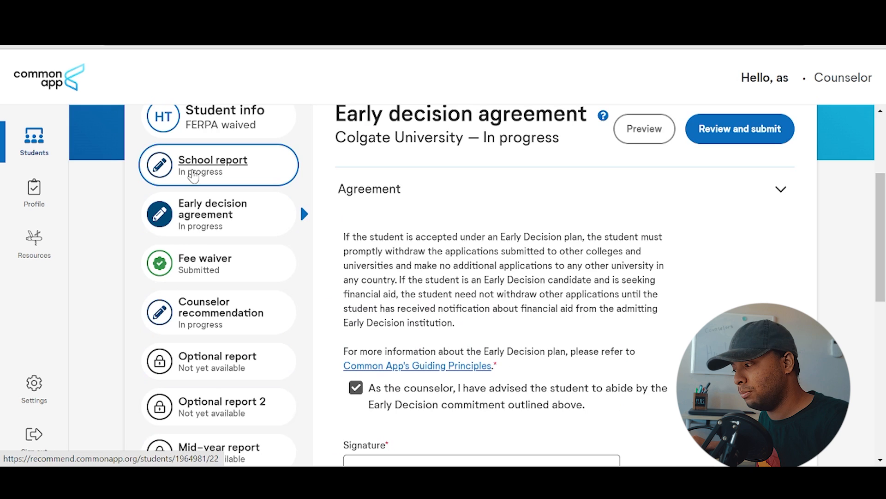
scroll(226, 258, "down", 2)
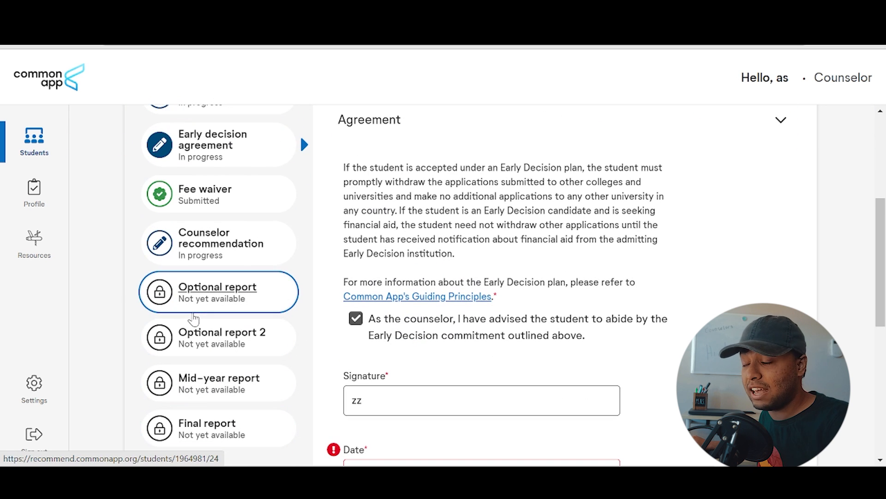
scroll(227, 340, "up", 2)
scroll(227, 337, "up", 3)
Open the student's School report and view the class rank reporting options without changing the answer.
left_click(191, 306)
scroll(364, 316, "down", 8)
scroll(374, 316, "up", 8)
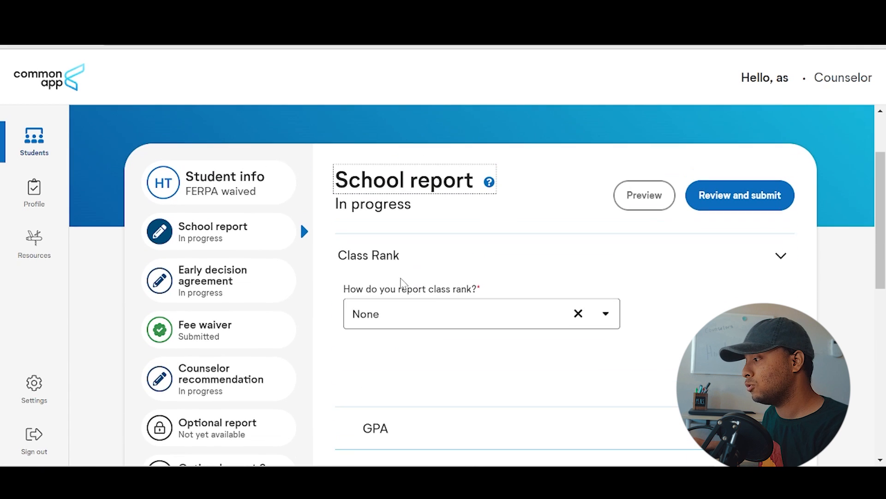
scroll(431, 321, "down", 1)
left_click(429, 311)
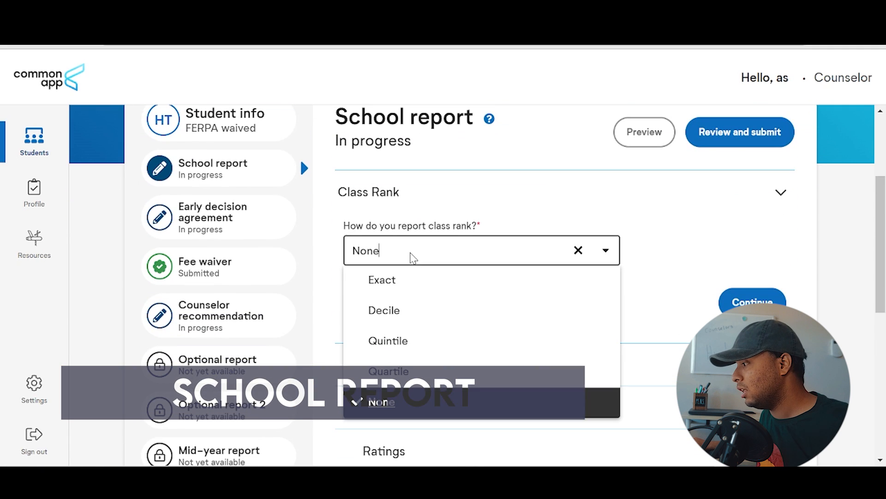
left_click(742, 246)
Go through the School report's GPA section, keeping No as the answer, and continue to the Curriculum section.
scroll(600, 233, "up", 4)
left_click(434, 347)
left_click(691, 297)
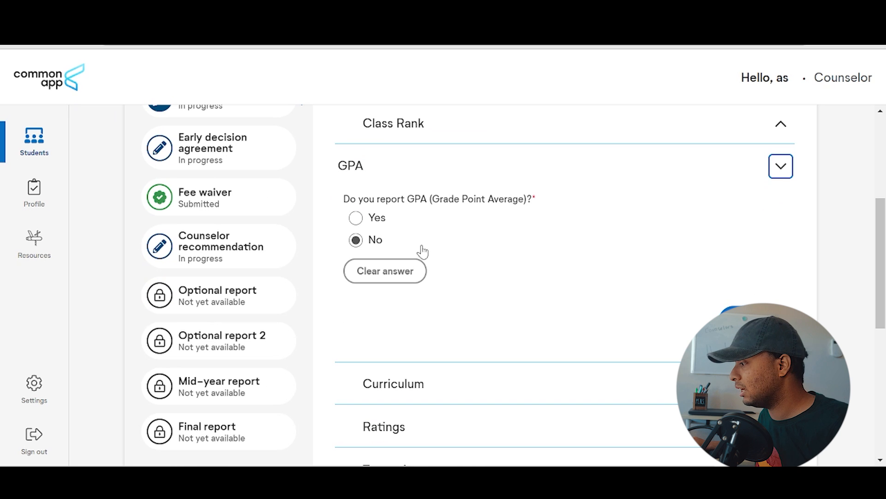
left_click(750, 317)
Mark the applicant as an IB Diploma candidate and rate the applicant's course selection as Very demanding.
scroll(444, 216, "down", 2)
scroll(444, 215, "down", 4)
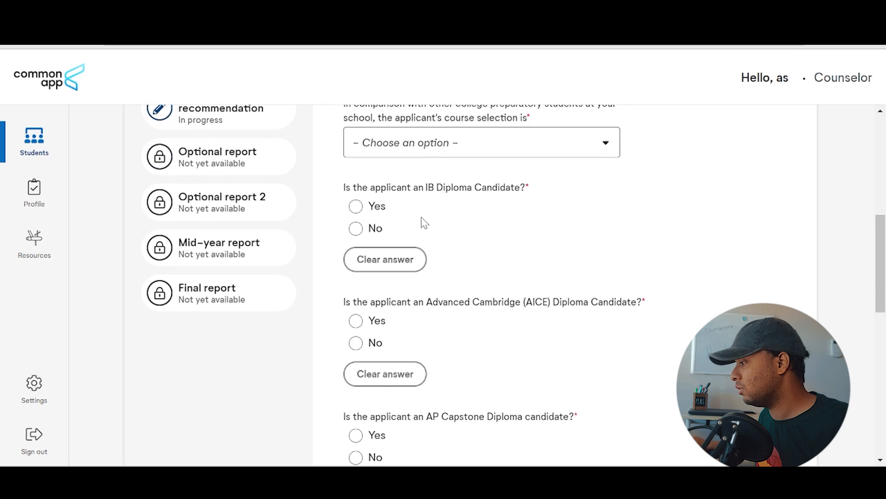
scroll(413, 238, "up", 2)
scroll(384, 277, "up", 2)
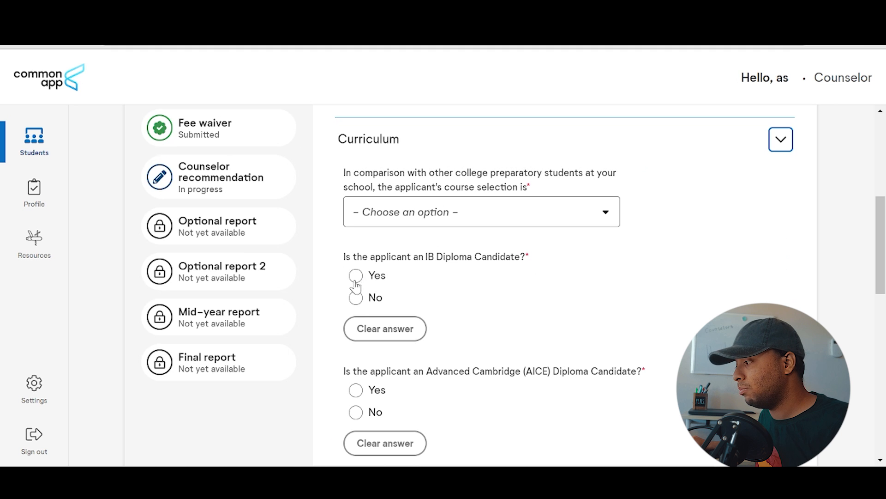
left_click(360, 276)
left_click(469, 224)
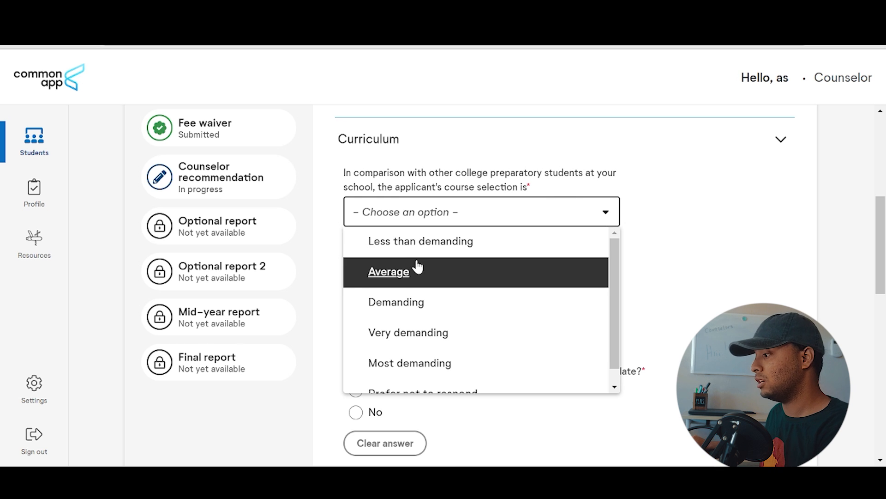
scroll(416, 264, "down", 1)
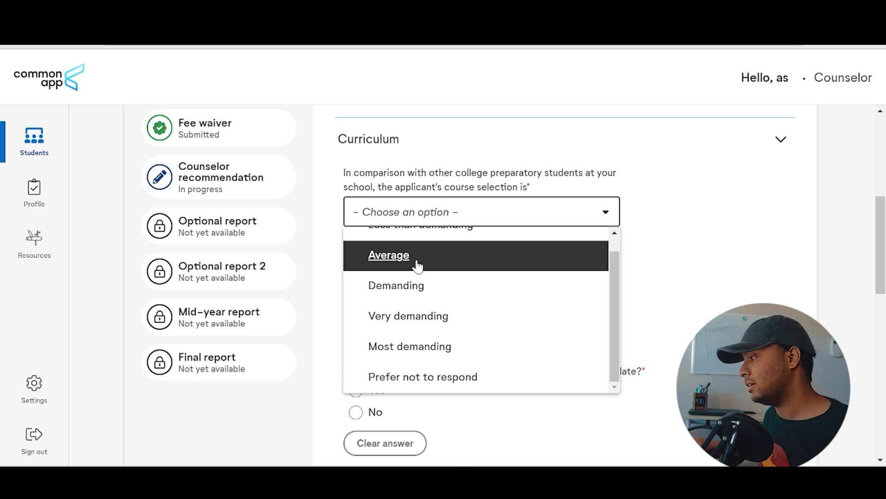
scroll(416, 266, "up", 1)
scroll(418, 266, "down", 1)
scroll(436, 335, "up", 1)
scroll(433, 344, "down", 1)
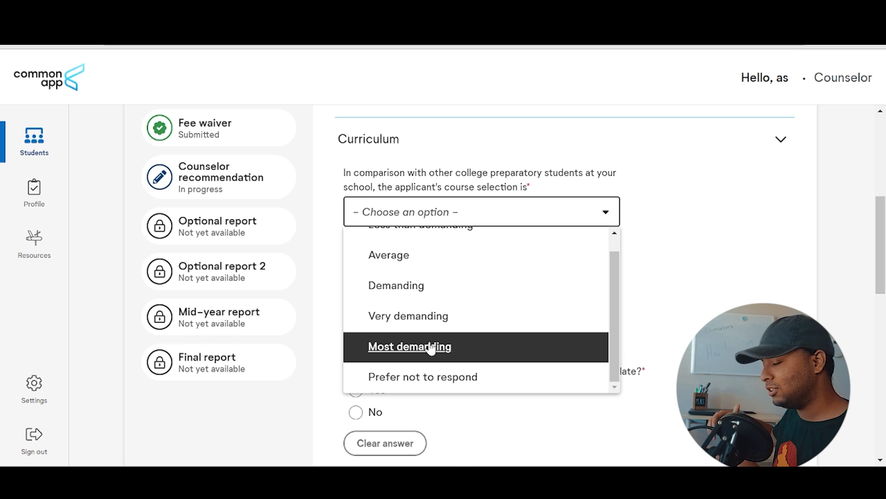
scroll(431, 348, "up", 1)
scroll(431, 347, "down", 1)
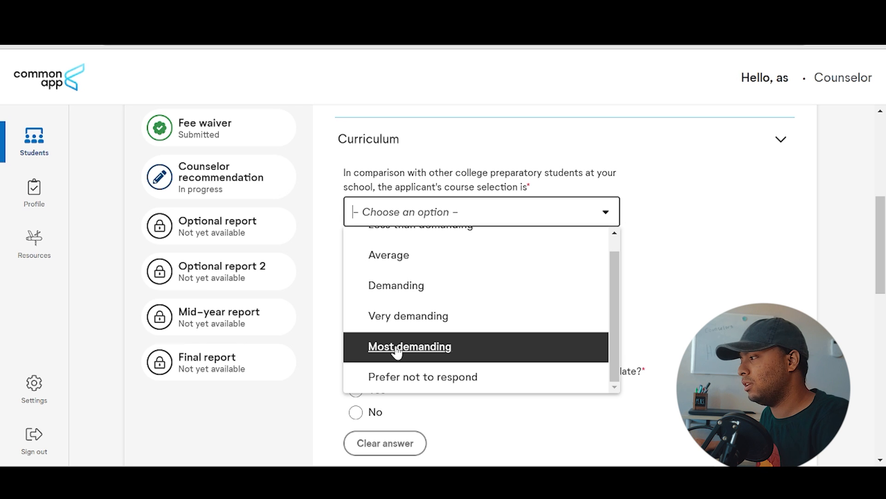
left_click(390, 319)
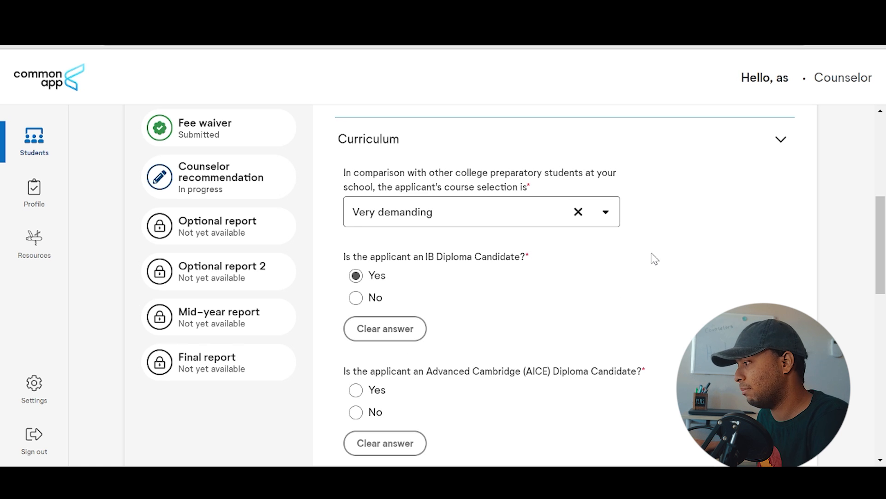
Examine the remaining course selection ratings, including Most demanding and Prefer not to respond, without changing the answer.
left_click(567, 210)
left_click(720, 242)
left_click(495, 219)
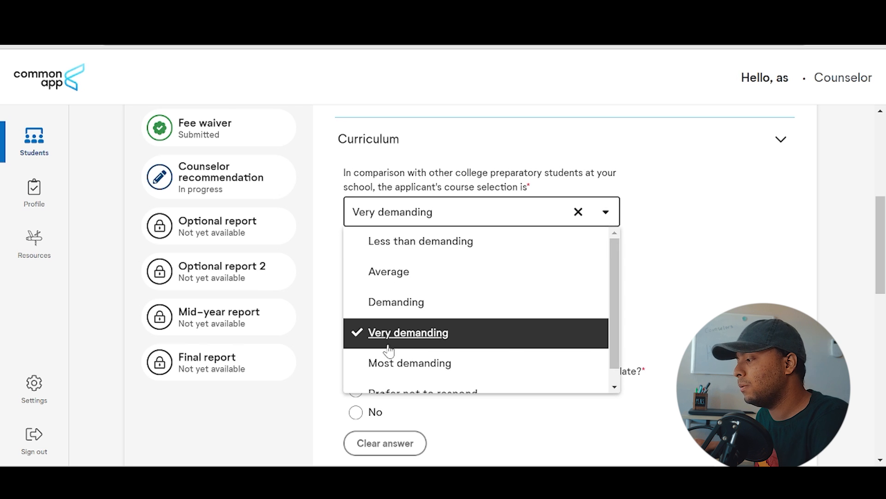
left_click(723, 312)
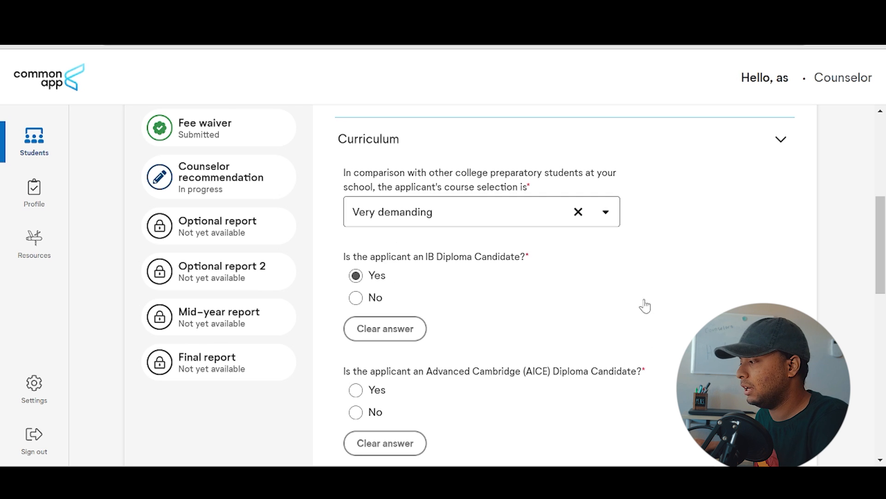
left_click(406, 222)
scroll(457, 369, "down", 1)
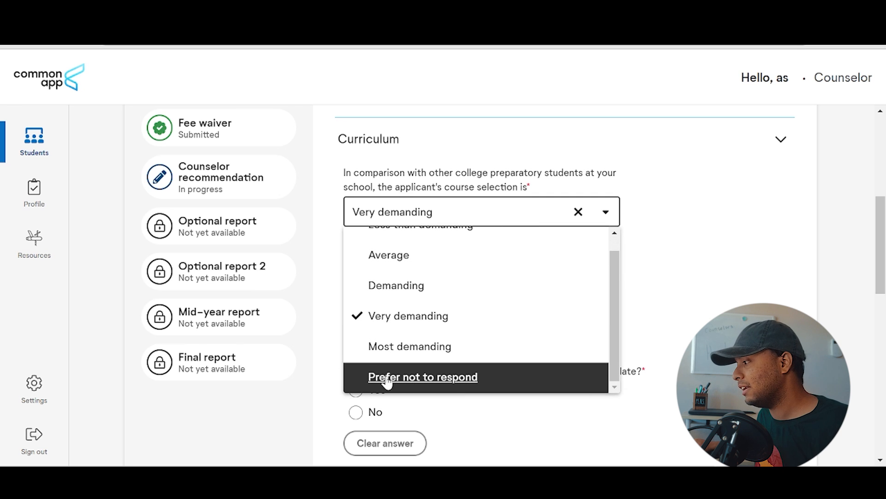
scroll(392, 350, "up", 1)
scroll(418, 379, "down", 1)
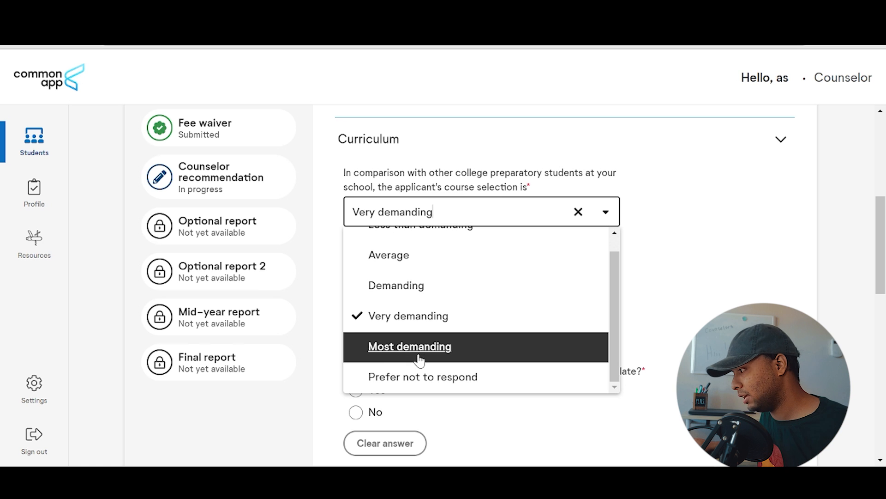
left_click(693, 320)
Answer No to whether the applicant is an Advanced Cambridge (AICE) Diploma candidate.
scroll(652, 299, "down", 3)
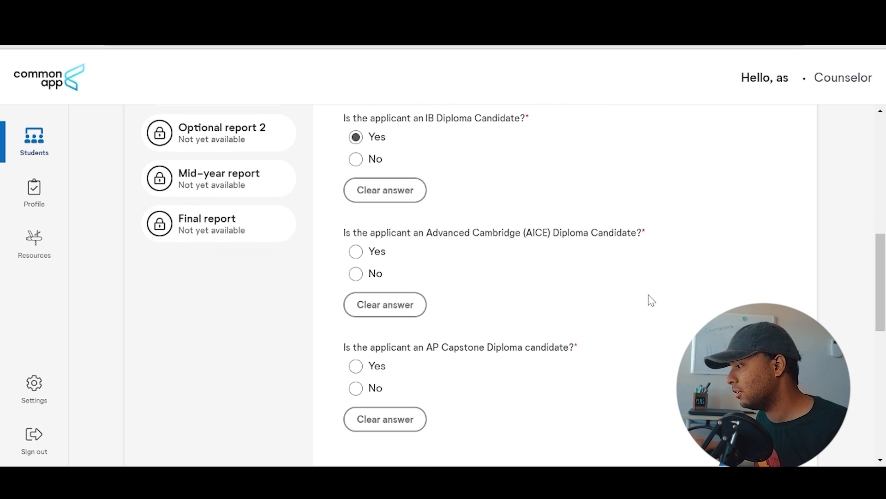
left_click_drag(431, 231, 619, 233)
left_click(619, 233)
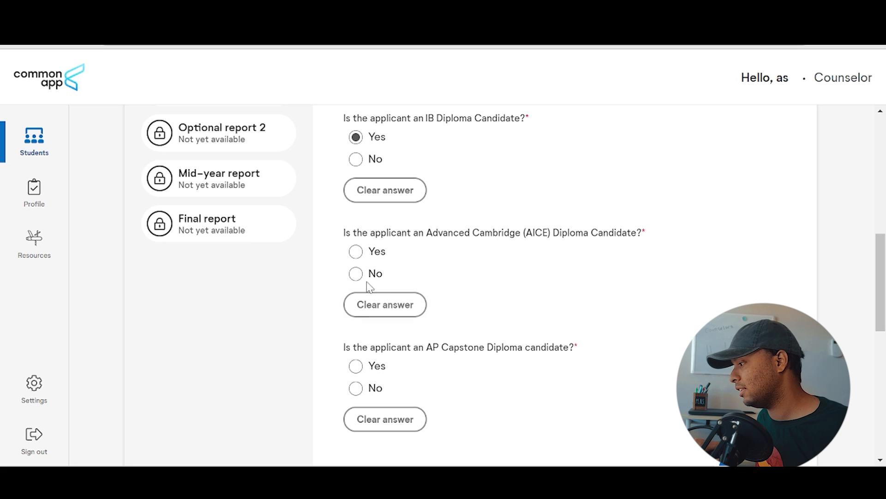
left_click(356, 274)
scroll(514, 238, "down", 3)
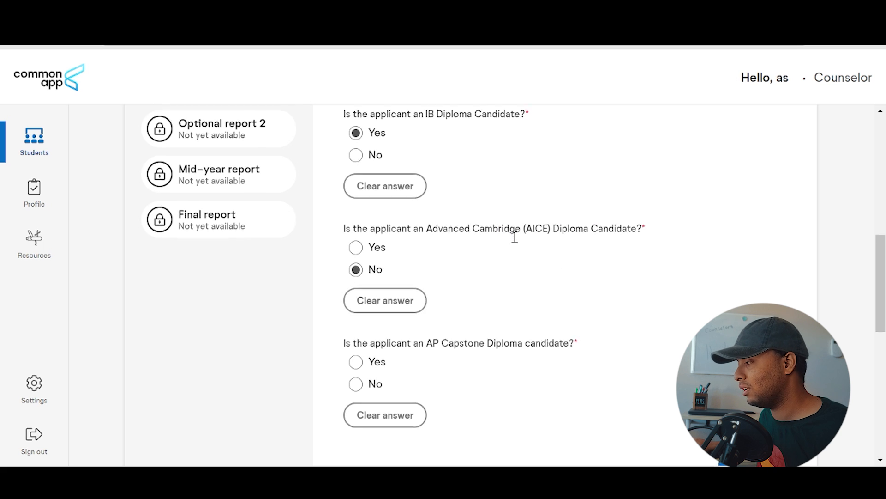
Answer No to whether the applicant is an AP Capstone Diploma candidate, and continue to the Ratings section.
left_click(357, 250)
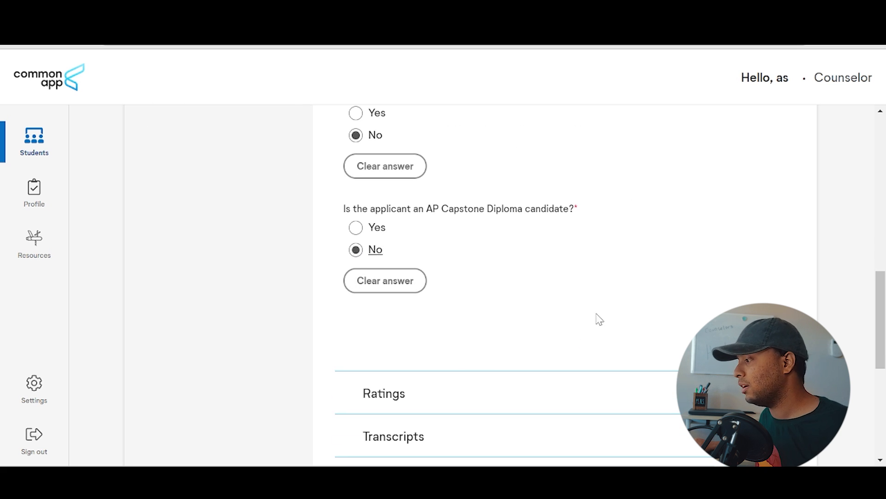
scroll(659, 268, "up", 4)
scroll(488, 260, "down", 3)
scroll(536, 281, "down", 1)
left_click(640, 374)
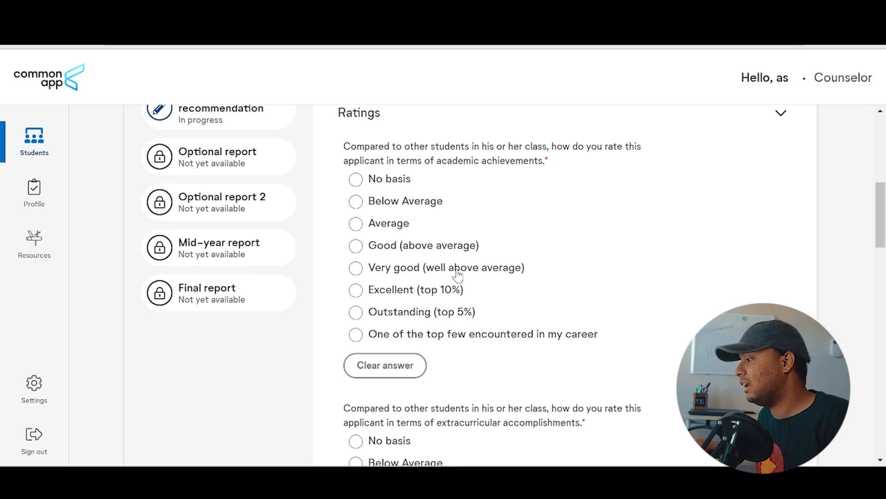
Rate academic achievements as Outstanding (top 5%) and extracurricular accomplishments as One of the top few encountered in my career.
left_click(376, 314)
scroll(396, 283, "down", 3)
scroll(410, 295, "up", 2)
scroll(410, 293, "down", 3)
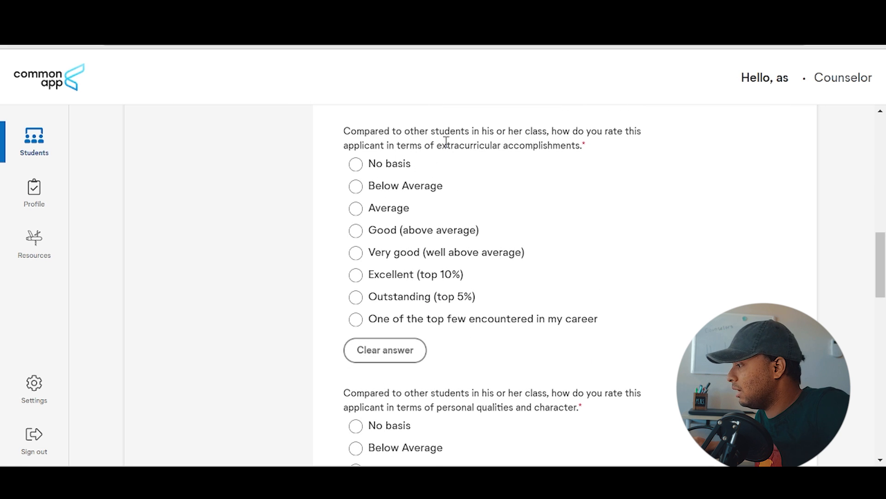
left_click_drag(446, 145, 562, 143)
left_click(475, 324)
scroll(617, 297, "down", 3)
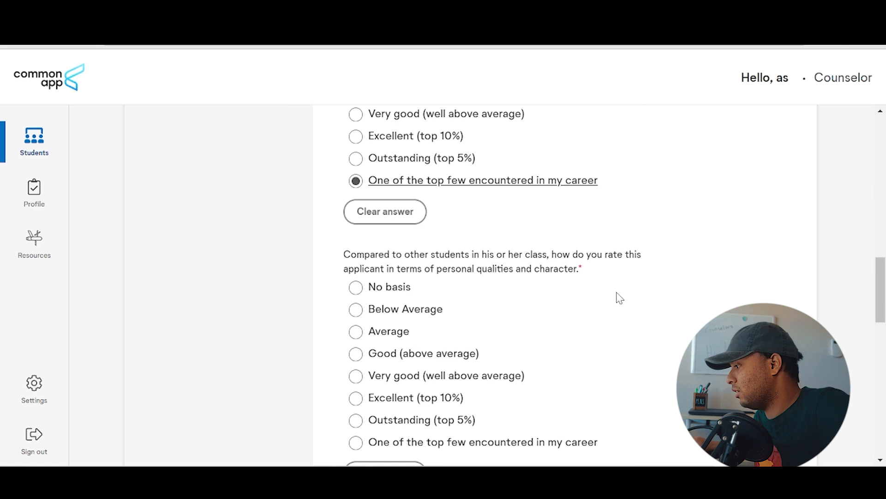
Rate the applicant Below Average both for personal qualities and character and overall, and continue to the Transcripts section.
scroll(511, 173, "down", 3)
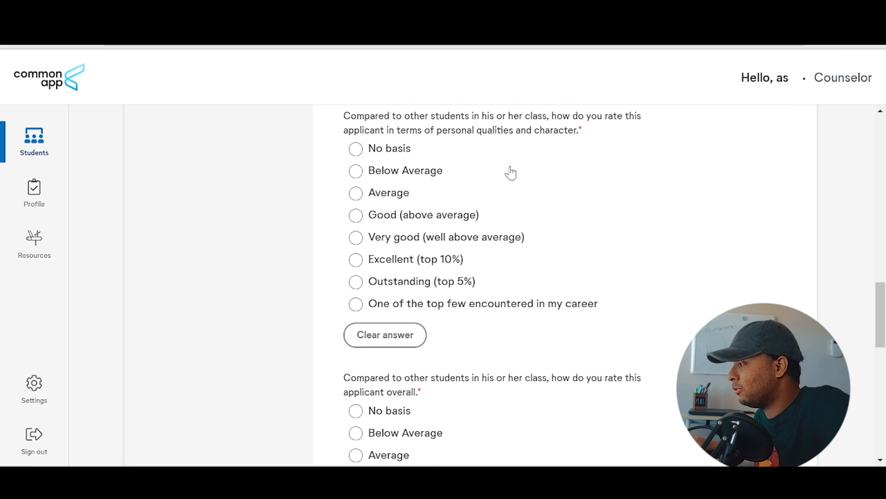
left_click(402, 175)
scroll(645, 247, "down", 5)
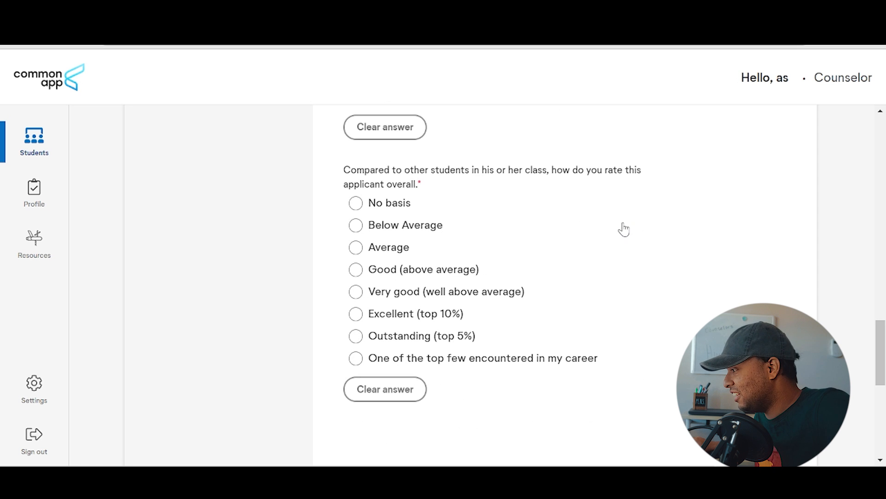
left_click(418, 226)
scroll(682, 241, "down", 2)
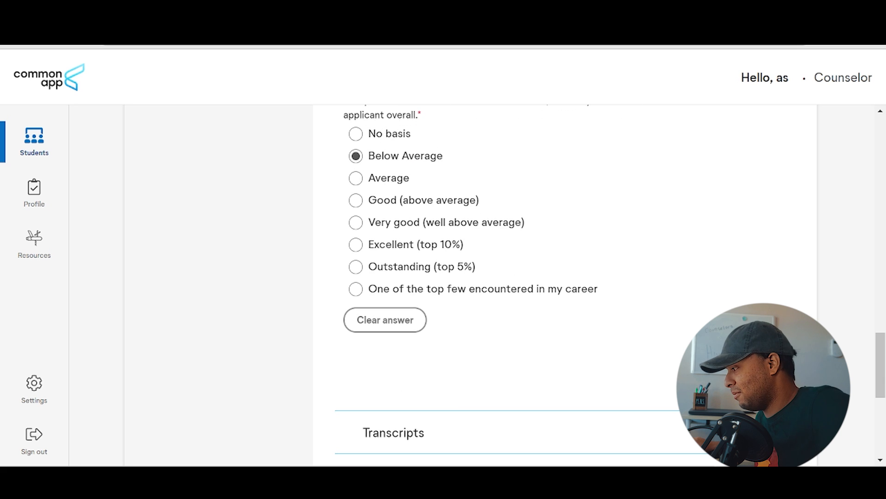
left_click(752, 371)
scroll(481, 261, "up", 5)
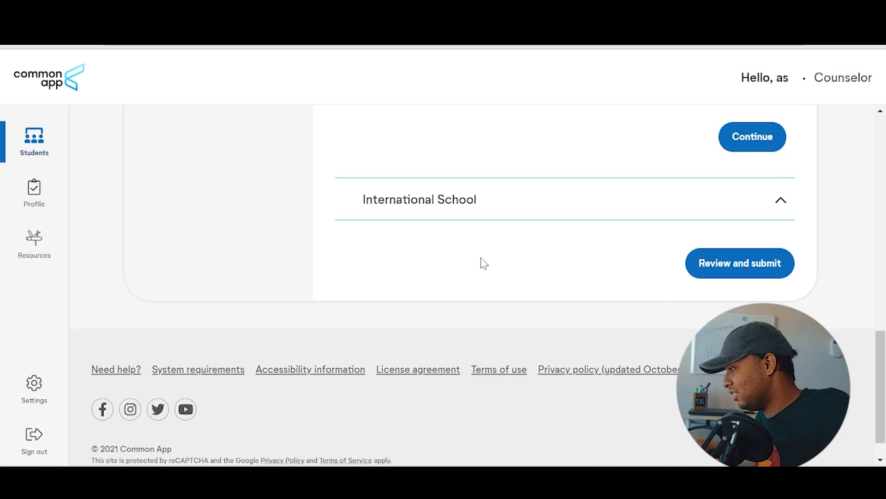
Set the number of official transcripts that can be provided for the applicant to 2.
scroll(483, 261, "up", 5)
scroll(443, 286, "down", 3)
left_click(420, 282)
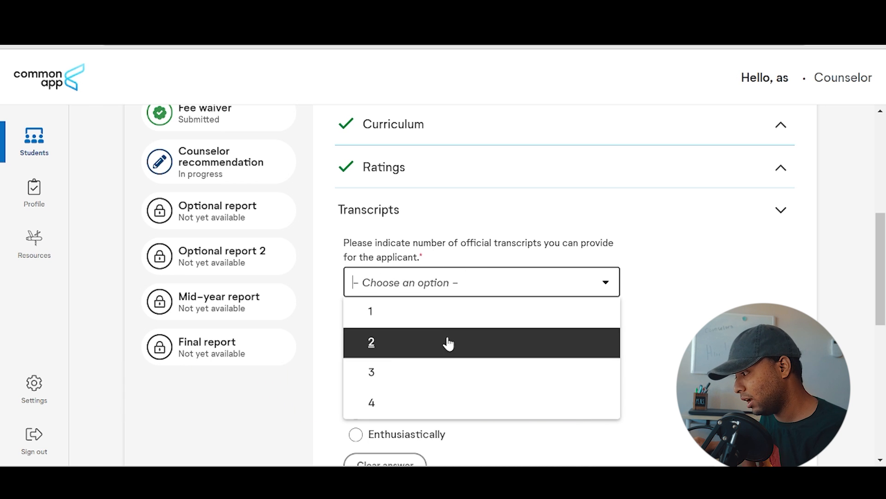
left_click(449, 342)
Examine the Transcripts section, including the upload fields, affirmation, most recent grades and recommendation questions, and the available transcript counts.
scroll(677, 291, "down", 9)
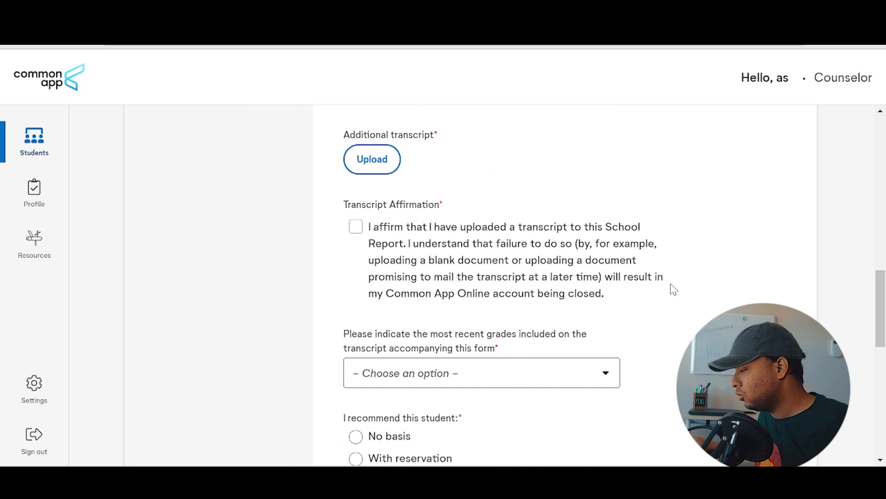
scroll(375, 209, "up", 10)
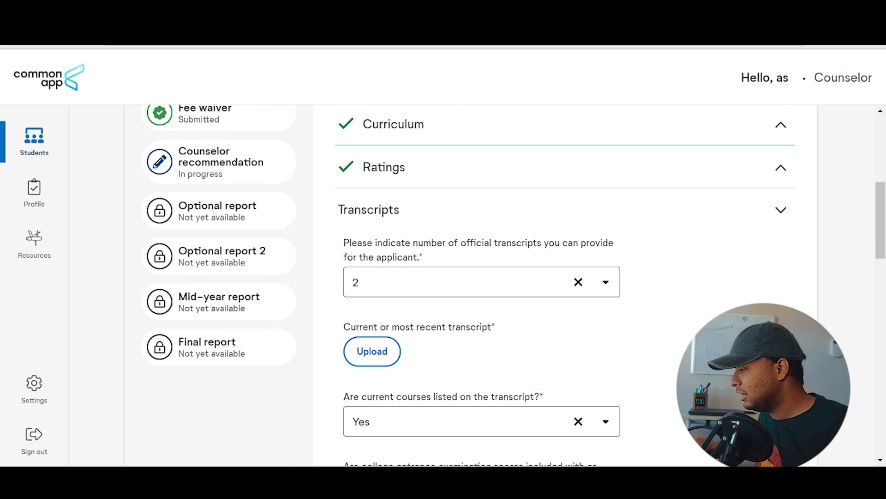
scroll(332, 376, "down", 12)
scroll(551, 209, "up", 1)
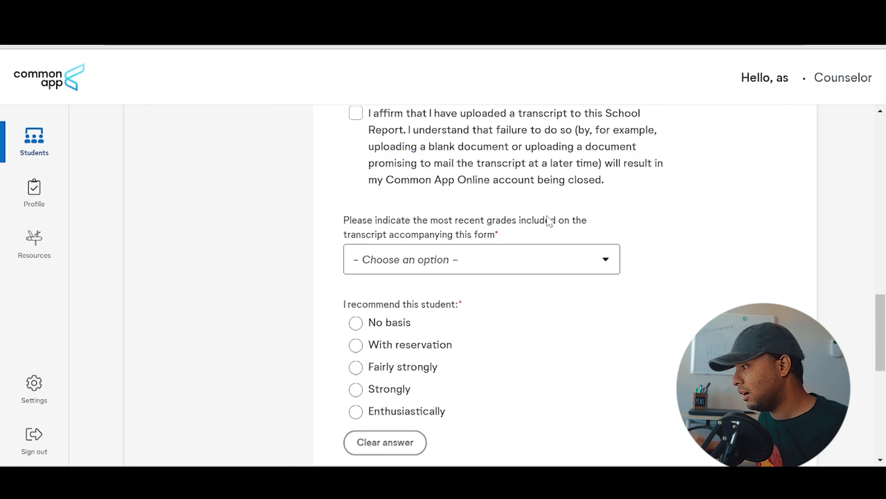
scroll(551, 209, "up", 15)
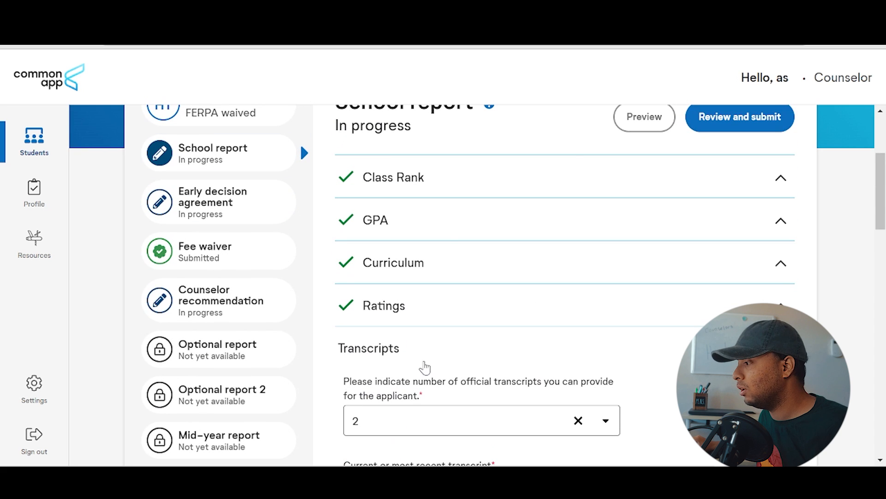
scroll(452, 234, "down", 6)
scroll(480, 210, "up", 2)
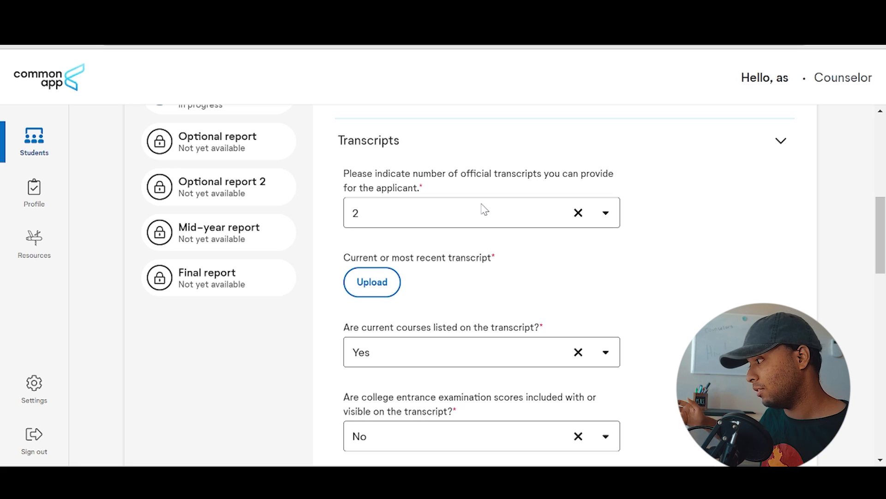
left_click(484, 209)
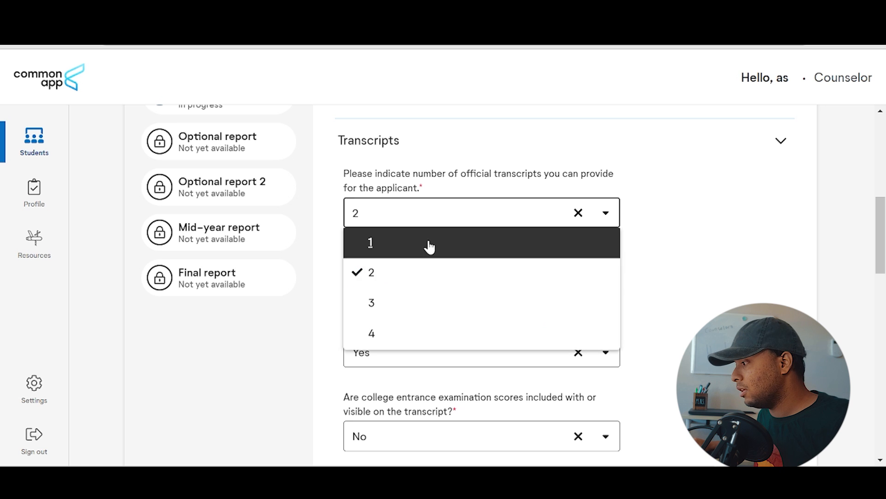
left_click(718, 241)
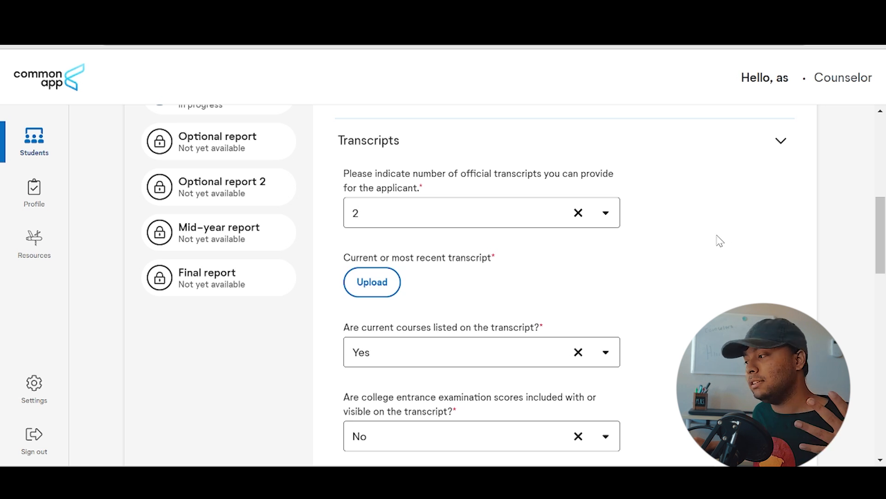
scroll(478, 209, "down", 3)
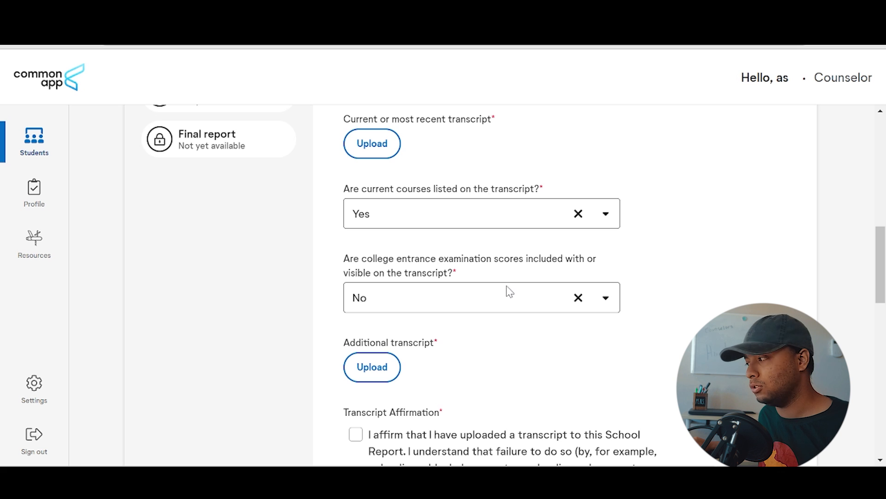
scroll(509, 291, "up", 3)
Change the number of official transcripts to 1 and check the transcript upload fields.
left_click(431, 221)
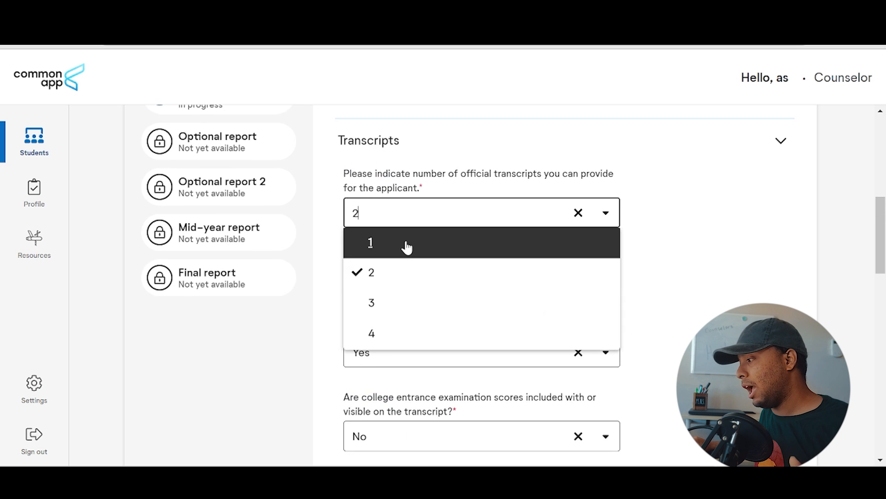
left_click(406, 247)
scroll(390, 277, "down", 5)
scroll(369, 240, "up", 3)
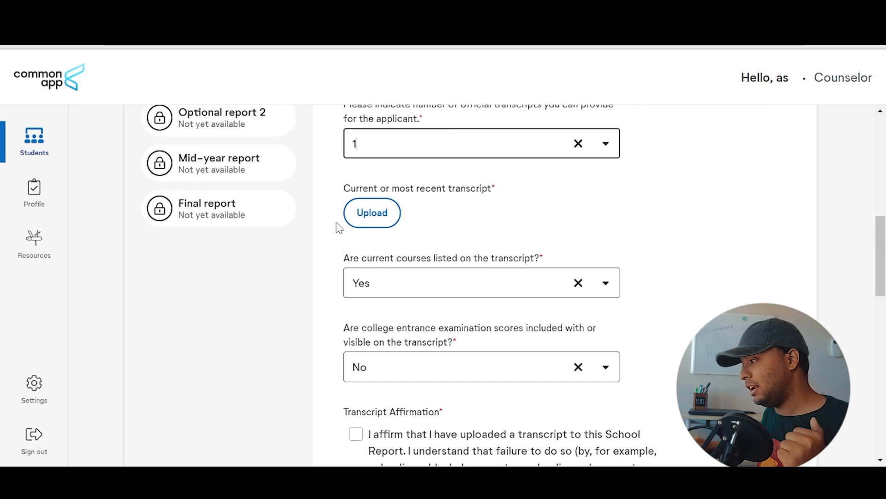
Examine the file options and upload limits for the current or most recent transcript, and close the upload dialog without adding a file.
left_click(349, 223)
left_click(323, 237)
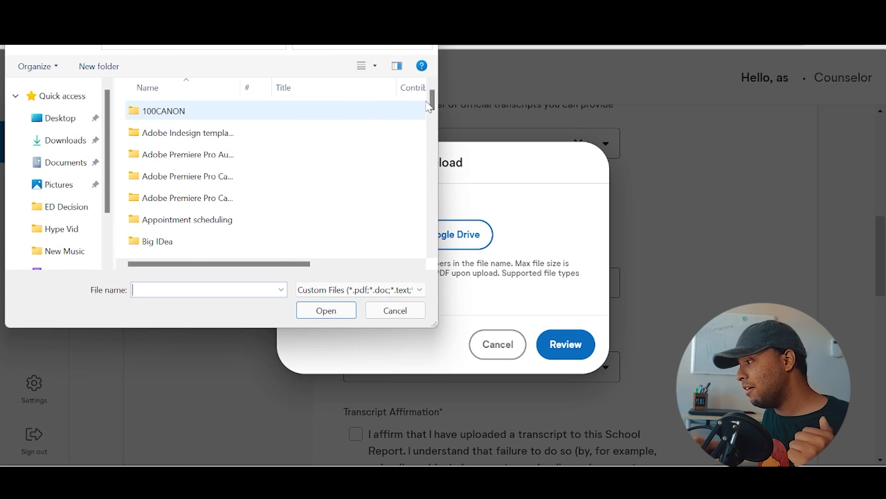
key("Escape")
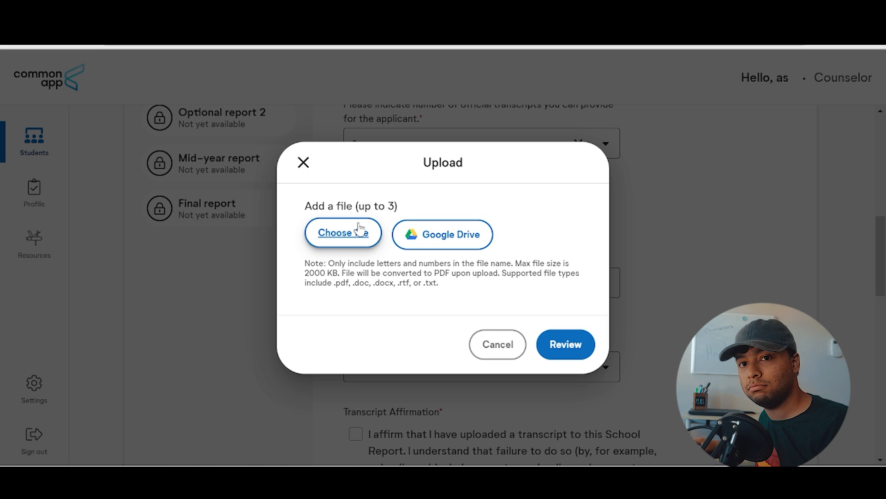
left_click(303, 163)
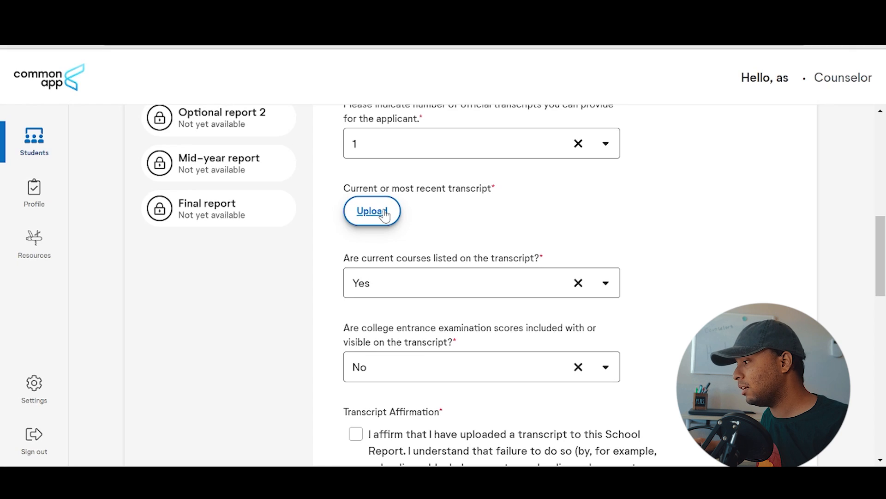
left_click(372, 211)
left_click_drag(312, 206, 353, 206)
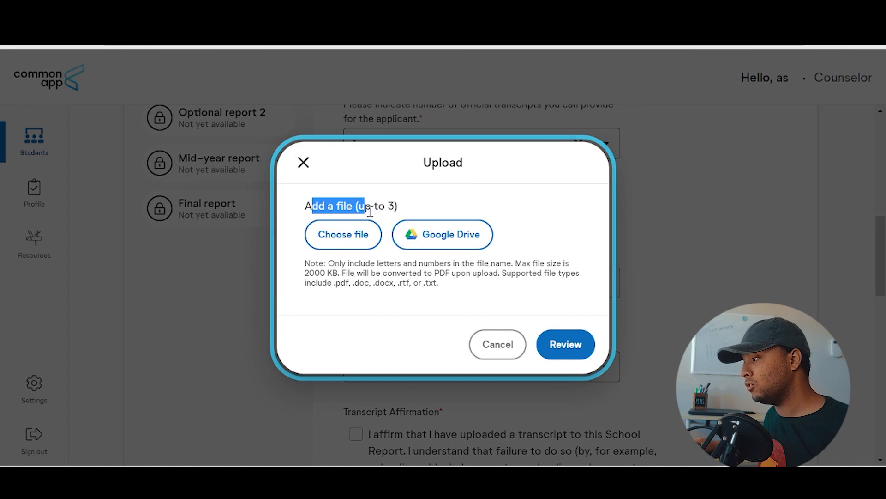
left_click(370, 212)
left_click(303, 162)
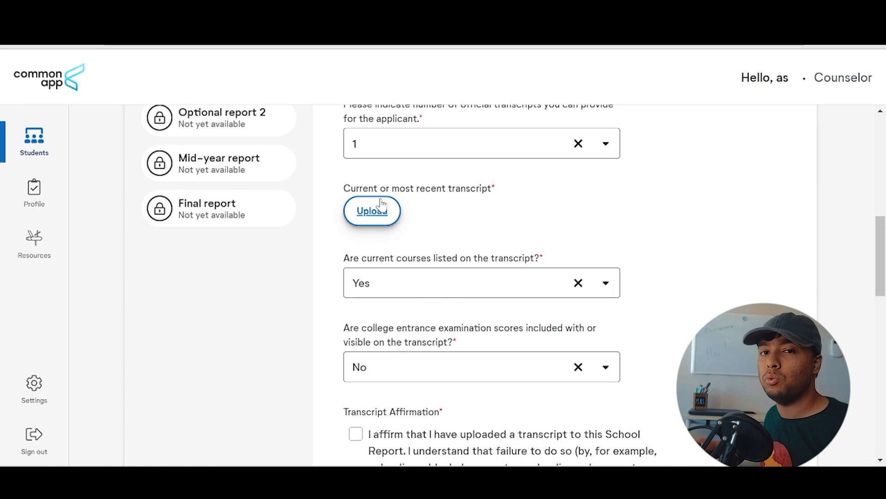
Set the number of official transcripts to 4 and look over the additional transcript upload fields.
left_click(411, 153)
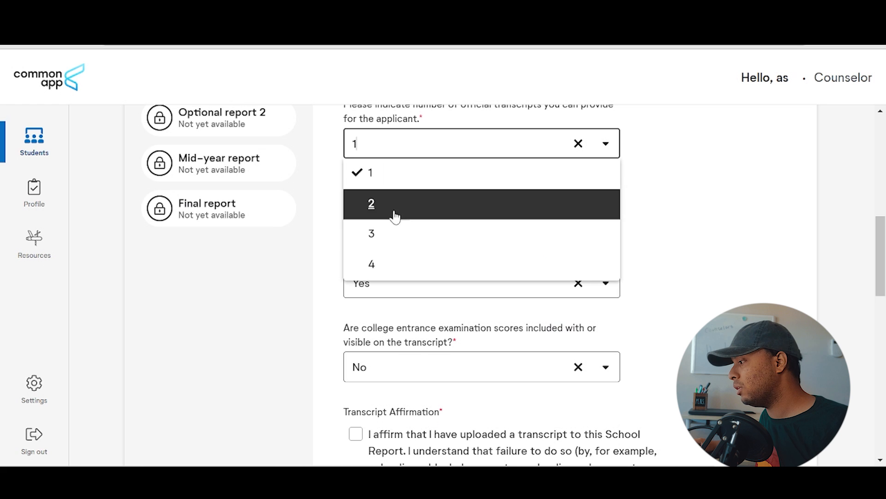
left_click(372, 259)
scroll(640, 271, "up", 3)
scroll(339, 349, "down", 9)
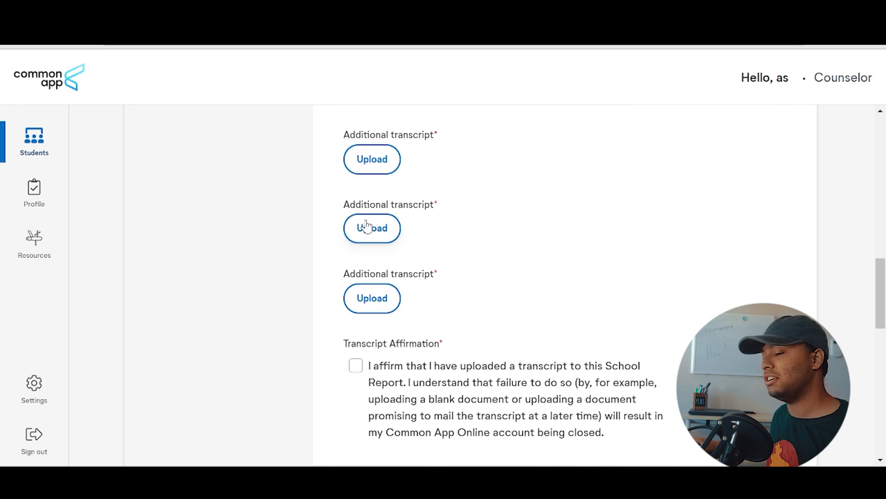
scroll(354, 307, "up", 4)
scroll(354, 307, "up", 3)
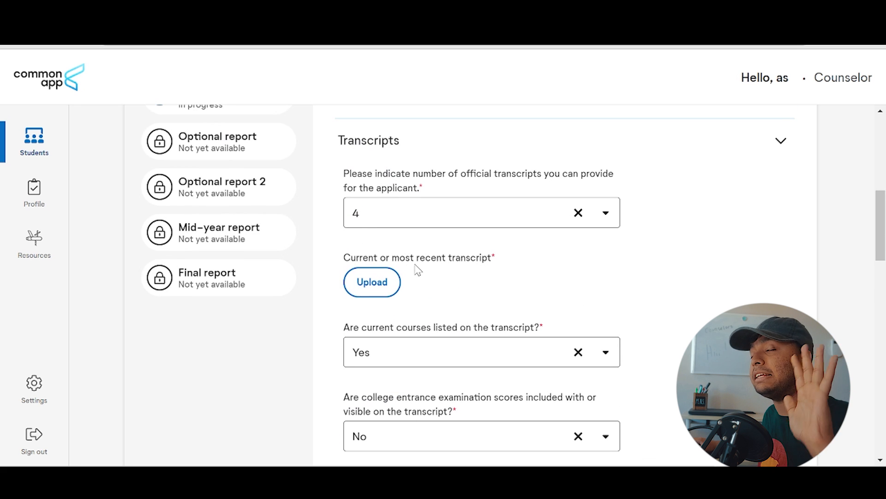
Set the number of official transcripts back to 1.
left_click(457, 212)
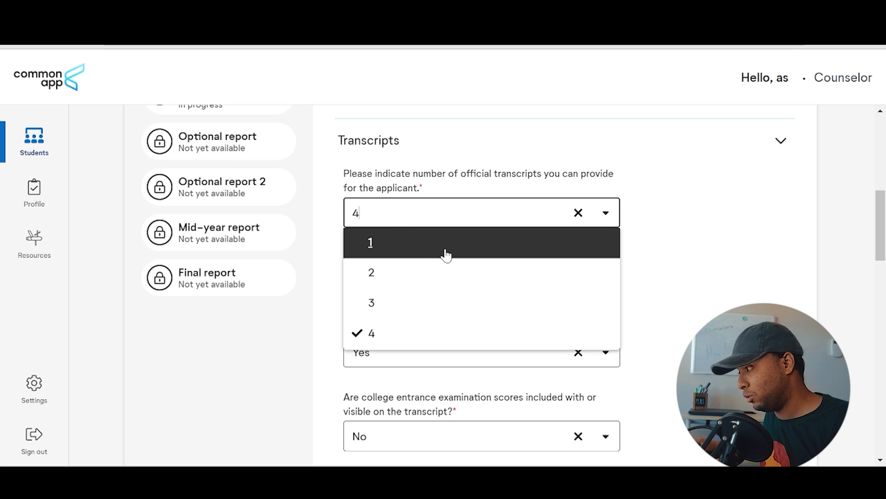
left_click(390, 254)
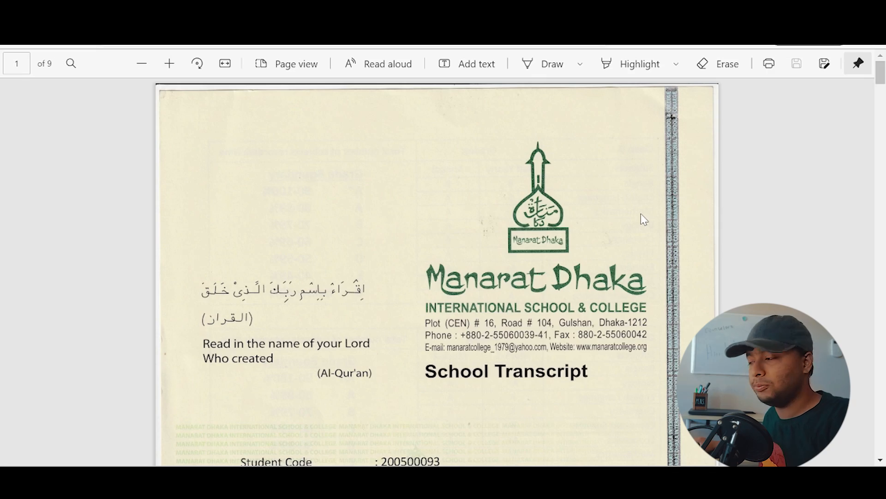
Examine the school transcript and the GCE O Level statement of results in the sample transcript PDF.
scroll(629, 217, "down", 8)
scroll(335, 248, "down", 10)
scroll(293, 211, "down", 5)
scroll(293, 210, "up", 4)
scroll(406, 198, "down", 20)
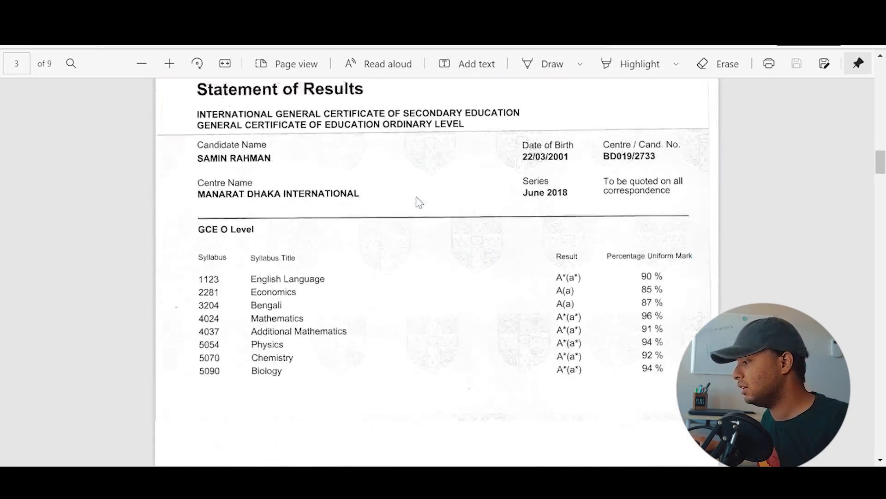
scroll(407, 199, "up", 4)
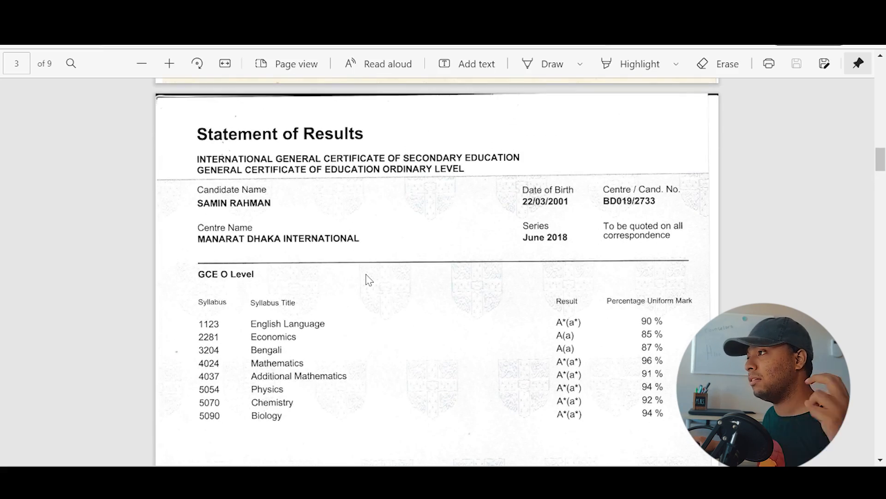
Examine the college transcript pages of the PDF, including the AS grades, official seal and signatures.
scroll(367, 277, "down", 15)
scroll(363, 270, "down", 2)
scroll(362, 275, "up", 4)
scroll(286, 296, "down", 10)
scroll(323, 286, "down", 6)
scroll(374, 277, "up", 1)
scroll(425, 221, "down", 1)
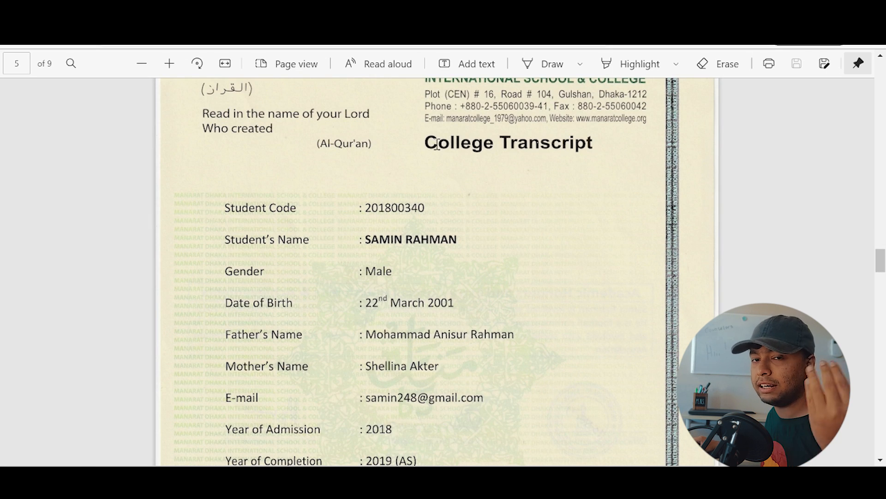
scroll(436, 143, "down", 15)
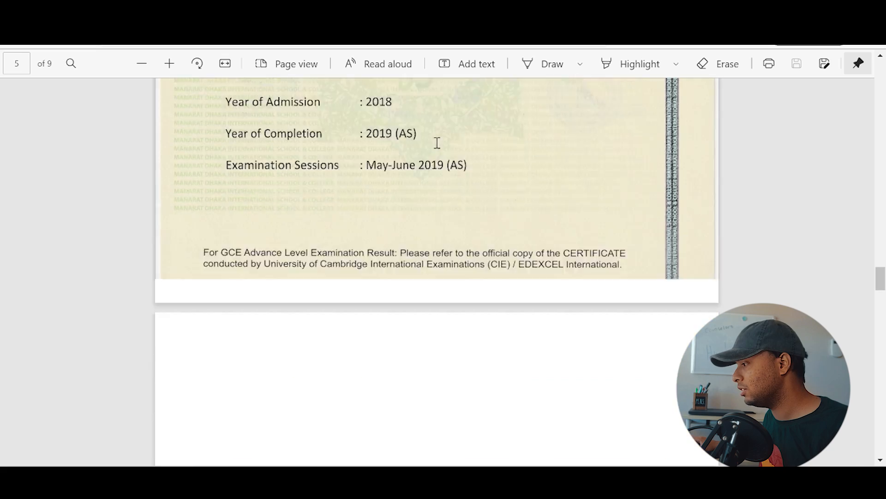
scroll(362, 224, "up", 6)
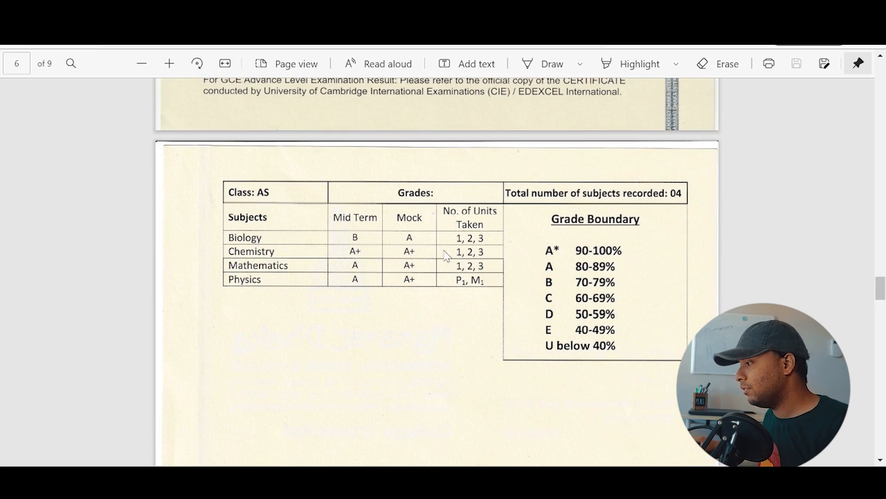
scroll(216, 238, "down", 10)
scroll(269, 235, "up", 6)
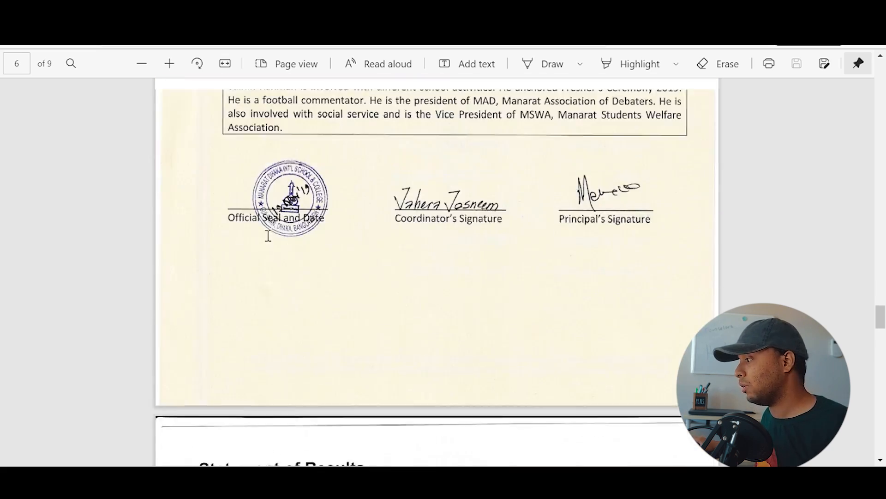
Examine the AS and A Level statement of results, recheck the earlier transcript PDF pages, and switch back to Common App's Transcripts section.
scroll(267, 238, "up", 4)
scroll(268, 239, "down", 12)
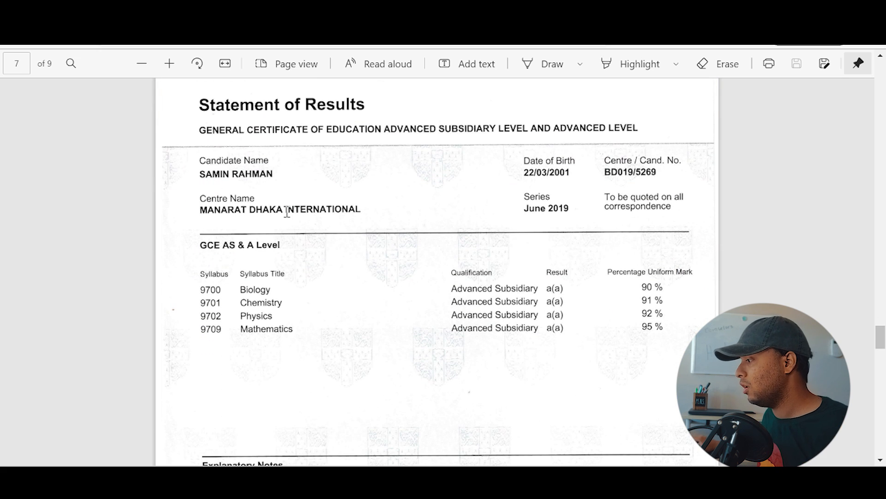
scroll(286, 212, "up", 1)
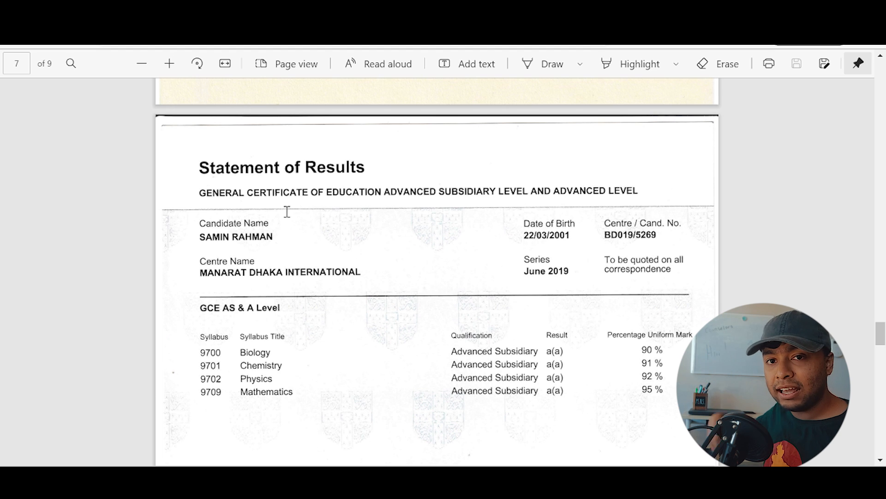
scroll(286, 209, "up", 3)
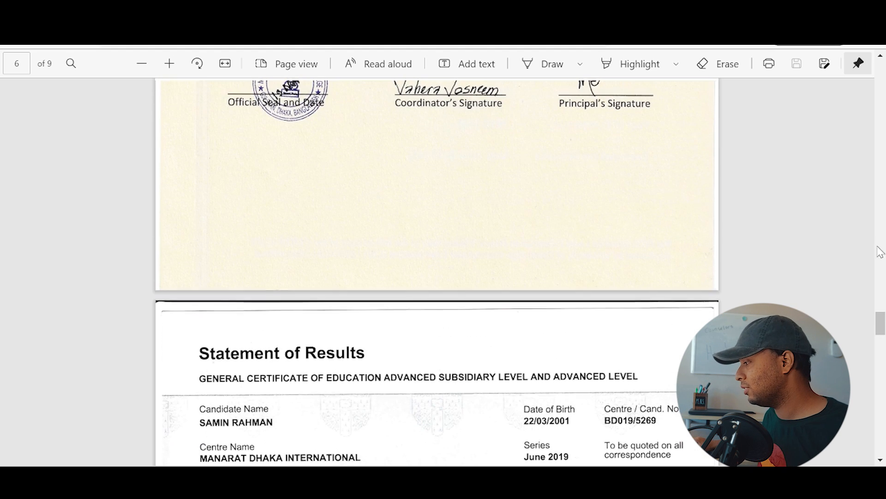
left_click_drag(876, 315, 878, 85)
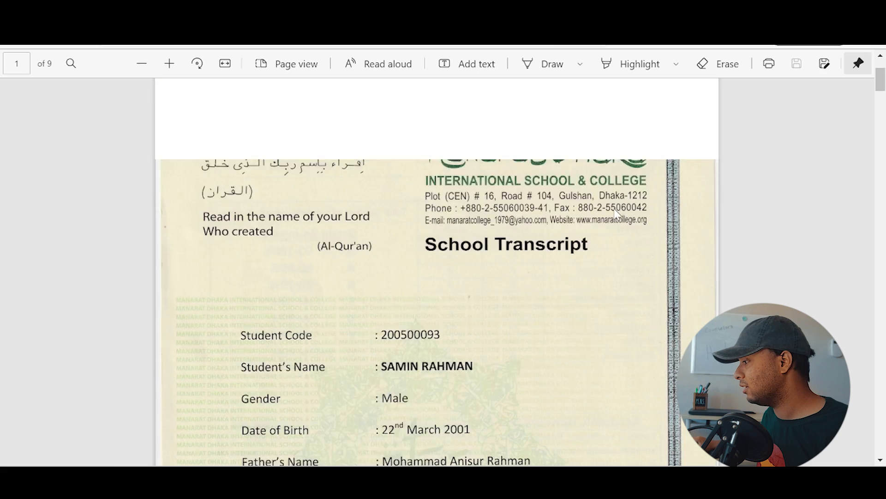
scroll(503, 240, "down", 5)
scroll(504, 240, "down", 15)
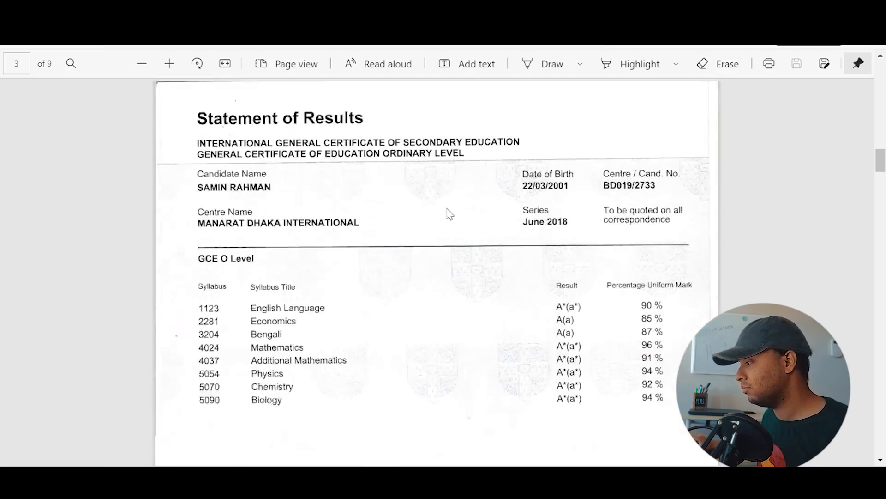
scroll(414, 217, "down", 12)
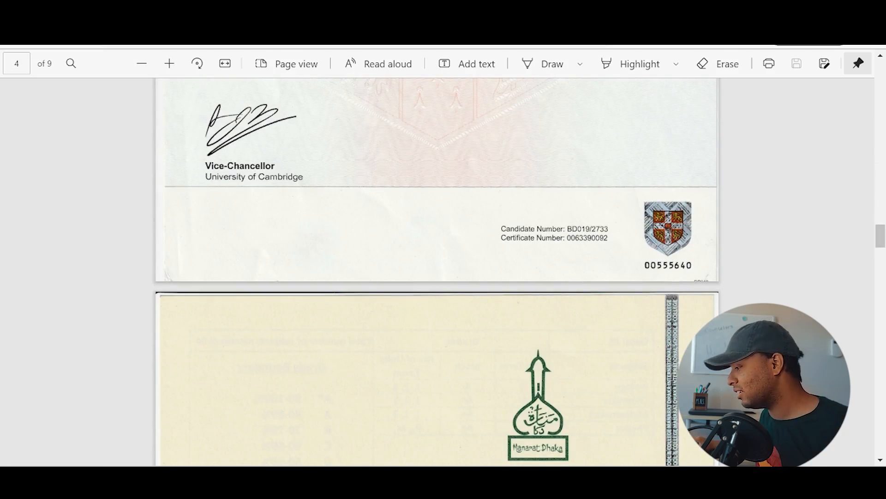
key("alt+Tab")
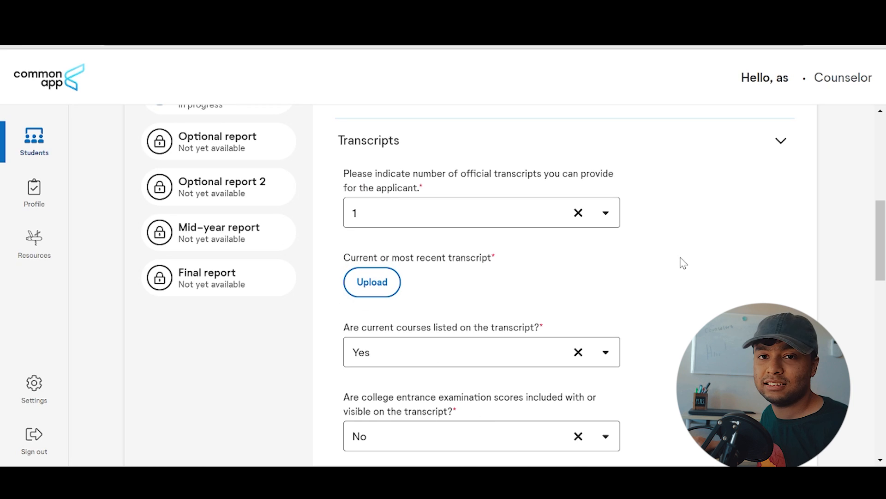
scroll(545, 250, "down", 2)
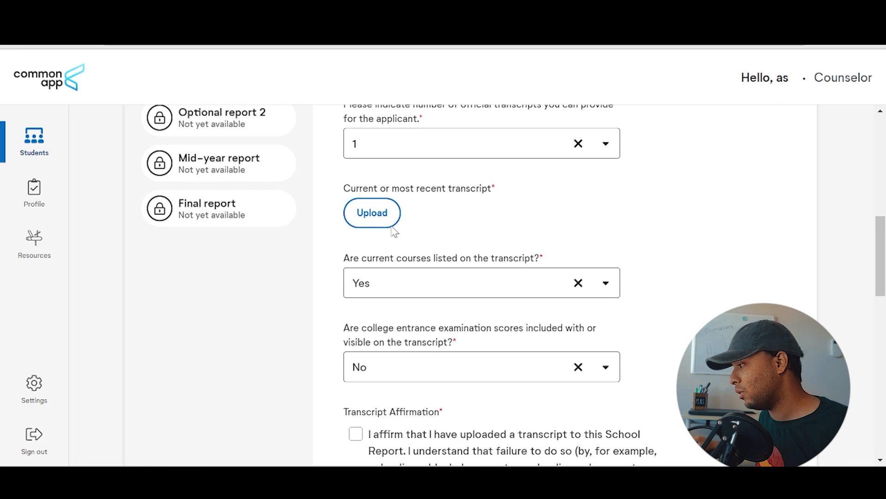
left_click(372, 213)
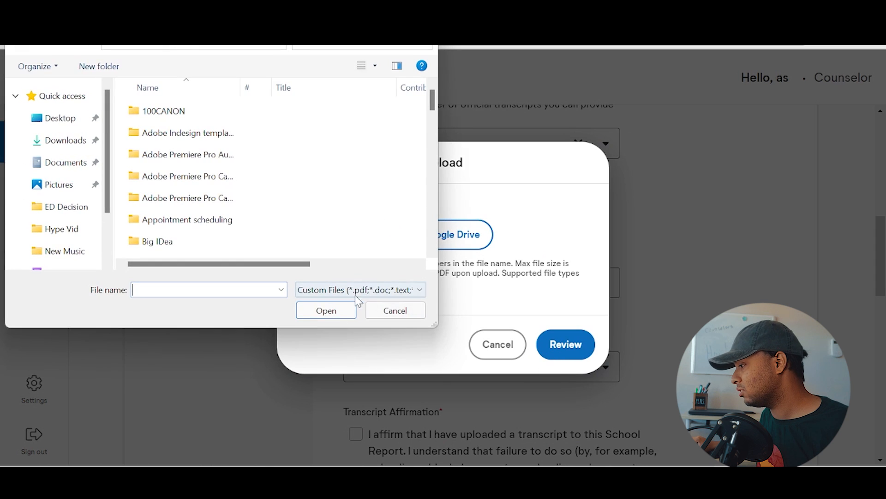
left_click(388, 309)
left_click(482, 352)
Choose the student's transcript PDF from the computer as the current or most recent transcript.
left_click(372, 212)
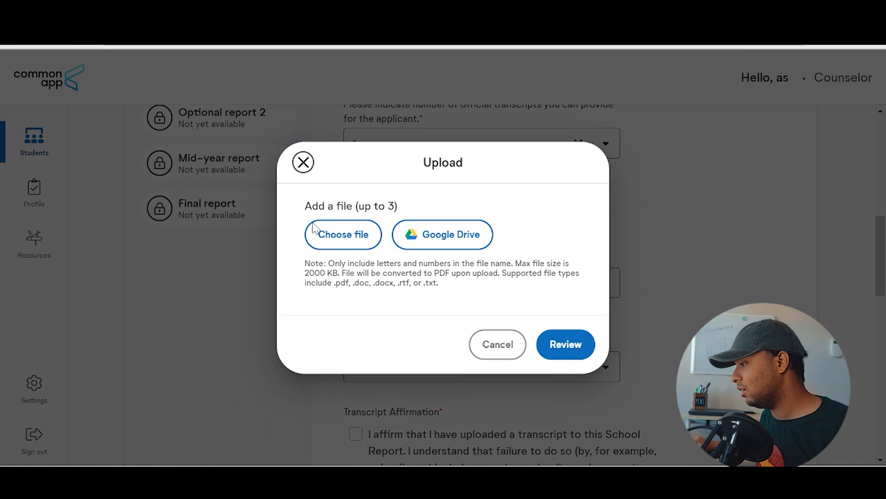
left_click(345, 233)
scroll(225, 232, "down", 10)
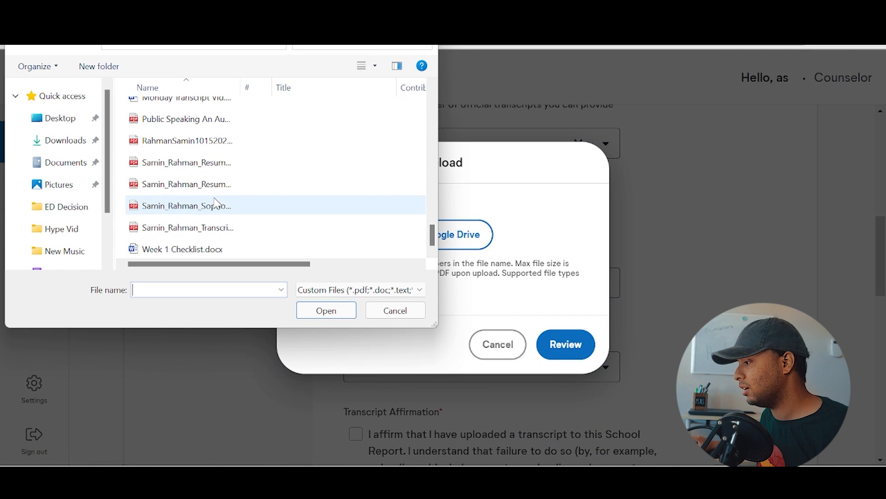
double_click(194, 225)
Review the transcript file preview, confirm that it looks exactly as intended, and upload it.
left_click(566, 365)
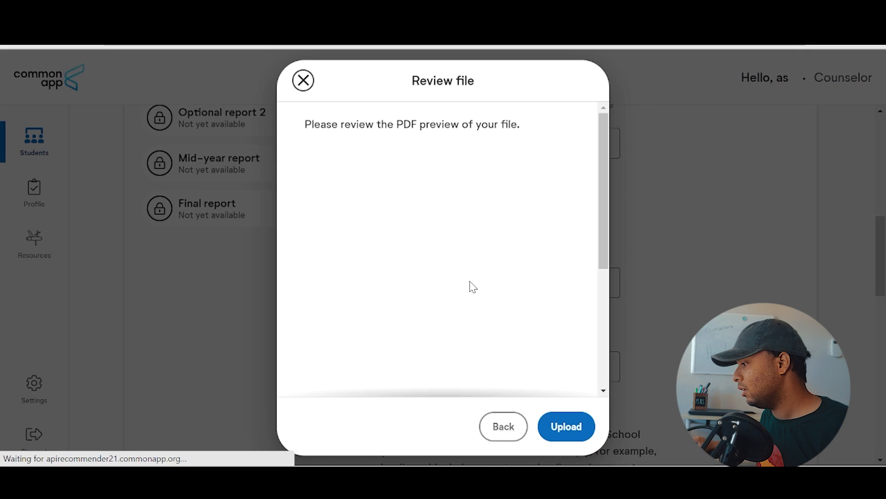
scroll(429, 220, "down", 10)
left_click(543, 433)
left_click(467, 347)
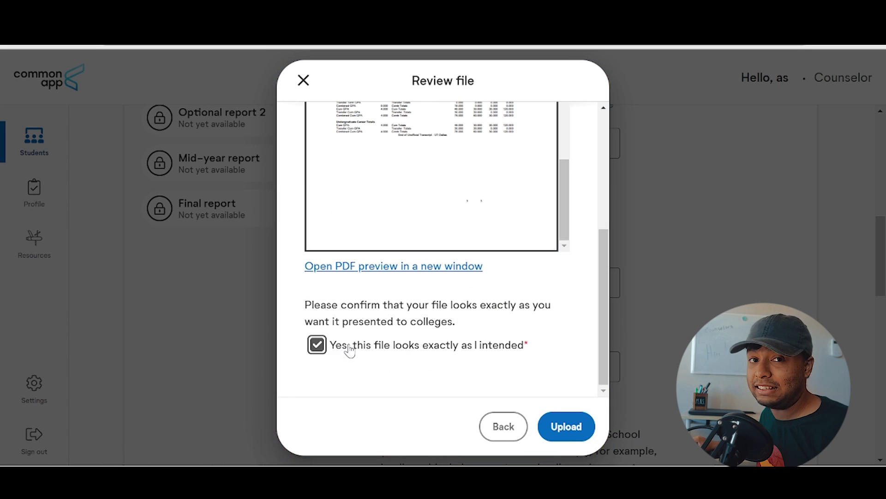
scroll(365, 282, "up", 10)
left_click(586, 417)
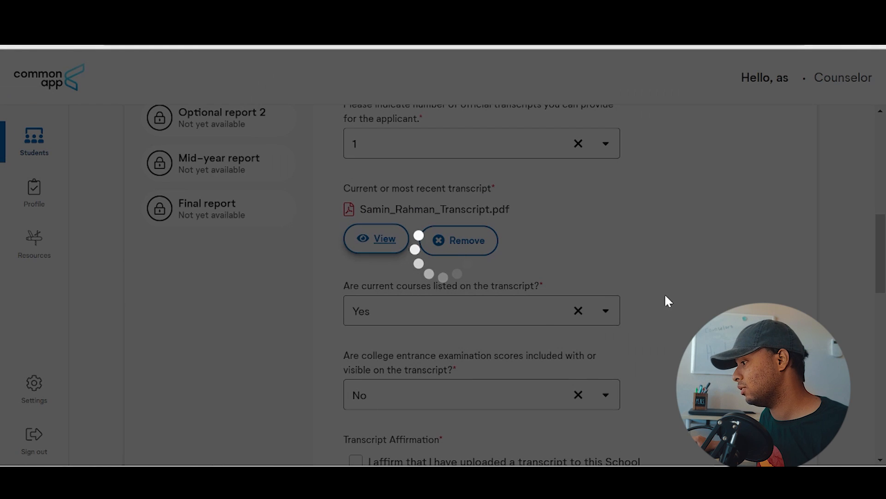
Accept the Transcript Affirmation that a transcript has been uploaded to this School Report.
scroll(683, 283, "down", 5)
scroll(683, 283, "up", 3)
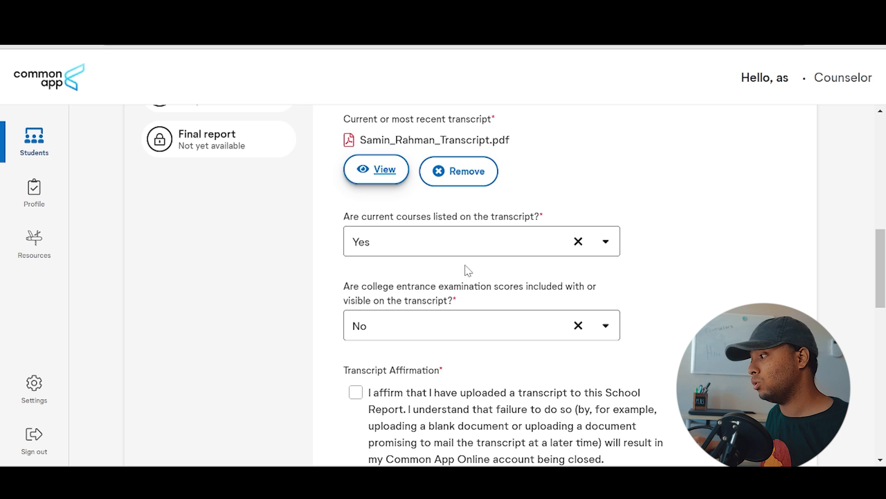
left_click(670, 253)
scroll(669, 252, "down", 3)
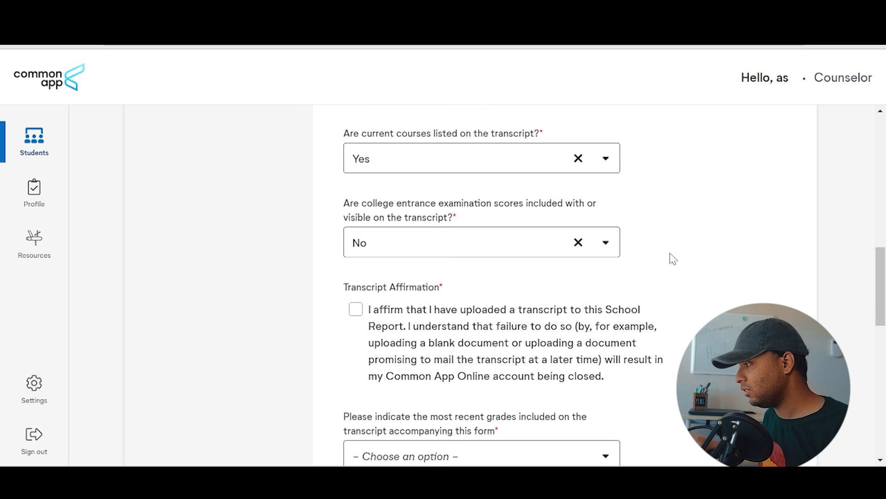
scroll(669, 252, "down", 3)
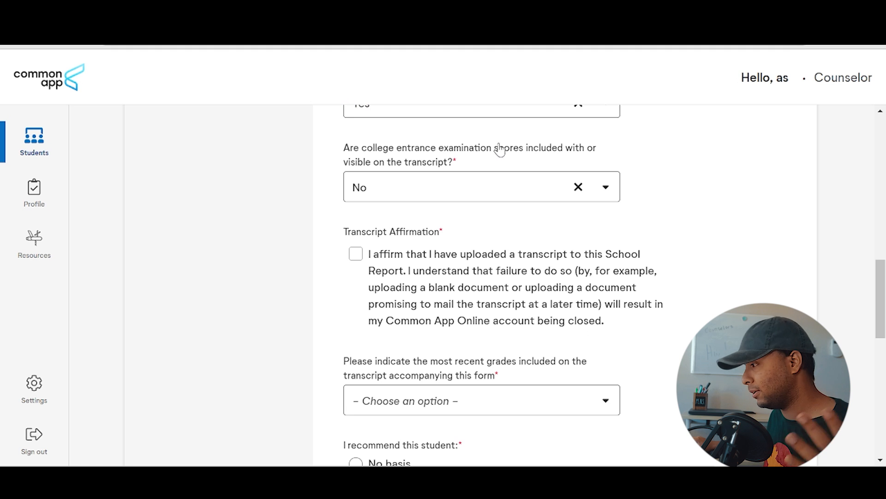
left_click(420, 261)
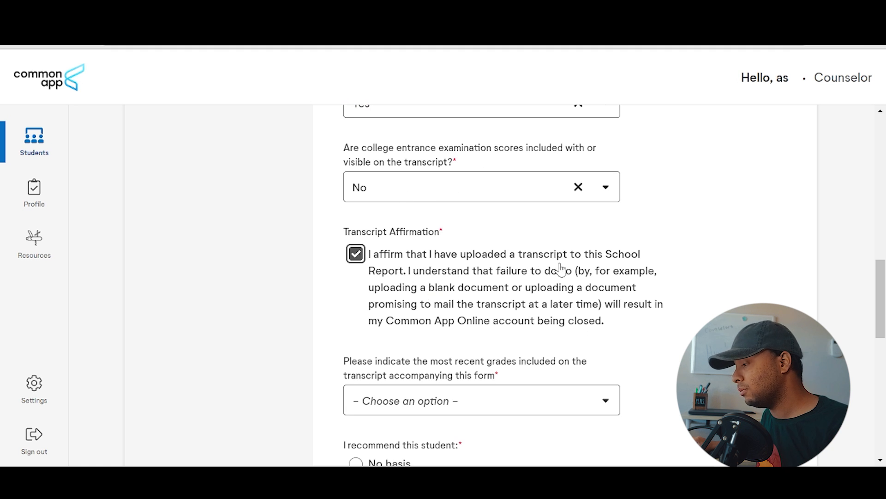
Set the most recent grades included on the transcript to Final senior year grades.
scroll(457, 326, "down", 3)
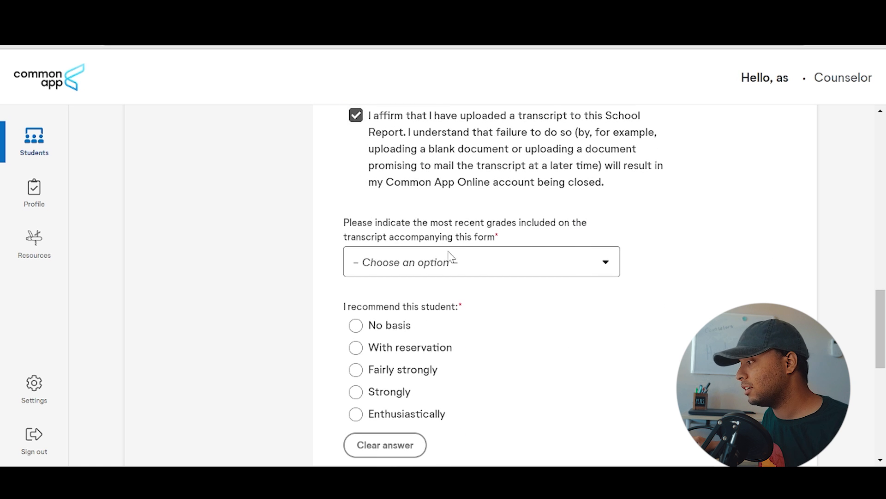
scroll(480, 252, "up", 10)
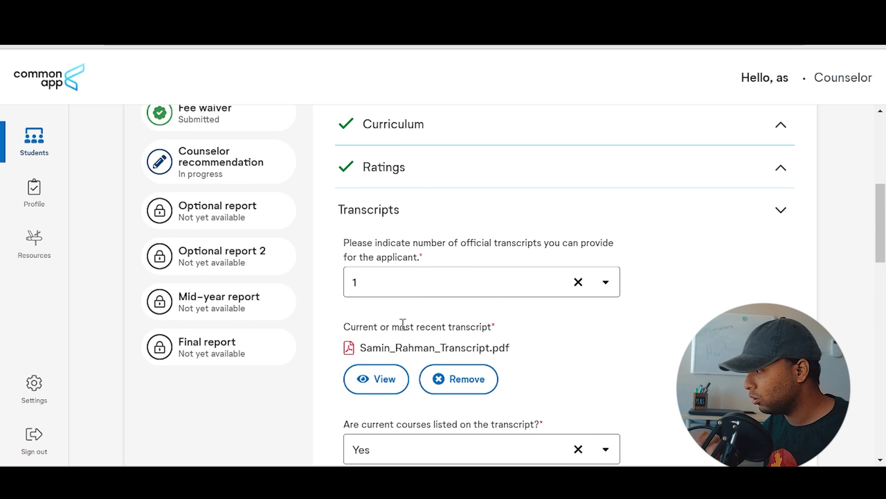
scroll(639, 138, "down", 14)
scroll(487, 260, "up", 4)
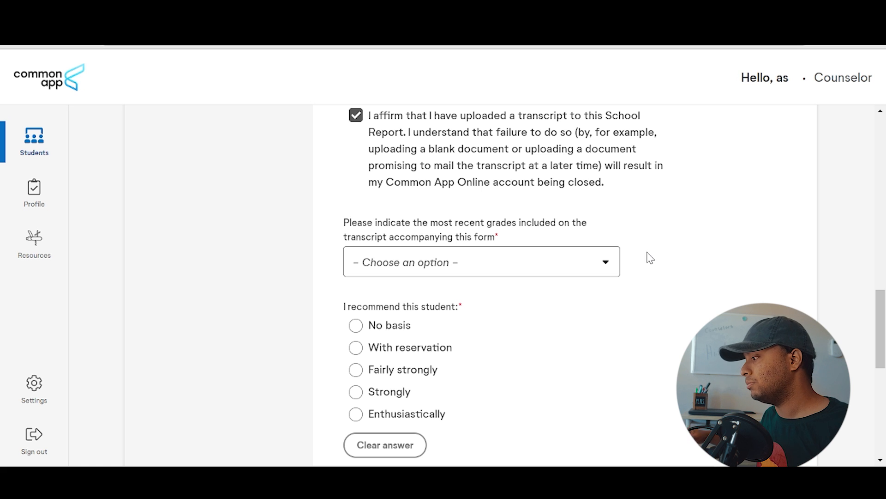
left_click(580, 274)
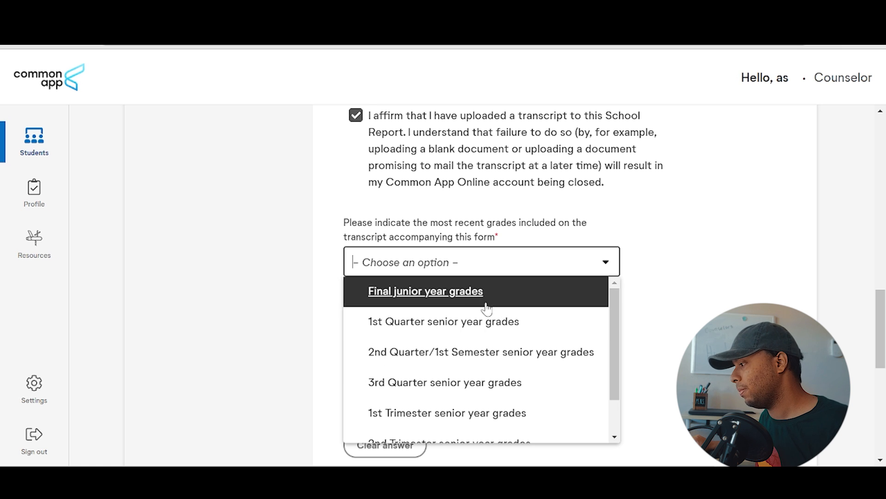
scroll(508, 314, "down", 1)
scroll(492, 369, "up", 1)
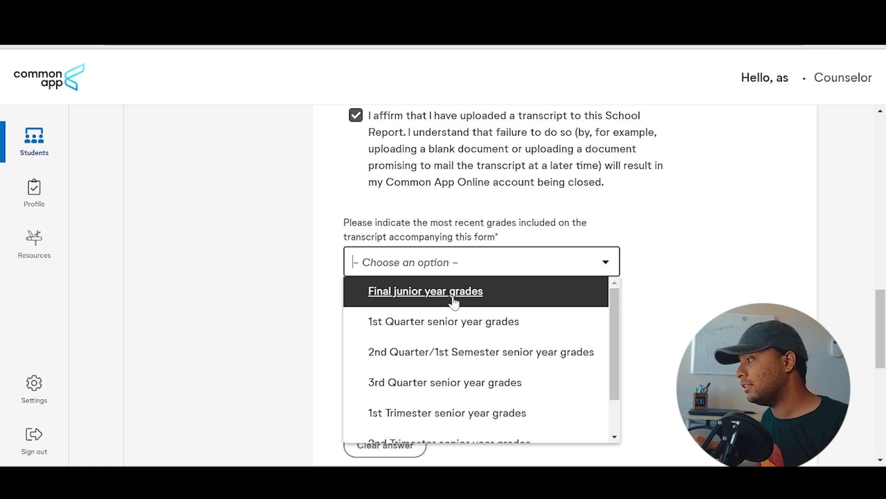
scroll(454, 301, "down", 1)
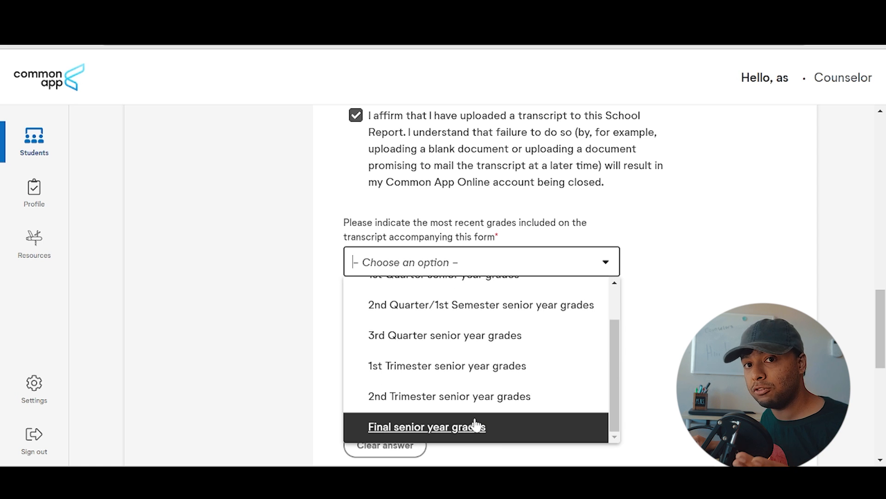
scroll(474, 413, "up", 1)
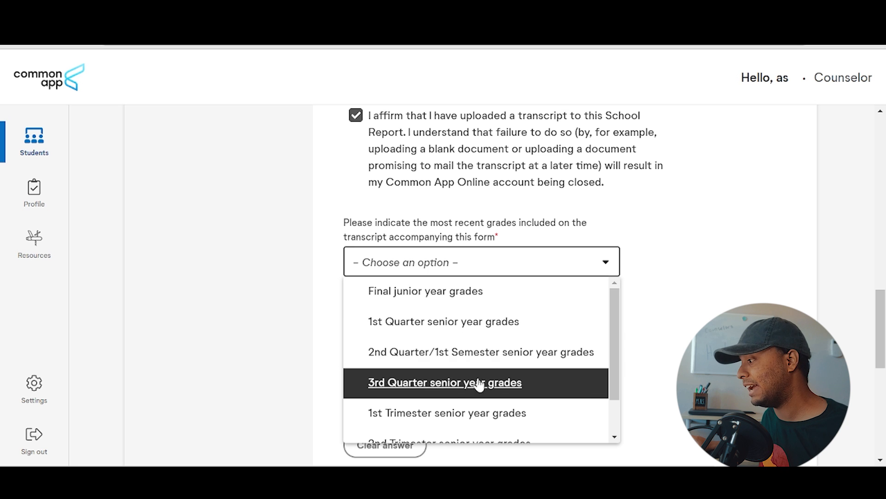
scroll(526, 422, "up", 2)
scroll(532, 432, "down", 6)
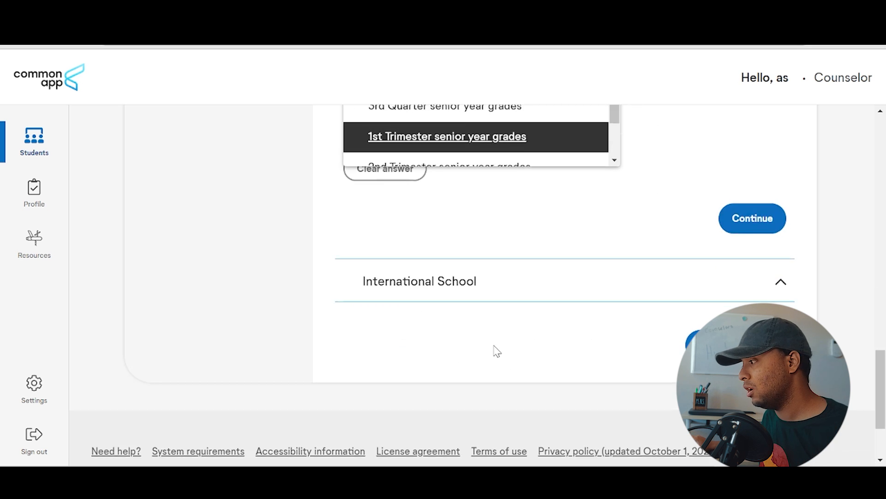
scroll(495, 346, "up", 3)
scroll(477, 308, "down", 1)
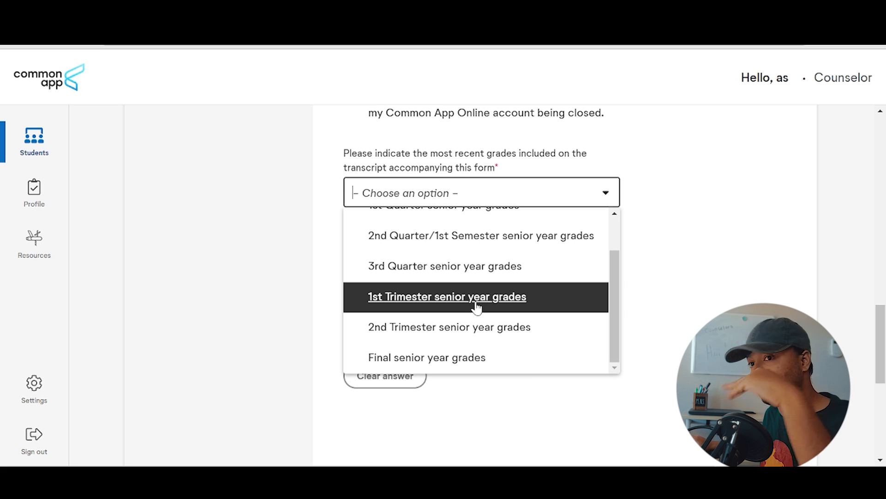
left_click(472, 357)
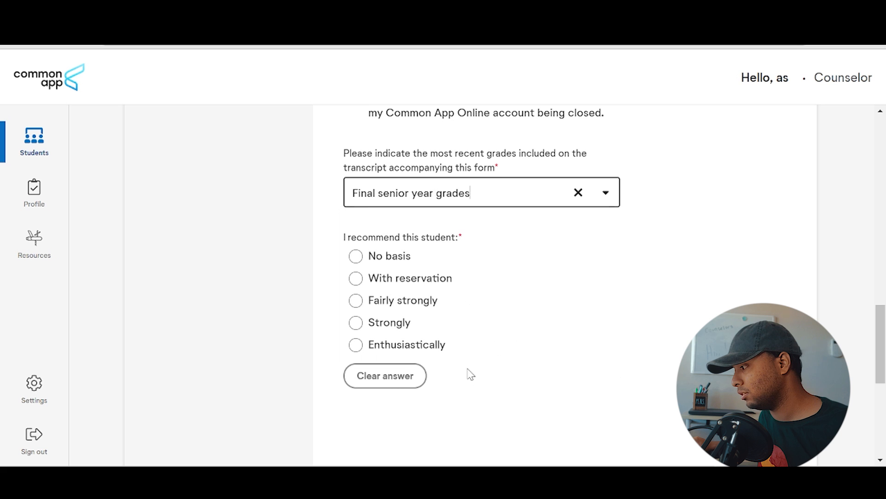
Compare the options for the most recent grades and reselect Final senior year grades.
left_click(481, 203)
scroll(477, 231, "up", 3)
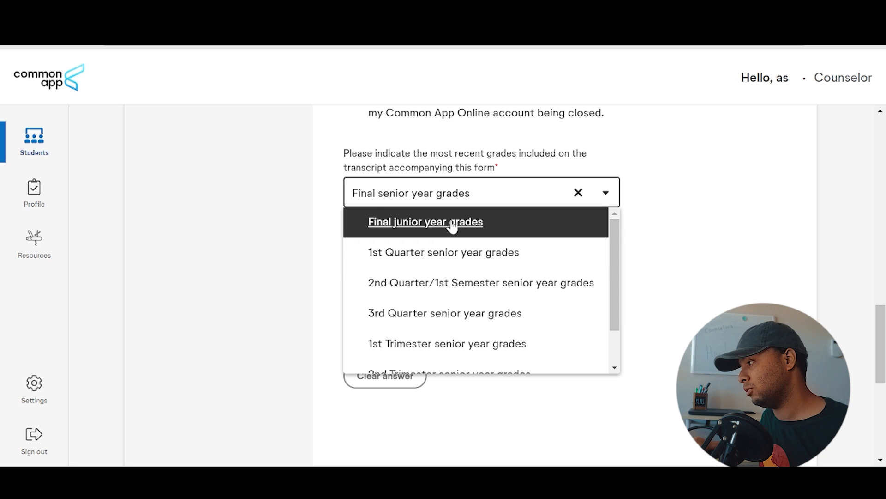
scroll(452, 226, "down", 2)
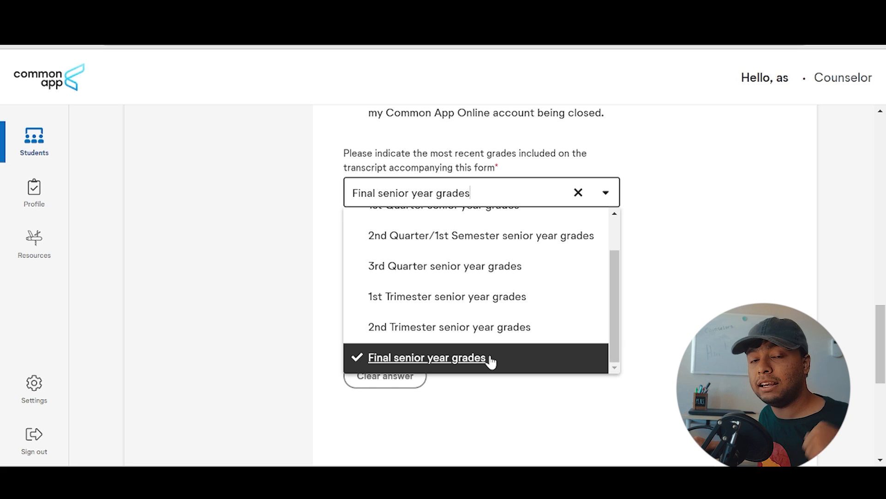
left_click(439, 362)
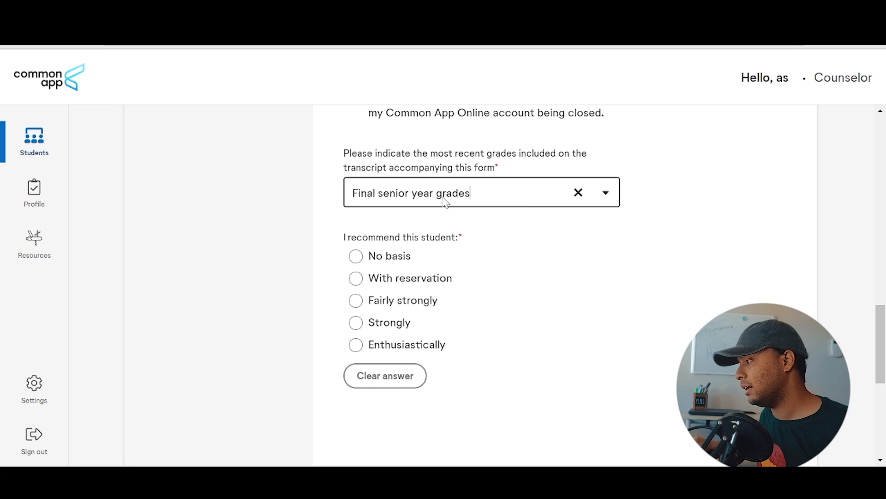
Change the most recent grades included on the transcript to Final junior year grades.
left_click(443, 199)
scroll(439, 237, "up", 2)
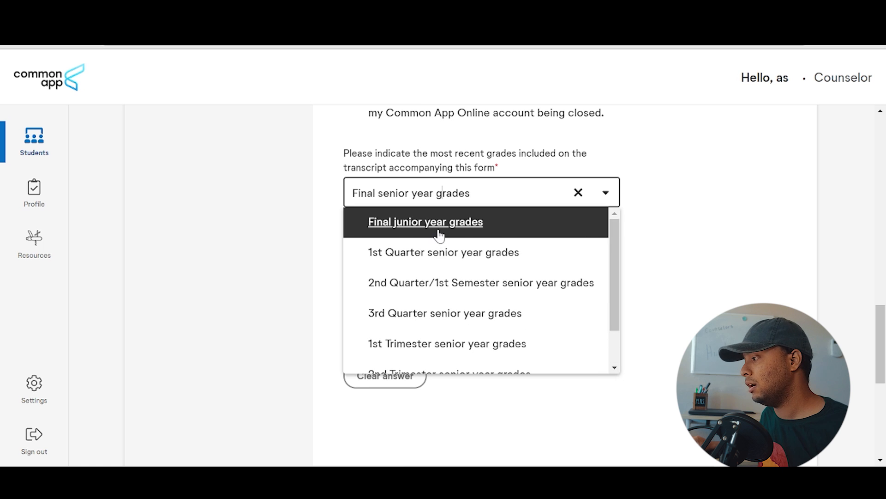
left_click(439, 222)
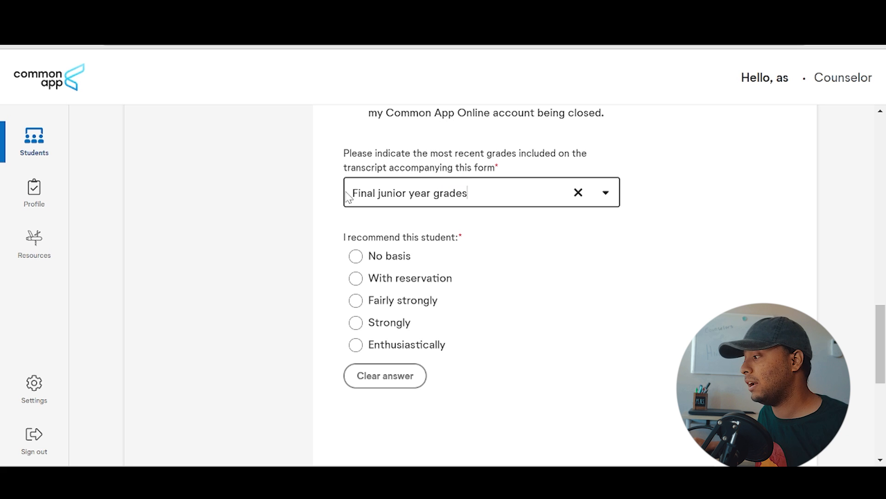
left_click(472, 195)
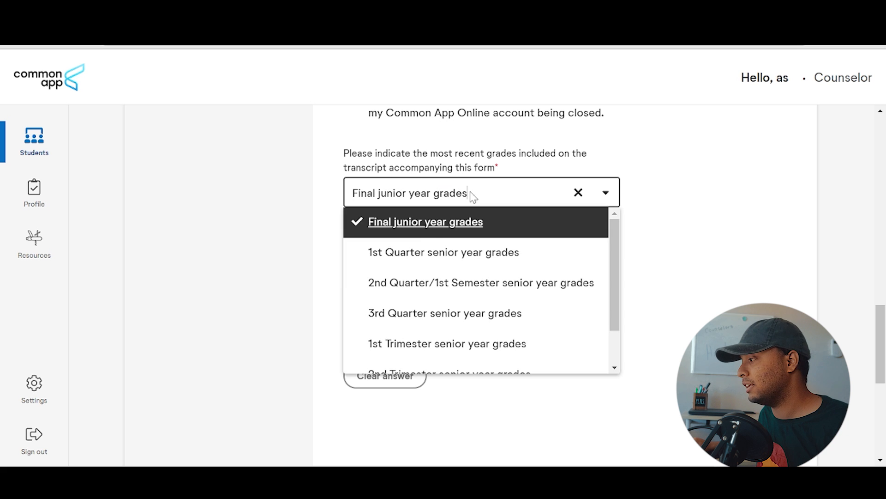
scroll(415, 242, "down", 5)
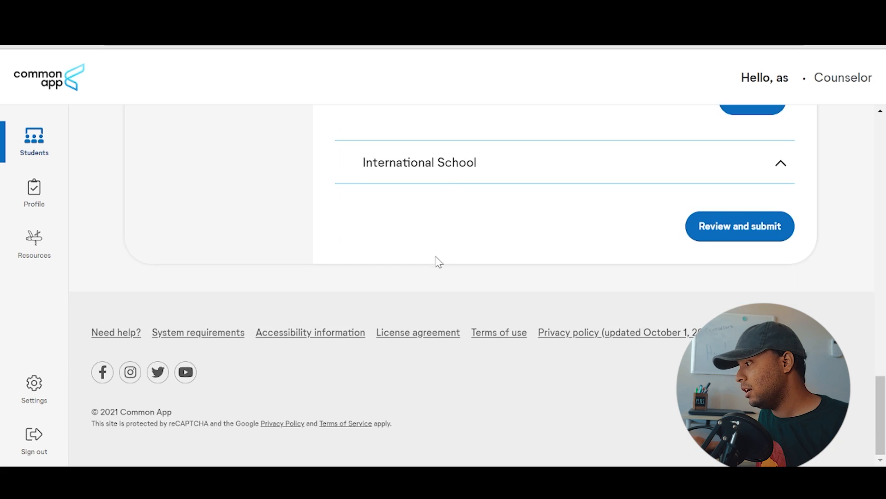
Set the student recommendation to With reservation and continue to the International School section.
scroll(437, 262, "up", 6)
scroll(433, 247, "down", 2)
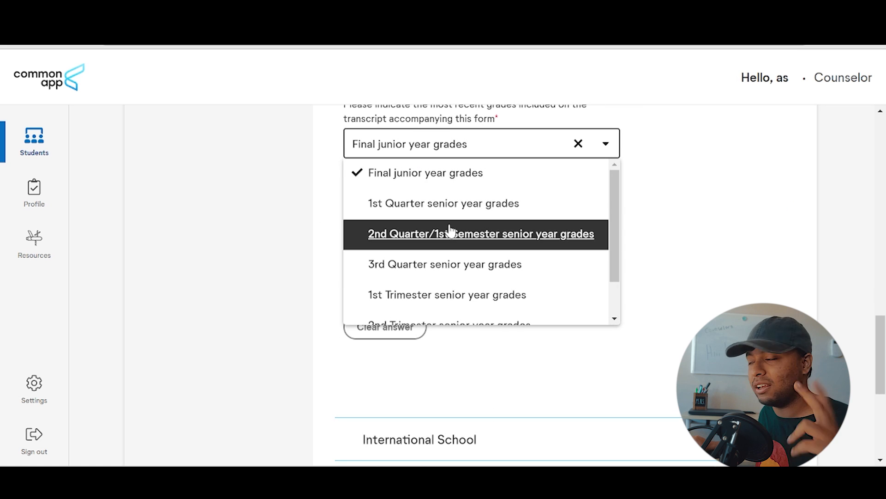
left_click(663, 189)
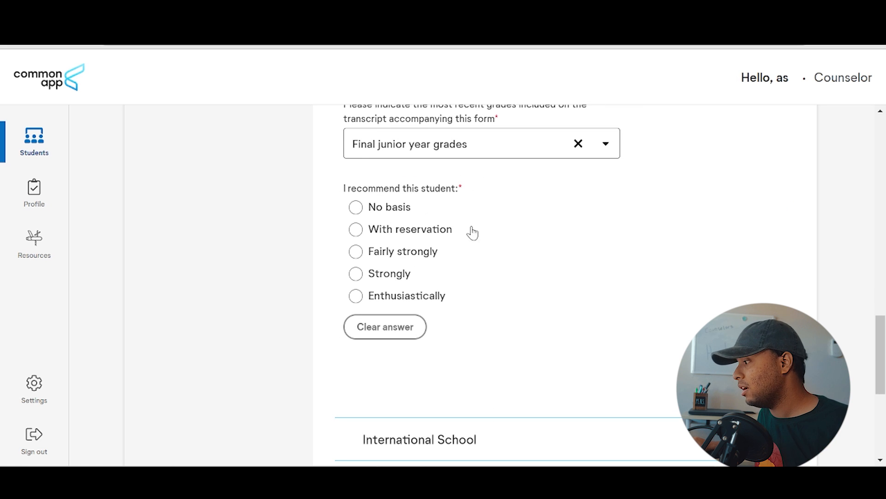
left_click_drag(366, 183, 451, 188)
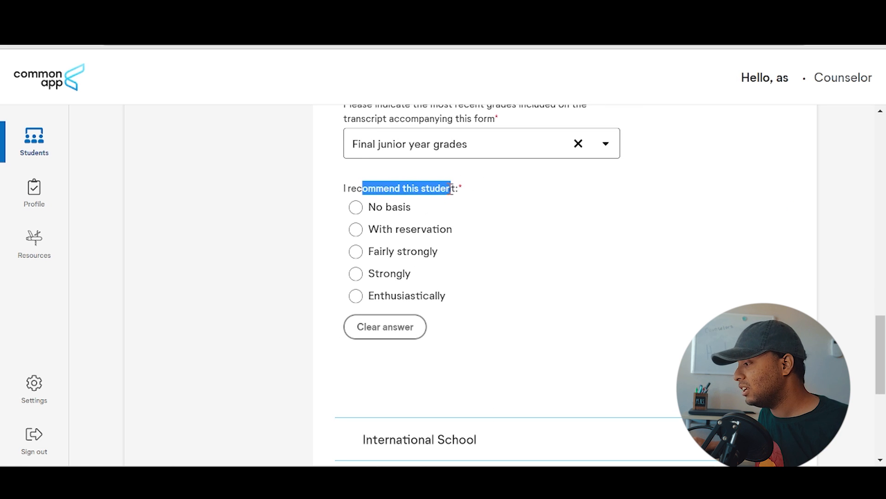
left_click(396, 230)
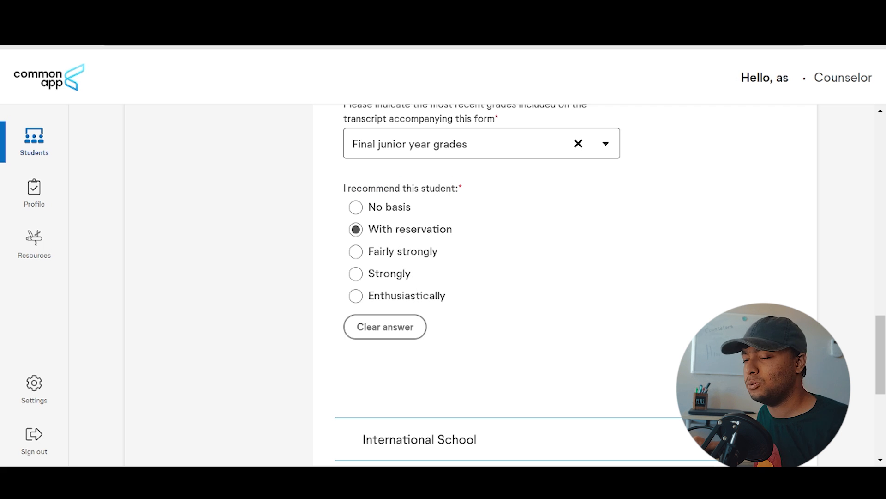
left_click(757, 383)
Look over the International School answers and try to review and submit the School report.
scroll(543, 273, "up", 5)
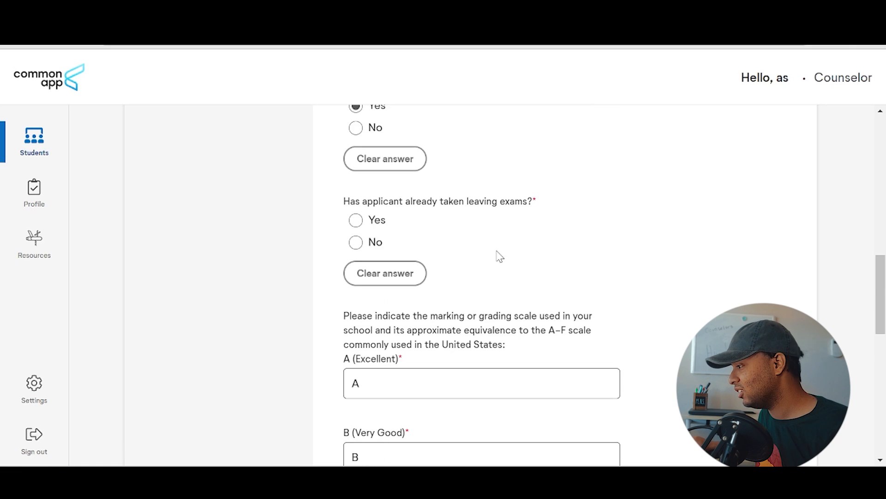
scroll(495, 199, "up", 6)
scroll(451, 259, "down", 8)
scroll(528, 213, "down", 10)
scroll(442, 181, "up", 15)
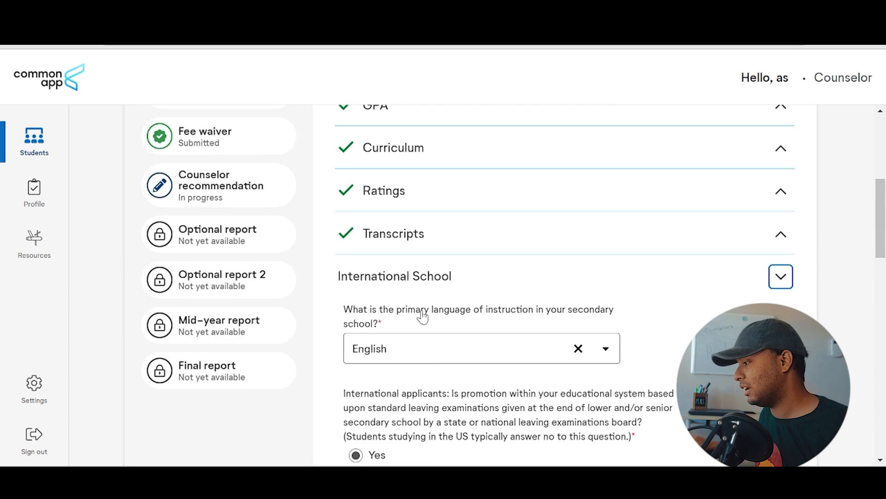
scroll(417, 281, "down", 10)
scroll(399, 195, "down", 3)
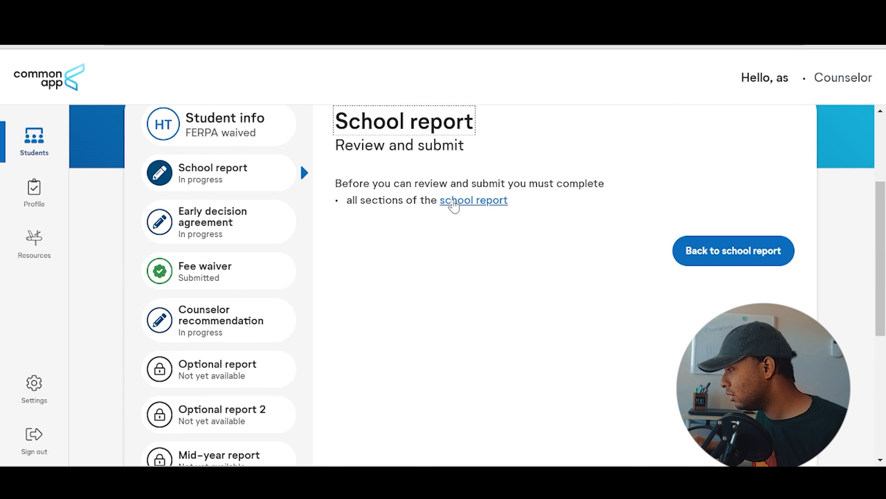
Return to the school report and reopen the International School section at the question about leaving exams already taken.
left_click(454, 202)
scroll(524, 252, "down", 5)
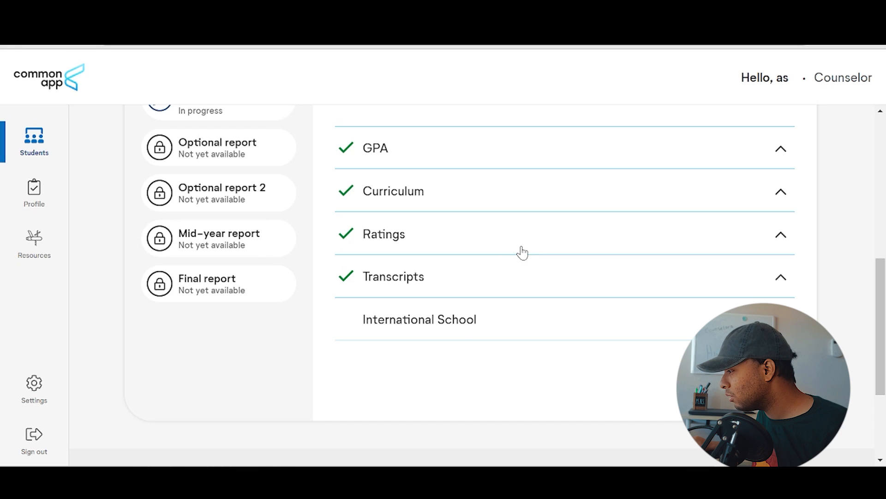
left_click(467, 320)
scroll(508, 286, "down", 10)
scroll(461, 275, "down", 3)
scroll(392, 271, "up", 2)
left_click_drag(405, 216, 475, 216)
left_click(585, 247)
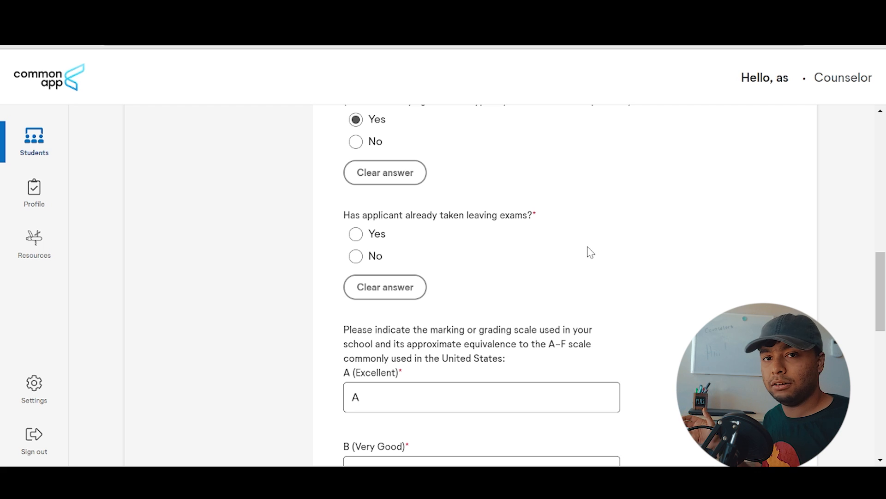
Try both answers on whether the applicant has already taken leaving exams, ending on Yes.
left_click(378, 234)
left_click(376, 257)
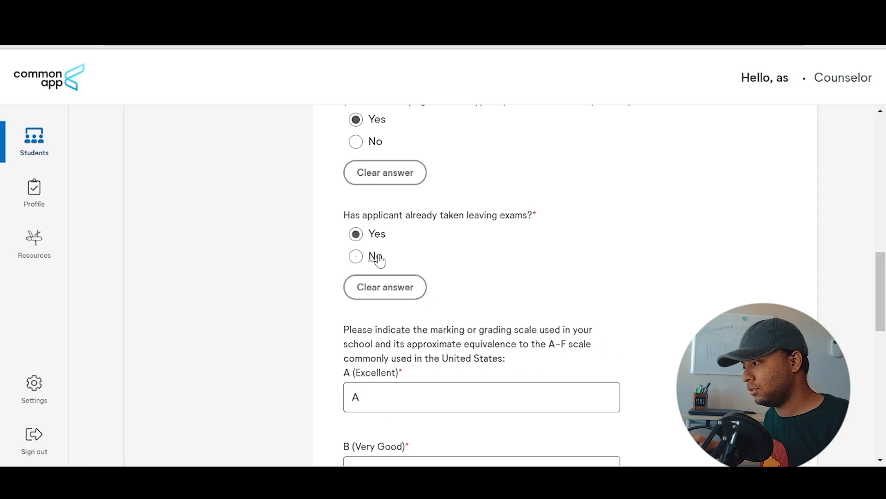
left_click(378, 234)
scroll(586, 259, "down", 3)
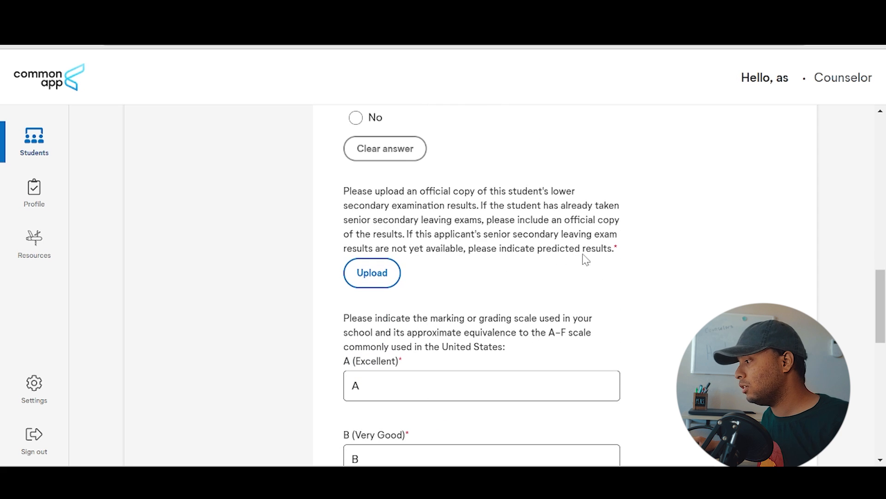
Read the instructions for uploading the student's lower secondary, leaving exam or predicted results, along with the related International School questions.
left_click_drag(599, 252, 540, 233)
left_click(542, 233)
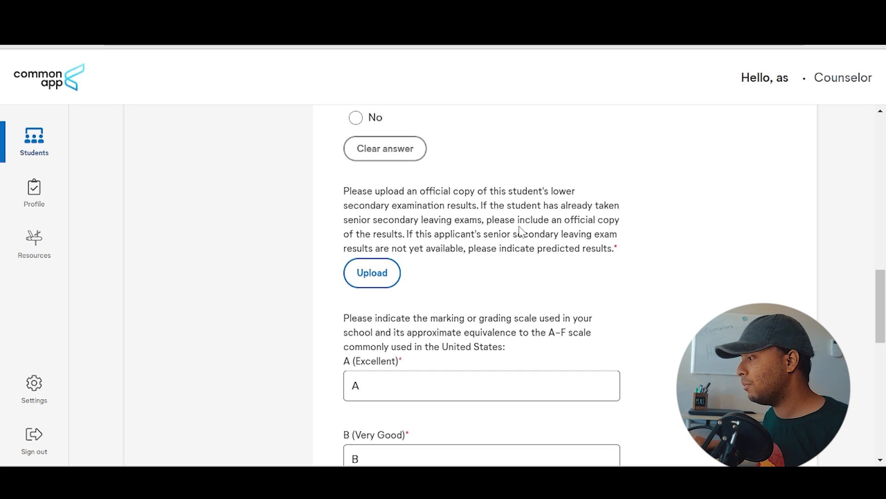
scroll(511, 232, "up", 5)
scroll(406, 296, "up", 4)
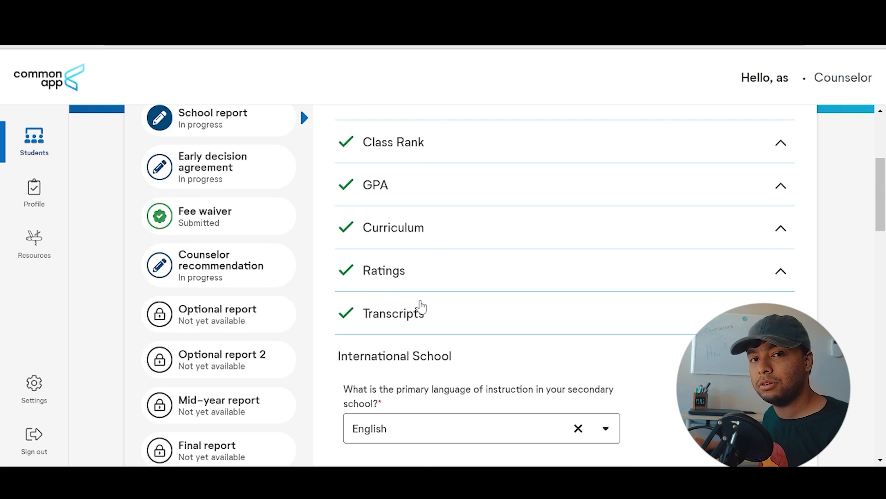
scroll(421, 300, "down", 4)
scroll(423, 297, "down", 4)
left_click_drag(487, 318, 408, 280)
left_click(408, 279)
scroll(577, 250, "down", 1)
left_click_drag(617, 244, 530, 248)
left_click(518, 263)
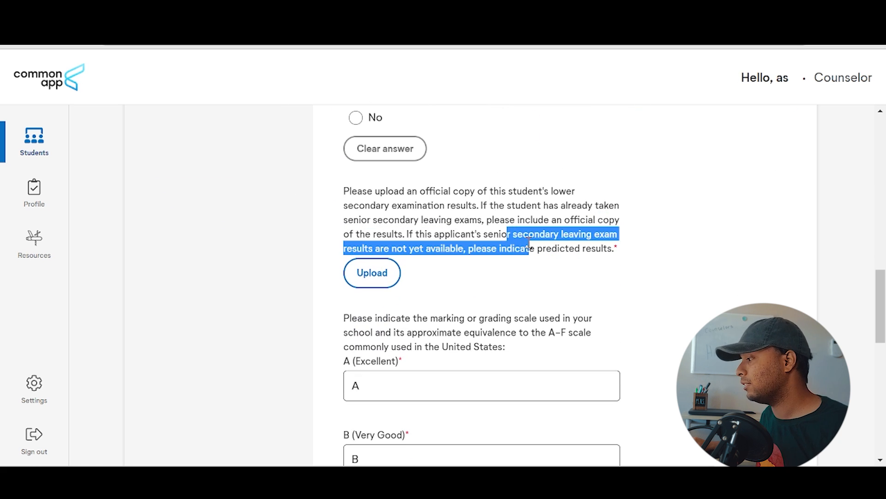
left_click(456, 251)
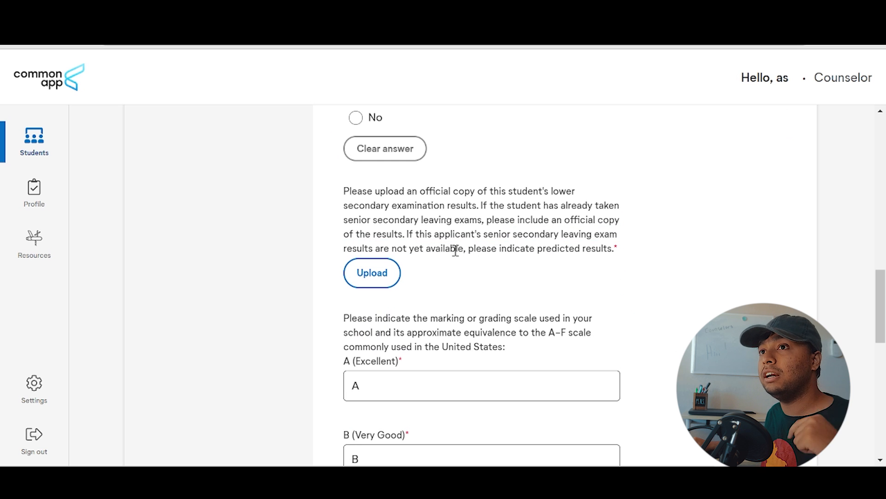
left_click_drag(456, 250, 466, 251)
left_click(535, 245)
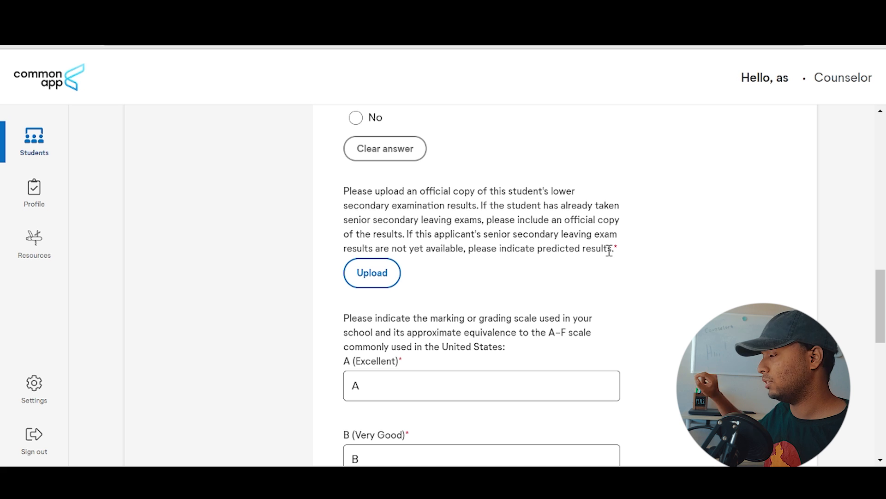
left_click_drag(610, 249, 595, 236)
left_click(588, 229)
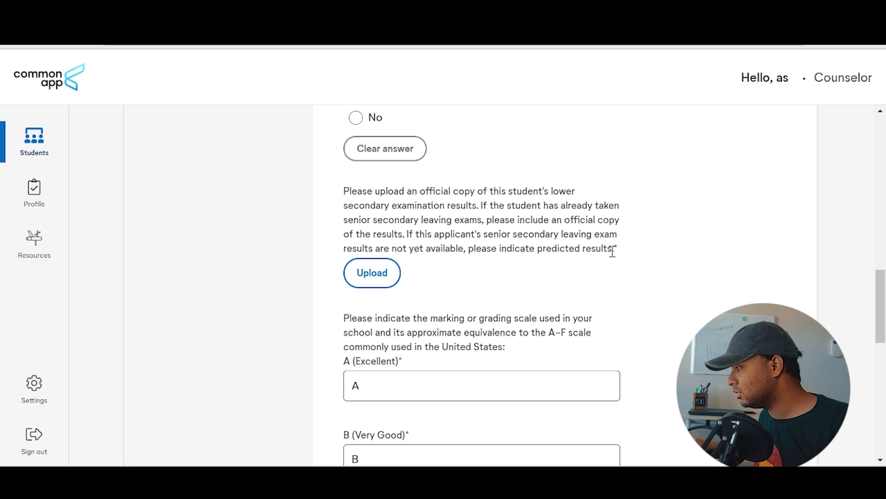
left_click_drag(612, 251, 589, 235)
left_click(588, 229)
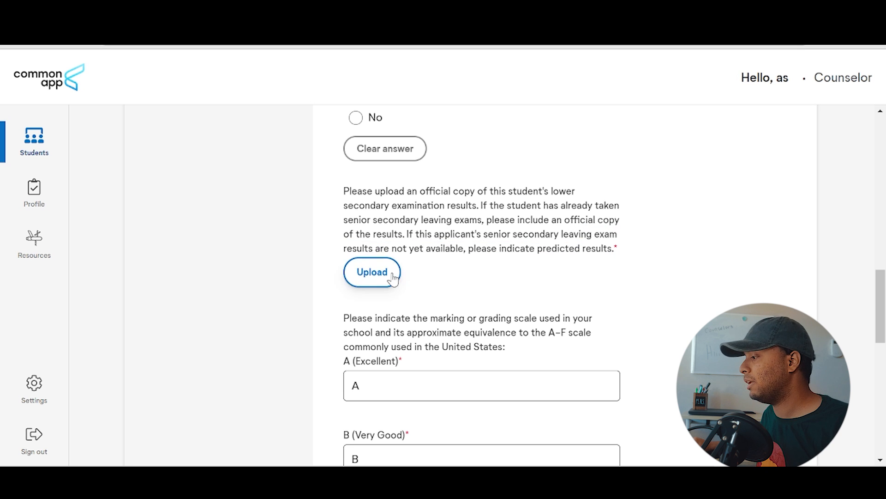
left_click_drag(525, 261, 542, 226)
left_click(544, 224)
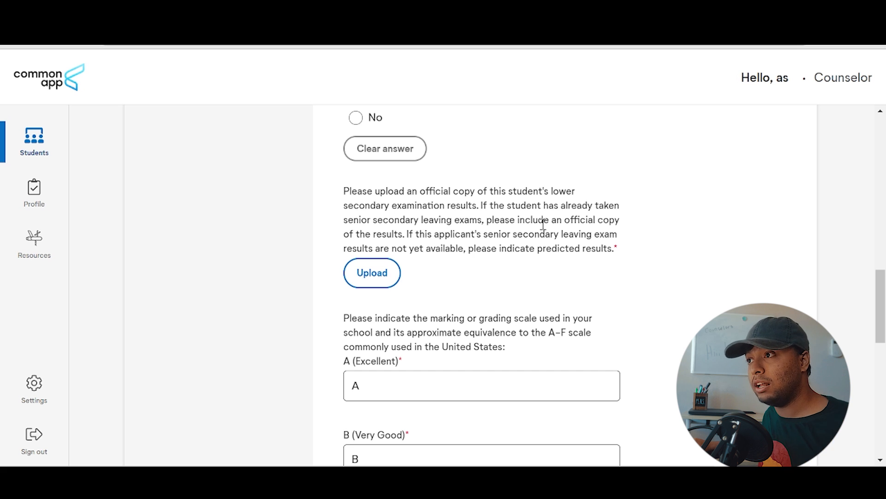
scroll(543, 223, "up", 10)
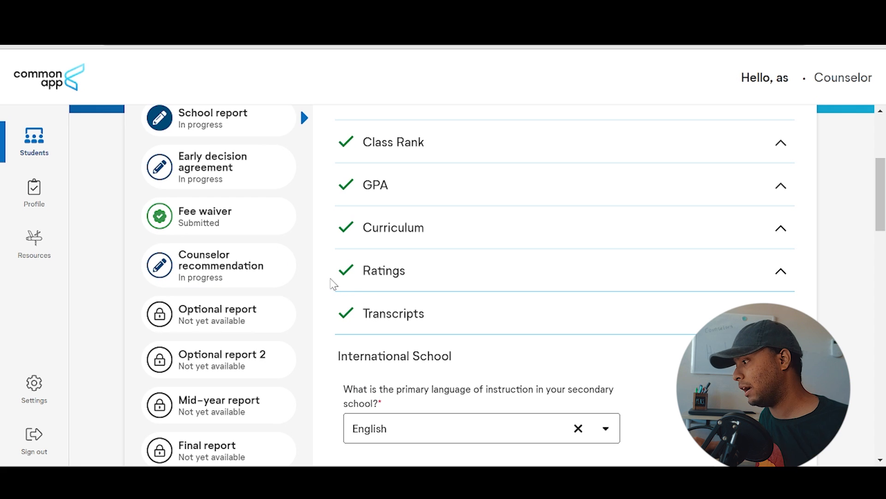
scroll(387, 305, "down", 7)
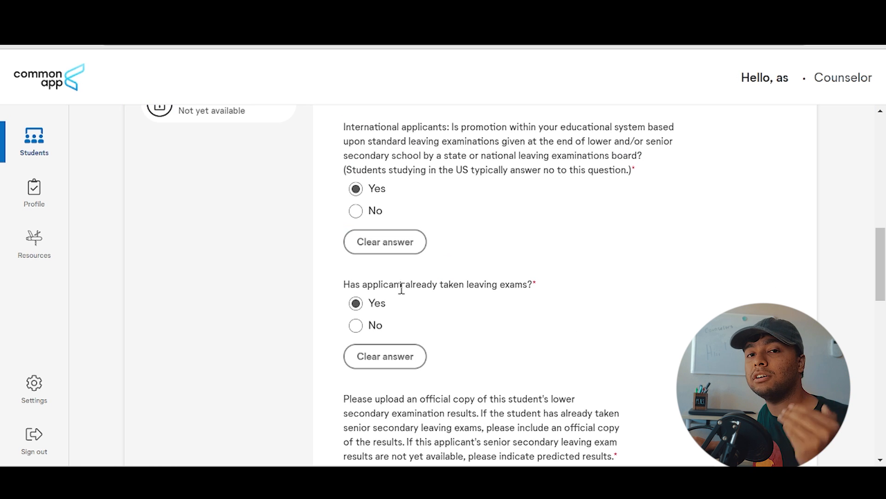
scroll(402, 291, "down", 4)
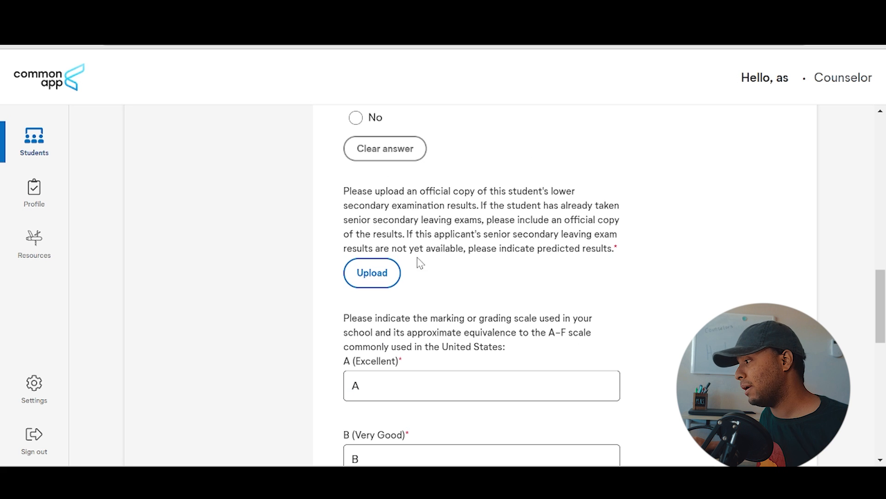
Change the answer on whether the applicant has already taken leaving exams to No and proceed to review and submit.
scroll(418, 258, "up", 3)
left_click(387, 259)
scroll(376, 255, "down", 10)
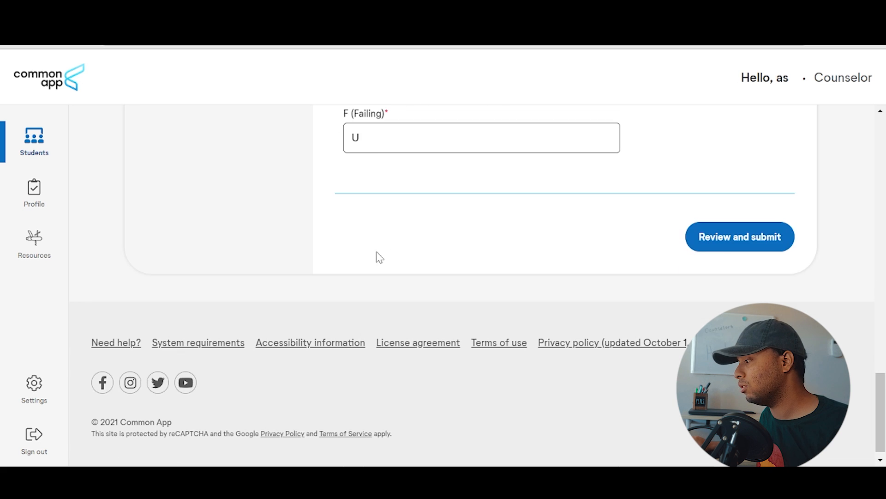
left_click(737, 248)
Review the pages of the School report PDF preview, including the ratings, International School details and uploaded transcript.
scroll(496, 281, "up", 12)
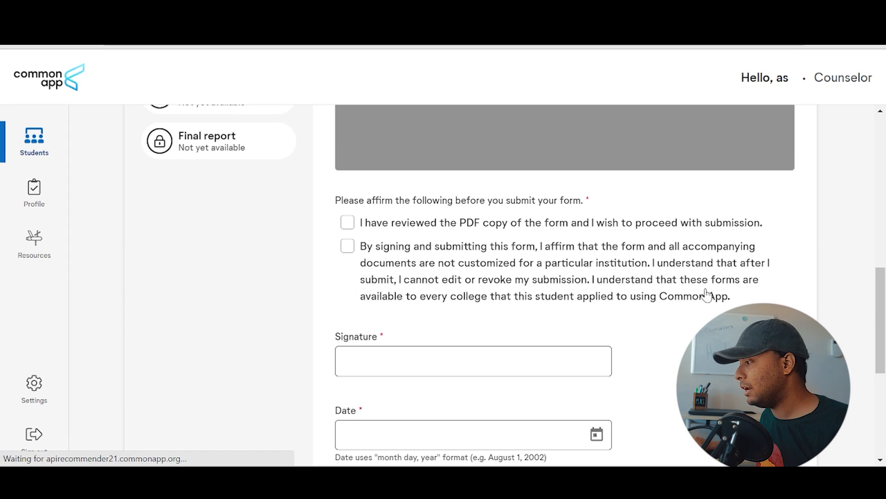
scroll(567, 274, "down", 10)
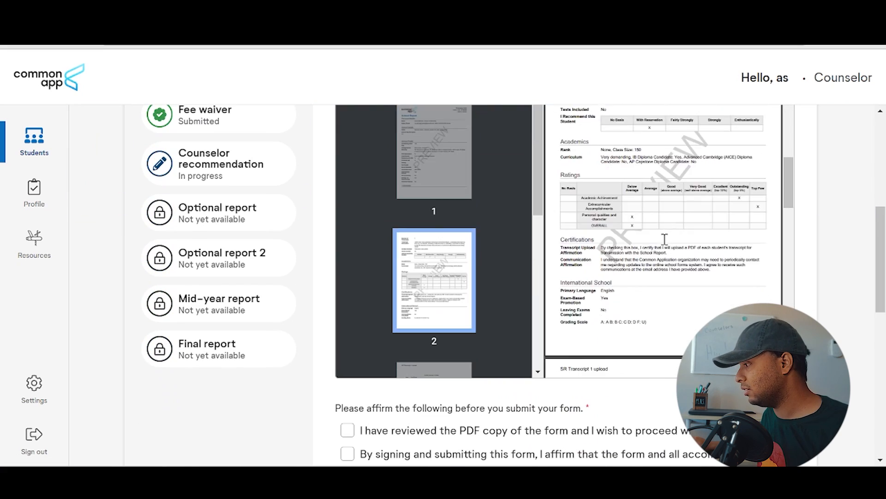
scroll(668, 254, "up", 10)
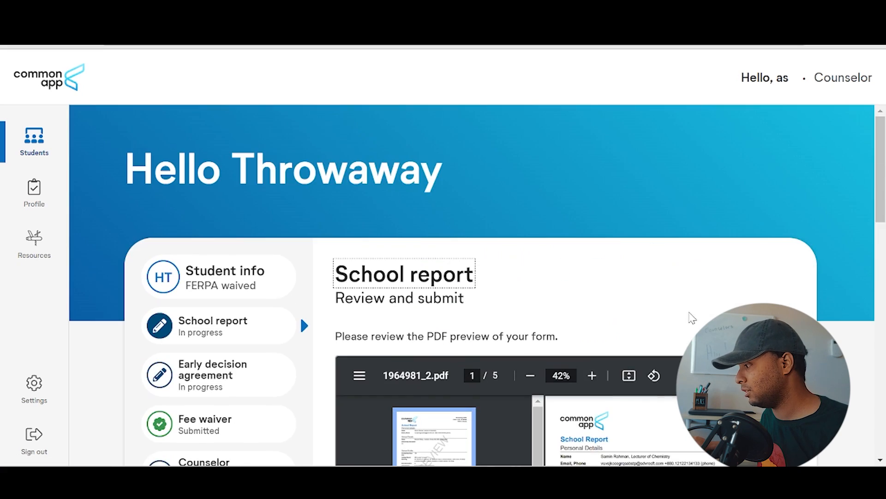
scroll(709, 277, "down", 6)
scroll(827, 252, "up", 3)
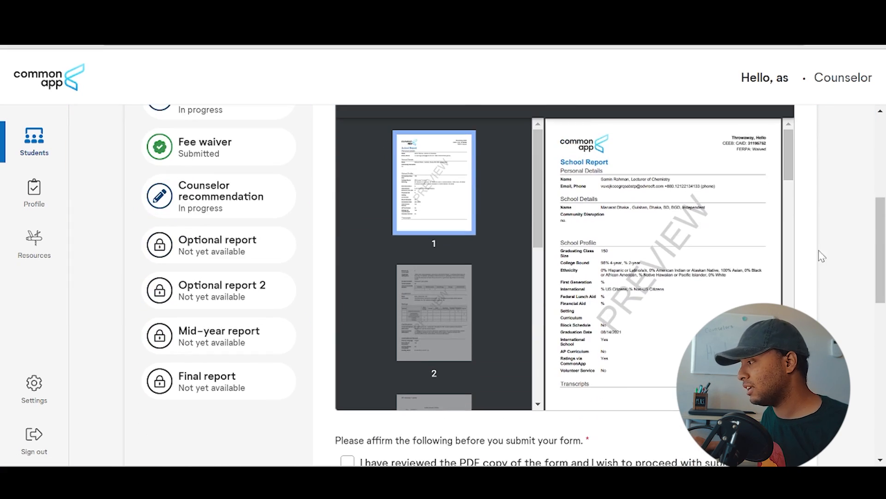
scroll(701, 253, "down", 5)
scroll(719, 222, "up", 5)
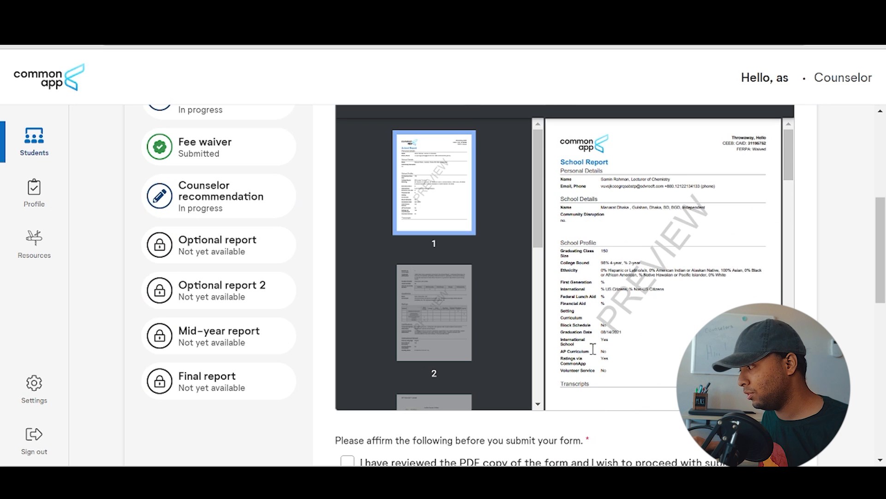
scroll(731, 248, "down", 8)
scroll(726, 242, "up", 8)
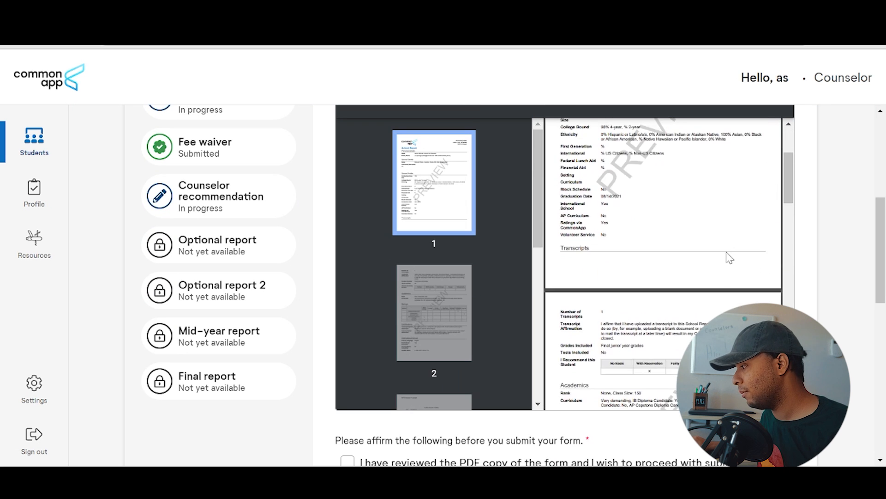
scroll(822, 228, "down", 7)
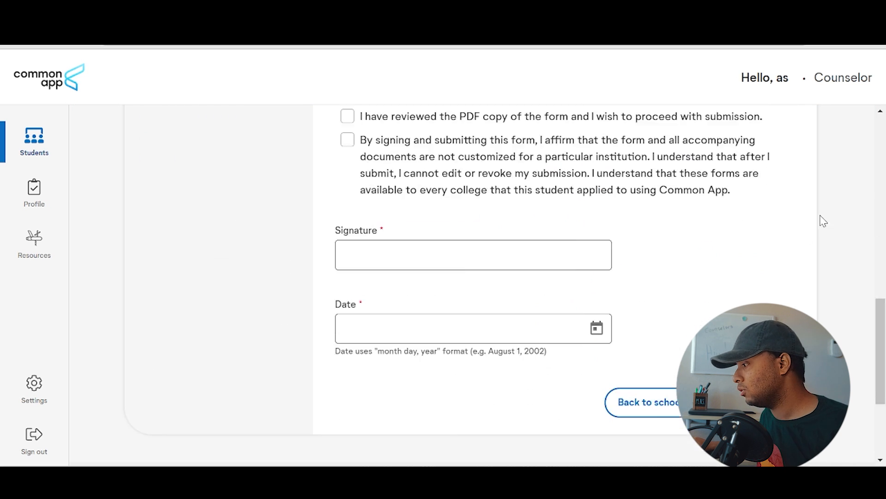
scroll(824, 222, "up", 9)
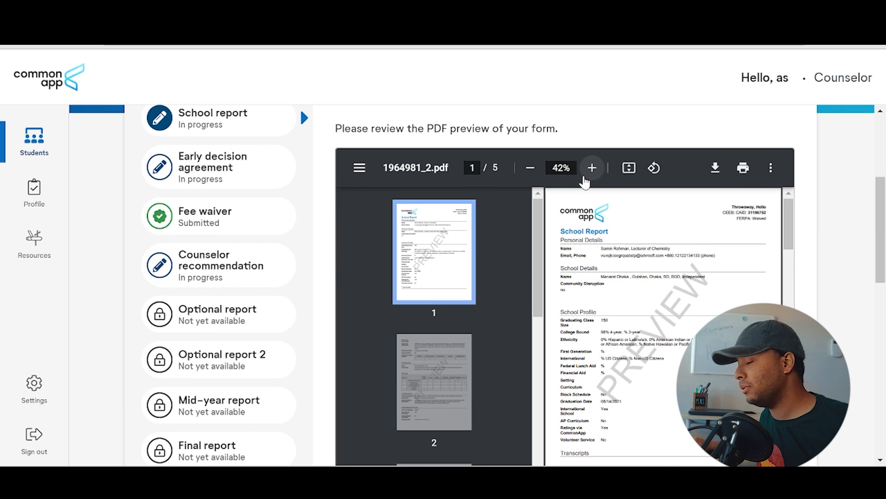
scroll(580, 189, "down", 10)
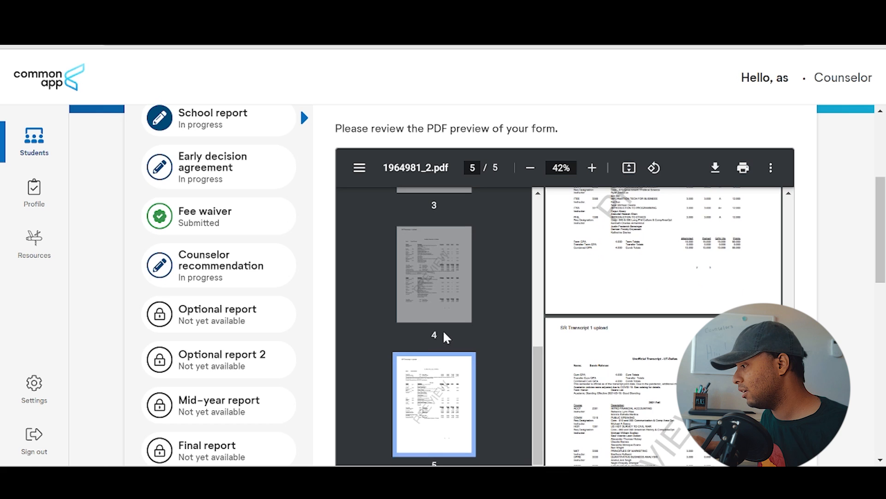
Accept both submission affirmations: the PDF copy has been reviewed and the form is not customized for a particular institution.
scroll(445, 336, "down", 5)
left_click(459, 256)
left_click(451, 295)
scroll(464, 290, "down", 3)
Sign the School report with "aassa" and set the date to October 26, 2021.
left_click(444, 258)
left_click(699, 272)
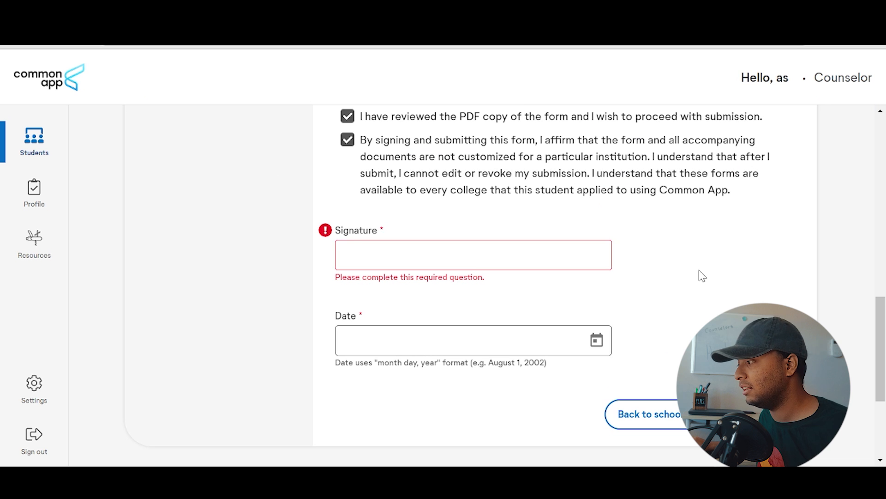
left_click(464, 264)
type("aassa")
left_click(435, 332)
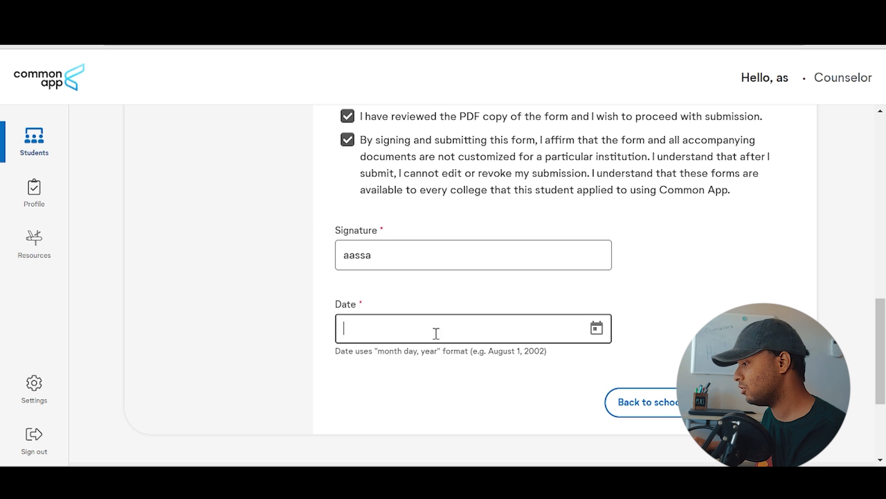
left_click(593, 333)
left_click(410, 268)
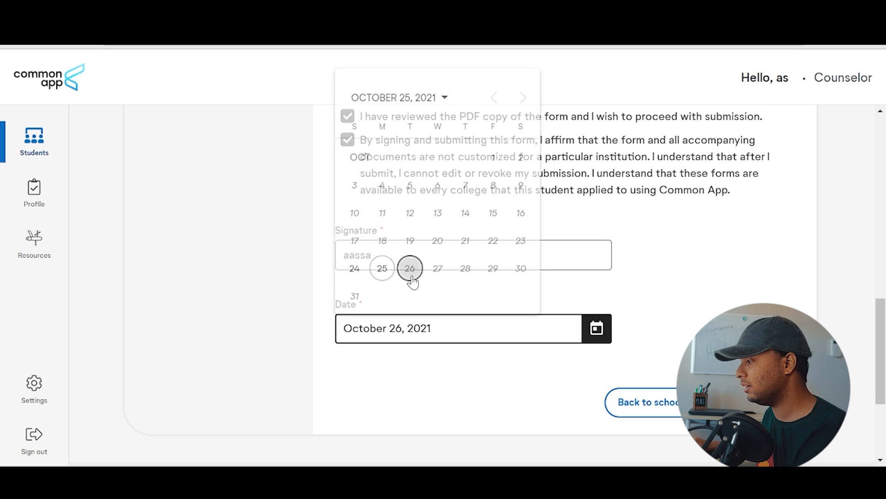
Submit the signed School report and read the help description for that form.
left_click(622, 392)
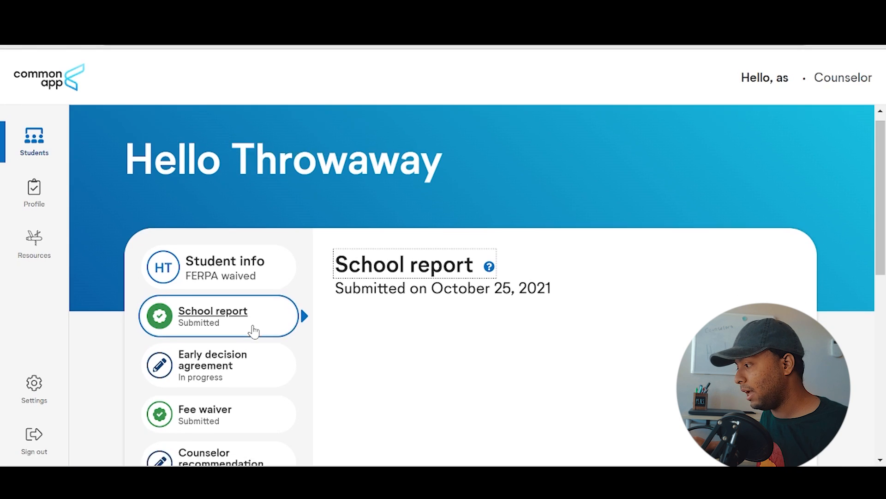
scroll(254, 331, "down", 3)
left_click(300, 180)
scroll(434, 215, "down", 3)
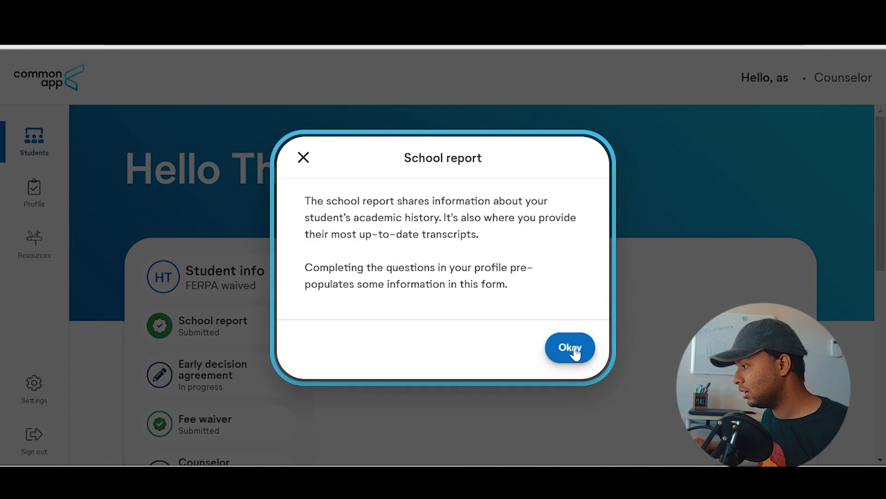
left_click(571, 347)
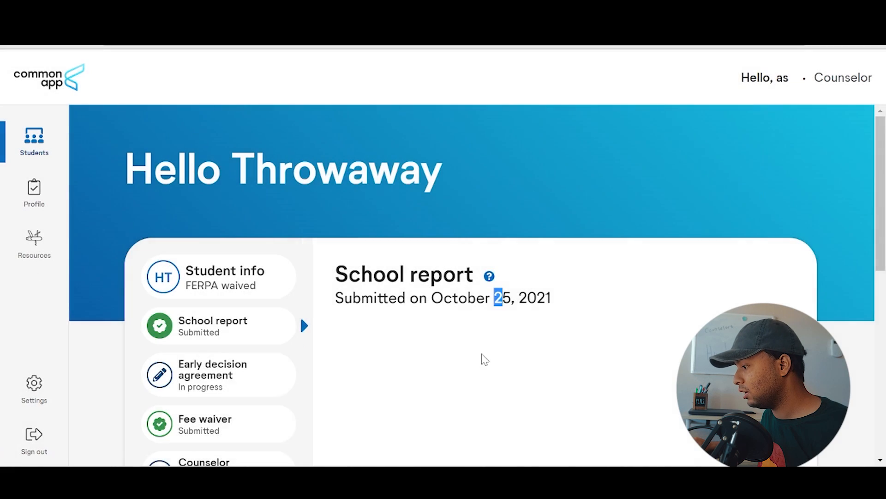
Check the submission status and date of the School report and the statuses of the student's other forms.
scroll(247, 237, "down", 3)
left_click(222, 245)
left_click(253, 199)
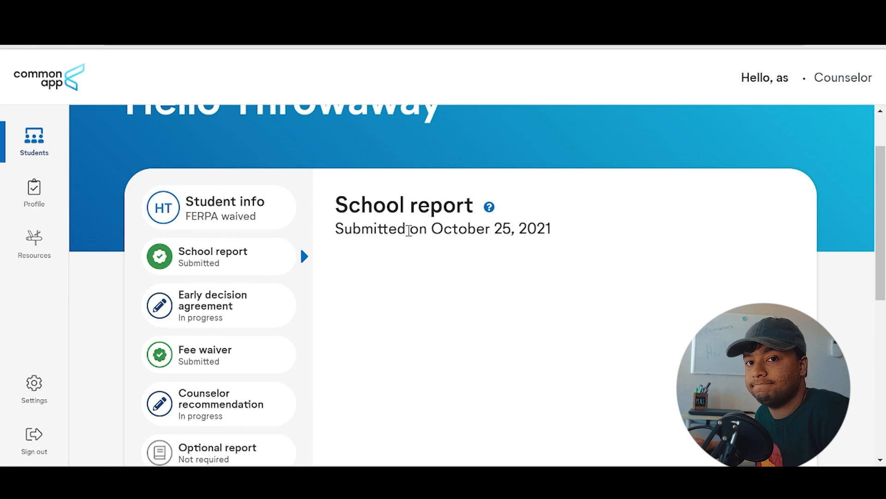
scroll(430, 255, "down", 3)
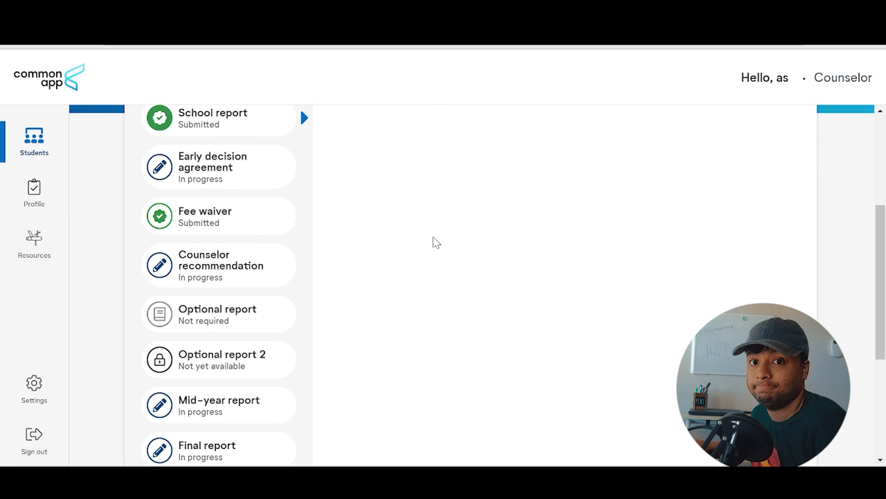
scroll(318, 231, "up", 3)
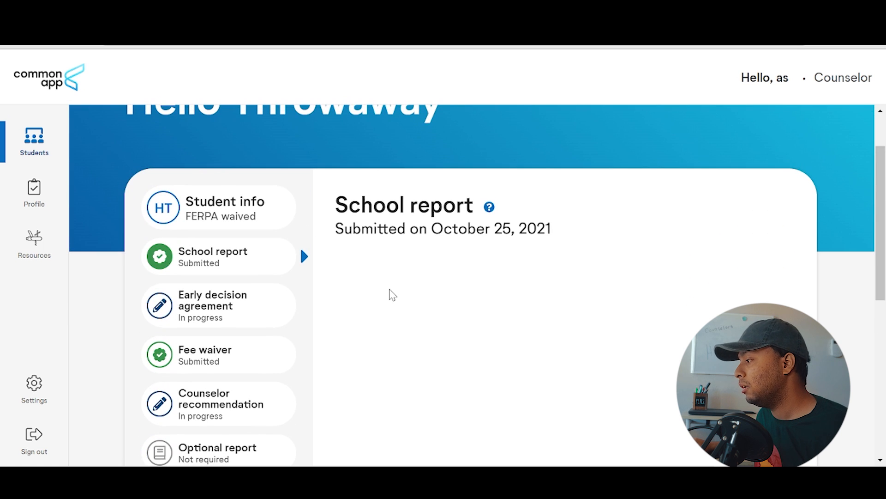
left_click_drag(422, 234, 387, 244)
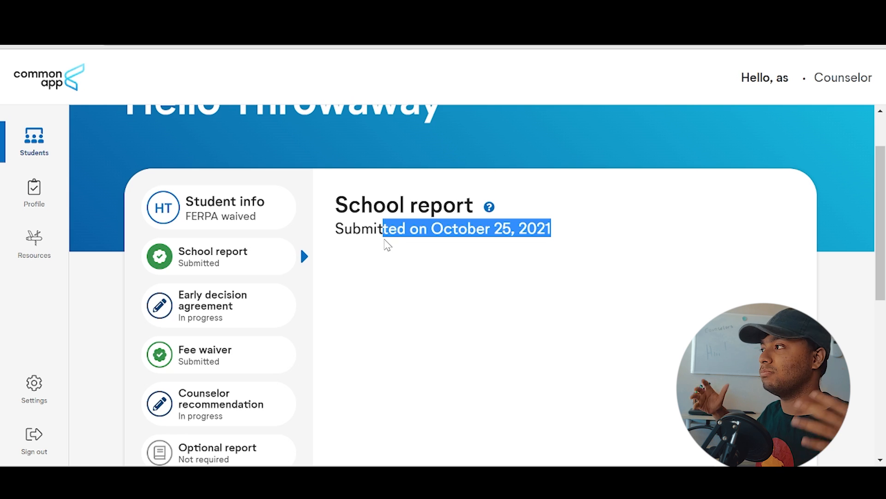
left_click(387, 244)
left_click_drag(397, 229, 518, 241)
left_click(516, 236)
left_click(360, 240)
left_click(520, 247)
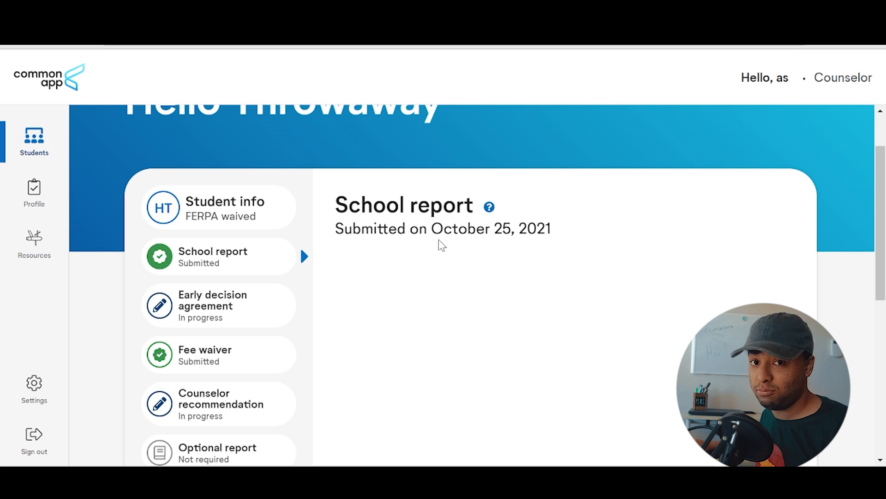
Open the Optional report and read its Summary section with the kinds of updates it covers.
scroll(459, 219, "down", 5)
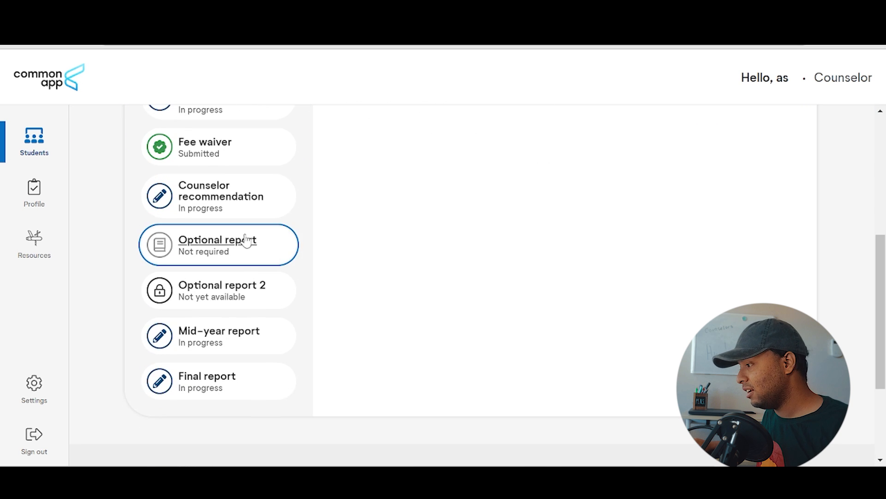
scroll(246, 241, "up", 5)
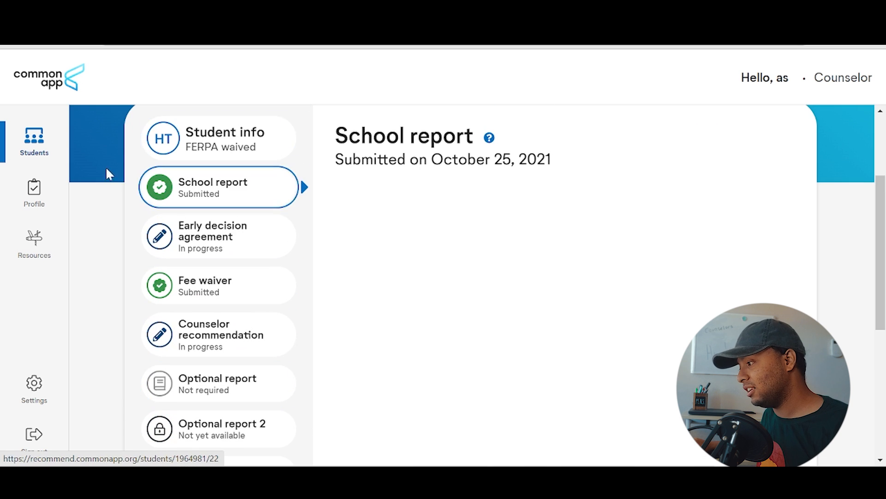
scroll(264, 234, "down", 3)
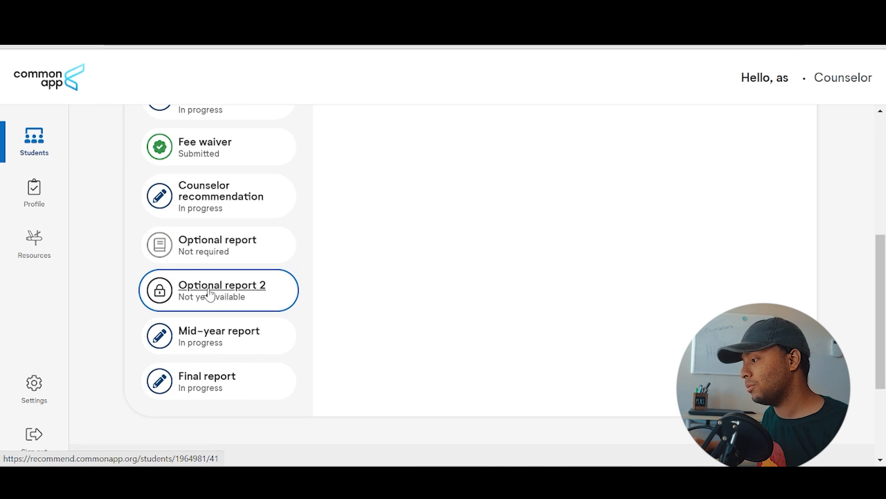
left_click(213, 265)
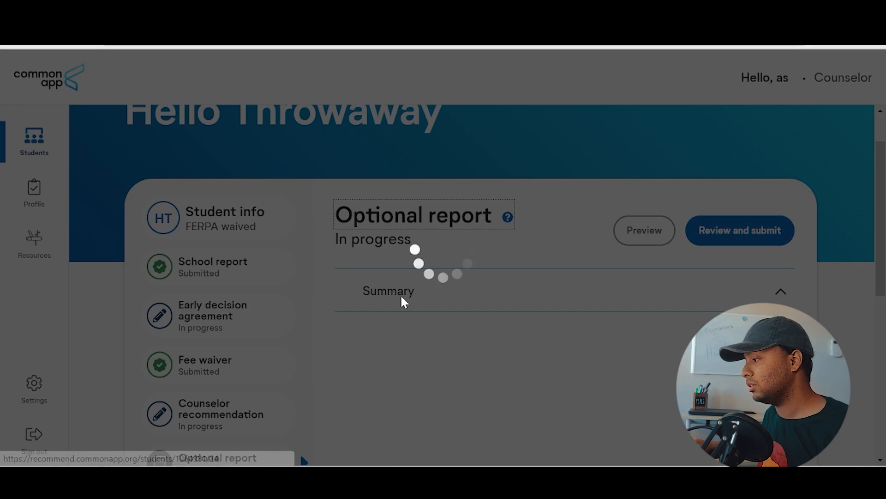
scroll(159, 296, "down", 3)
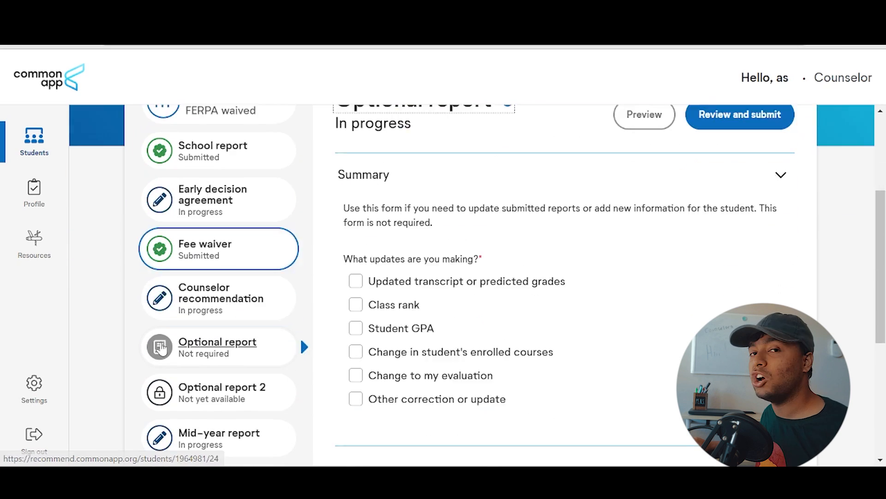
scroll(277, 365, "down", 2)
scroll(416, 300, "up", 2)
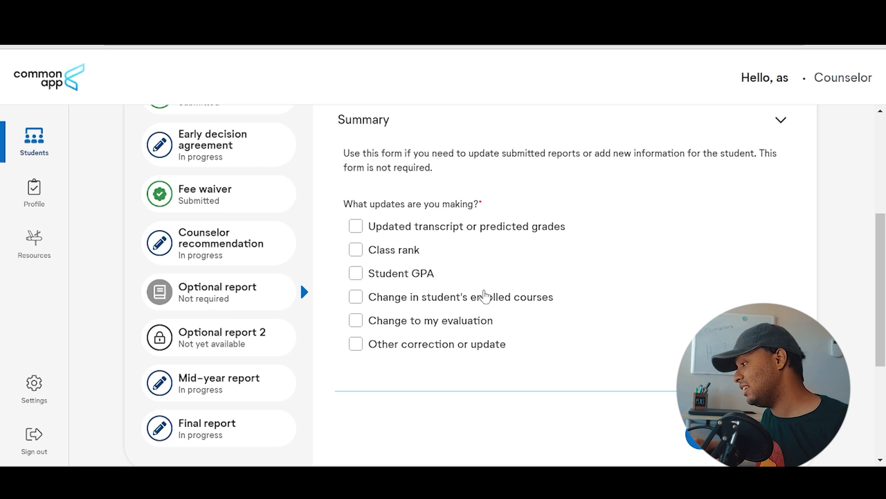
Mark Other correction or update in the Optional report to inspect the section it adds, and clear the choice again.
left_click(396, 350)
scroll(425, 317, "down", 5)
scroll(453, 282, "up", 4)
scroll(453, 282, "up", 1)
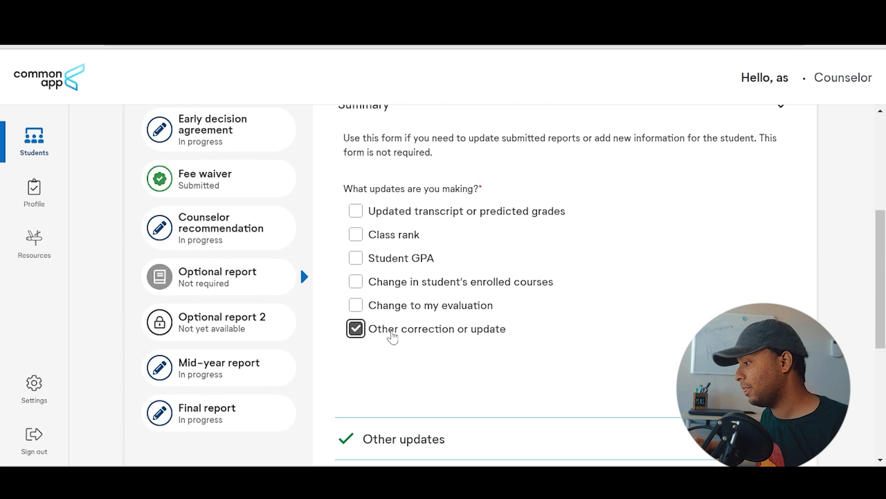
left_click(390, 330)
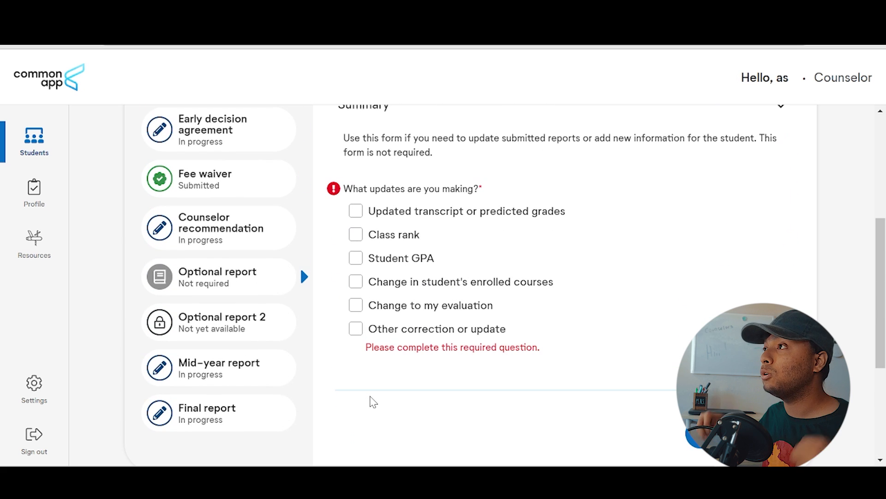
Look over the Optional report's update choices and open Optional report 2 to read its availability note.
scroll(373, 404, "up", 5)
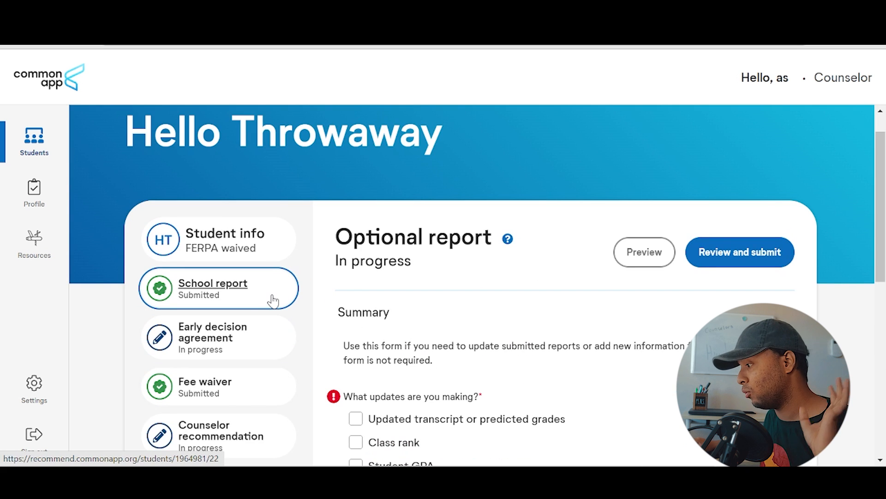
scroll(473, 344, "down", 4)
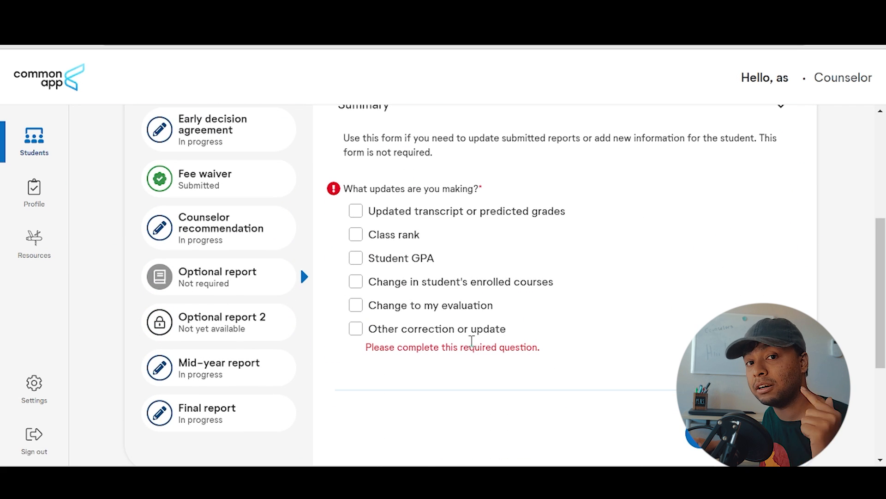
scroll(443, 333, "up", 2)
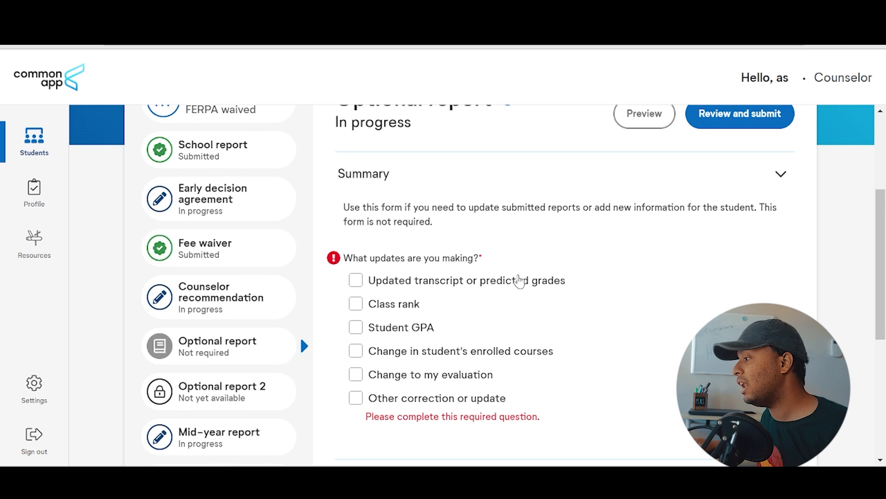
scroll(508, 283, "down", 1)
scroll(462, 268, "down", 2)
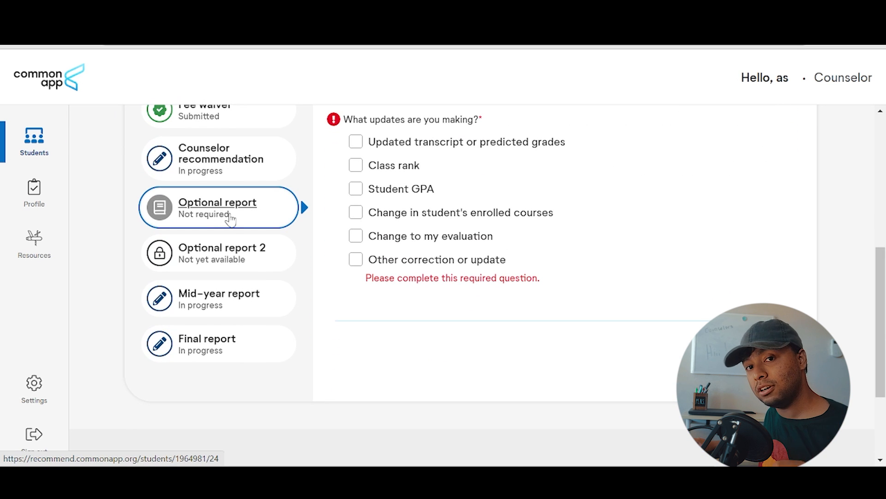
scroll(231, 219, "down", 2)
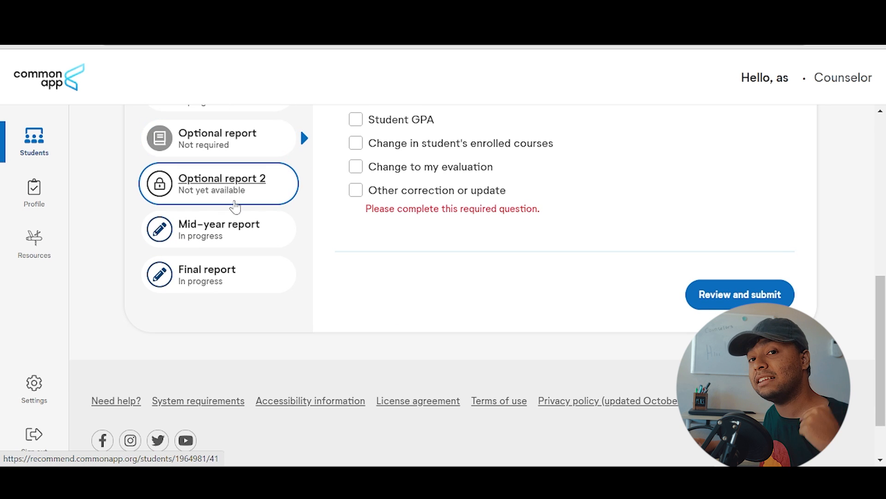
left_click(235, 205)
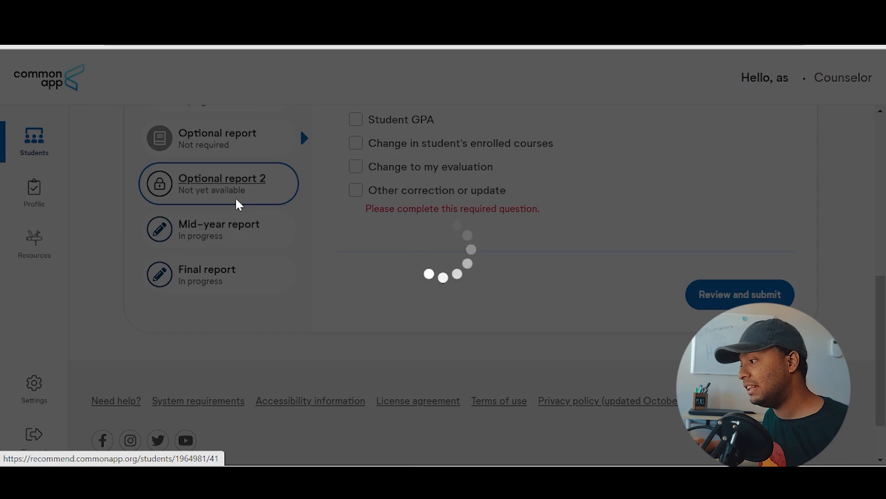
left_click_drag(361, 217, 560, 216)
left_click(560, 249)
left_click(479, 228)
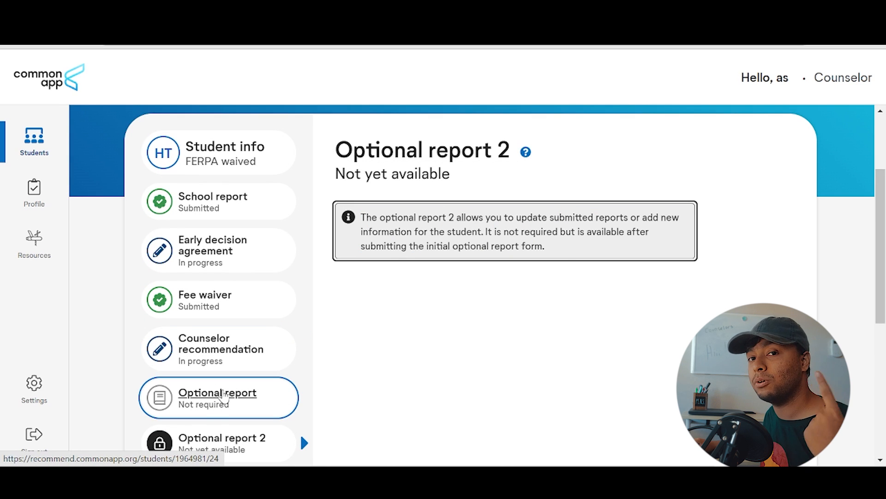
Return to the Optional report and look through its update choices.
scroll(224, 393, "down", 2)
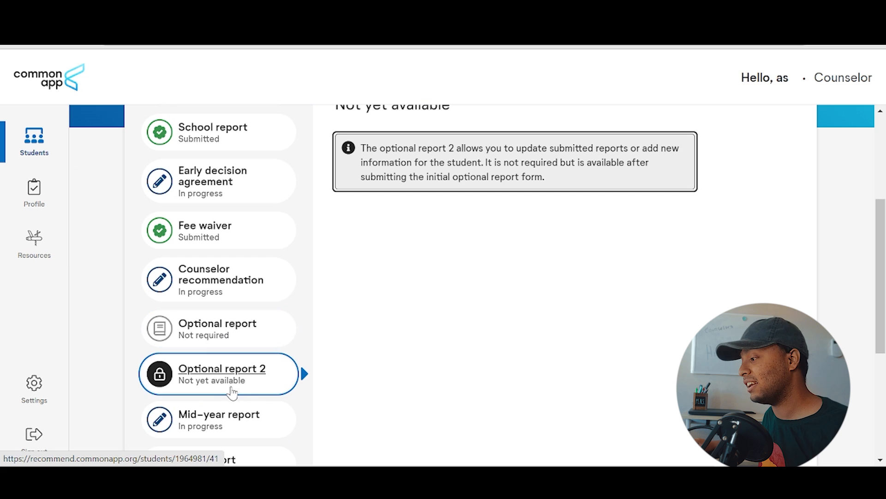
left_click(221, 333)
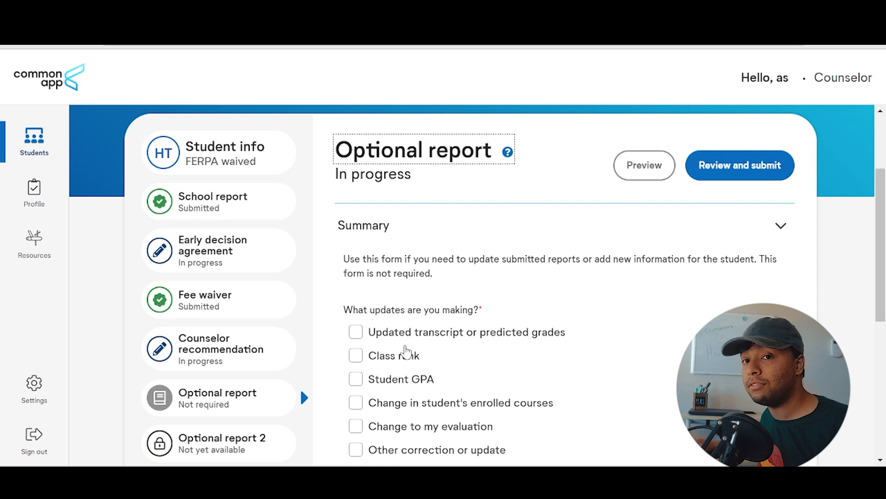
scroll(617, 361, "down", 3)
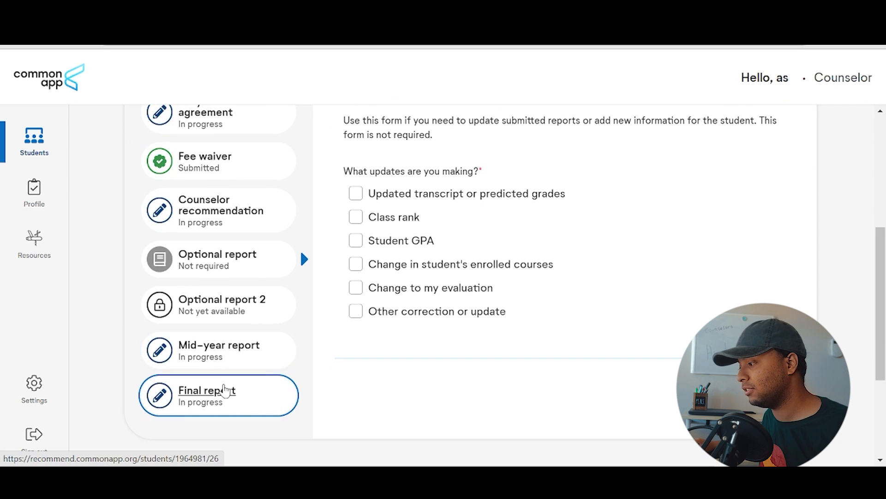
Open the Final report and view the available class rank reporting methods without changing the selection.
left_click(223, 391)
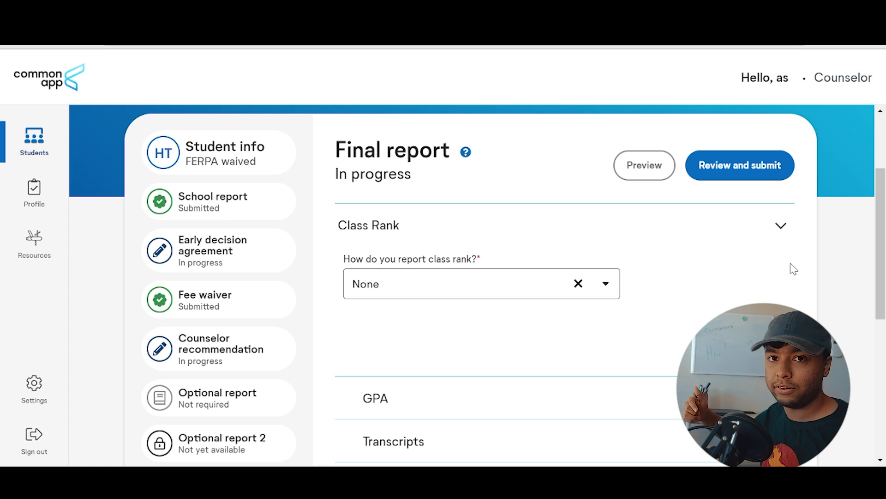
scroll(786, 223, "down", 5)
left_click(781, 209)
scroll(639, 263, "down", 3)
scroll(439, 406, "up", 3)
scroll(429, 274, "down", 2)
left_click(447, 217)
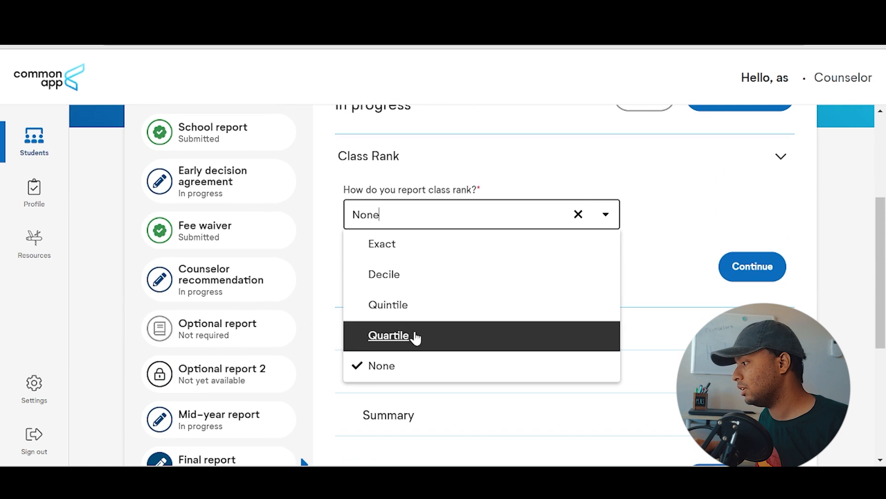
left_click(660, 242)
scroll(467, 325, "down", 2)
scroll(588, 275, "up", 2)
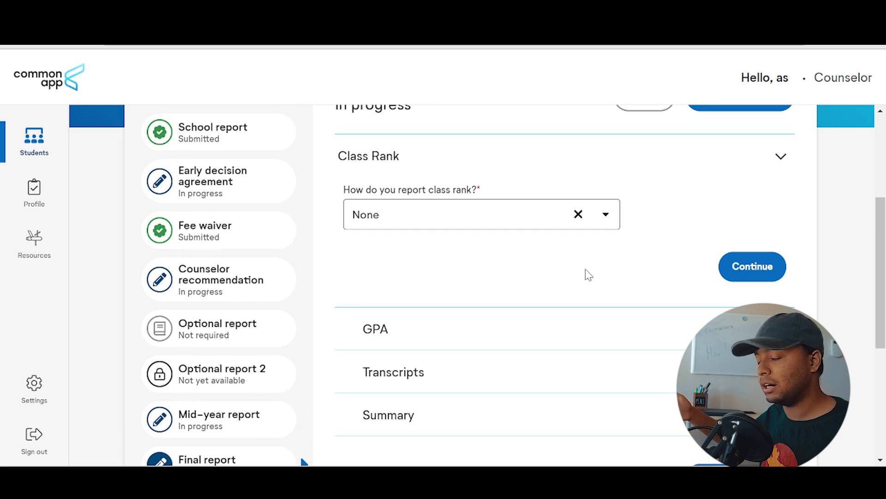
Examine the Final report's Class Rank, GPA, Transcripts and Summary sections and compare its status with the student's other forms.
scroll(586, 274, "up", 4)
scroll(562, 273, "down", 5)
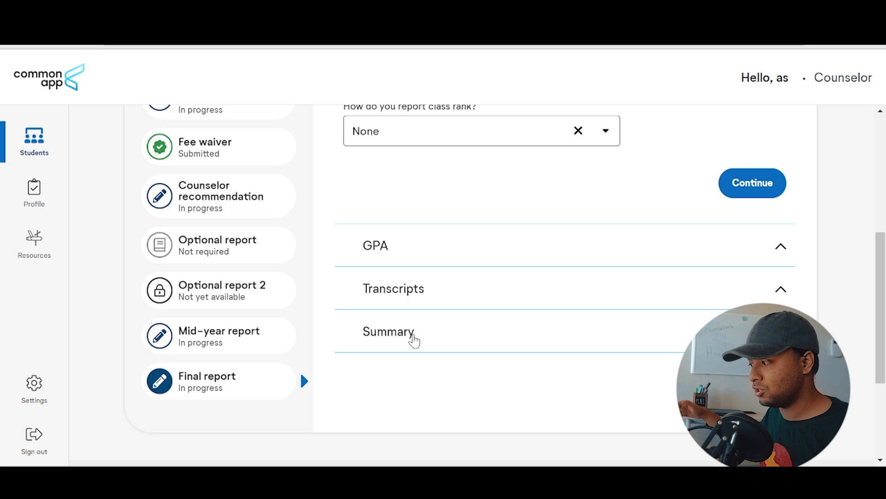
scroll(412, 342, "up", 3)
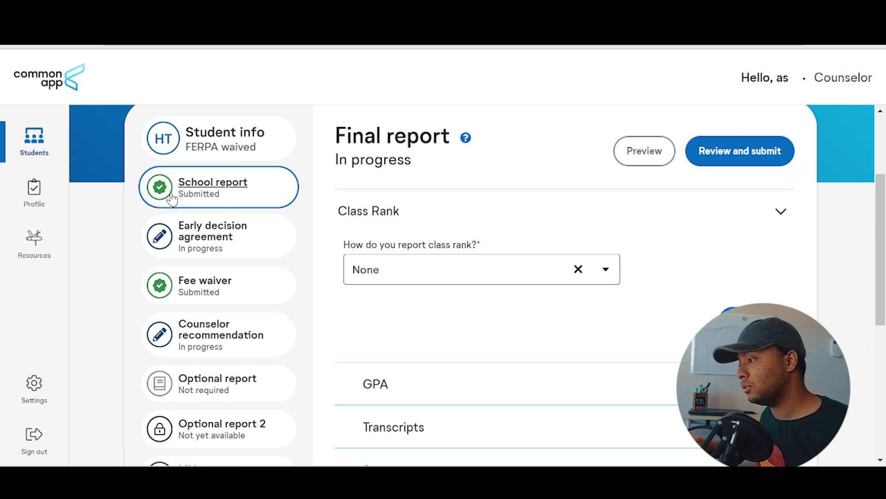
scroll(194, 191, "down", 5)
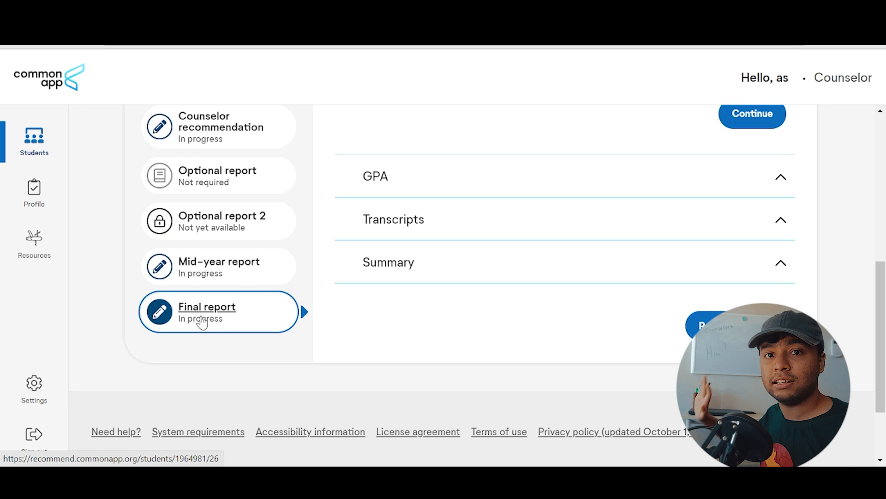
scroll(207, 318, "up", 5)
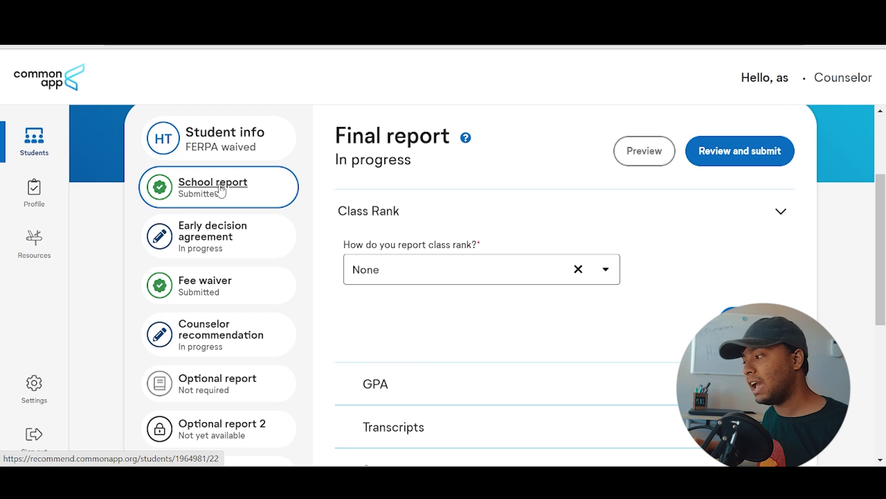
scroll(236, 367, "down", 5)
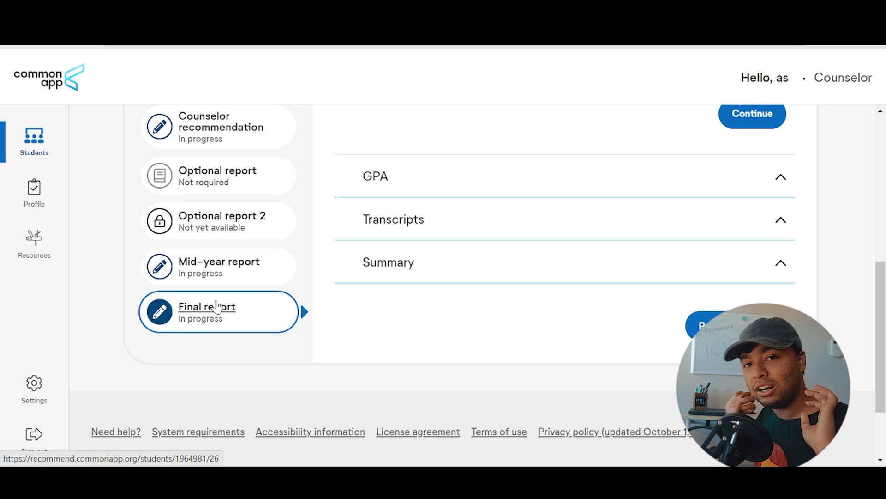
scroll(217, 306, "up", 1)
scroll(215, 311, "down", 1)
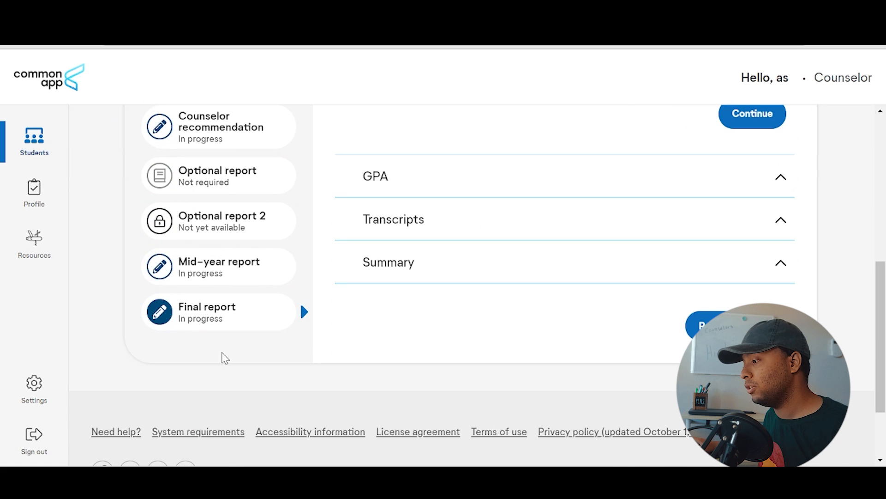
Expand the Final report's Transcripts section and read its final transcript upload and affirmation requirements.
scroll(330, 375, "up", 1)
scroll(462, 369, "up", 2)
scroll(575, 345, "down", 2)
left_click(445, 299)
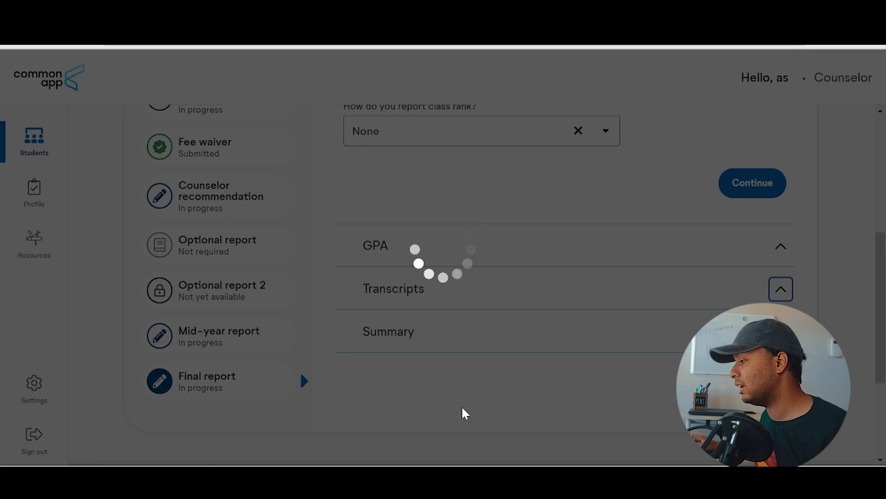
mouse_move(371, 193)
left_mouse_down()
mouse_move(524, 194)
mouse_move(409, 193)
mouse_move(374, 206)
left_mouse_up()
left_click(375, 203)
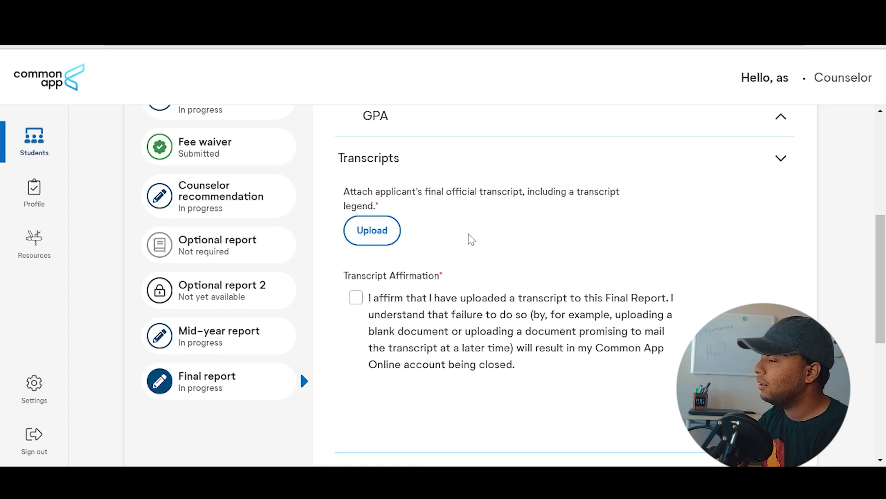
scroll(471, 239, "up", 5)
scroll(476, 239, "down", 3)
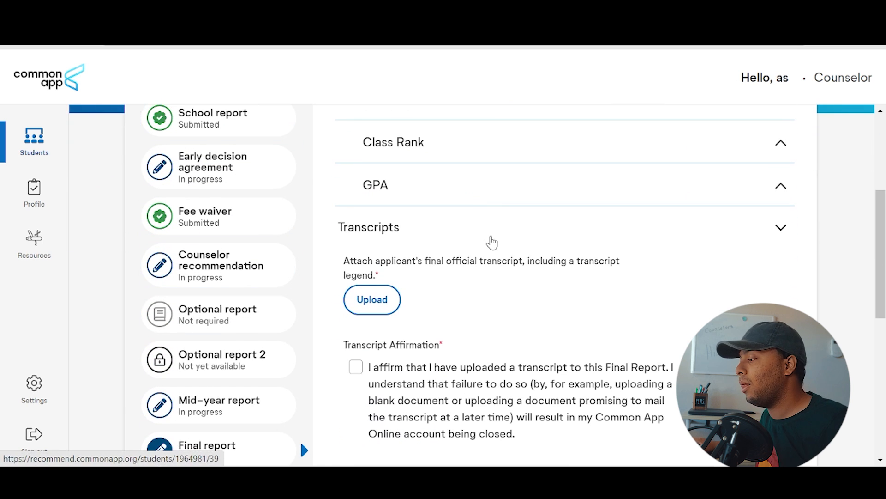
scroll(484, 271, "down", 2)
scroll(539, 323, "down", 2)
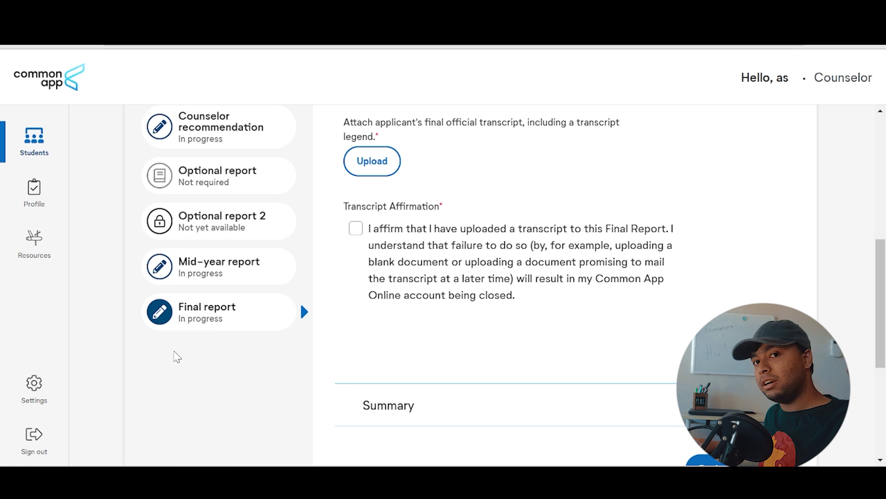
Review the Final report's collapsed Class Rank and GPA sections alongside the open transcript requirements.
scroll(178, 353, "up", 3)
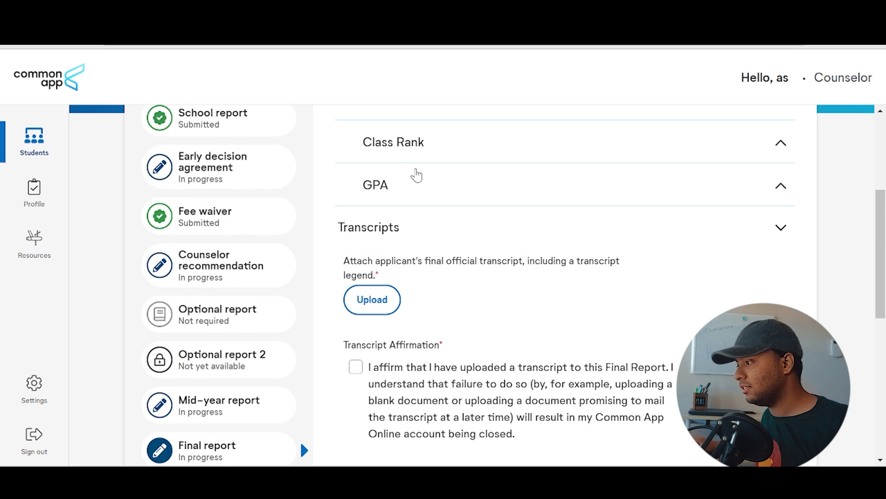
scroll(235, 193, "down", 1)
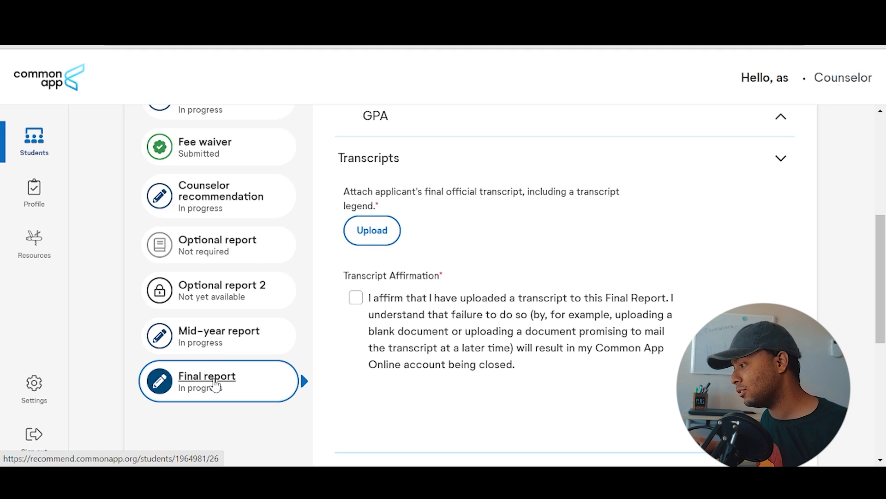
left_click(301, 372)
scroll(472, 213, "up", 3)
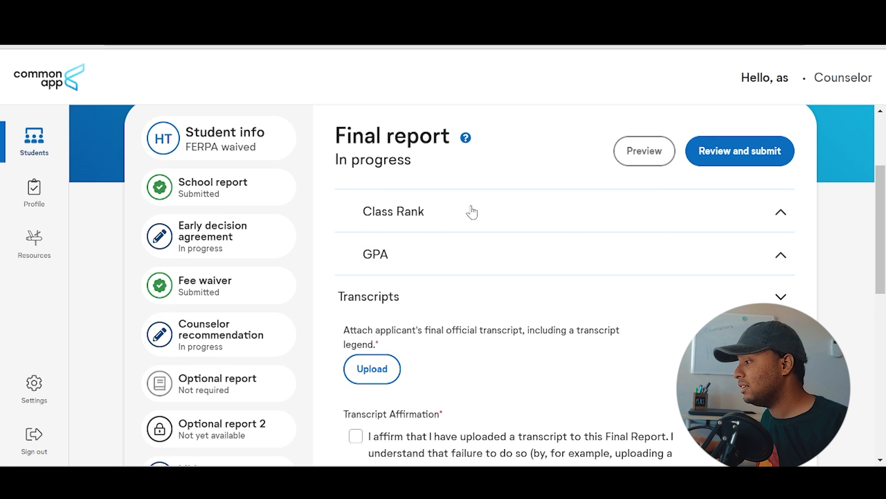
scroll(328, 286, "down", 3)
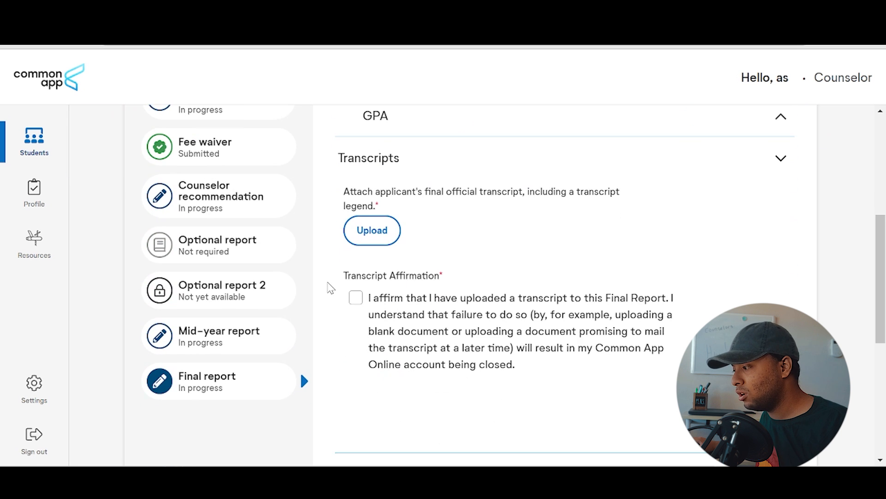
scroll(534, 192, "up", 6)
scroll(452, 256, "down", 5)
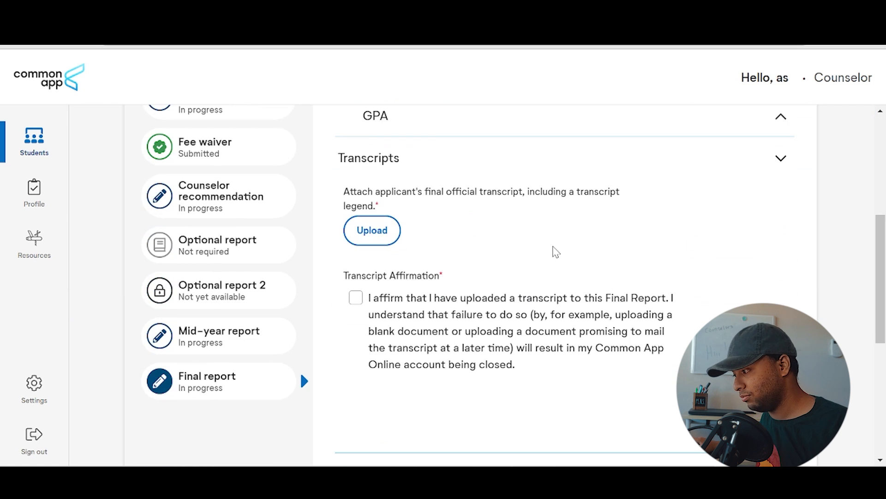
Open the Optional report and read its purpose note and list of possible updates.
left_click(243, 253)
scroll(318, 326, "down", 6)
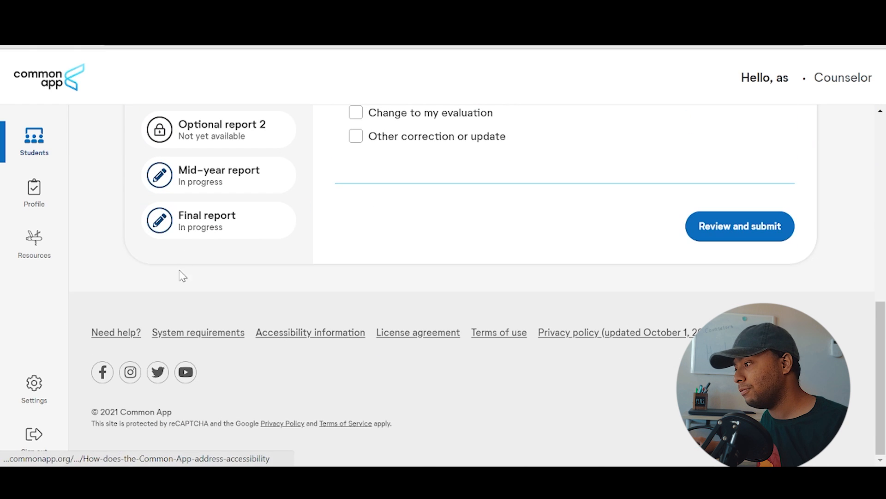
scroll(354, 283, "up", 4)
scroll(331, 312, "up", 1)
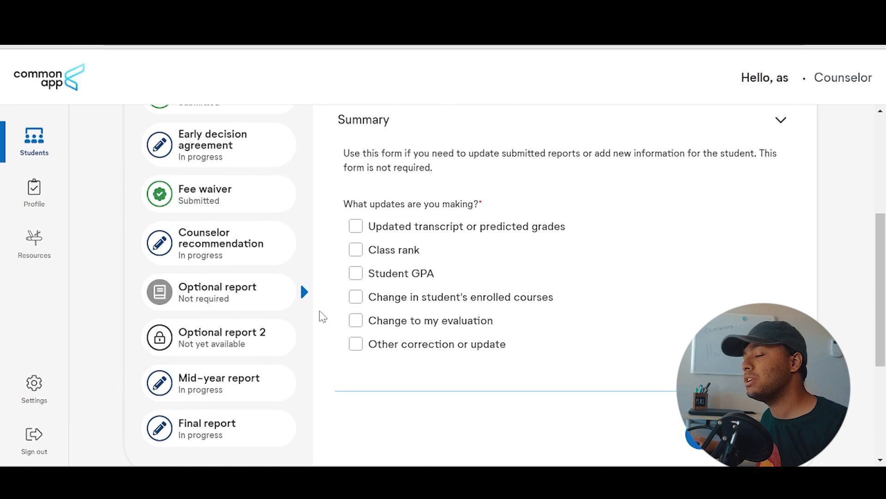
scroll(318, 315, "down", 2)
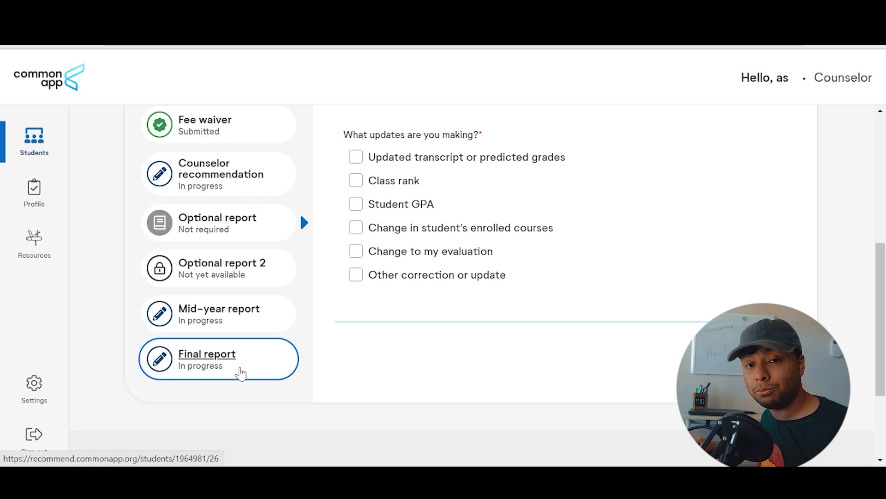
scroll(231, 372, "up", 2)
Open the Mid-year report and examine its sections and its place among the student's other forms.
left_click(224, 374)
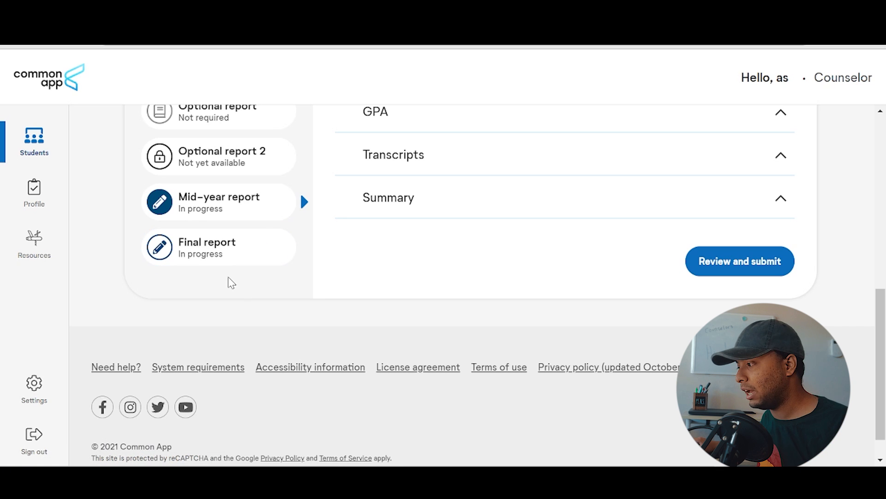
scroll(231, 283, "up", 3)
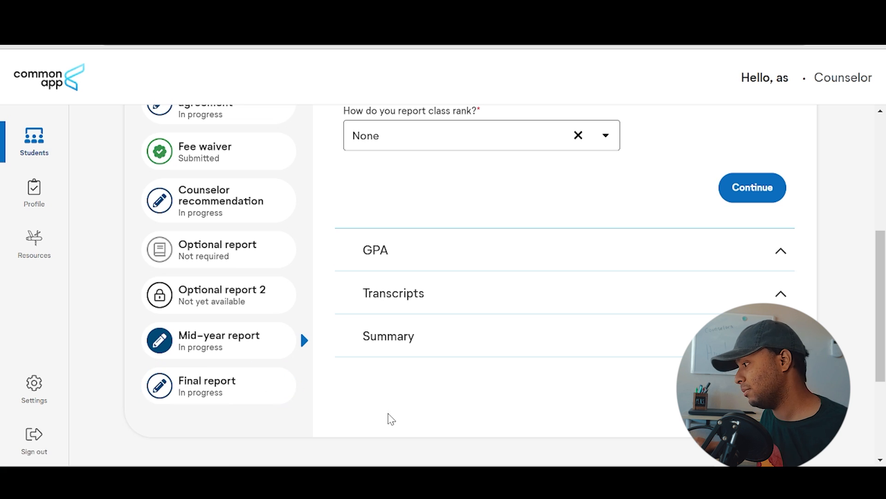
scroll(340, 372, "up", 5)
scroll(337, 367, "down", 4)
scroll(329, 368, "up", 2)
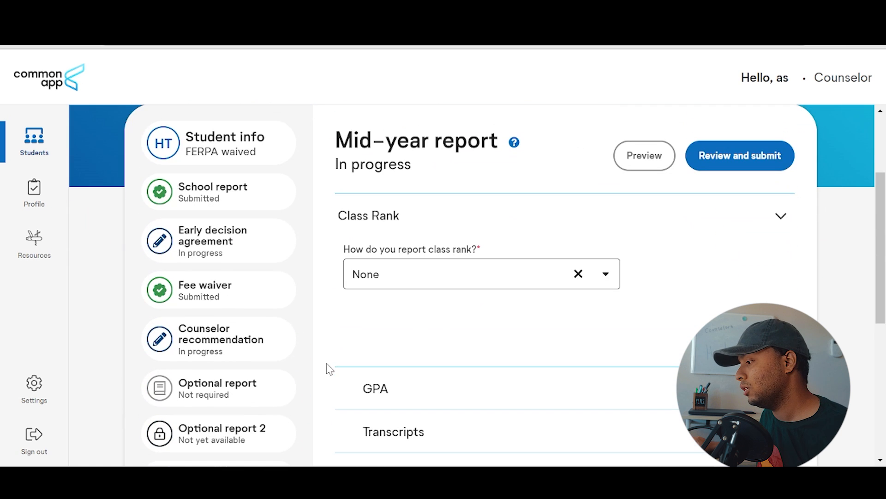
scroll(249, 412, "down", 2)
scroll(305, 351, "up", 2)
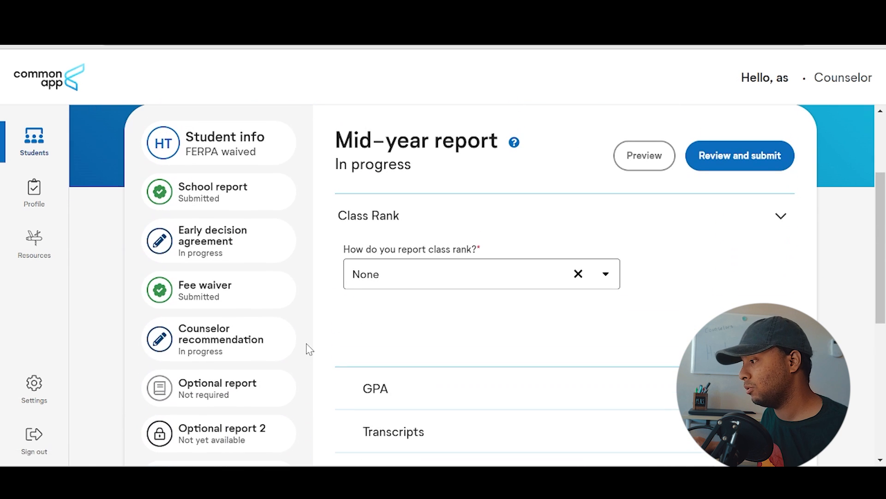
scroll(319, 235, "down", 3)
scroll(322, 239, "down", 1)
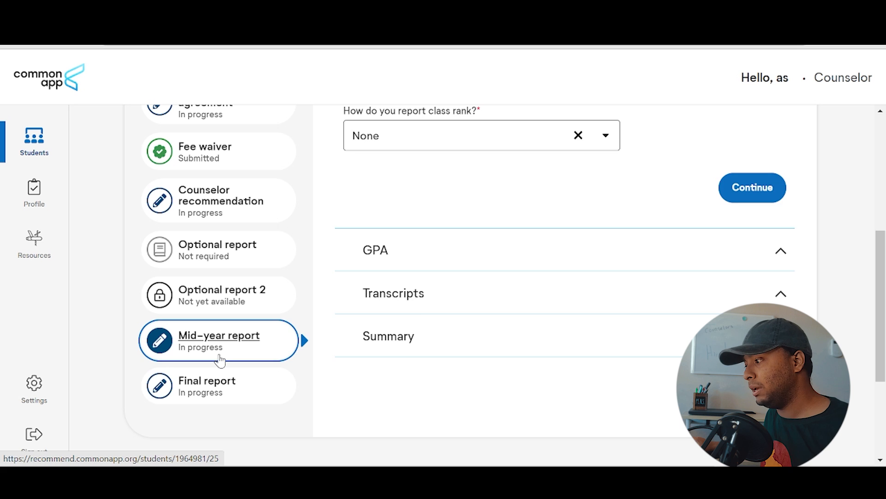
scroll(220, 360, "up", 2)
scroll(292, 312, "up", 2)
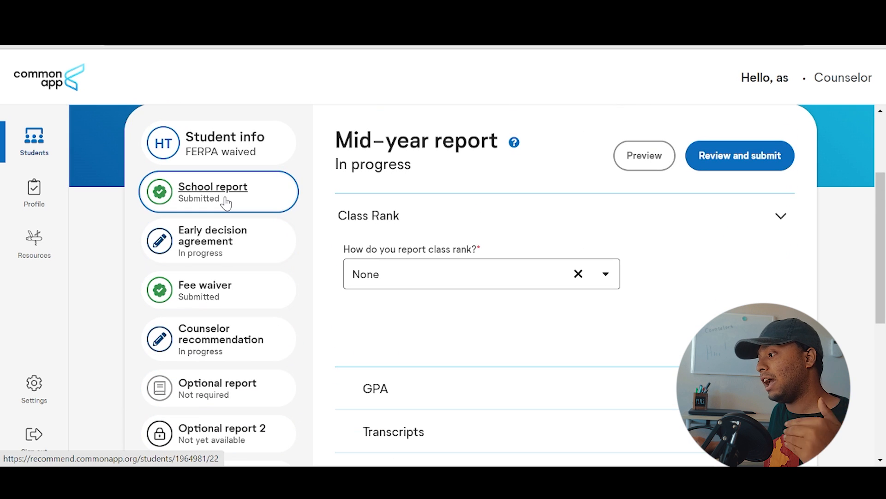
scroll(224, 201, "down", 1)
scroll(223, 203, "up", 1)
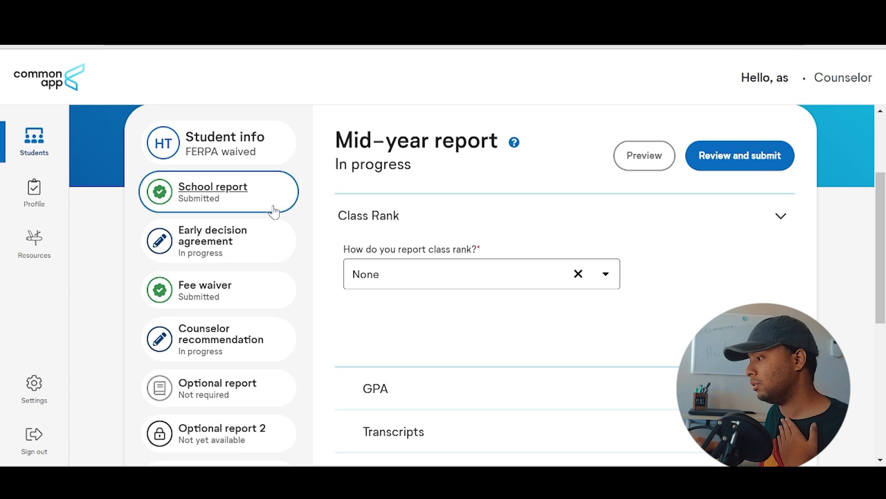
Compare the Mid-year report's sections and status with the School report and the other forms in the student's list.
scroll(416, 201, "up", 3)
triple_click(233, 190)
left_click(446, 187)
scroll(393, 217, "down", 1)
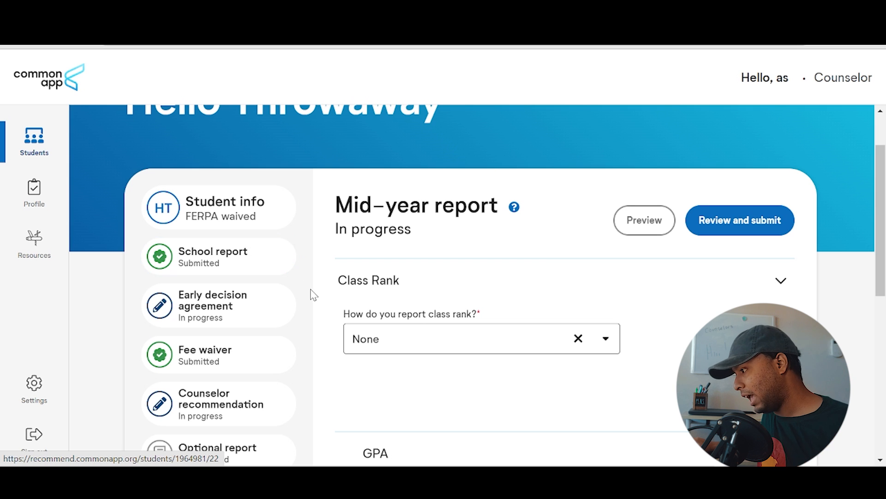
scroll(323, 305, "down", 3)
scroll(313, 292, "up", 3)
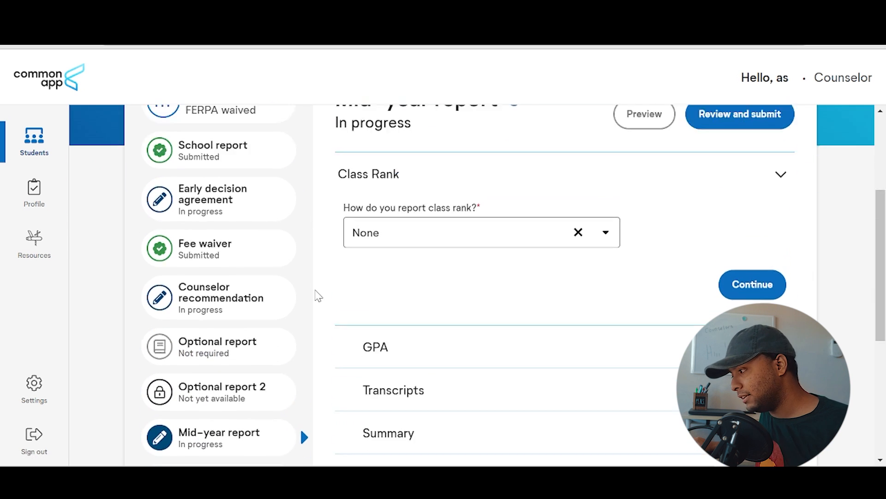
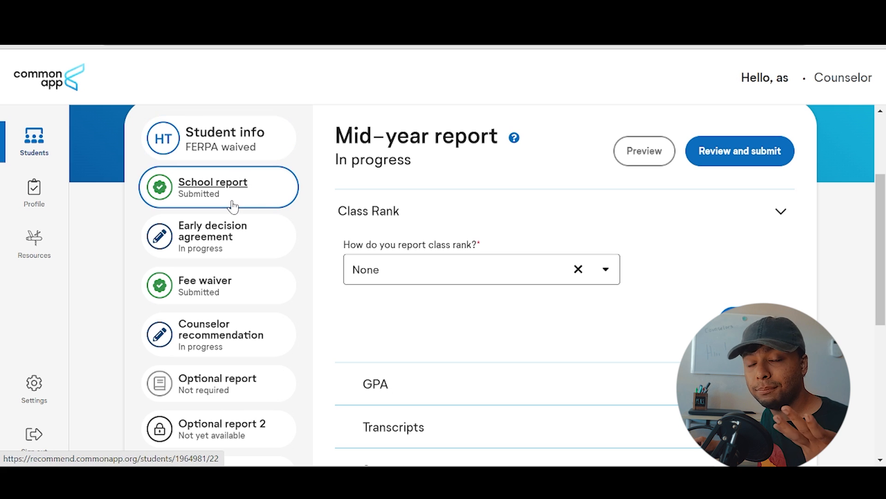
scroll(313, 274, "down", 3)
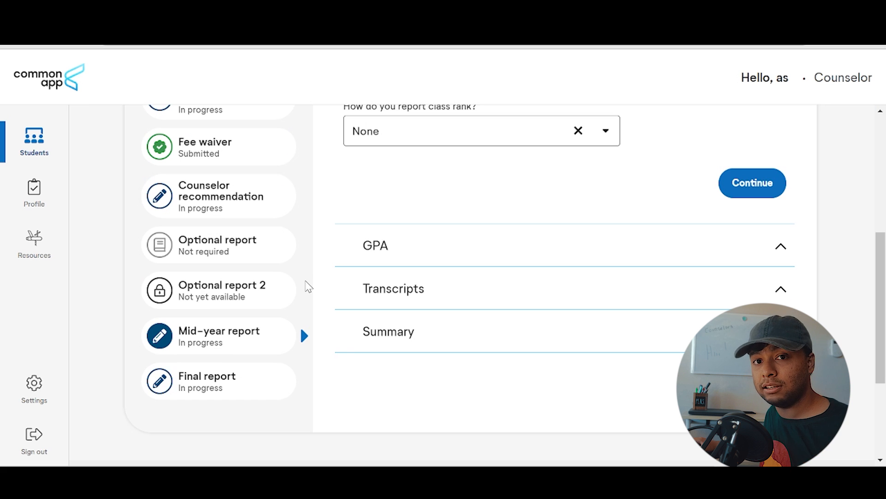
scroll(307, 282, "up", 5)
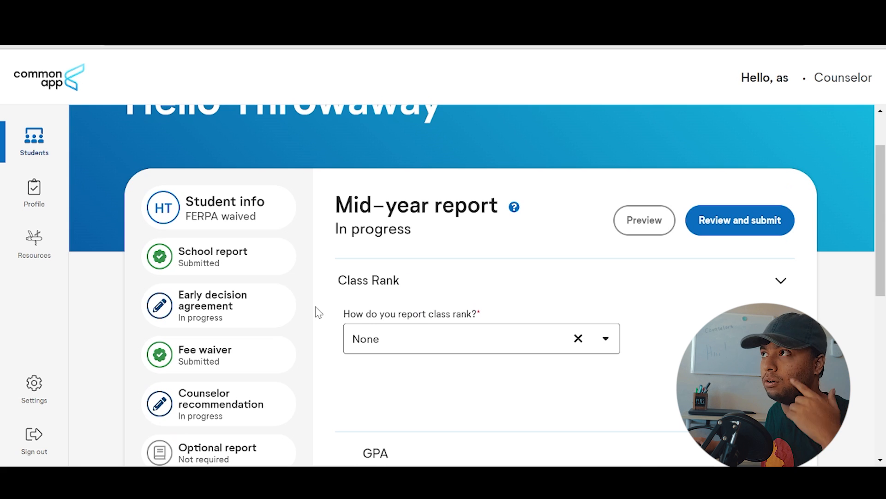
scroll(317, 312, "down", 2)
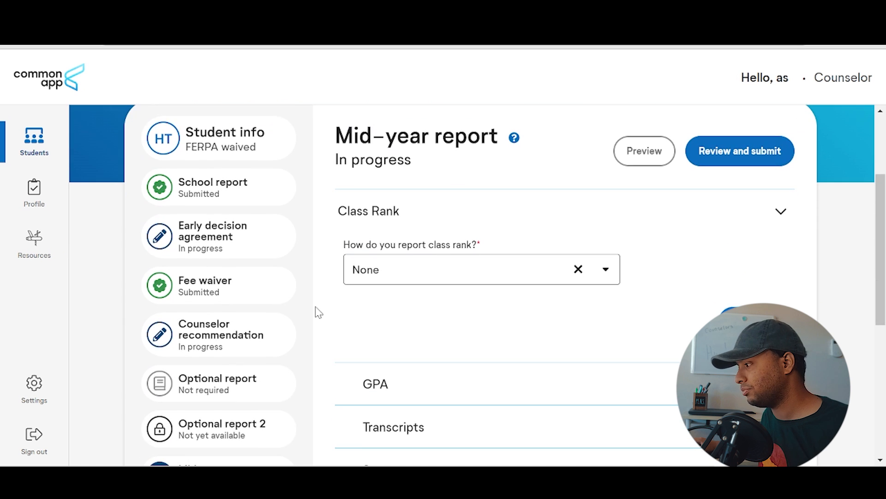
scroll(317, 312, "down", 2)
scroll(323, 277, "up", 2)
scroll(324, 267, "down", 2)
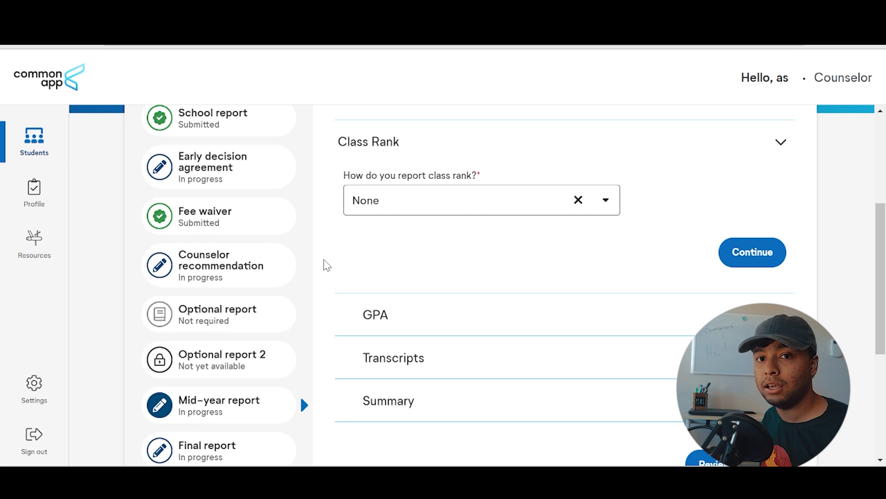
scroll(277, 245, "up", 3)
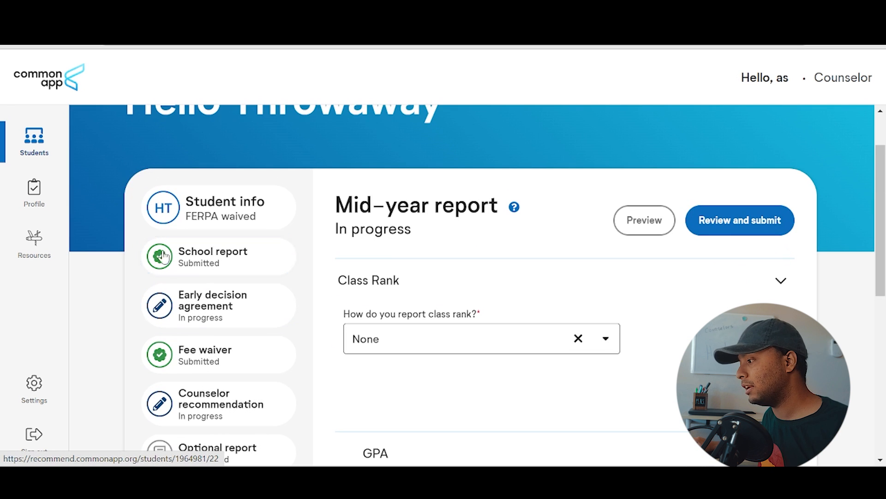
scroll(300, 321, "down", 5)
scroll(302, 312, "up", 2)
scroll(303, 313, "up", 1)
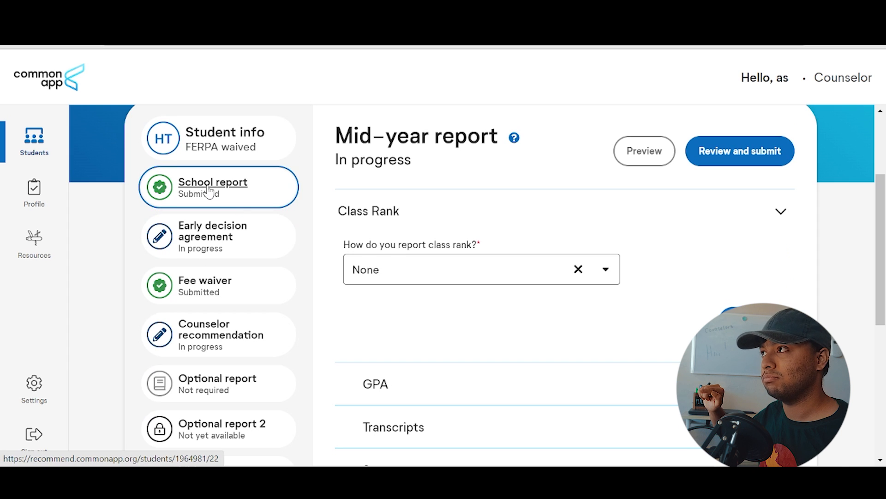
scroll(300, 326, "down", 3)
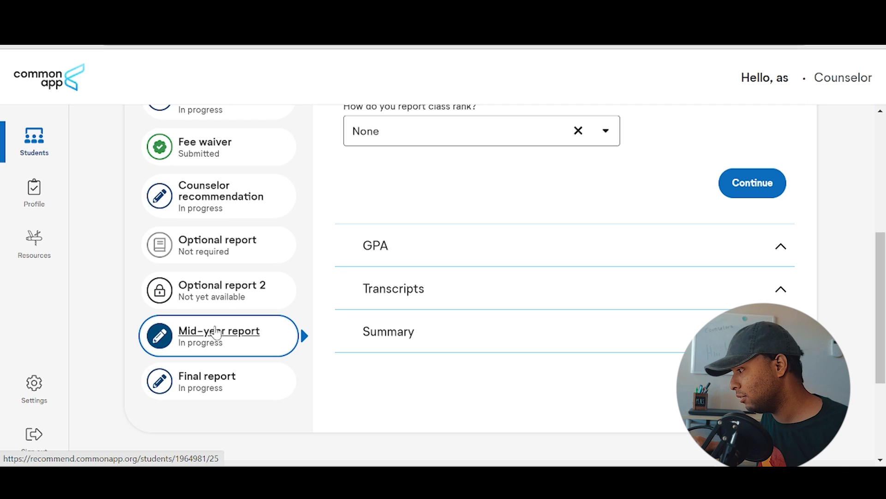
scroll(216, 332, "up", 2)
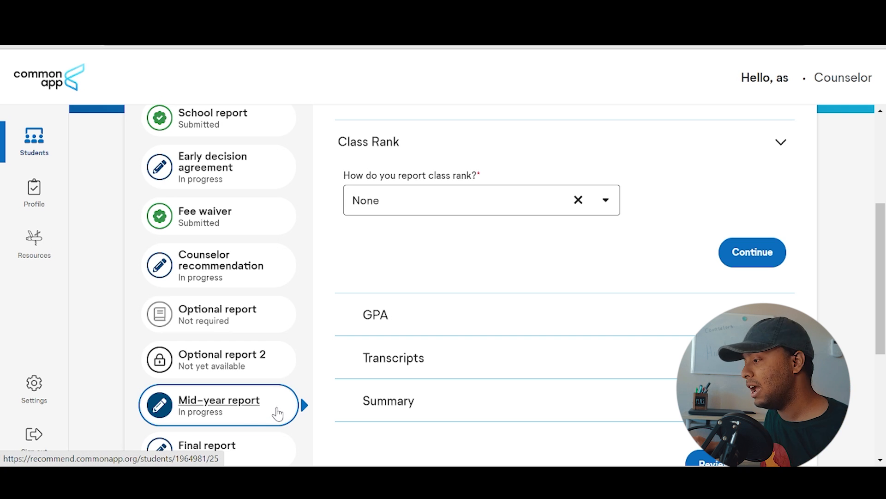
View the Mid-year report's class rank reporting methods, keep None selected, and open the GPA section.
scroll(238, 421, "up", 2)
left_click(448, 279)
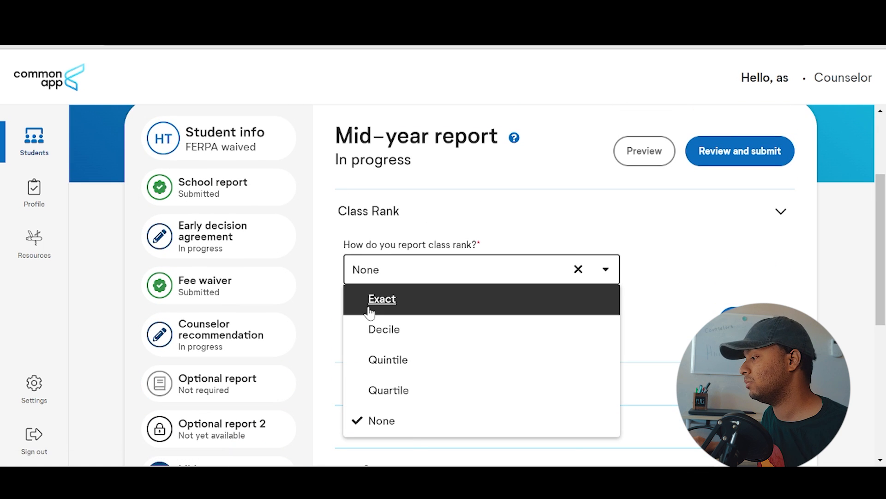
left_click(412, 428)
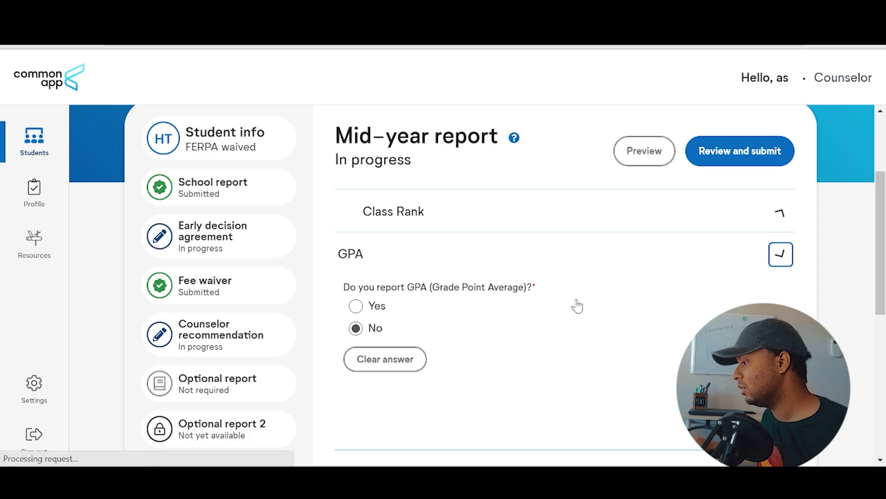
scroll(462, 255, "down", 1)
Expand the Mid-year report's Transcripts section and read the upload, affirmation and most recent grades requirements.
left_click(781, 403)
scroll(554, 255, "down", 2)
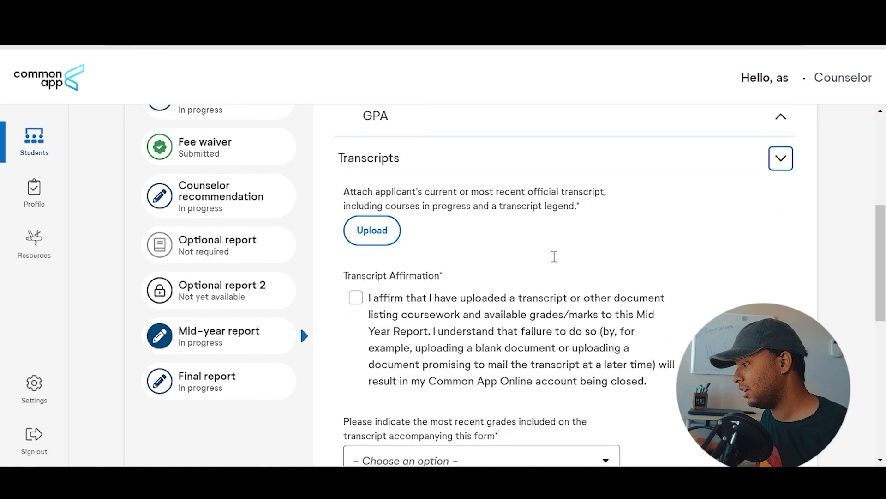
scroll(415, 233, "up", 1)
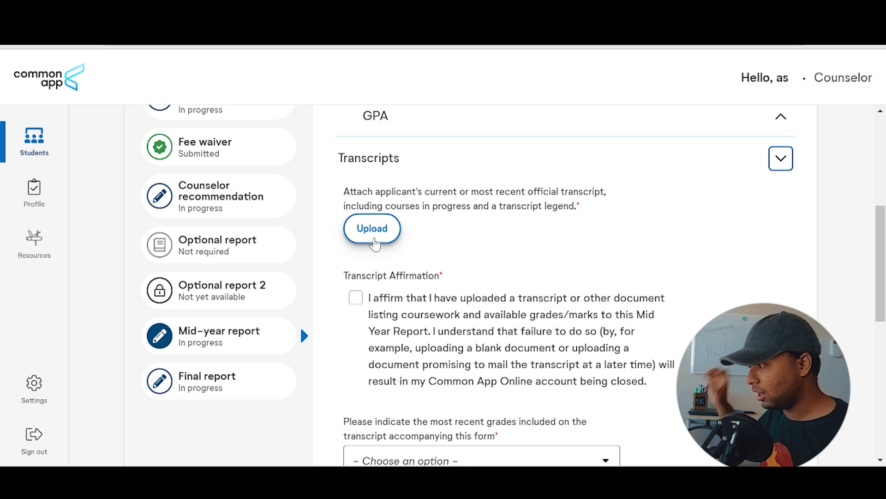
scroll(629, 408, "down", 2)
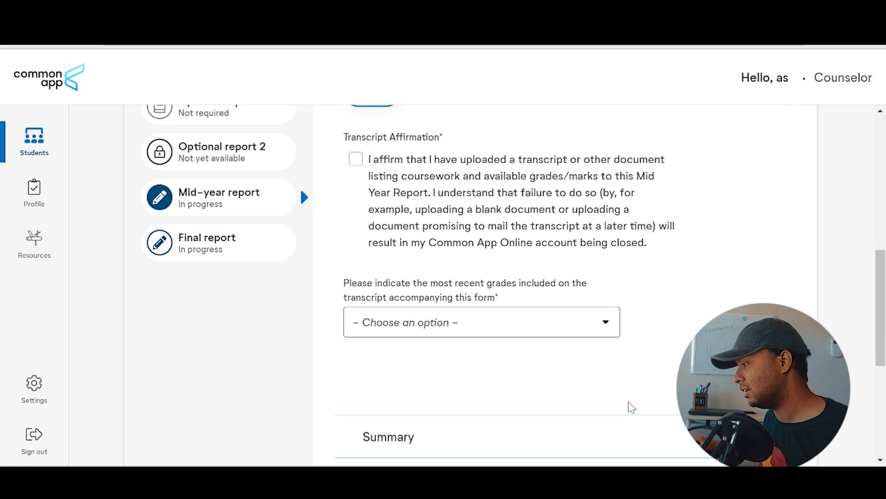
Set the most recent grades included on the Mid-year report's transcript to 2nd Quarter/1st Semester senior year grades.
scroll(629, 408, "down", 2)
scroll(633, 410, "up", 3)
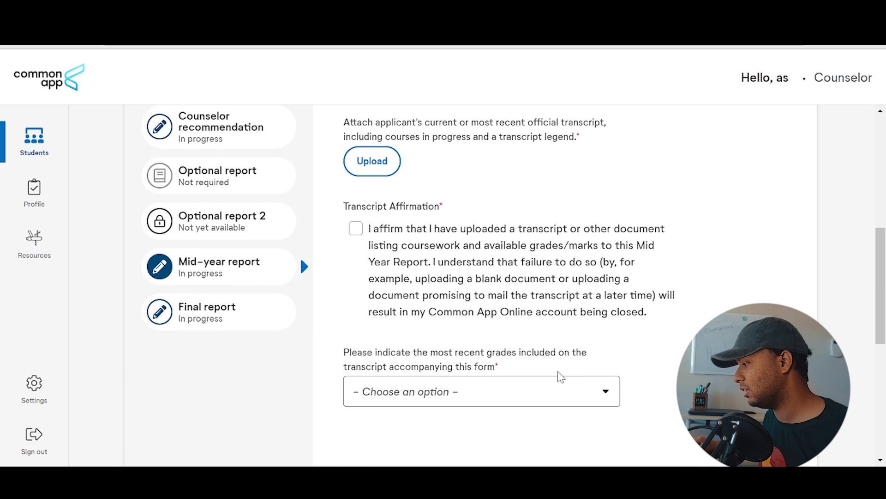
left_click(545, 391)
left_click(300, 257)
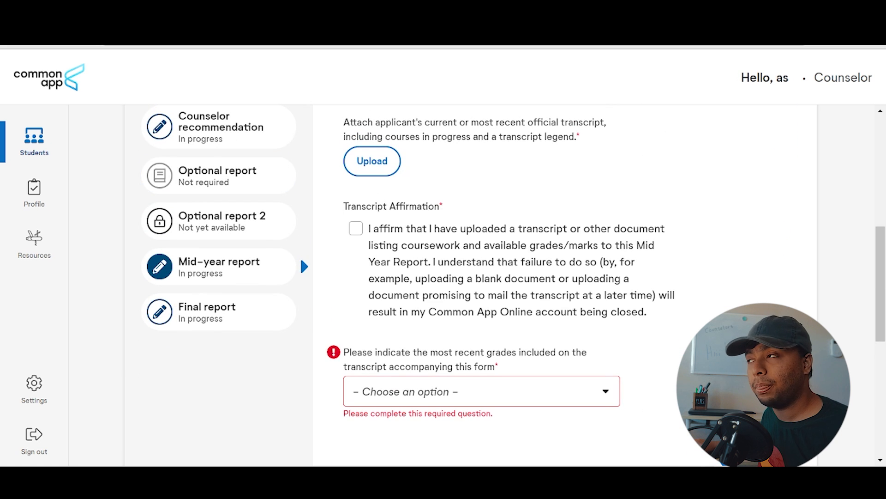
scroll(614, 321, "down", 2)
left_click(393, 322)
scroll(518, 274, "down", 1)
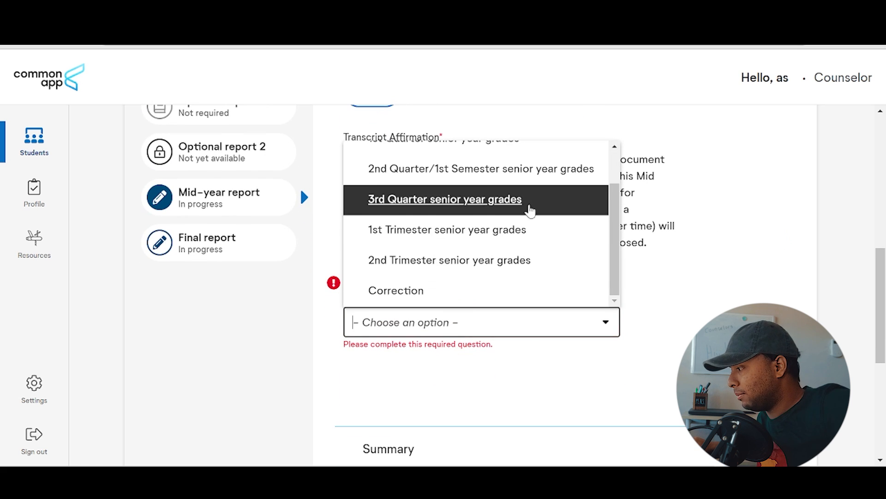
scroll(479, 247, "up", 1)
scroll(475, 277, "down", 1)
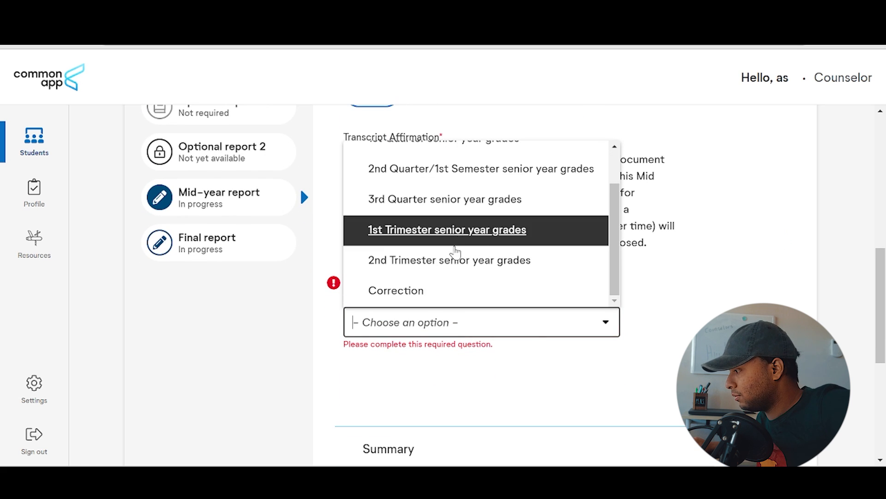
scroll(452, 248, "up", 1)
left_click(488, 228)
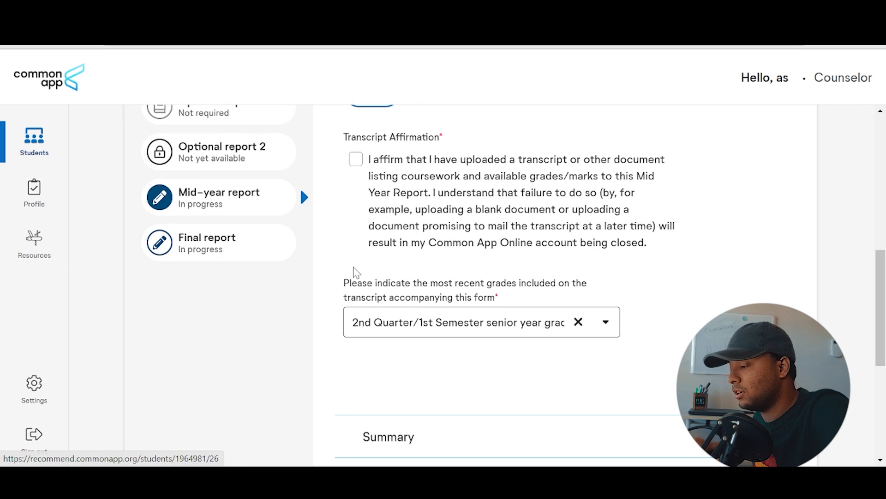
Review the Mid-year report's transcript upload and affirmation requirements alongside the student's list of forms.
scroll(669, 244, "up", 3)
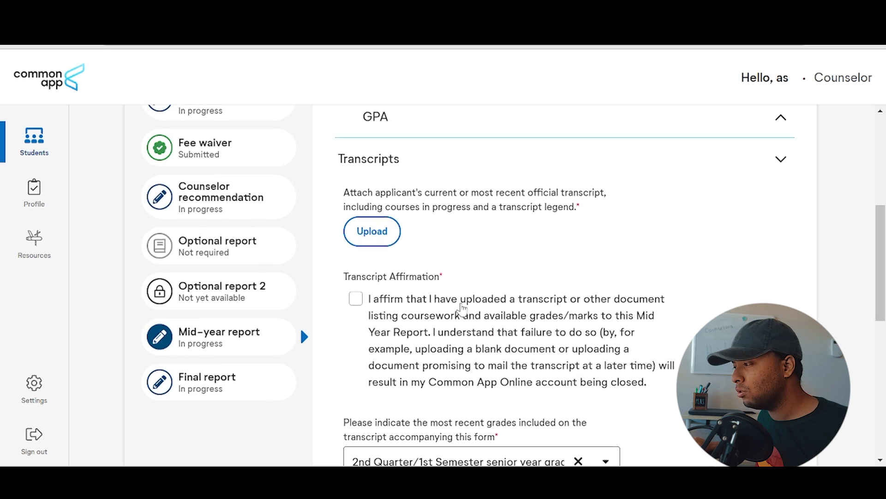
scroll(458, 307, "up", 3)
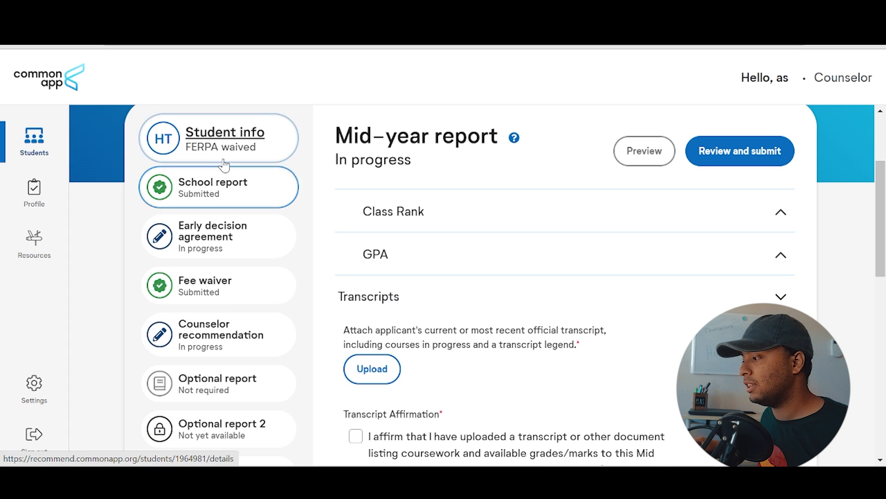
scroll(85, 385, "down", 3)
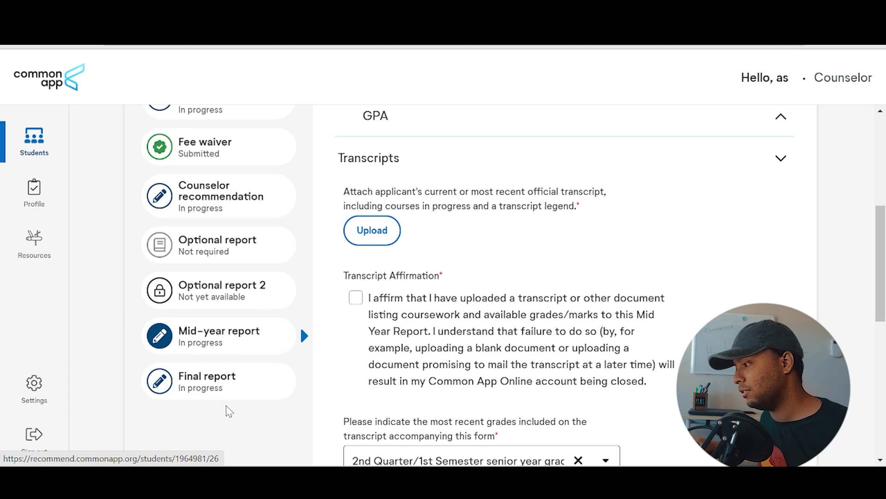
scroll(228, 337, "up", 2)
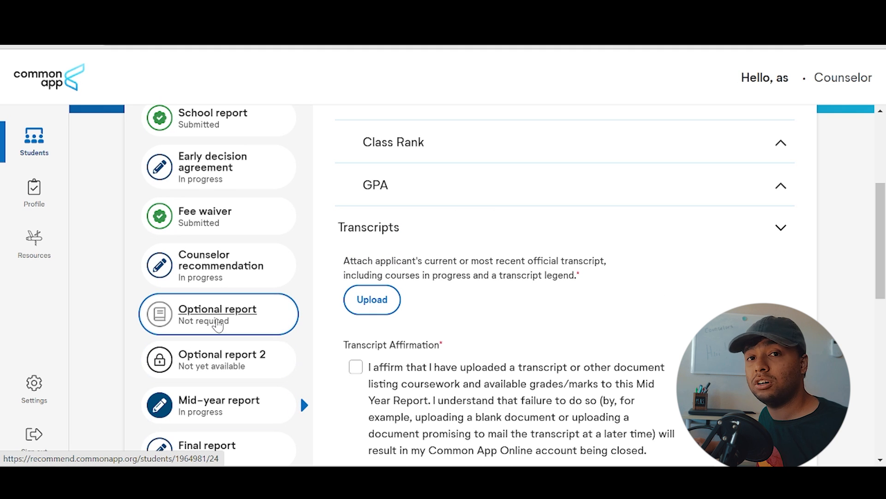
scroll(217, 324, "down", 3)
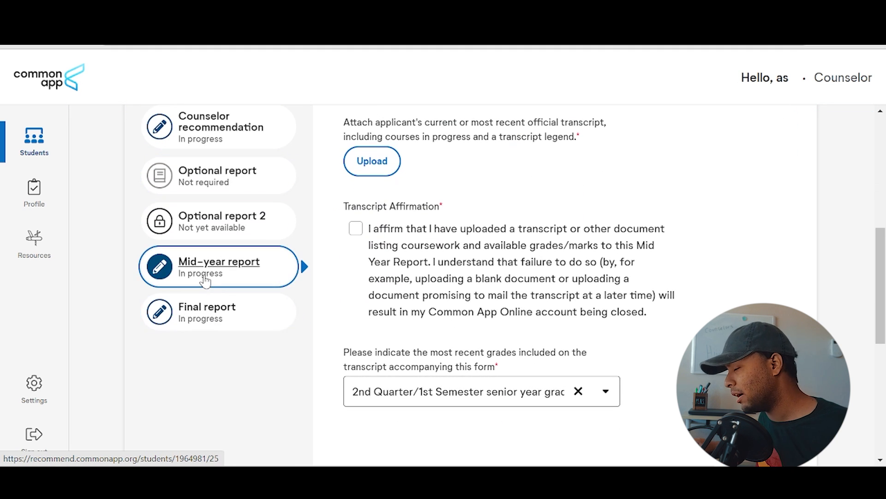
scroll(205, 279, "up", 3)
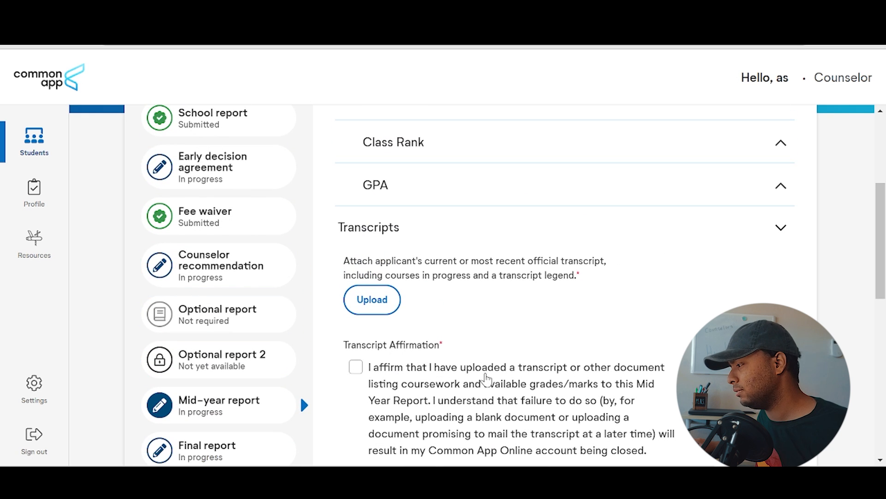
scroll(211, 319, "down", 2)
scroll(189, 318, "up", 5)
scroll(196, 320, "down", 5)
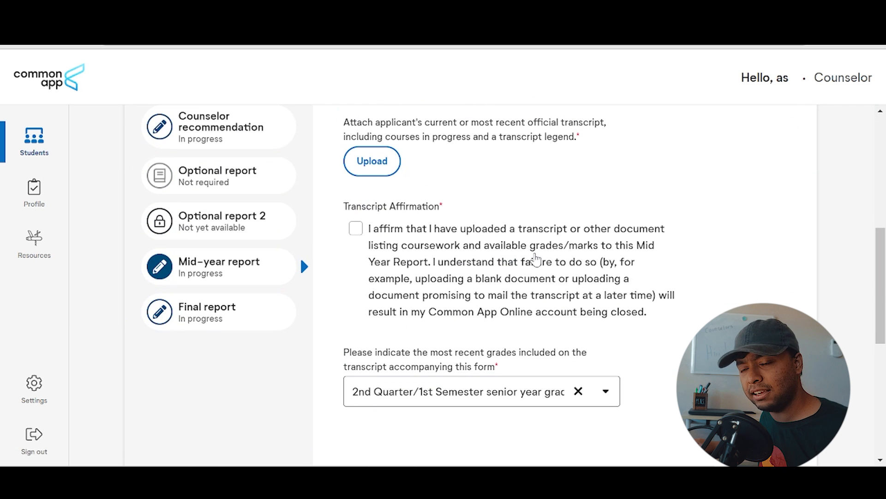
scroll(535, 259, "up", 3)
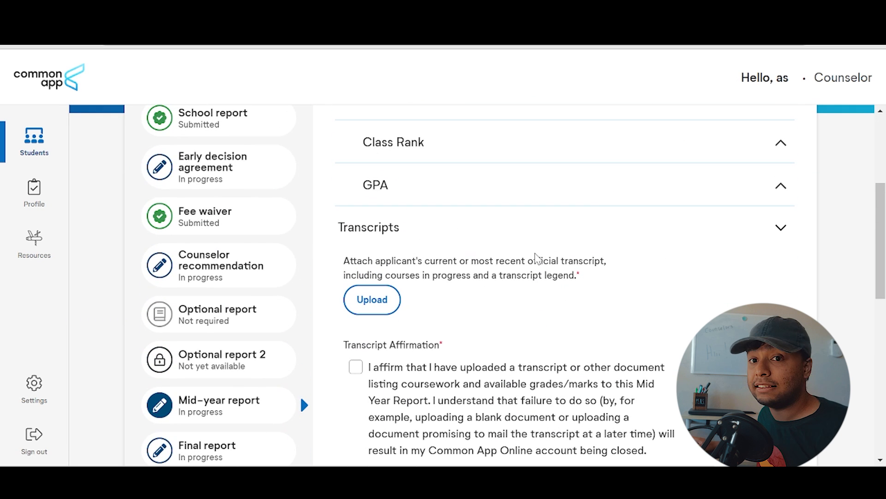
scroll(534, 257, "up", 1)
scroll(214, 415, "down", 1)
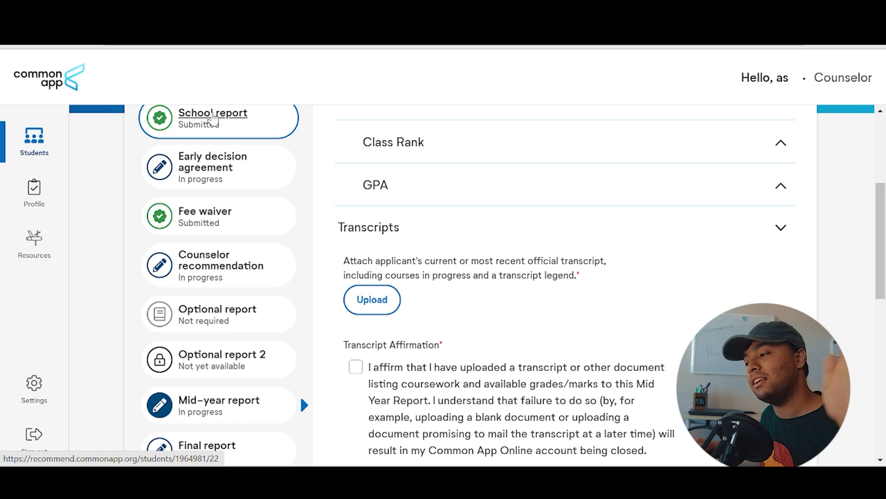
Compare the Mid-year report's transcript requirement with the School report and Final report entries in the student's forms list.
scroll(219, 251, "down", 5)
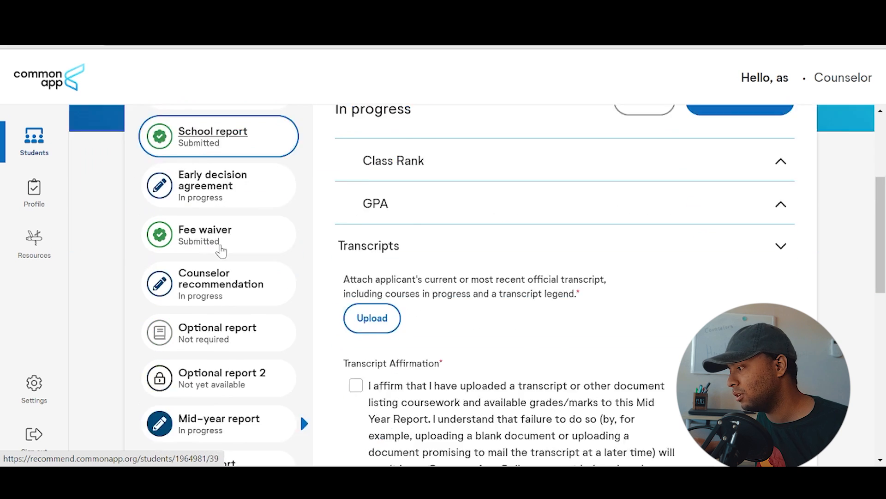
scroll(616, 231, "up", 3)
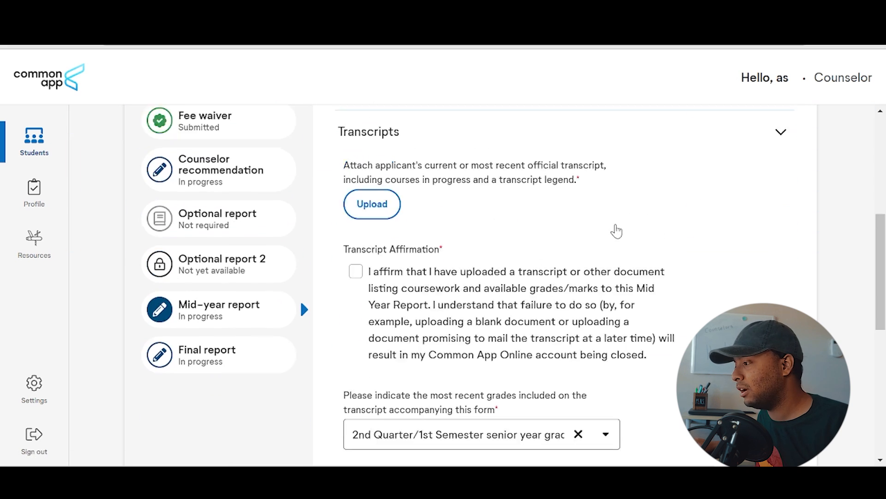
scroll(619, 231, "up", 3)
scroll(609, 277, "down", 3)
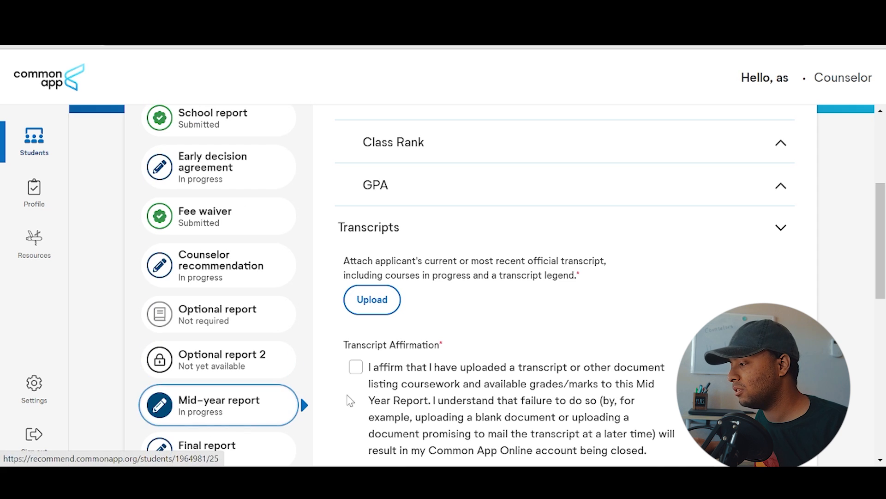
scroll(438, 388, "down", 1)
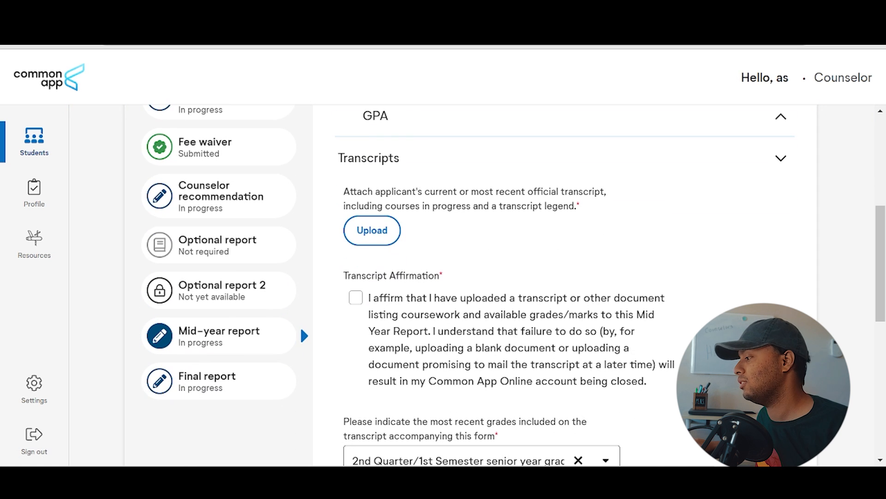
scroll(508, 286, "down", 1)
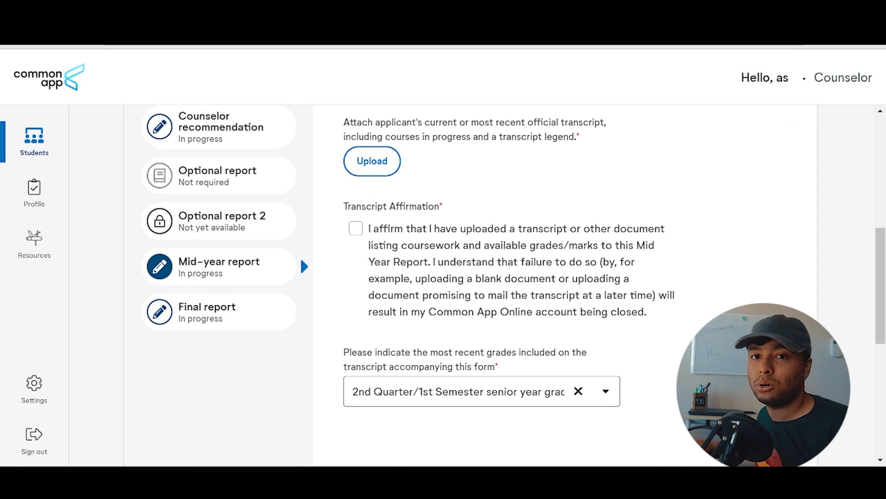
scroll(600, 305, "up", 2)
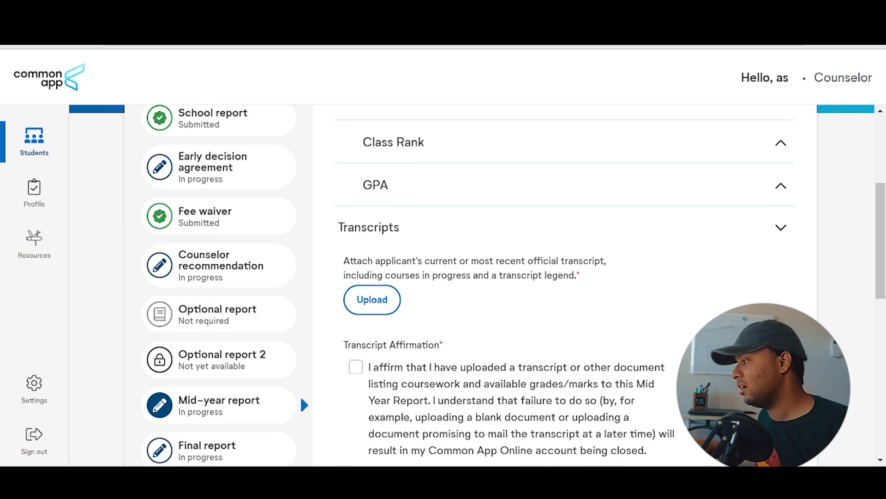
scroll(718, 298, "down", 1)
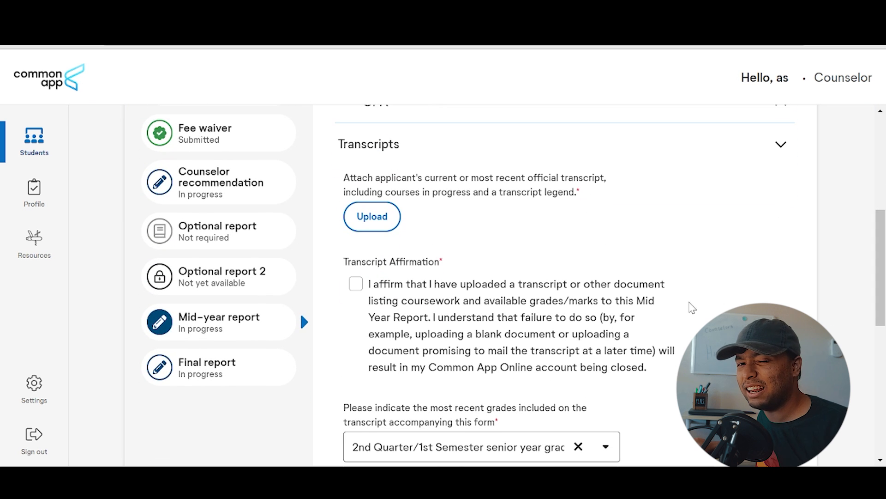
scroll(463, 265, "up", 1)
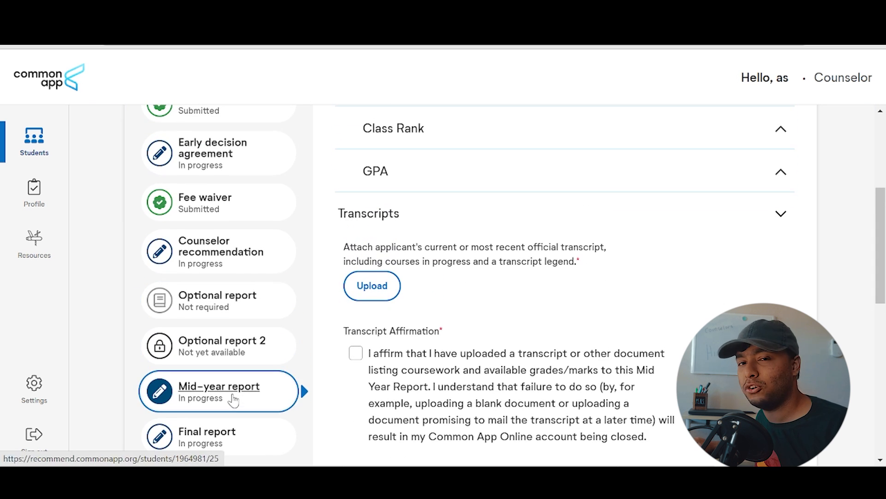
scroll(663, 322, "down", 1)
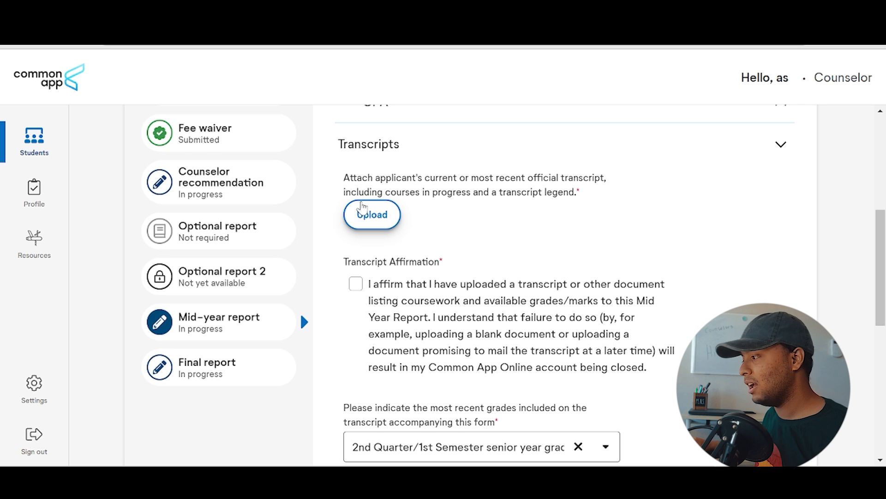
scroll(387, 224, "up", 3)
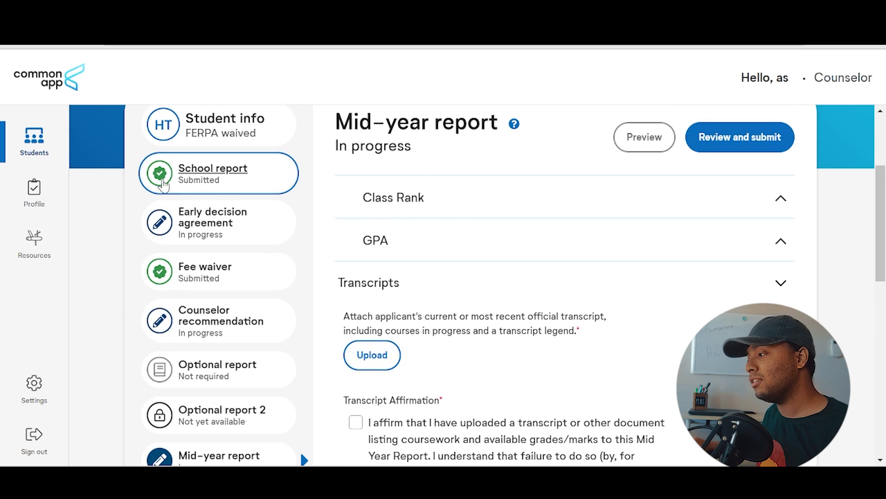
scroll(197, 175, "down", 3)
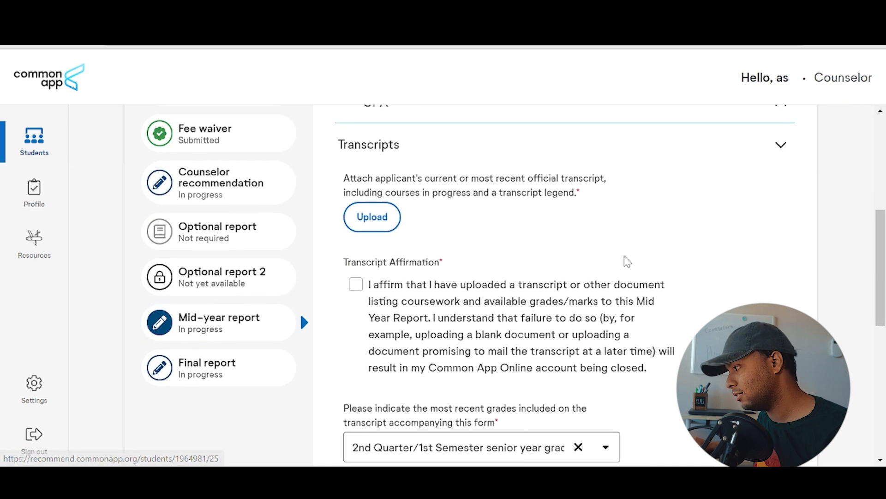
scroll(554, 265, "up", 3)
scroll(300, 266, "down", 4)
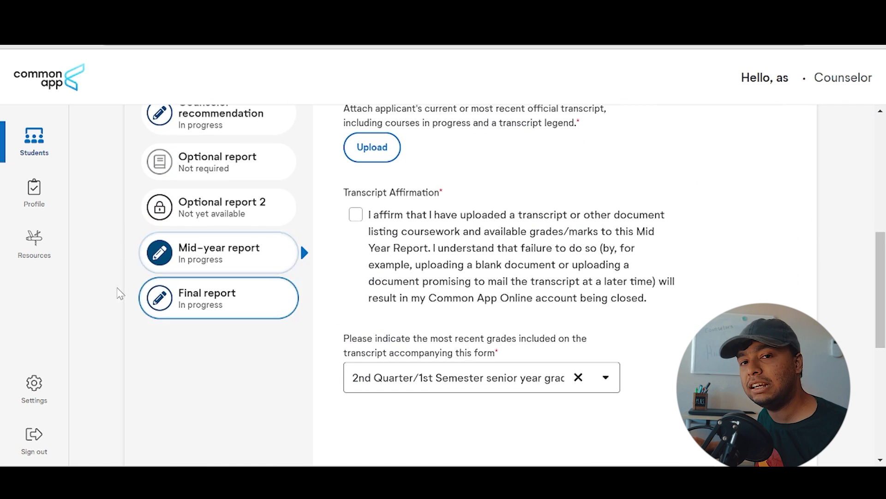
scroll(193, 202, "up", 3)
scroll(193, 202, "up", 2)
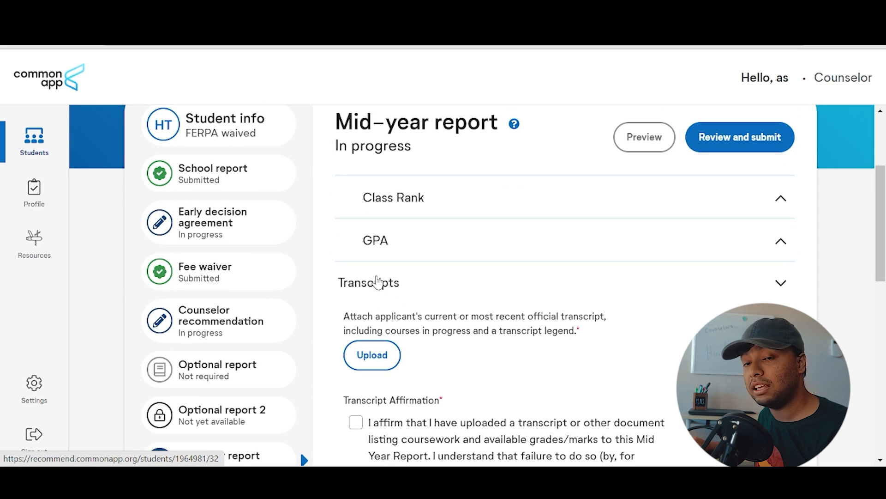
Expand the Mid-year report's Summary section and go through its questions on senior year course changes and updating the applicant's original evaluation.
scroll(368, 279, "down", 3)
scroll(405, 274, "down", 3)
left_click_drag(655, 351, 577, 309)
scroll(575, 293, "up", 5)
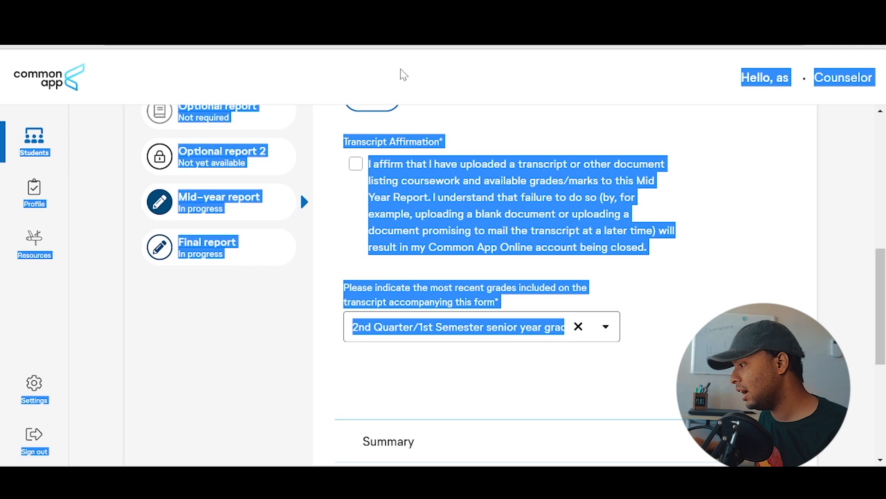
left_click(781, 300)
scroll(581, 311, "down", 6)
scroll(488, 317, "up", 4)
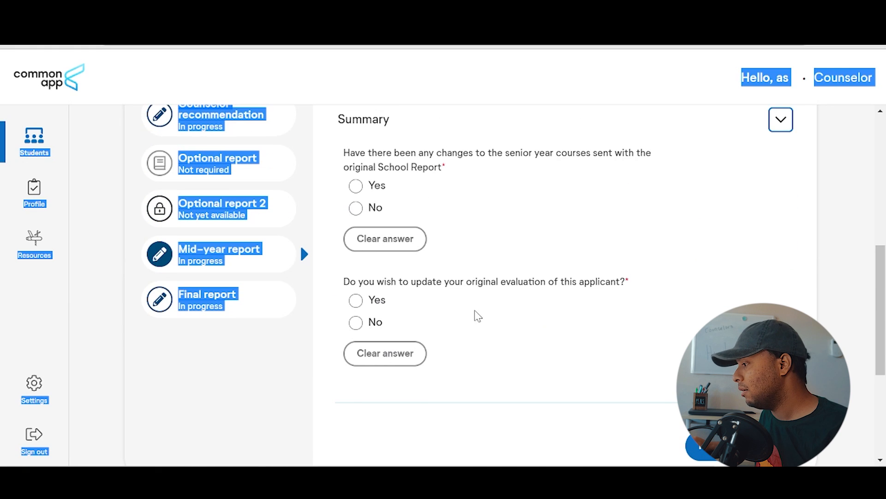
scroll(356, 342, "up", 3)
left_click(355, 344)
scroll(384, 339, "down", 1)
scroll(384, 338, "down", 6)
scroll(353, 234, "up", 5)
left_click(382, 313)
scroll(381, 312, "down", 3)
left_click(720, 305)
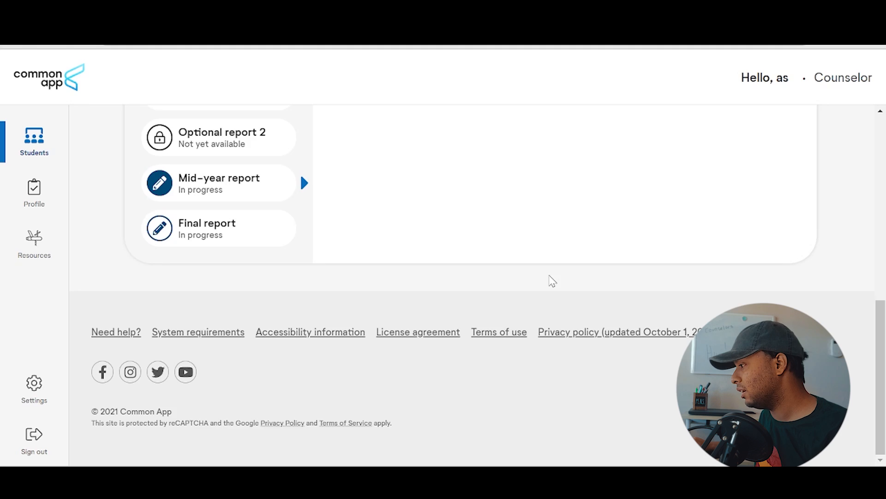
Return to the beginning of the Mid-year report and review its sections against the status of the student's other forms.
left_click(688, 318)
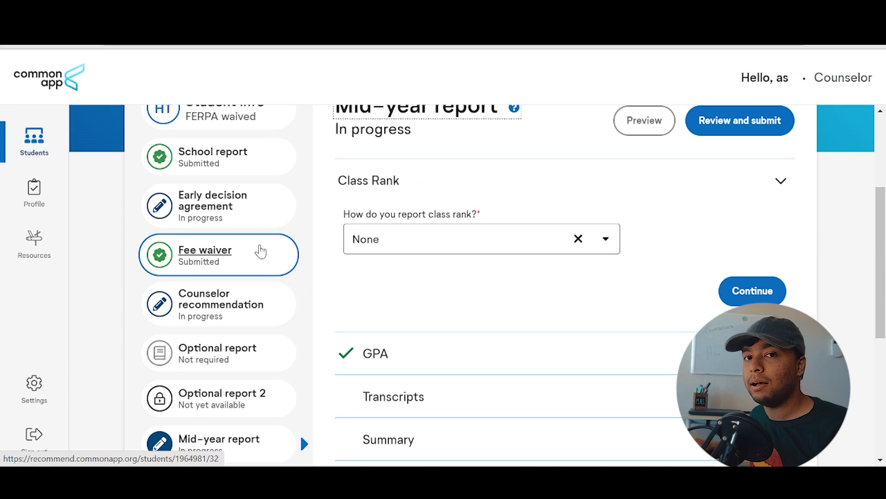
scroll(261, 252, "down", 5)
scroll(260, 251, "up", 5)
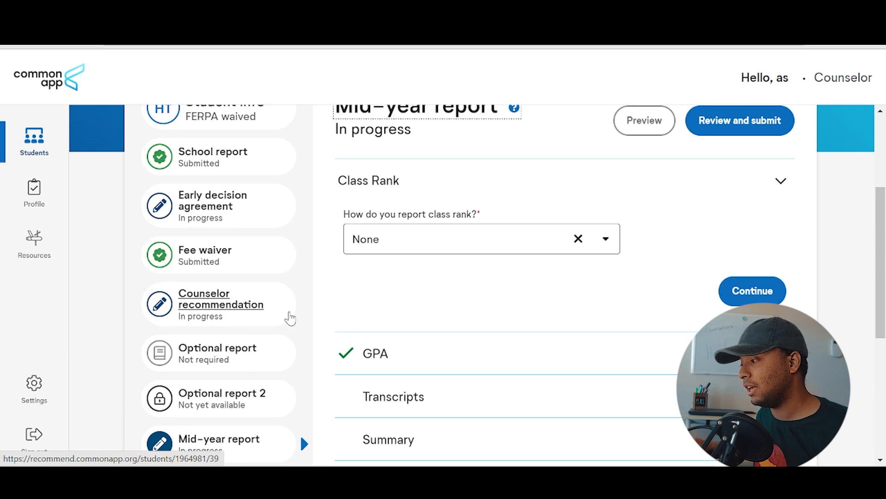
scroll(209, 241, "down", 2)
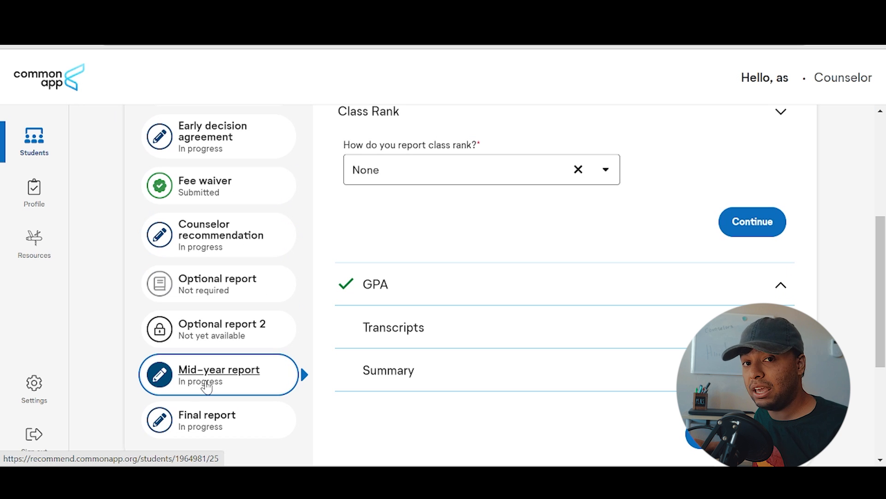
left_click(206, 387)
scroll(207, 387, "up", 3)
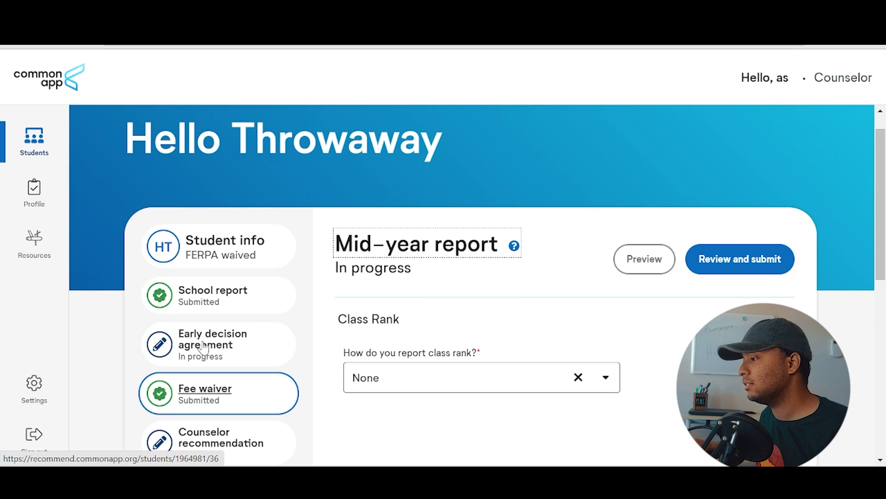
scroll(229, 271, "down", 5)
scroll(192, 229, "up", 3)
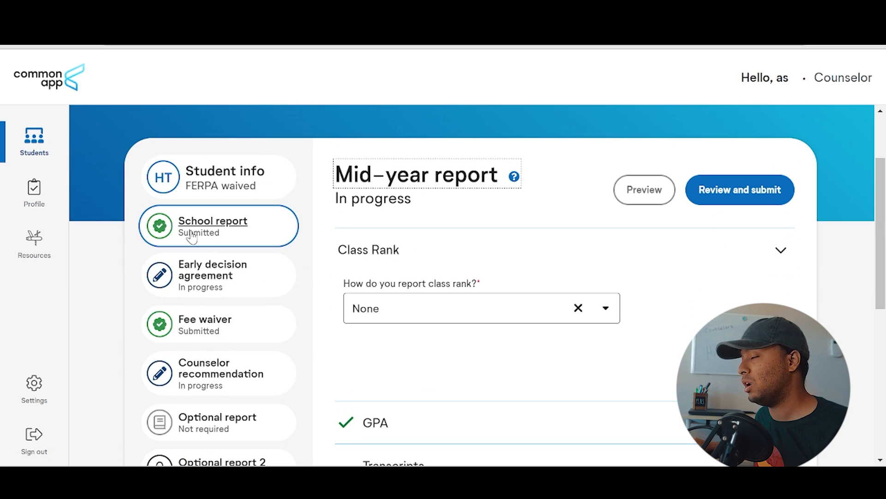
scroll(192, 235, "down", 6)
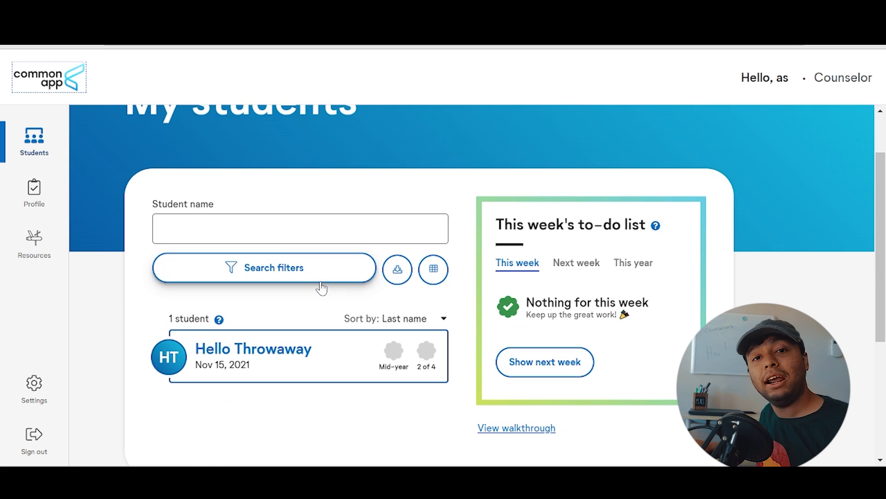
Examine the student's entry and form progress in the My students list, along with this week's to-do list.
scroll(143, 234, "down", 5)
scroll(333, 257, "up", 5)
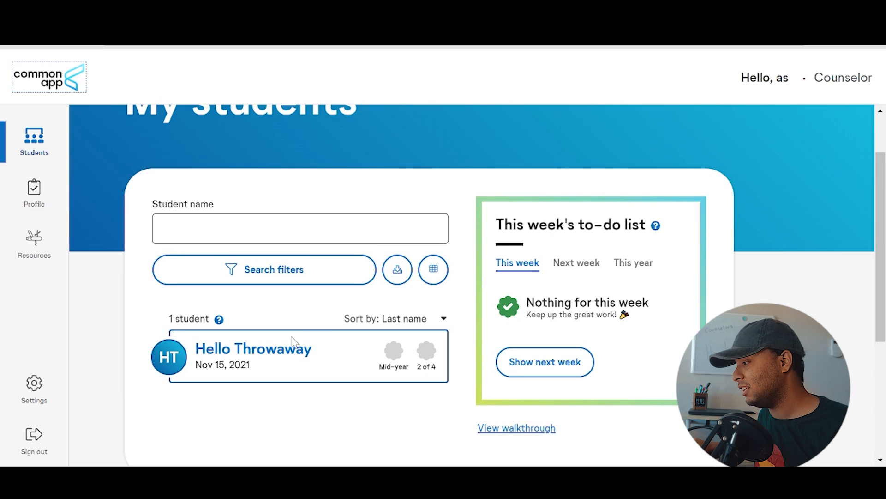
scroll(248, 357, "down", 4)
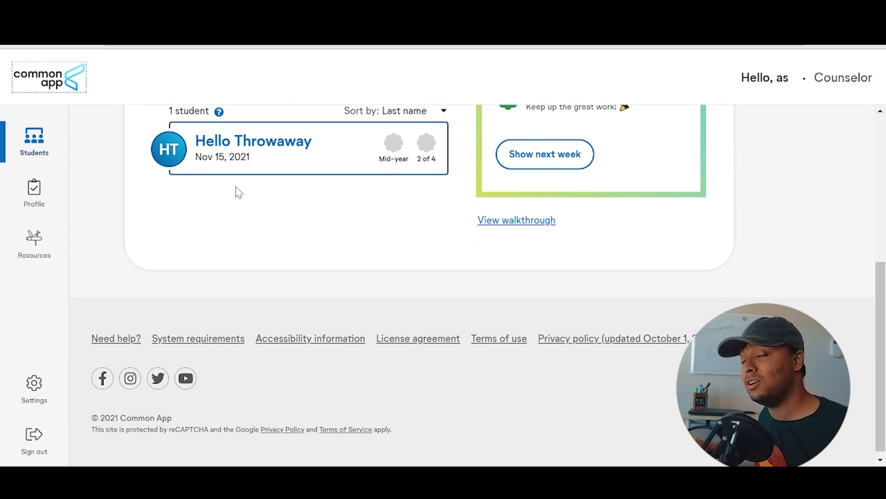
scroll(278, 262, "up", 4)
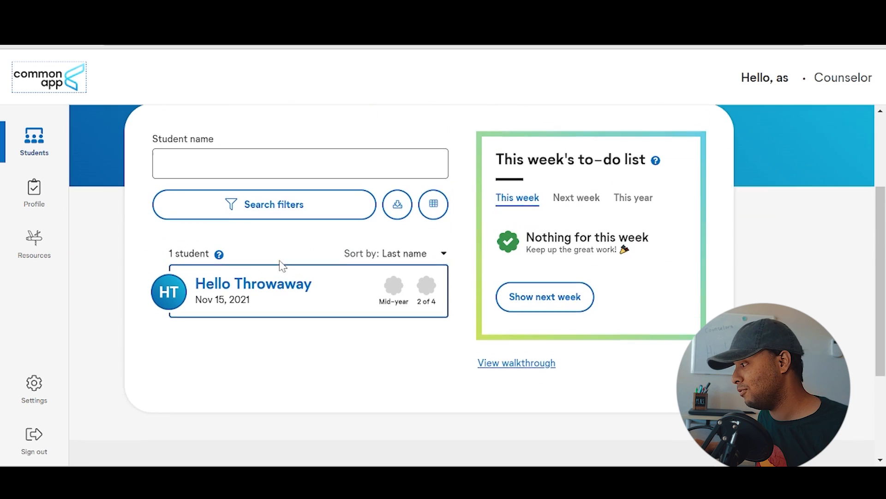
scroll(451, 316, "down", 1)
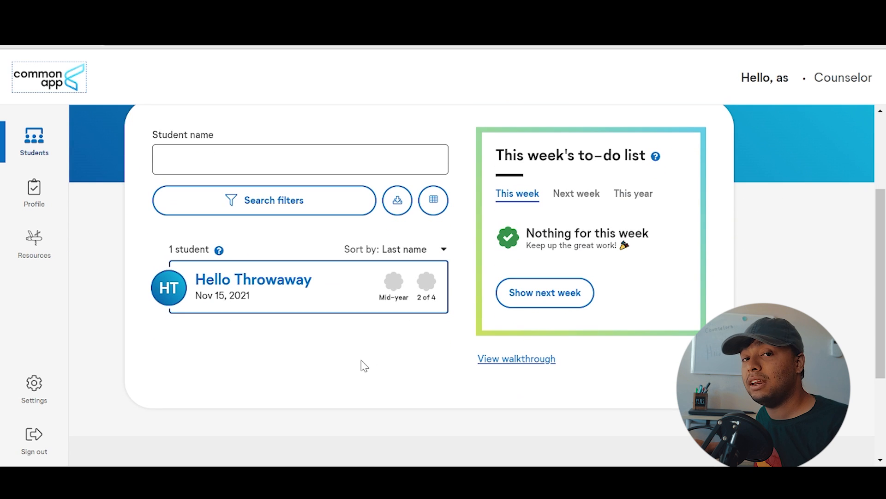